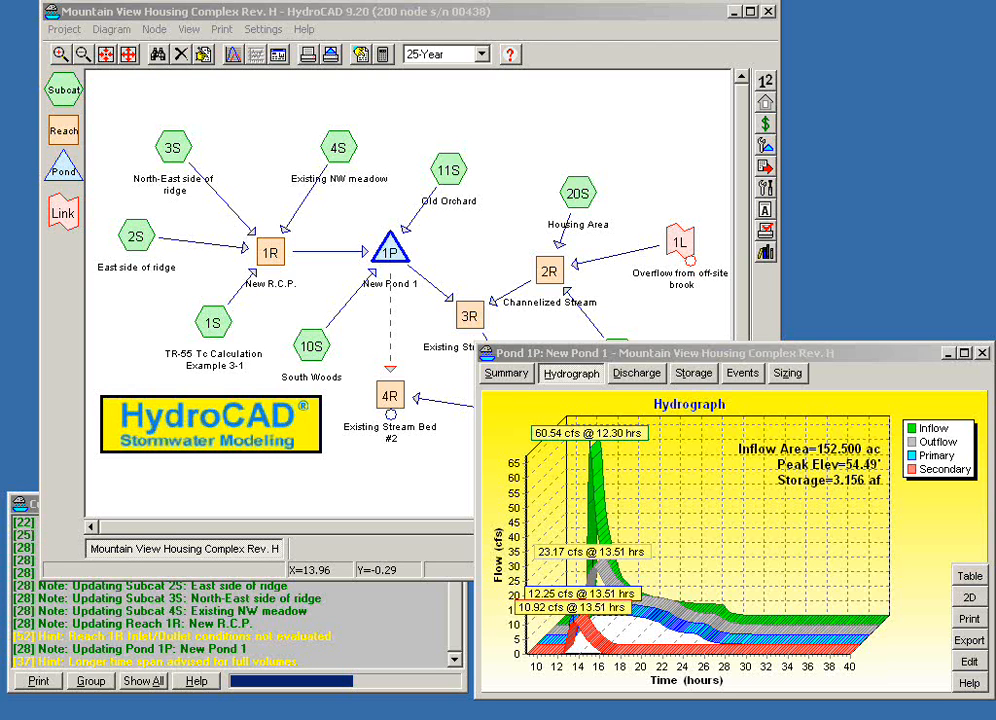
- Close the Pond 1P report and move the main diagram window slightly away from the screen corner
click(696, 20)
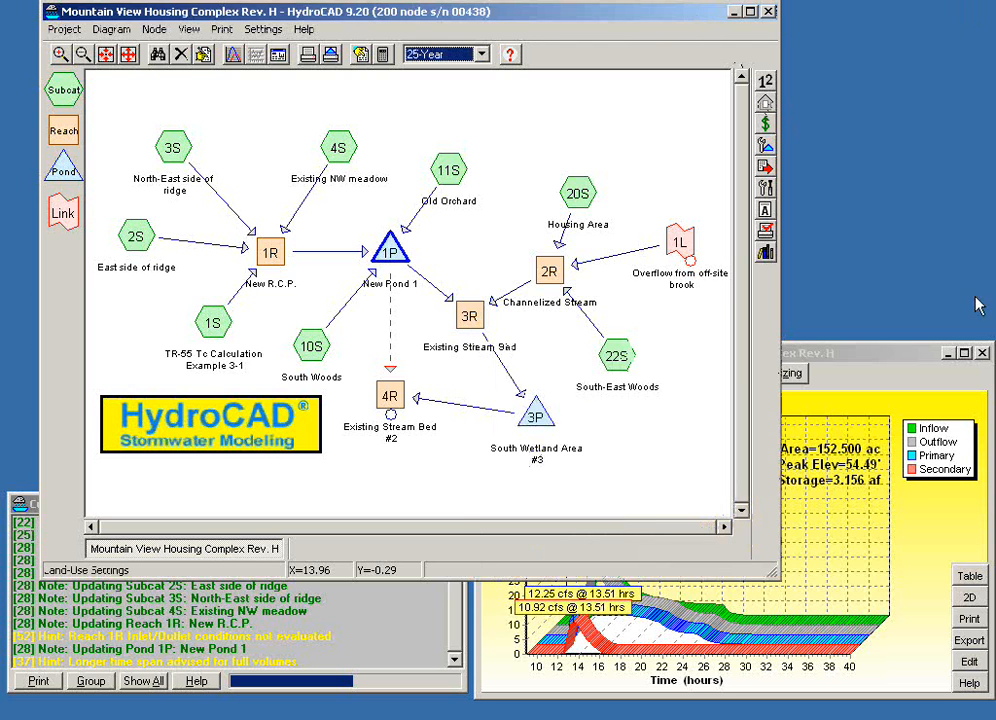
click(983, 354)
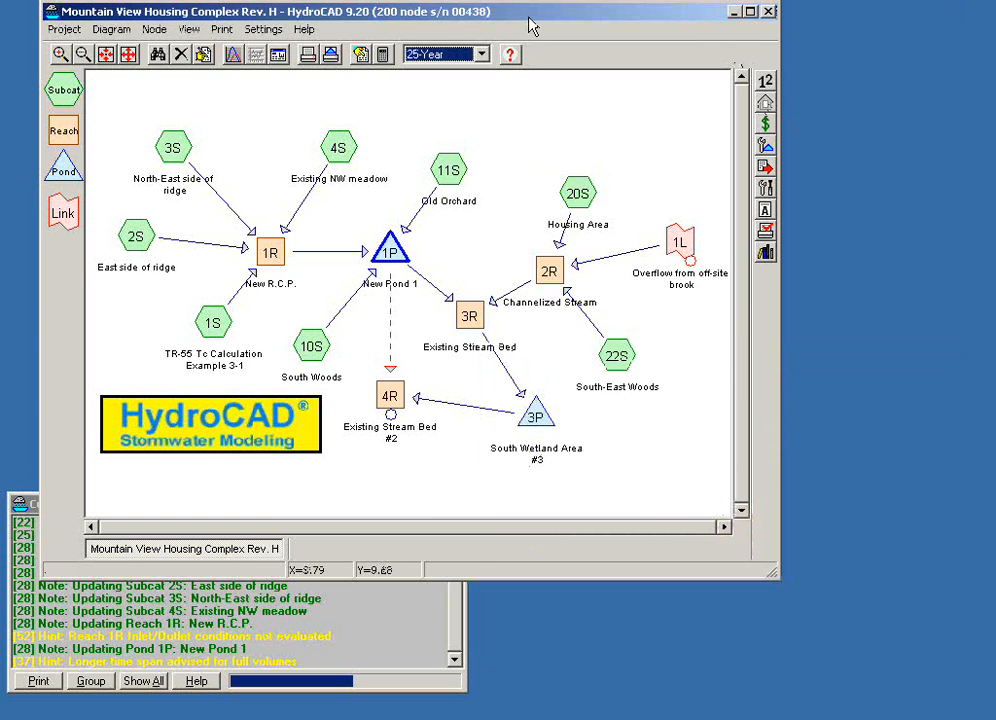
drag(528, 20, 560, 33)
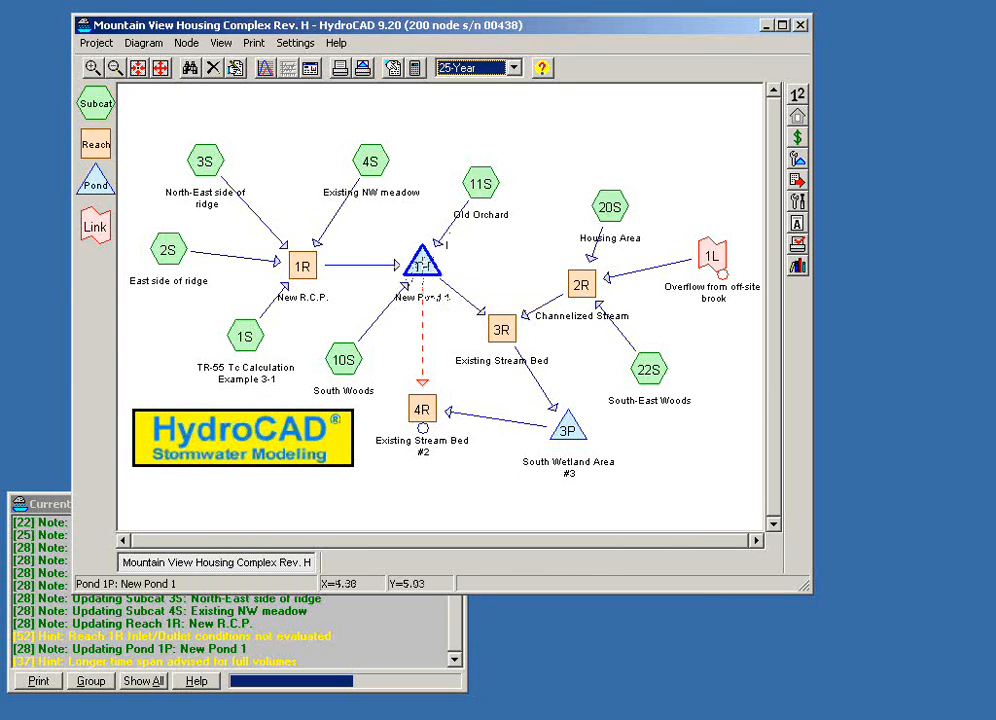
- Open the New Pond 1 (1P) node report from the diagram to view its hydrograph, and close it again
double_click(422, 264)
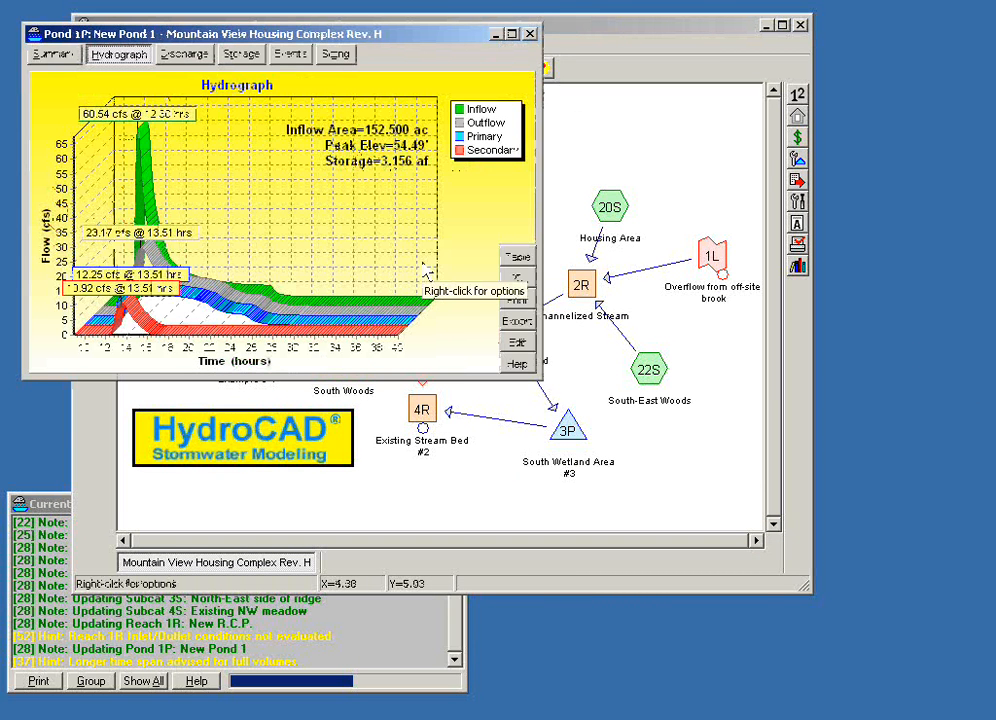
click(531, 35)
- Open the node report for Reach 1R (New R.C.P.) and move it so that node 1P is uncovered in the diagram
right_click(303, 268)
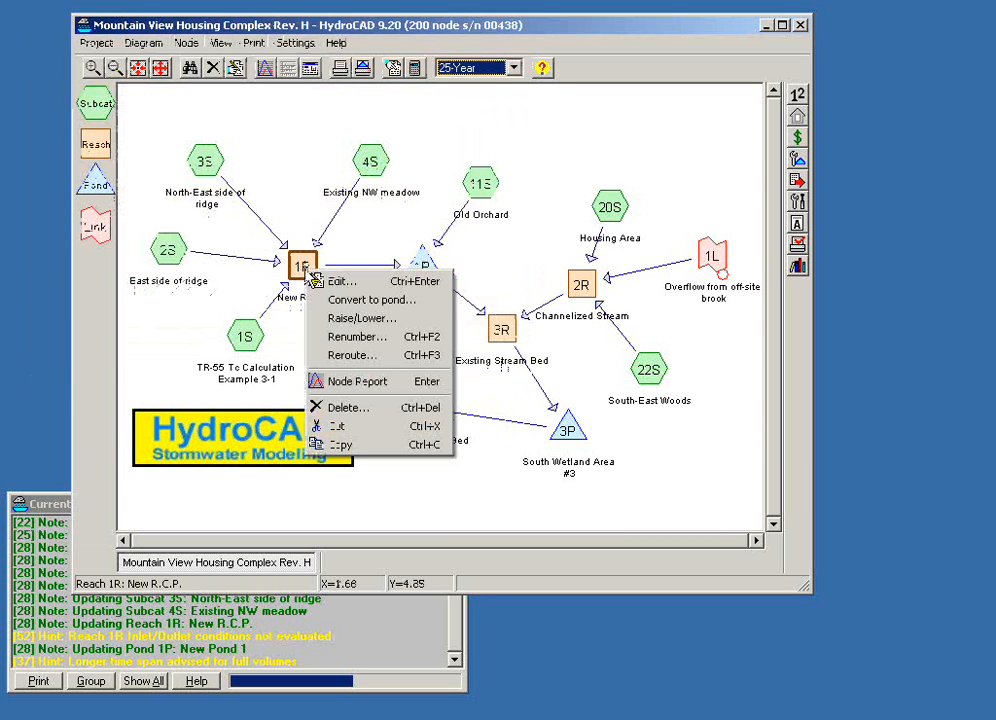
click(360, 382)
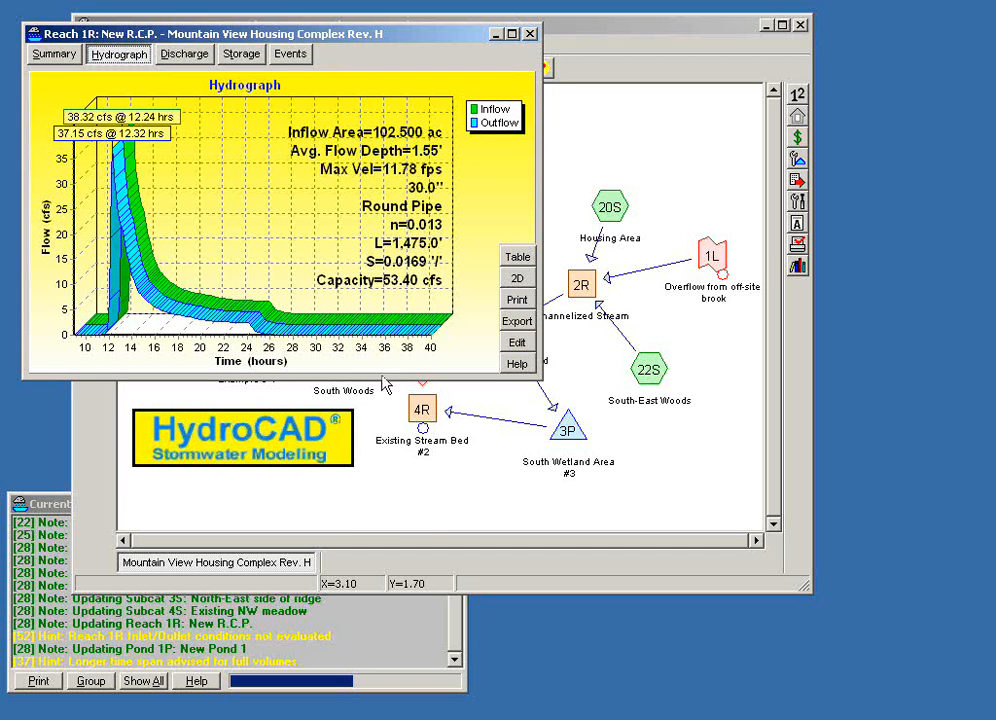
drag(340, 40, 346, 330)
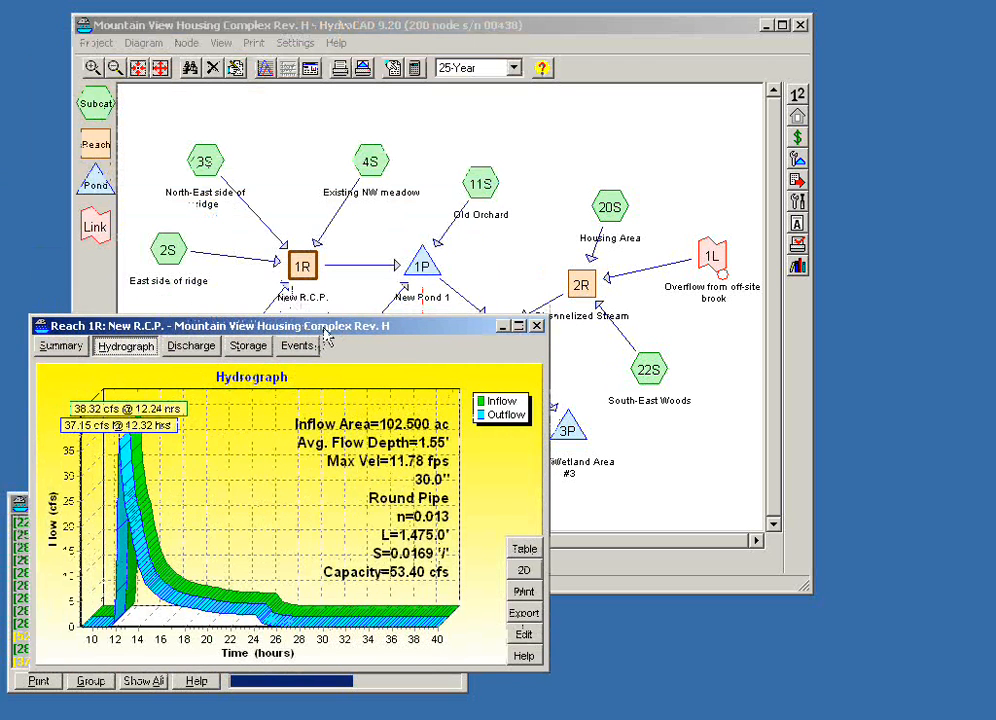
drag(345, 330, 365, 332)
drag(428, 352, 754, 381)
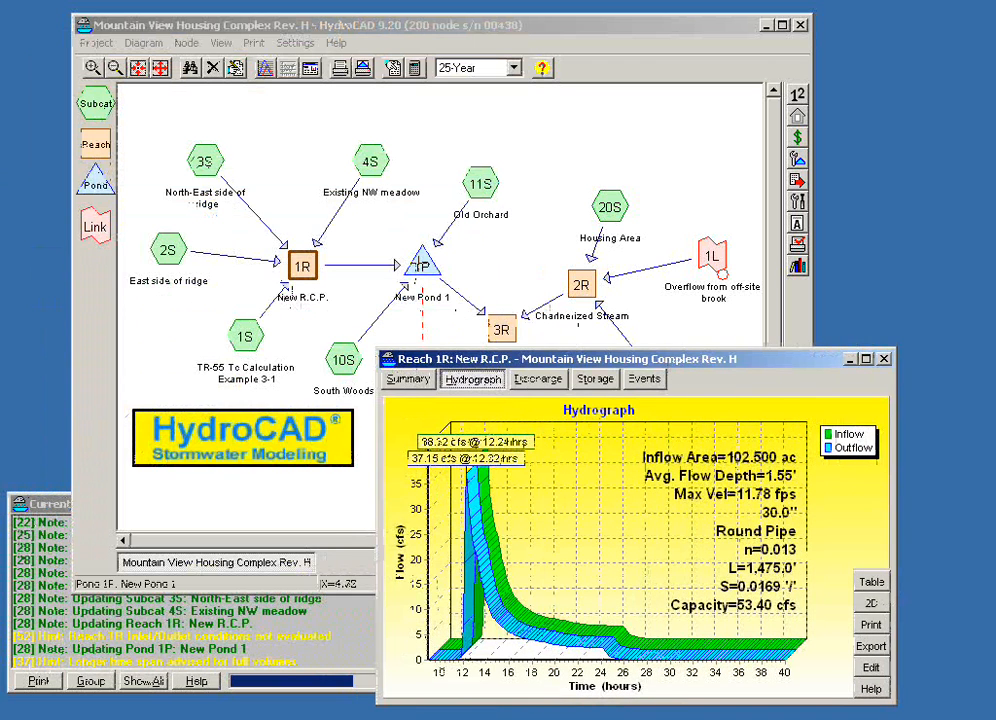
- Open the Pond 1P report and arrange it side by side with the Reach 1R report over the lower part of the diagram
double_click(420, 266)
drag(823, 357, 884, 262)
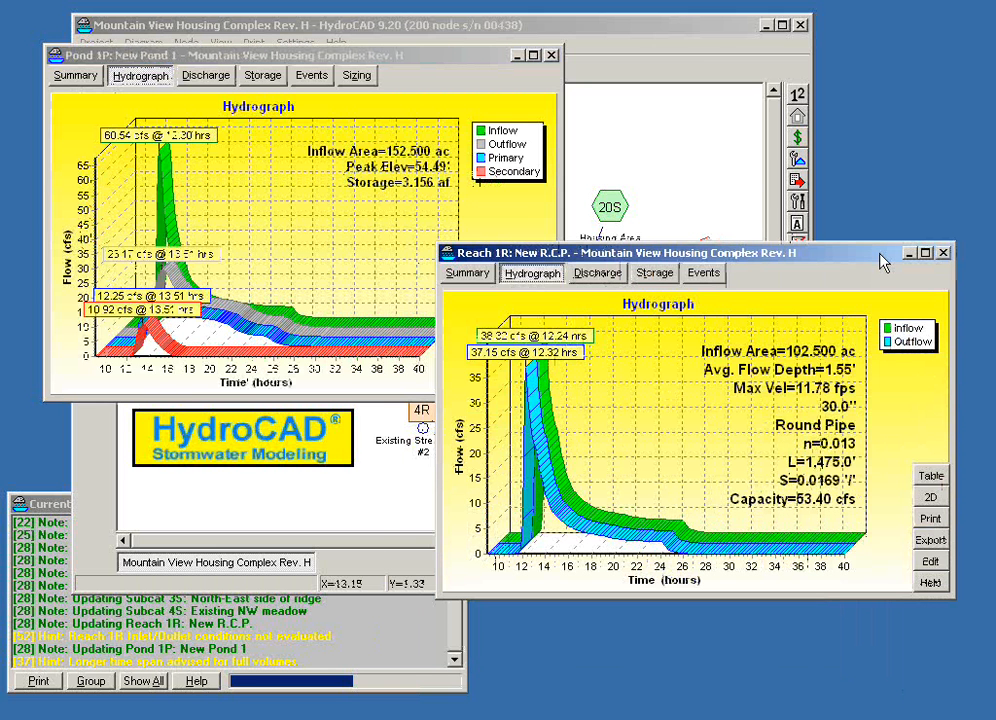
drag(846, 254, 879, 351)
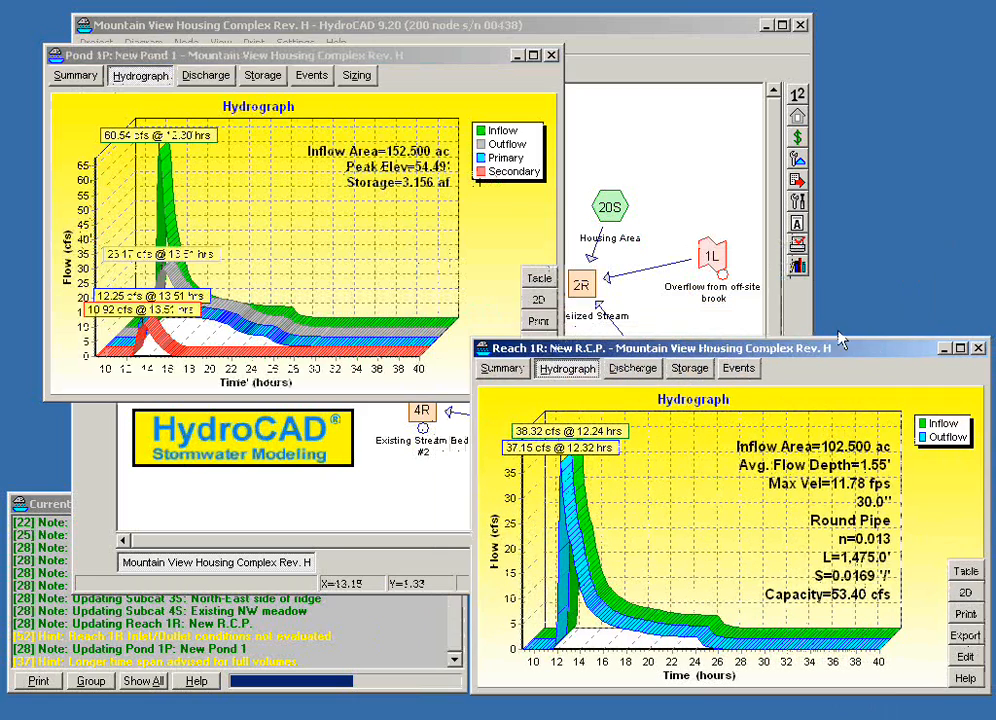
drag(224, 58, 180, 352)
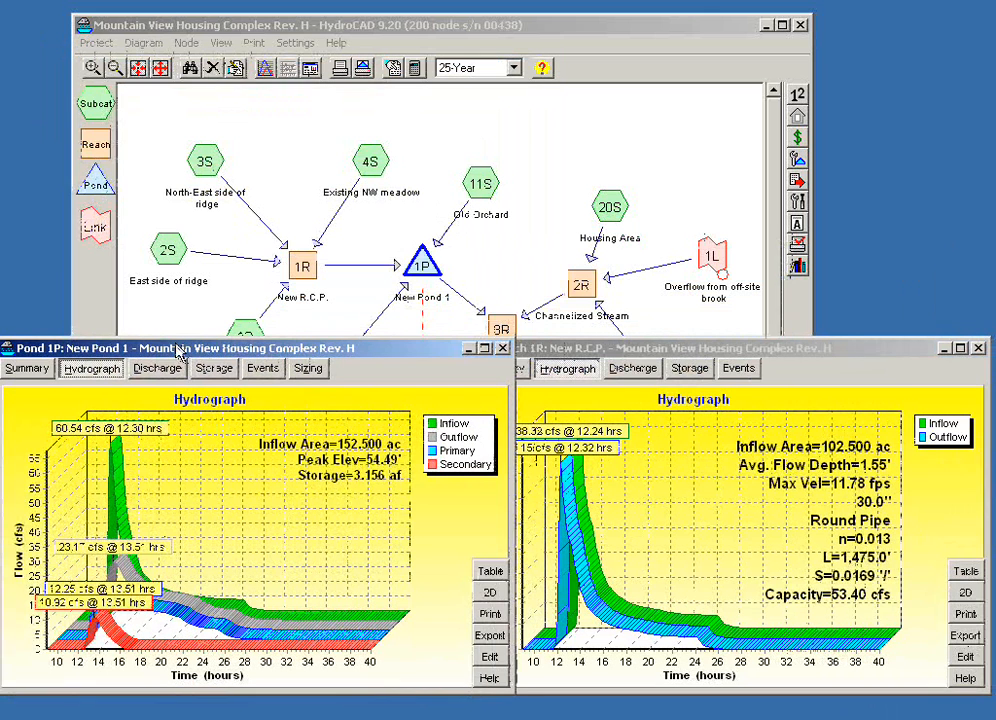
- Edit subcatchment 3S (North-East side of ridge) and set its first area line to 26 acres
right_click(212, 163)
click(240, 172)
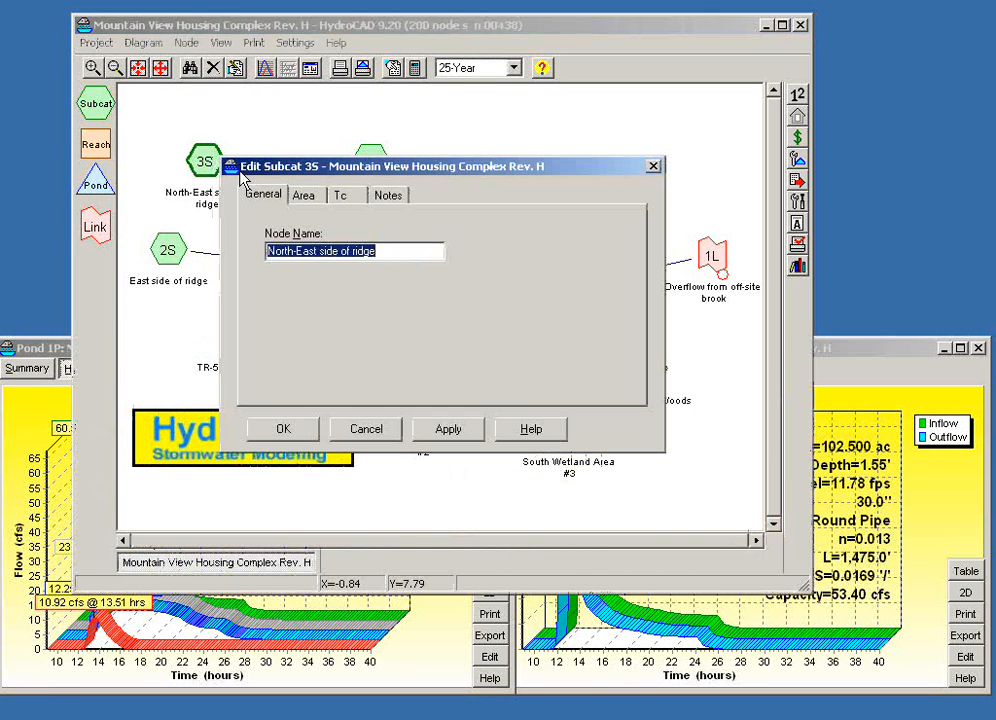
click(318, 197)
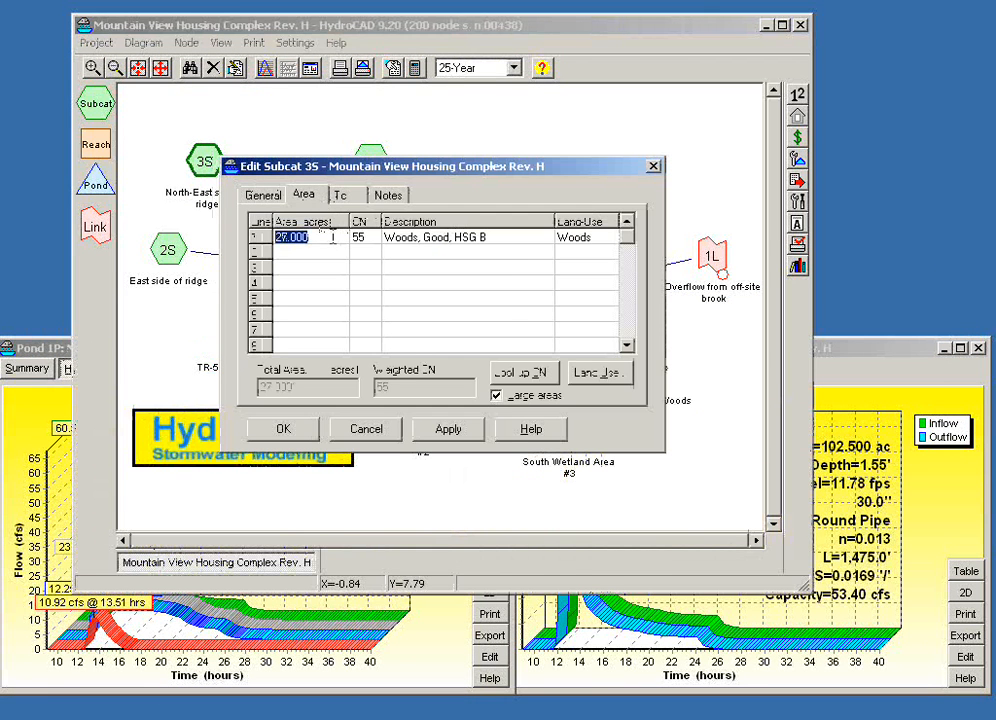
text(26)
click(286, 430)
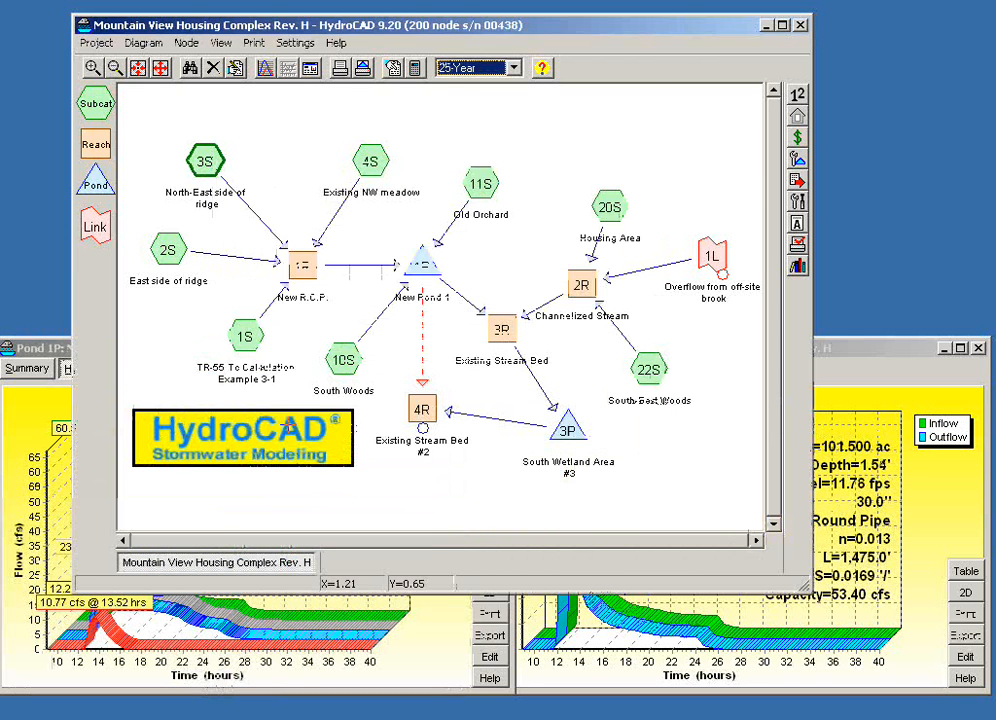
- Minimize the Reach 1R and Pond 1P report windows
click(835, 355)
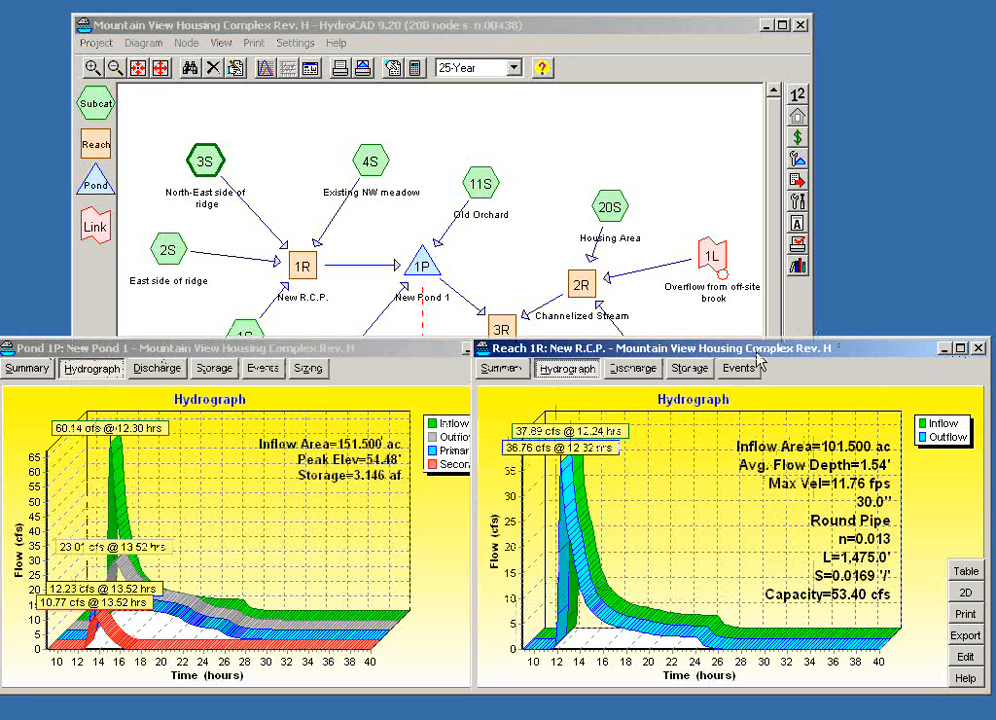
click(942, 350)
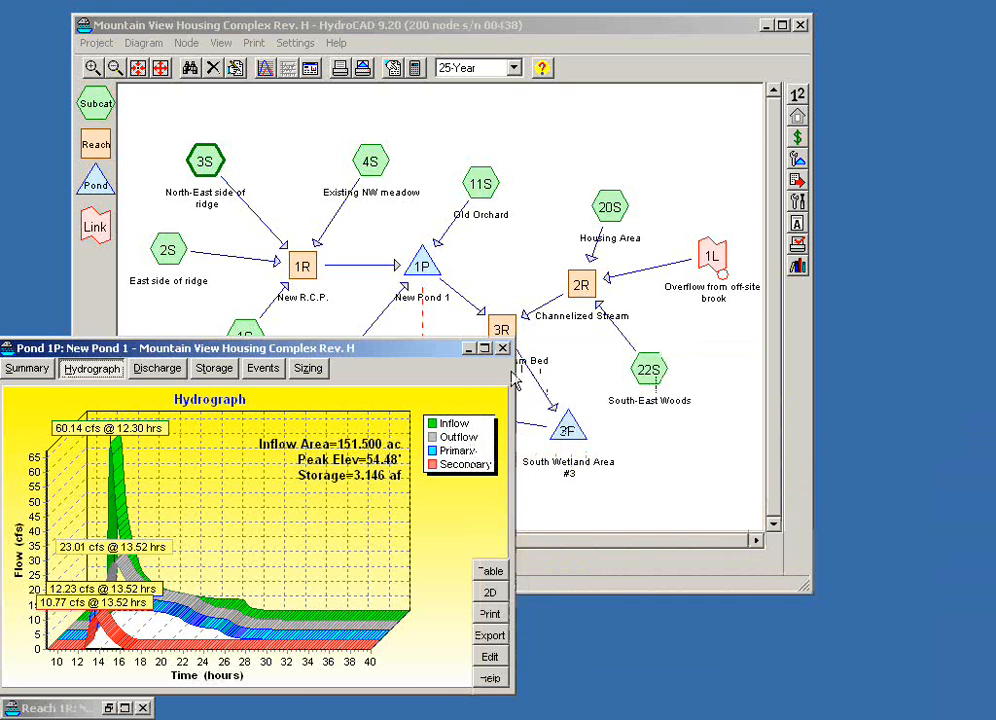
click(467, 349)
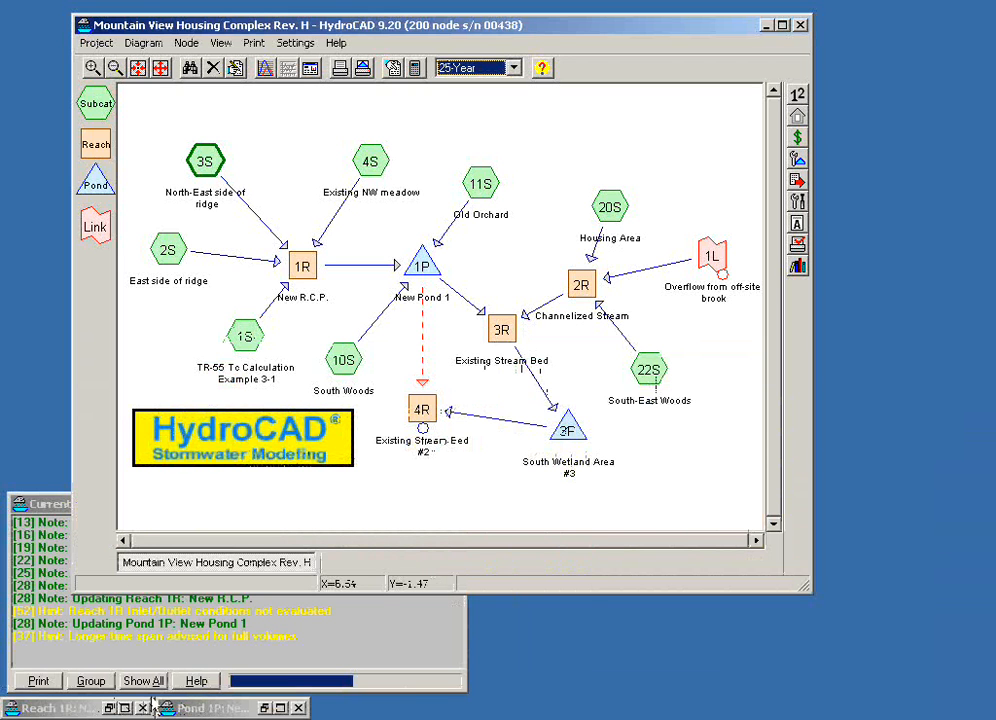
- Restore the Reach 1R report, and restore, minimize and reopen the Pond 1P report using its diagram node
click(109, 708)
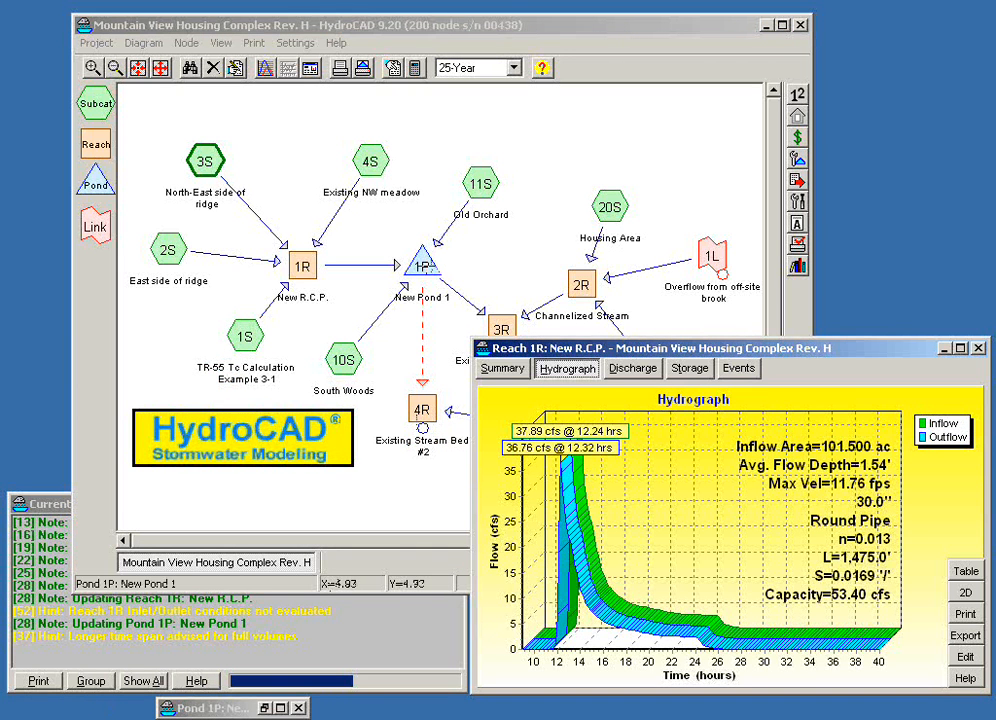
click(420, 266)
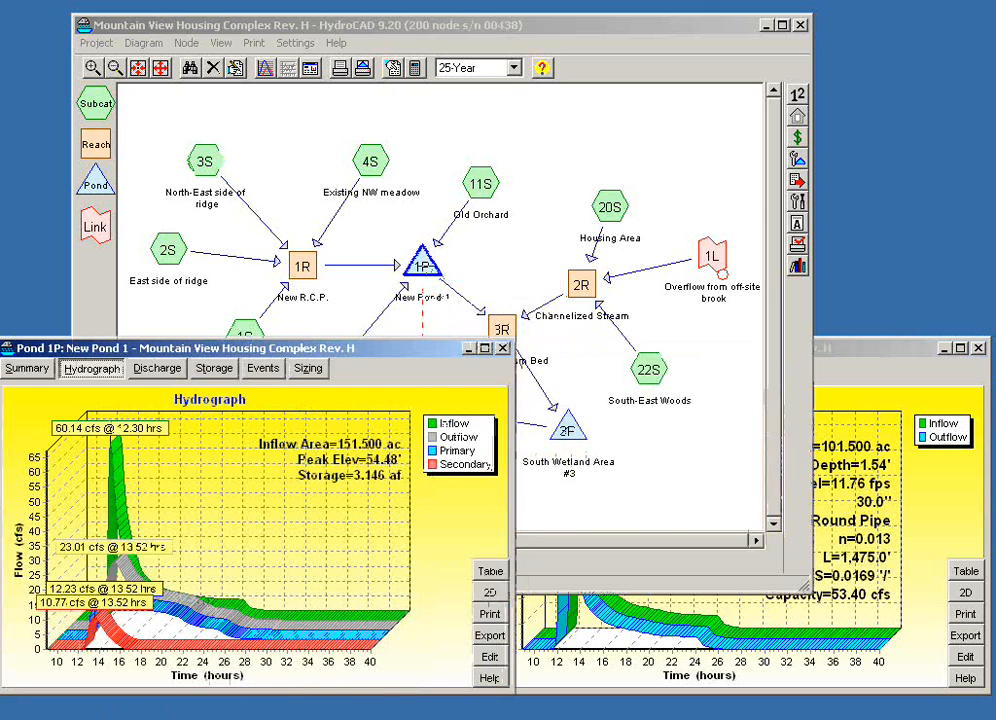
click(467, 349)
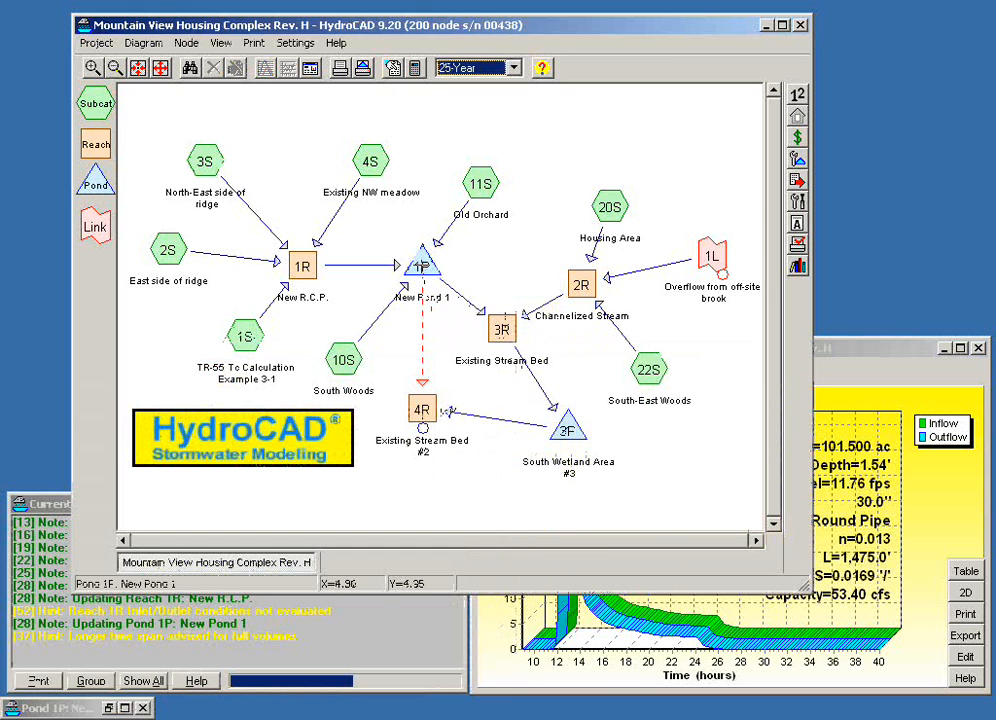
click(420, 264)
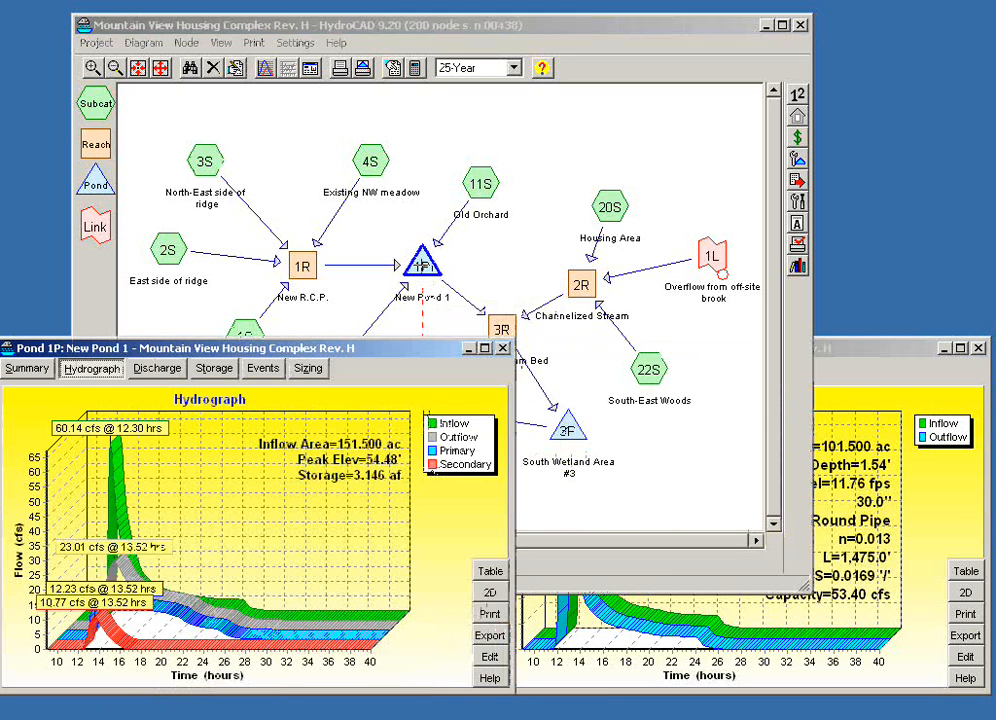
- Open the A-Chamber Test.hcp project alongside the current one and switch back to Mountain View Housing Complex Rev. H
click(453, 37)
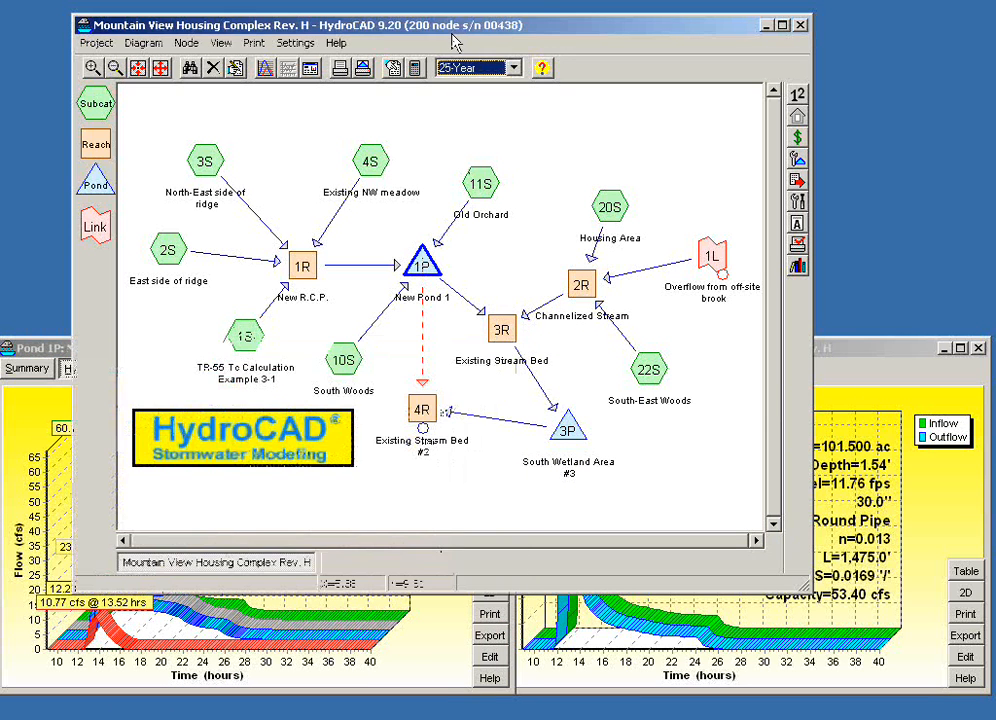
click(88, 43)
click(113, 68)
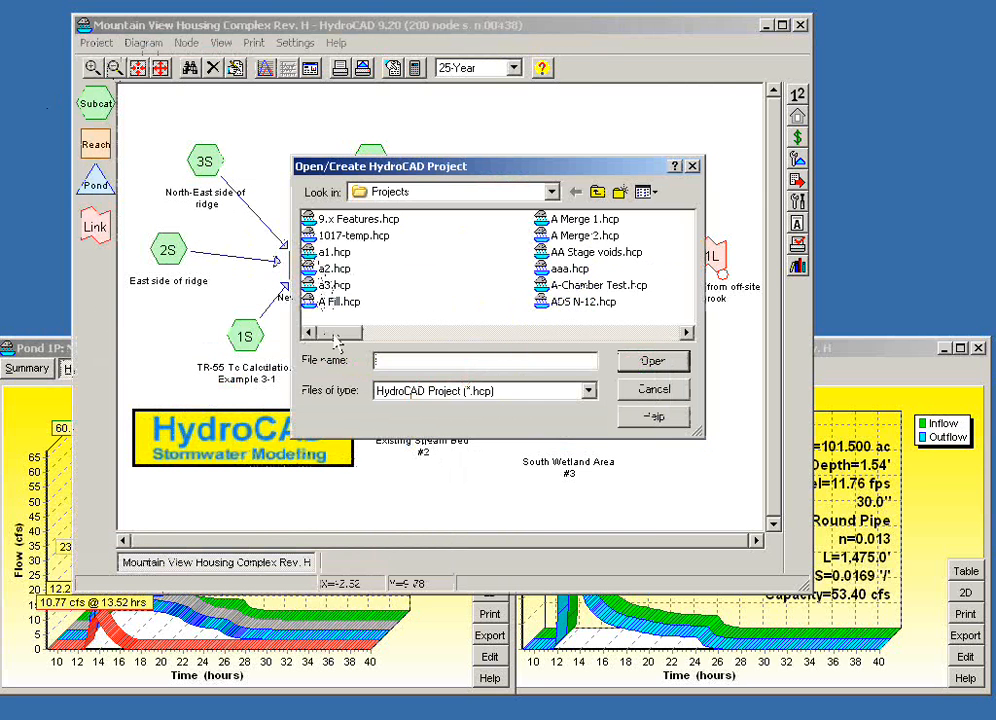
click(592, 288)
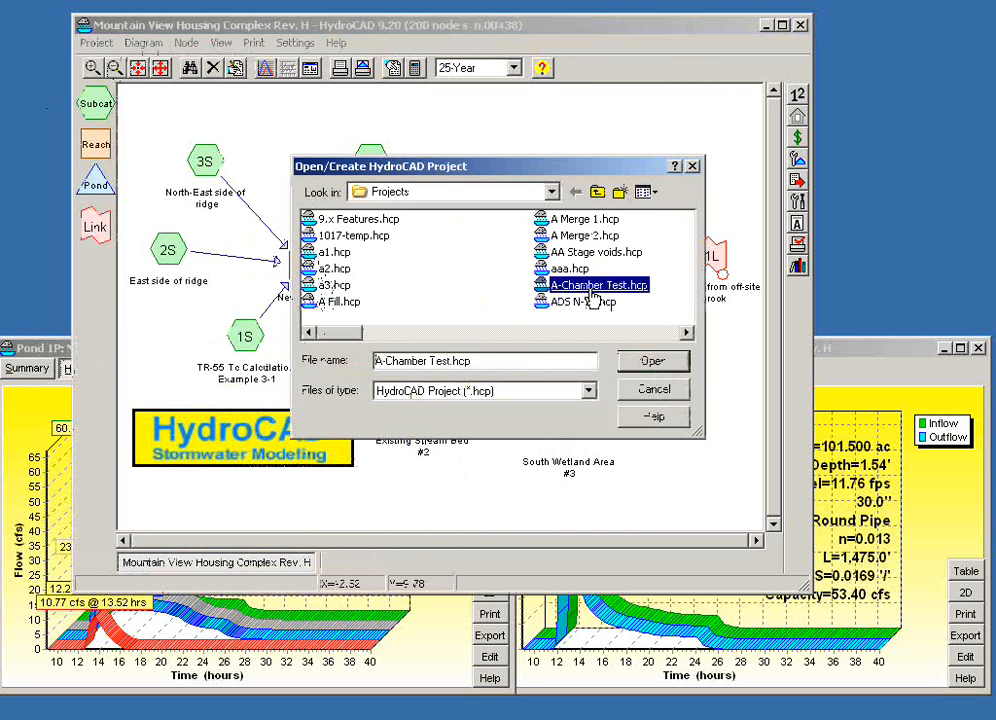
double_click(592, 290)
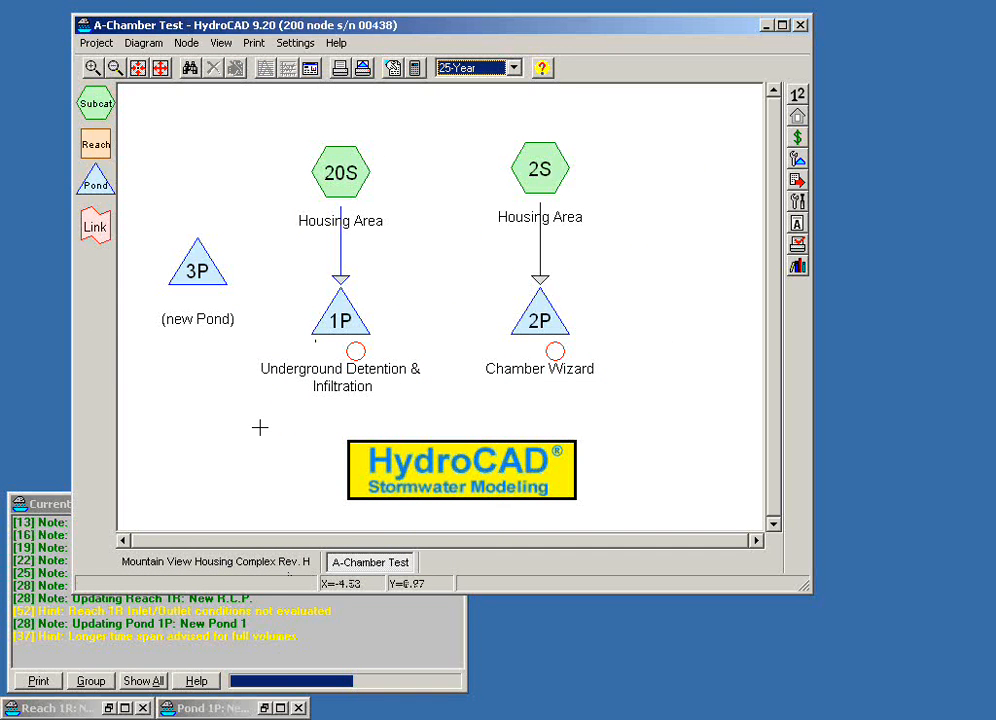
click(227, 569)
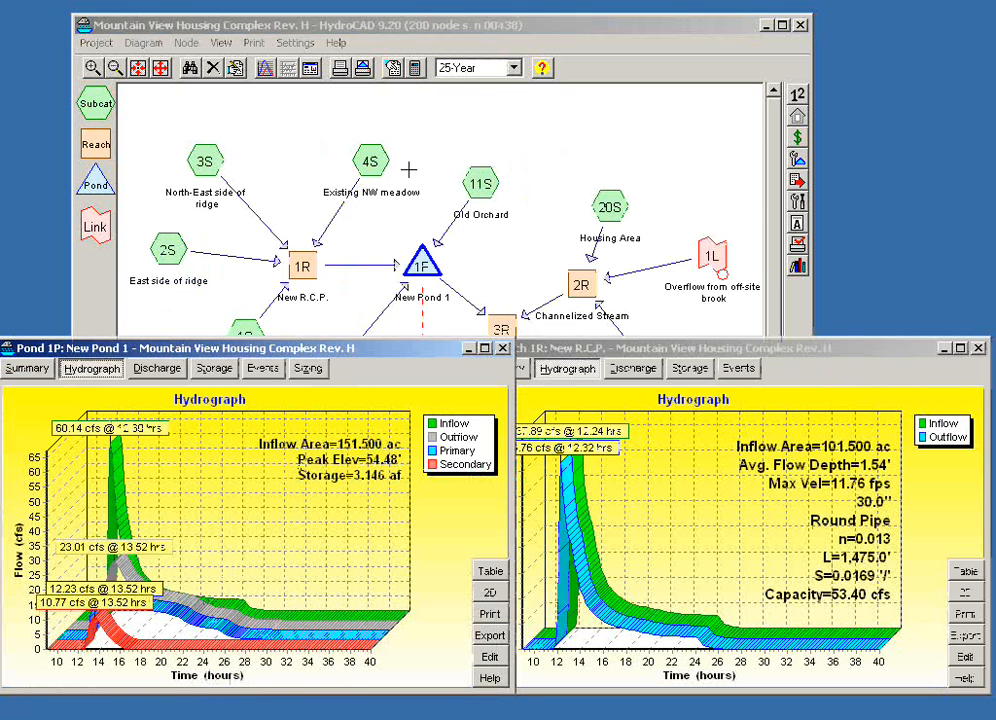
- Maximize the main diagram window and switch to the A-Chamber Test project and back to Mountain View Housing Complex
drag(417, 32, 413, 28)
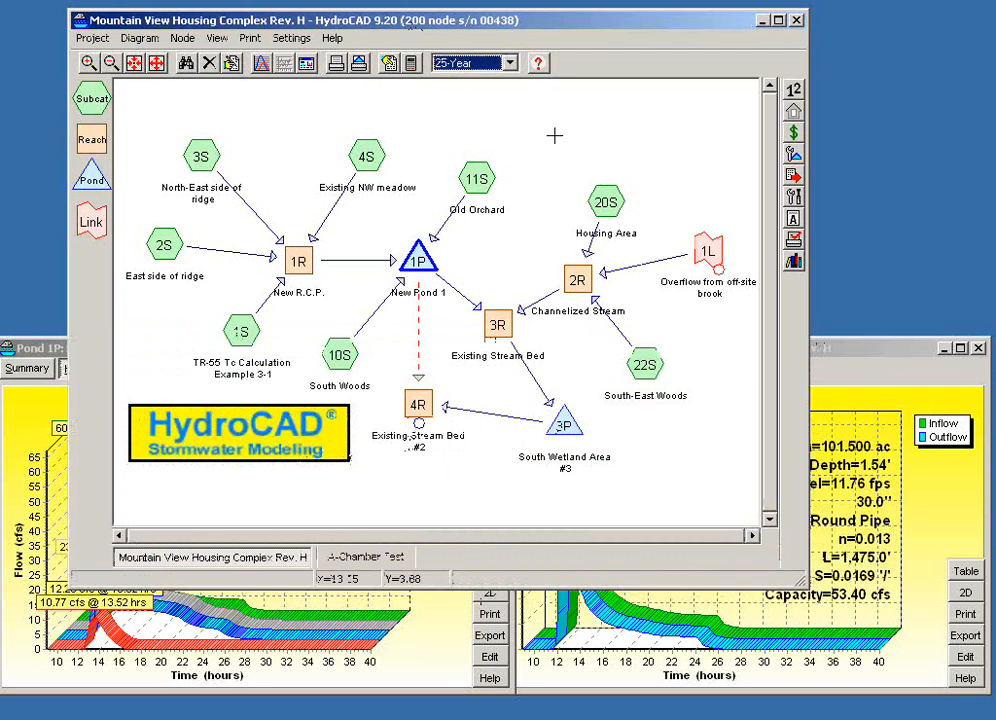
drag(491, 34, 461, 28)
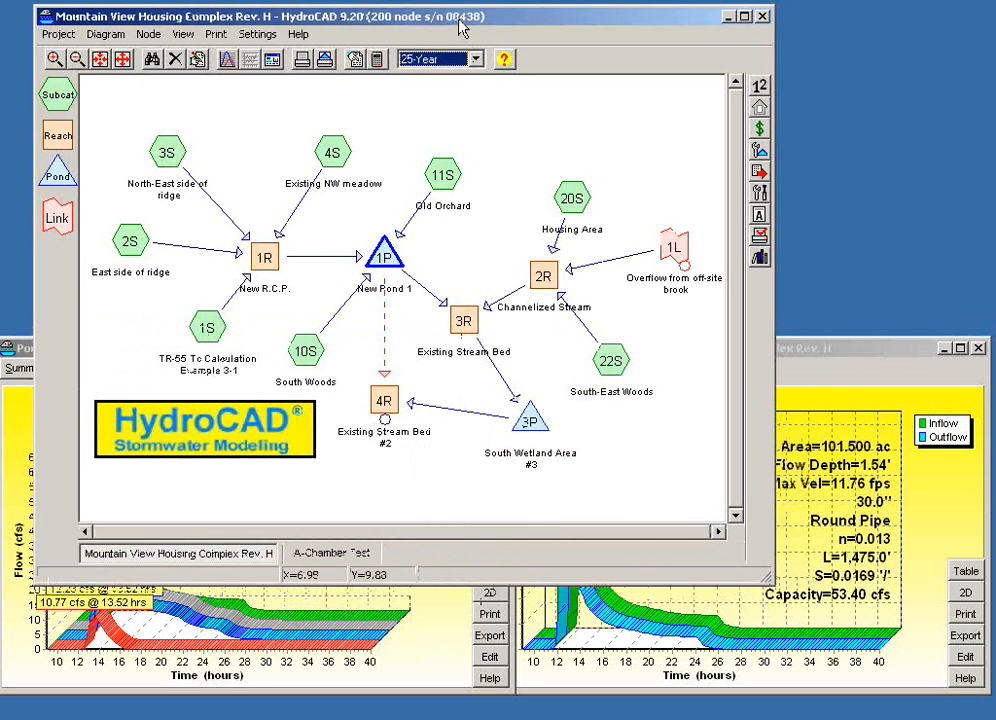
click(747, 15)
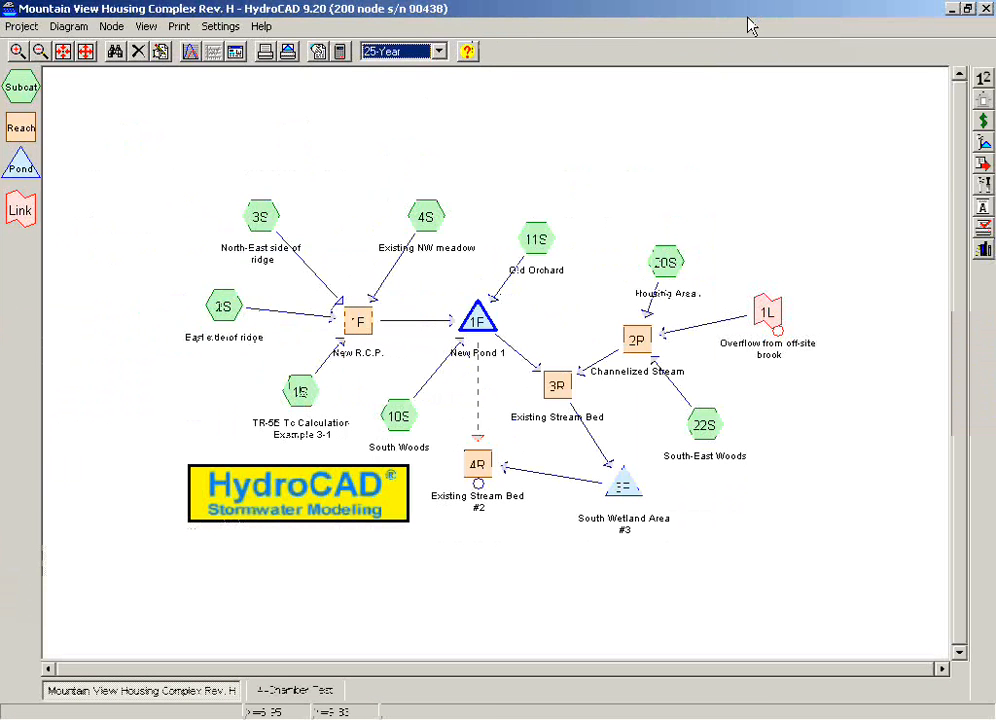
click(299, 692)
click(205, 692)
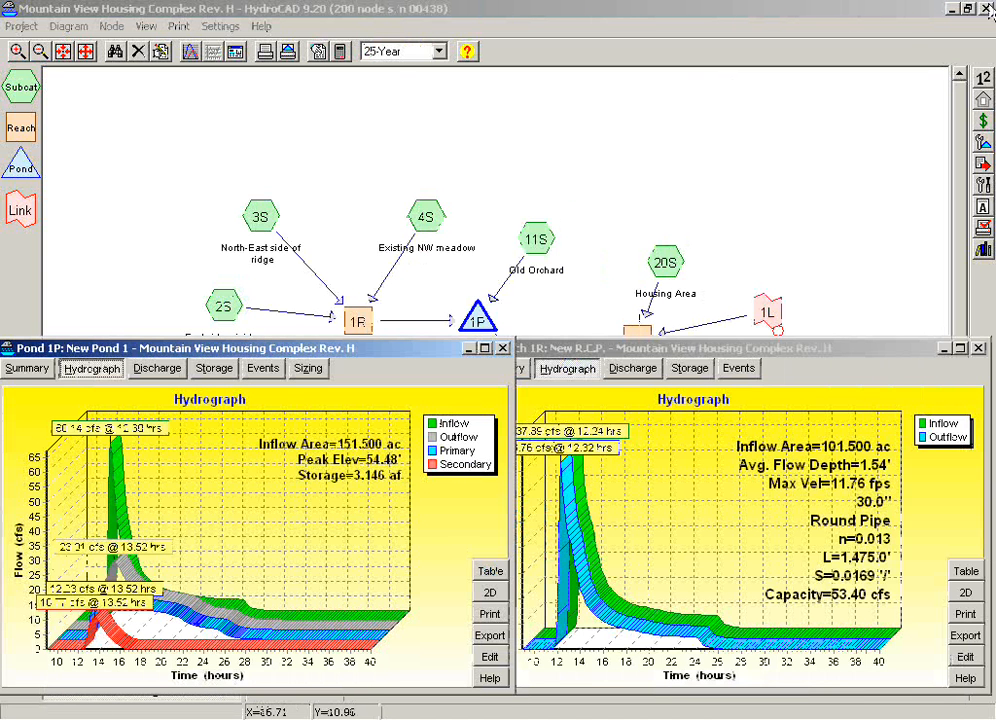
- Bring the maximized diagram to the front and restore all node reports on top of it
click(870, 12)
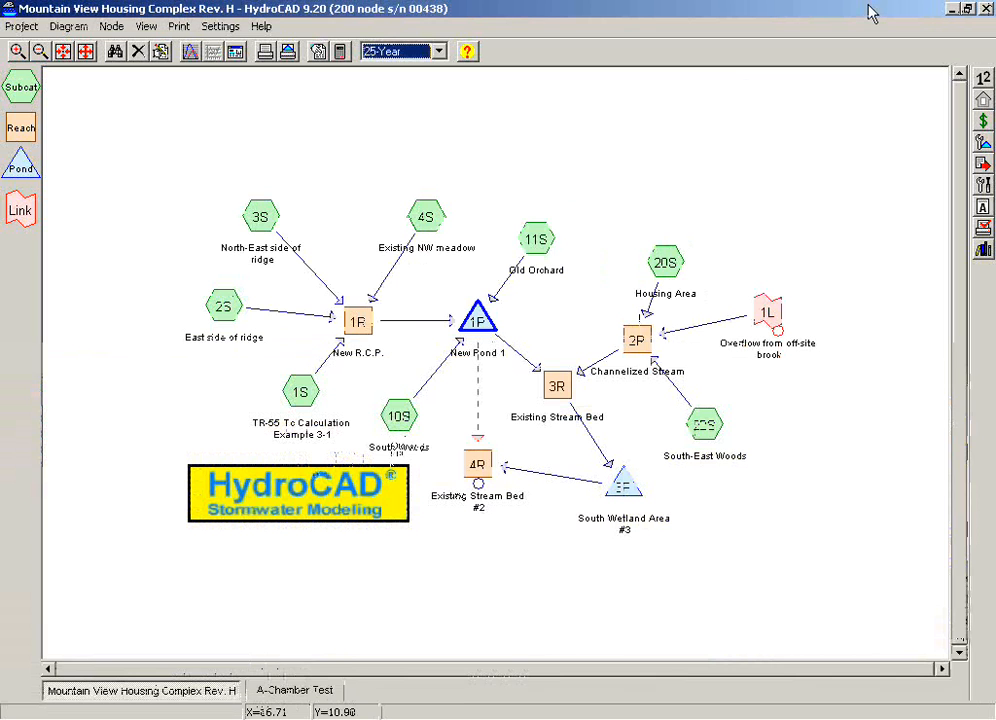
click(145, 27)
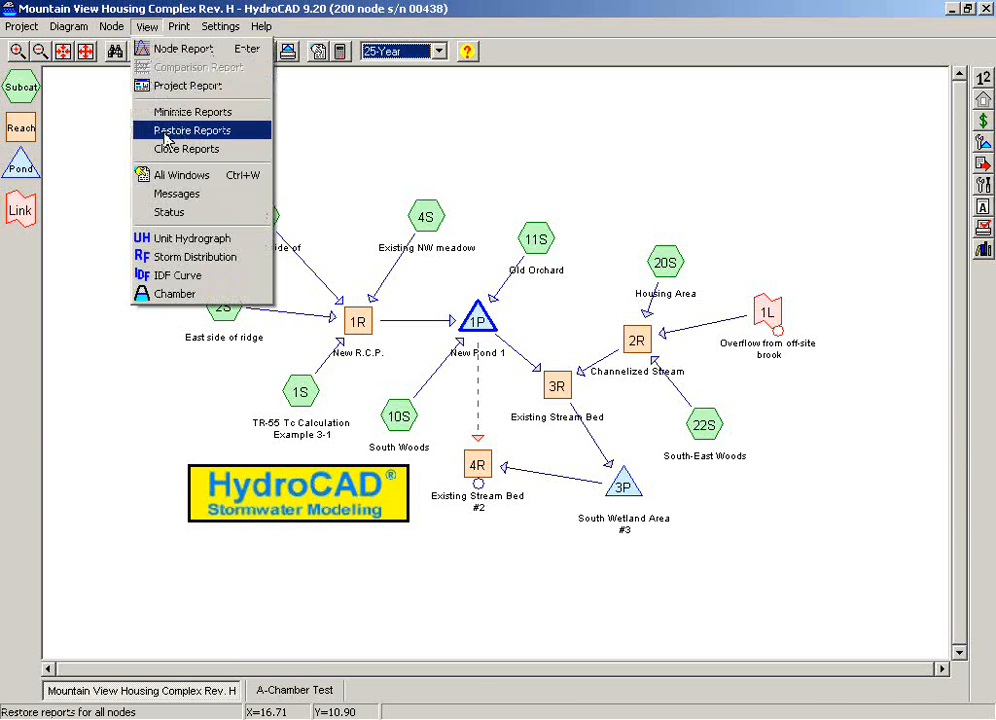
click(166, 133)
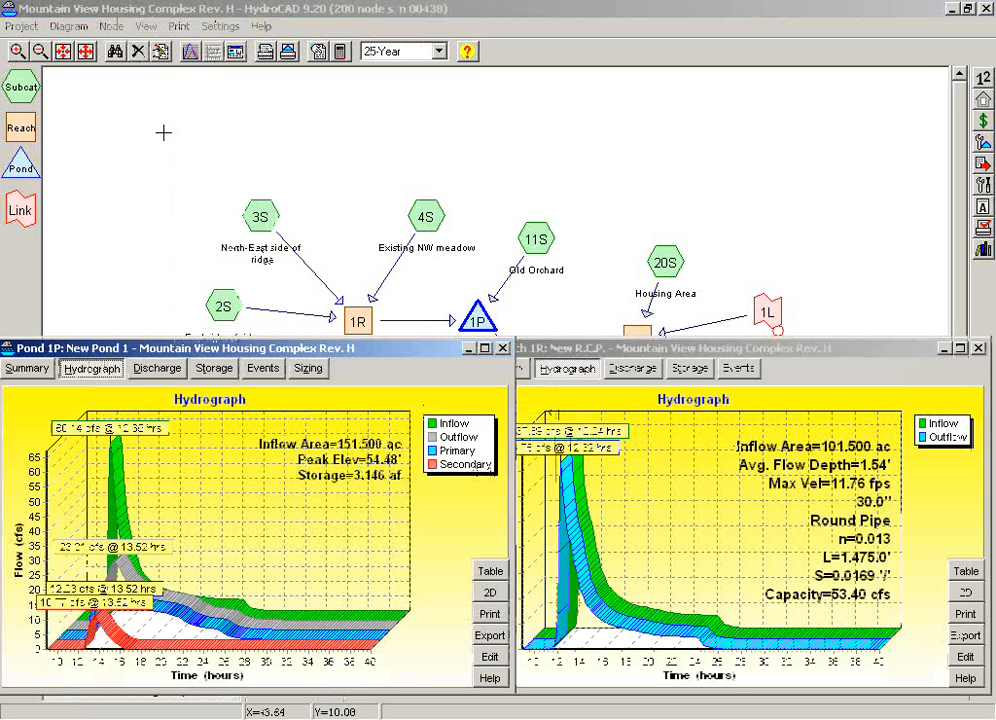
- Return the main window to its unmaximized size, nudge it sideways, and bring the Reach 1R report to the front
click(966, 8)
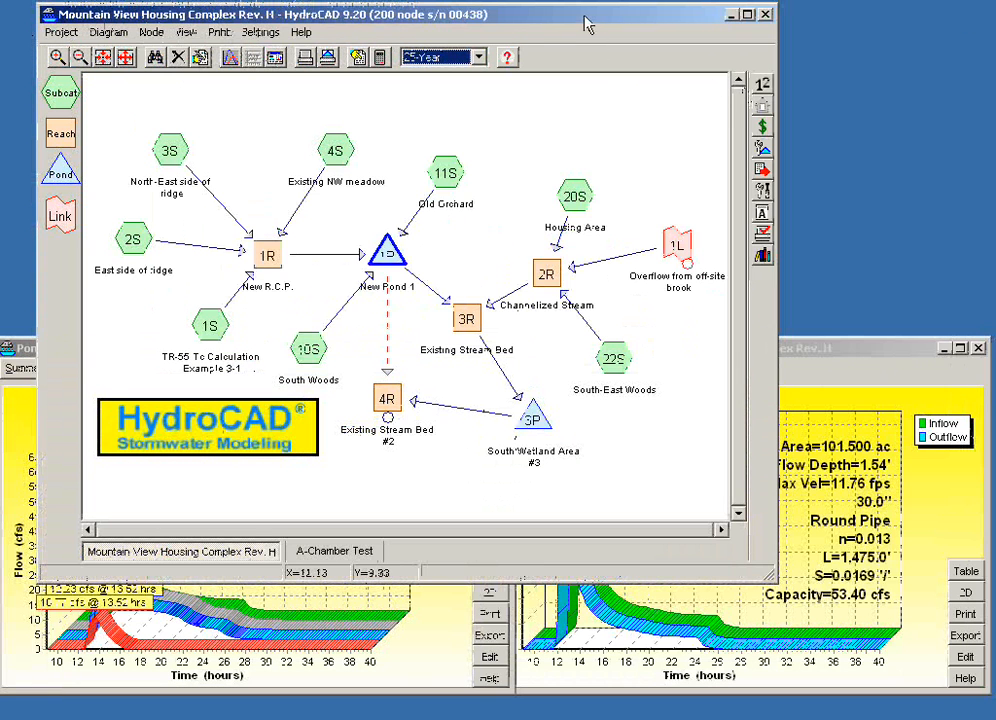
drag(527, 22, 516, 22)
click(862, 350)
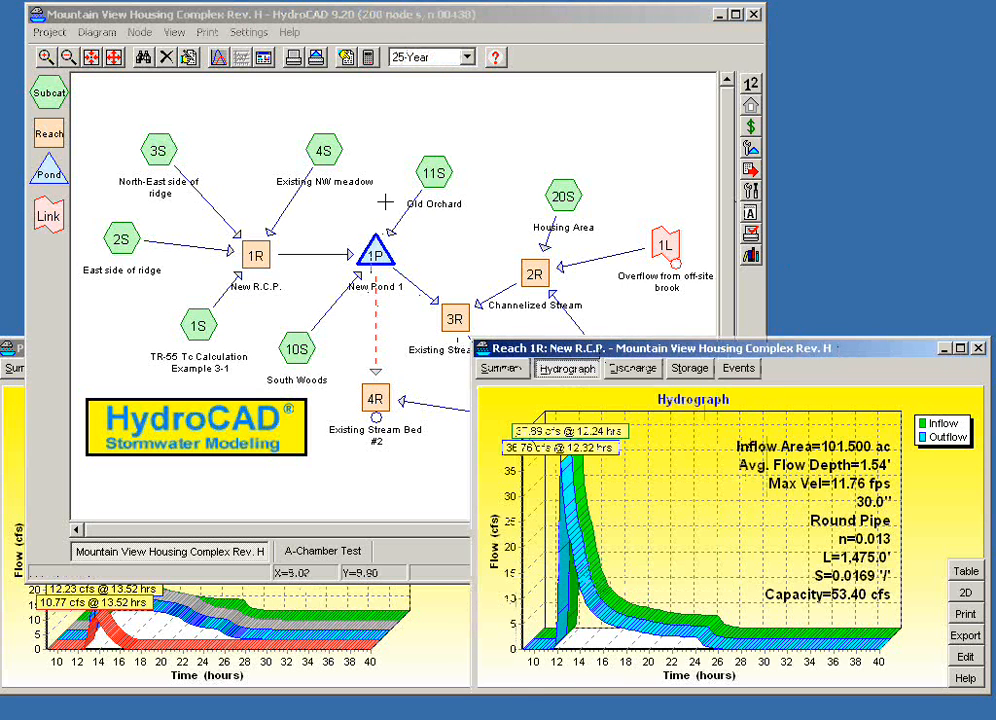
- Bring the Pond 1P report and the Reach 1R report to the front in turn, and shift the Reach 1R report slightly downward
click(15, 348)
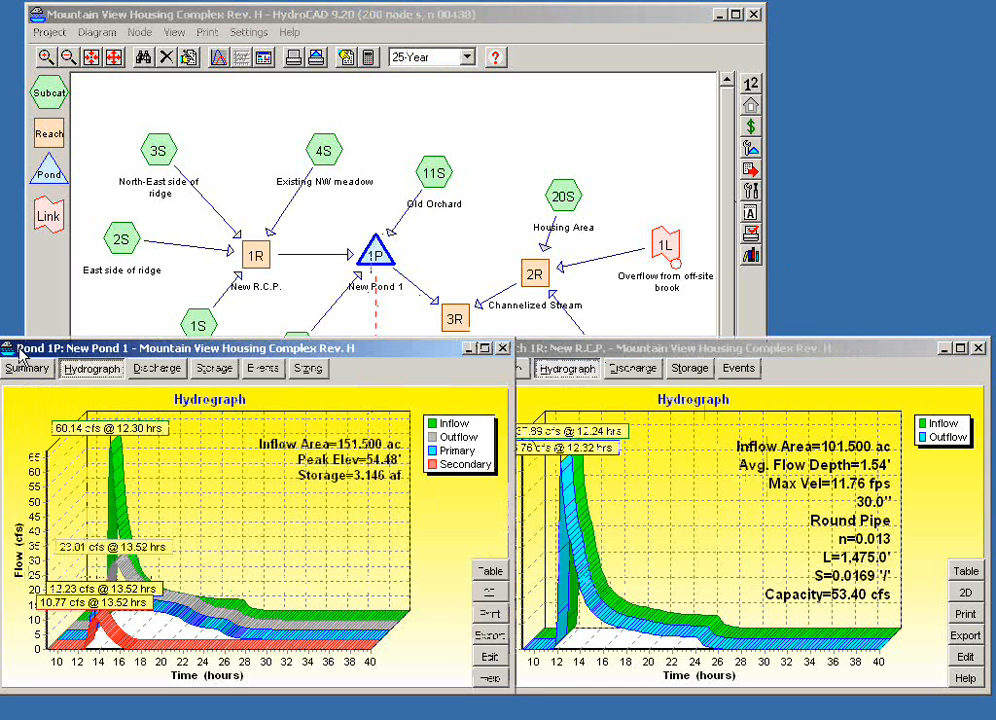
click(596, 350)
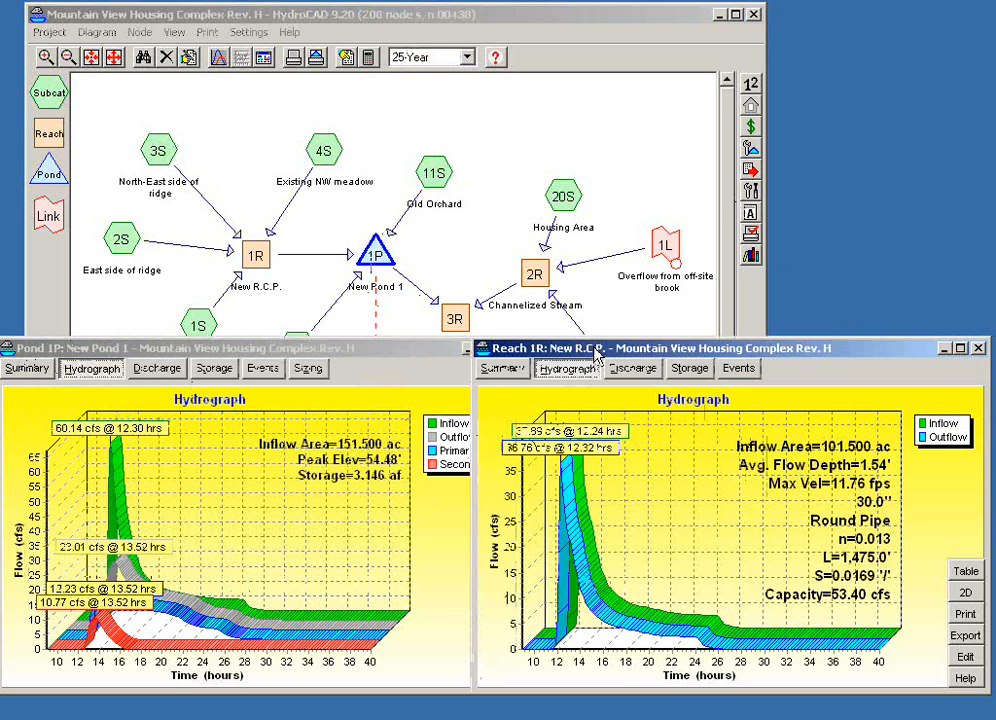
drag(595, 347, 617, 378)
drag(585, 357, 597, 359)
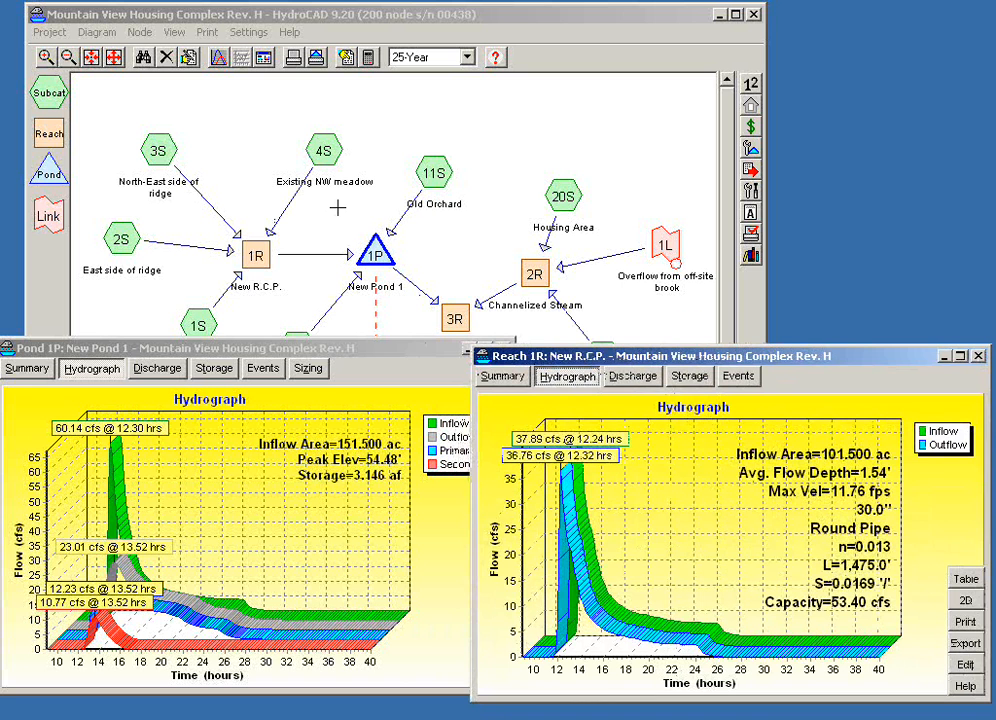
- Close the Reach 1R report and move the Pond 1P report up over the lower-right part of the diagram
click(978, 356)
drag(410, 357, 805, 270)
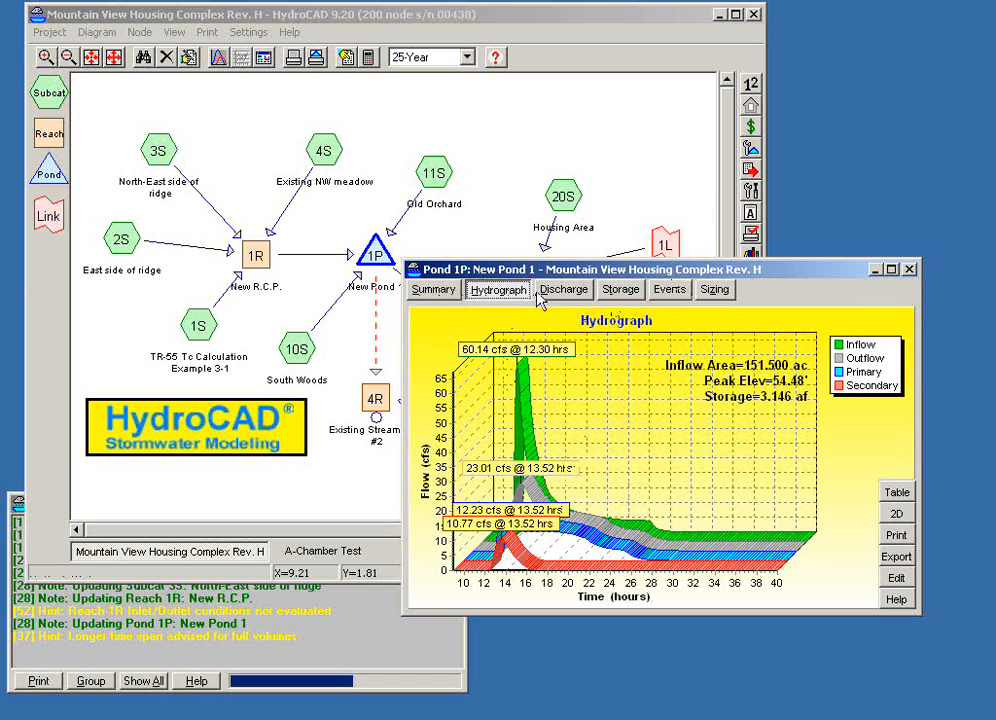
- View the Pond 1P report's Summary, Discharge, Storage, Events and Sizing pages, and return to the Hydrograph page
click(438, 296)
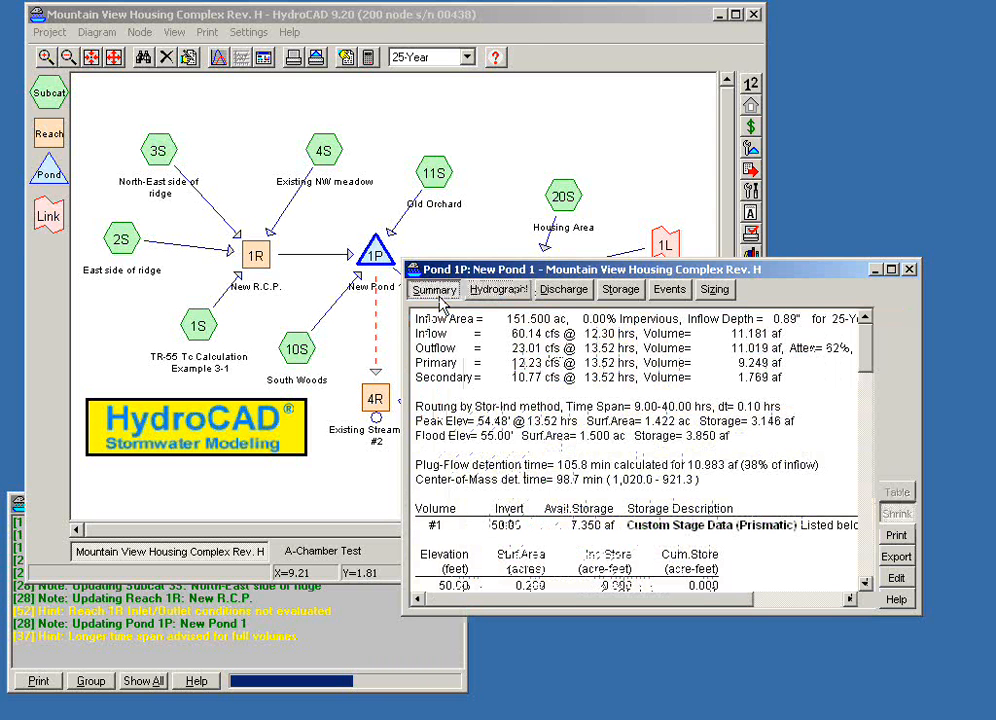
click(566, 292)
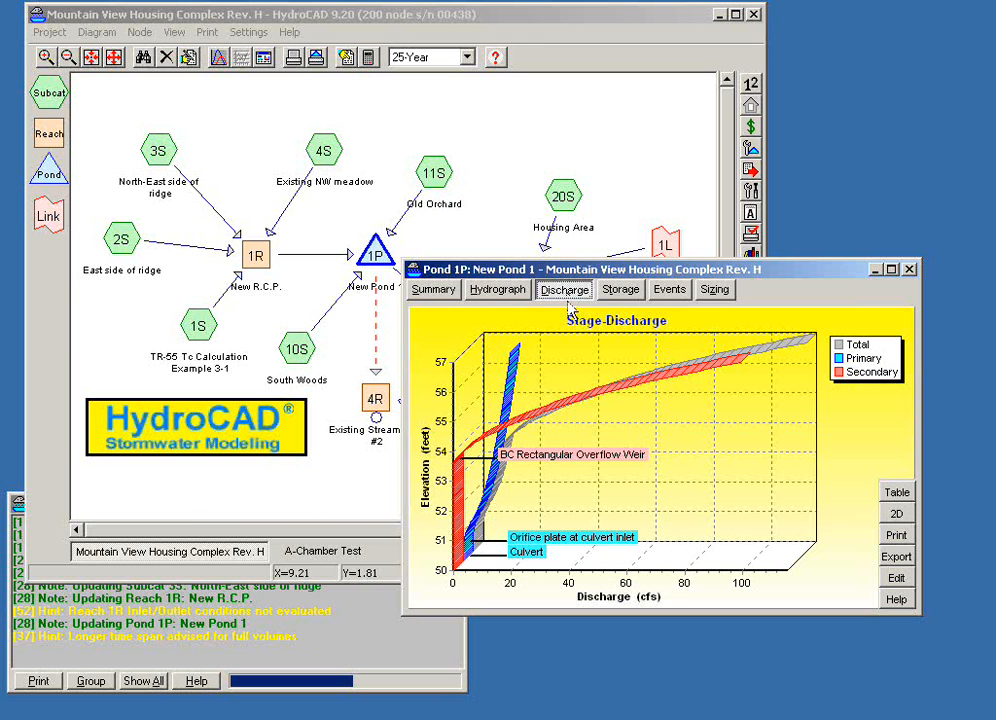
click(624, 293)
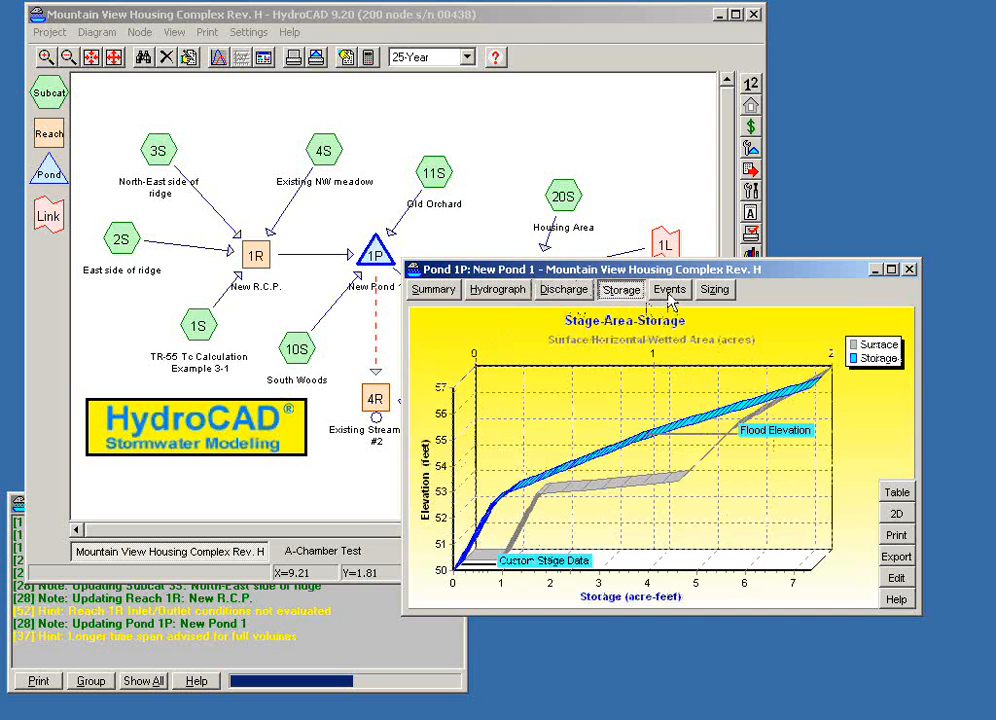
click(669, 292)
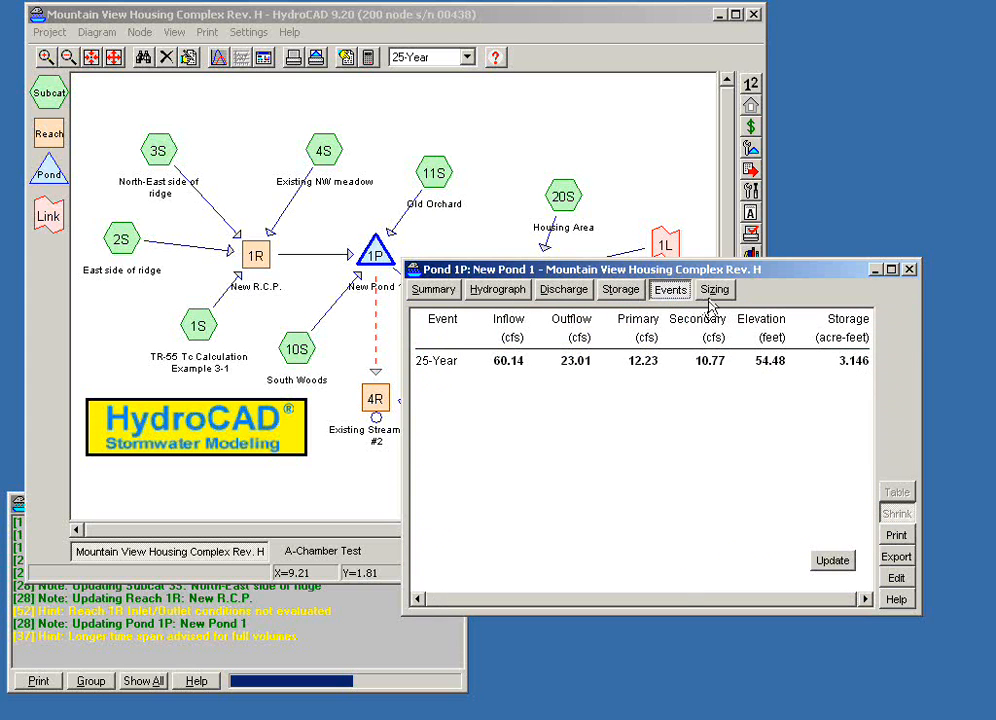
click(716, 291)
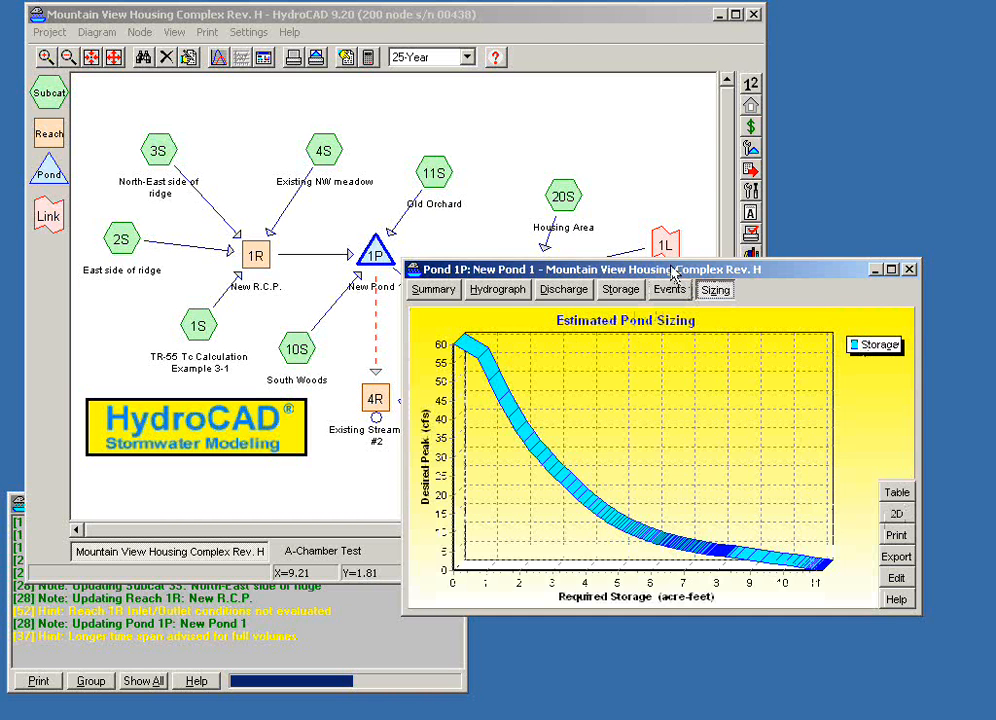
click(500, 294)
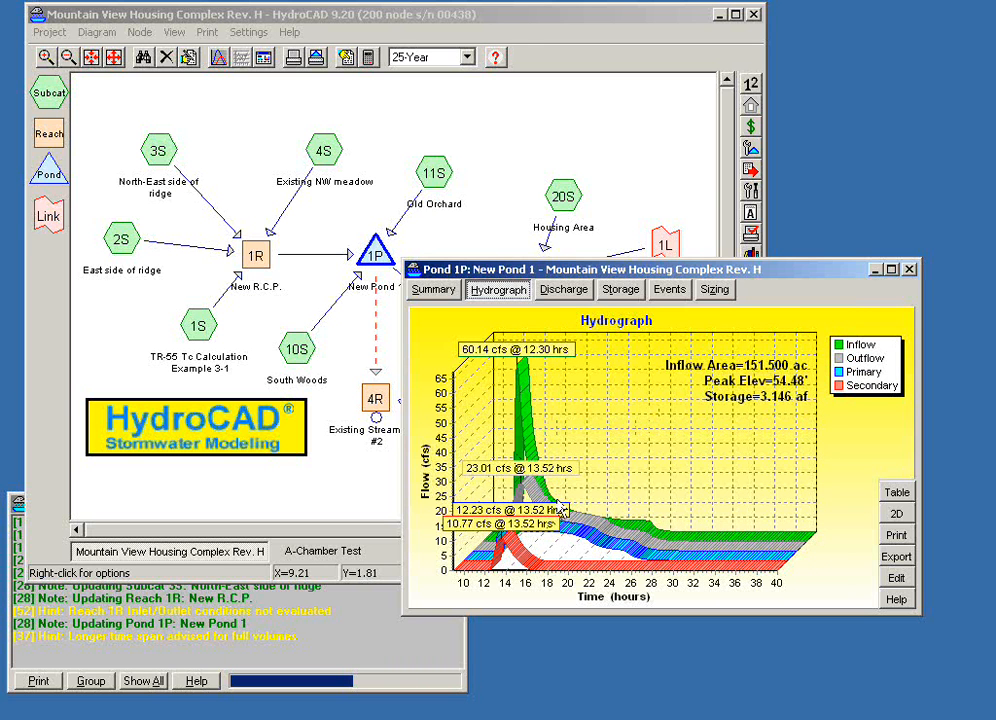
- Show the Pond 1P hydrograph in 2D, zoom in twice on the receding flows, and restore the full scale
click(897, 514)
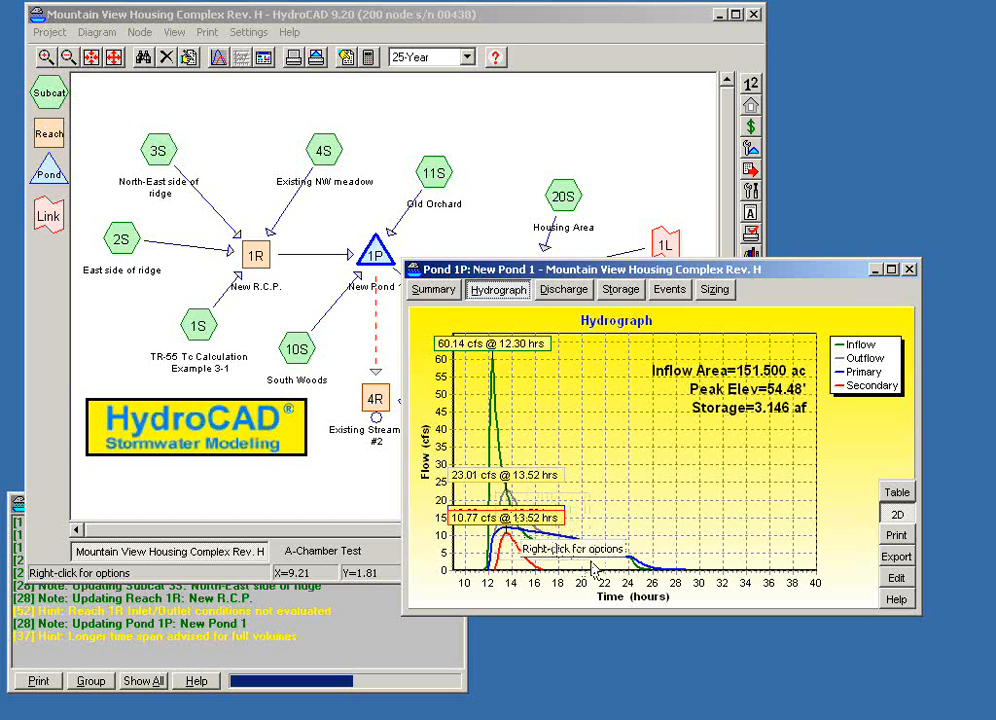
drag(494, 493, 591, 562)
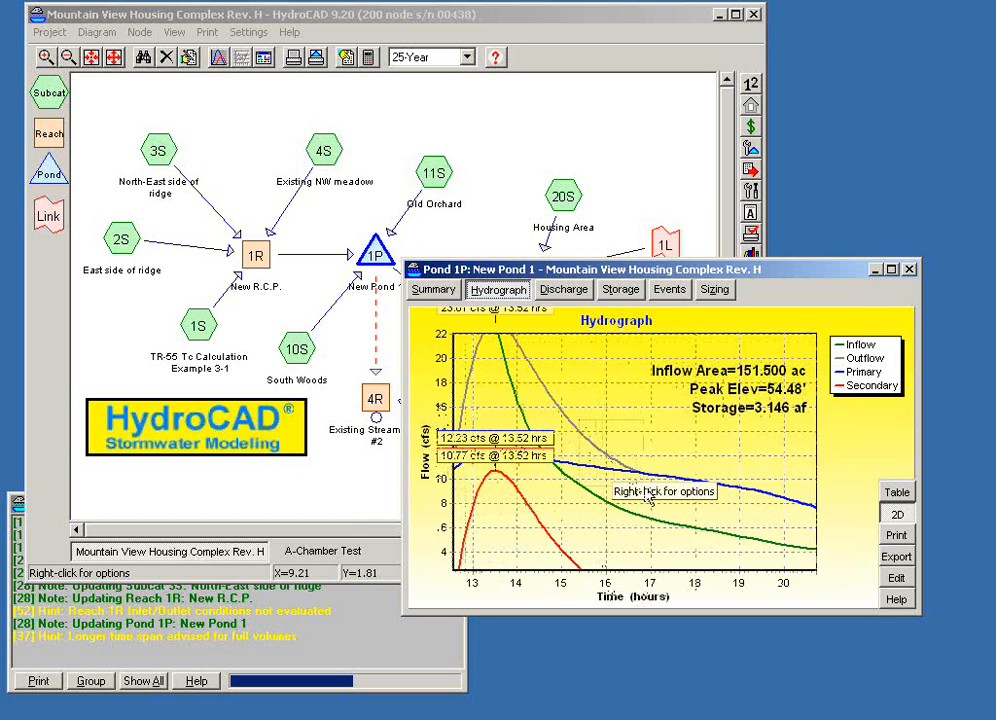
drag(697, 523, 697, 523)
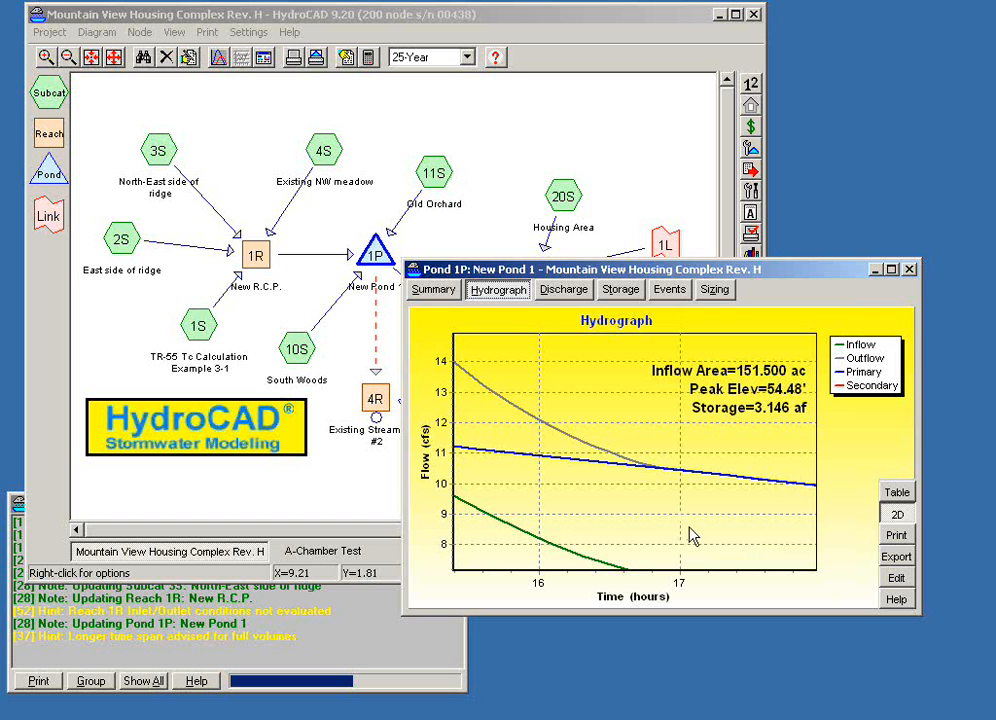
drag(680, 520, 625, 458)
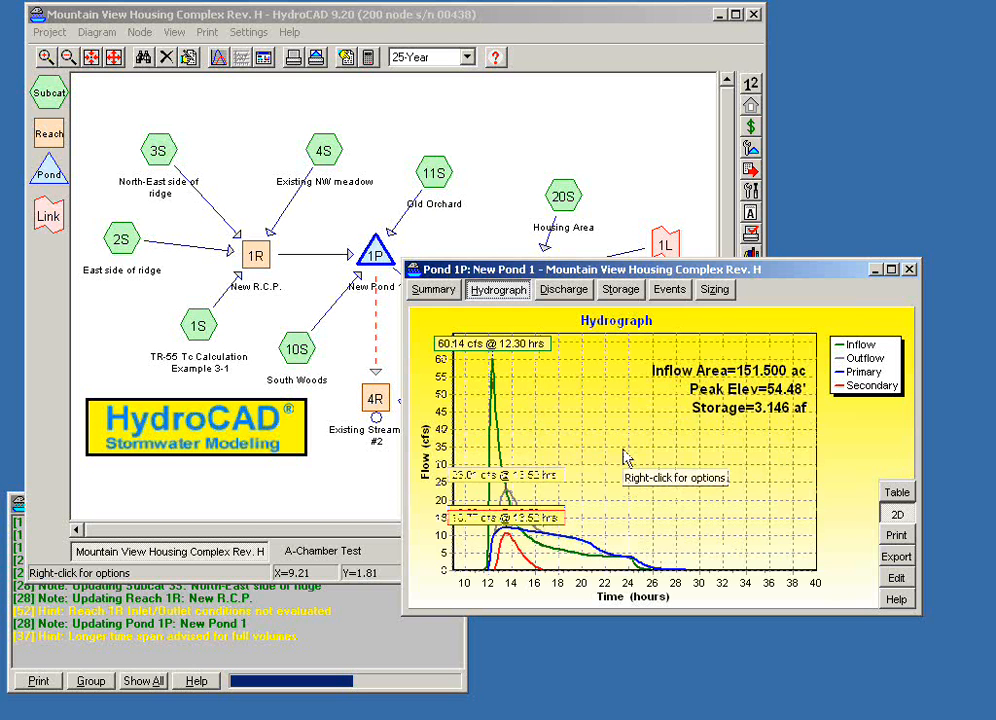
- Zoom in on the hydrograph's tail in 3D, compare it in 2D, and restore the full scale
click(898, 515)
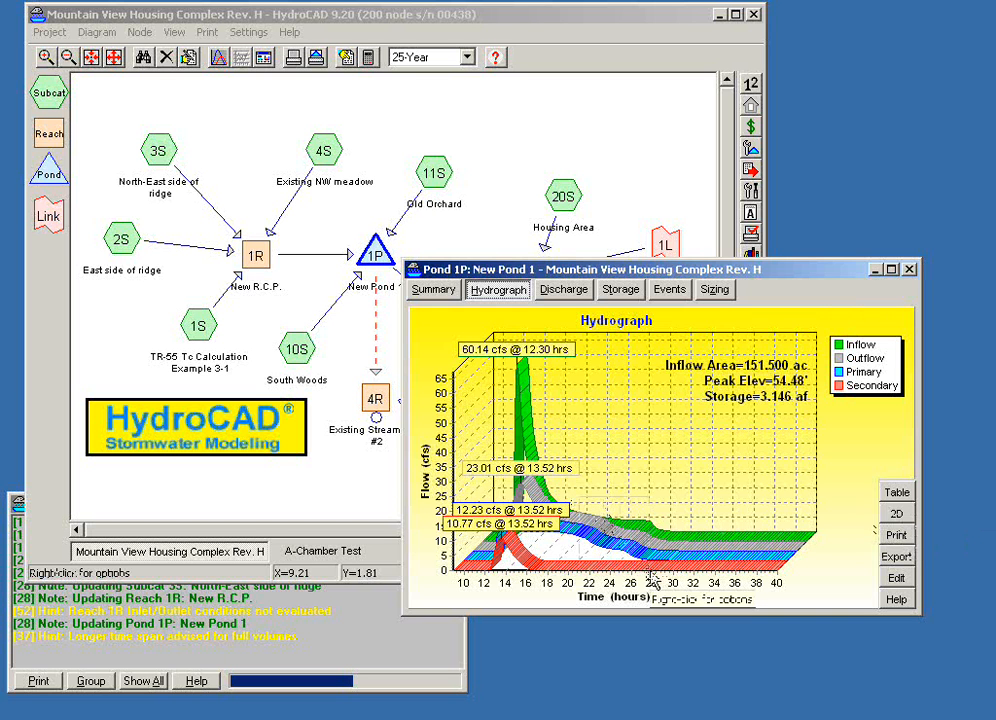
drag(590, 512, 656, 563)
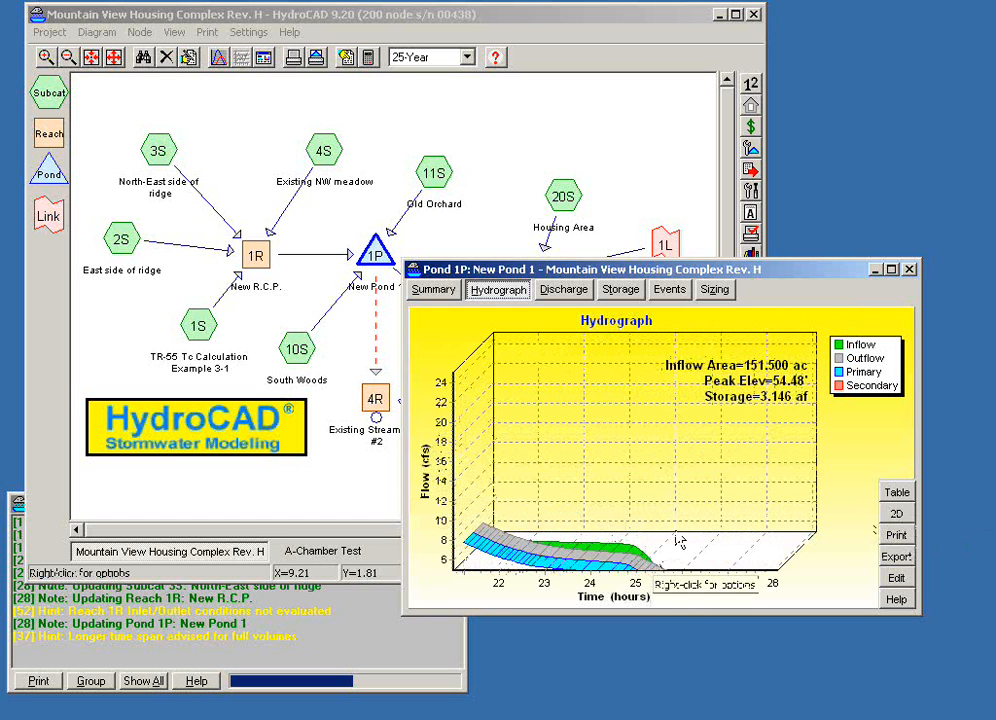
click(895, 519)
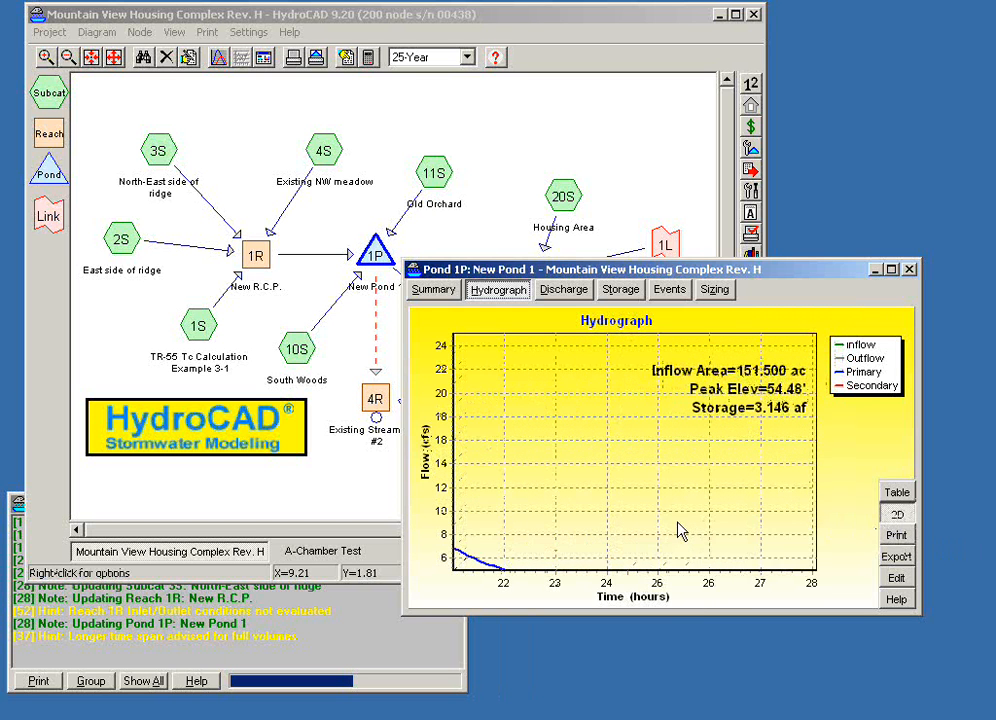
drag(528, 405, 496, 380)
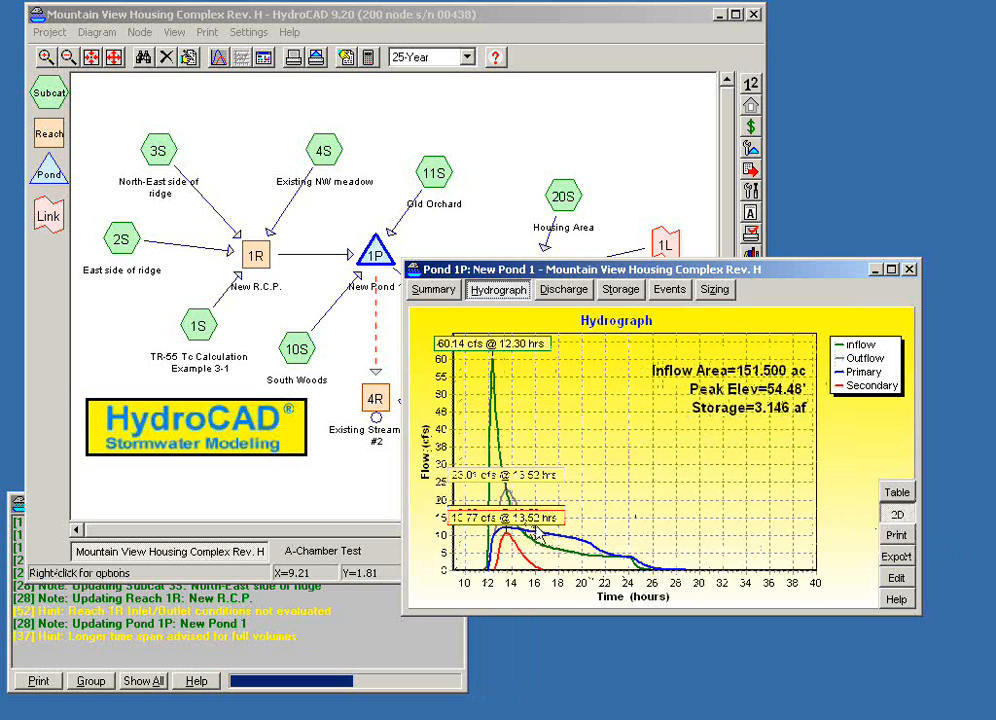
- Zoom in on the 2D hydrograph's receding curves, compare them in 3D and 2D, and finish with the full-scale 3D graph
drag(511, 519, 573, 551)
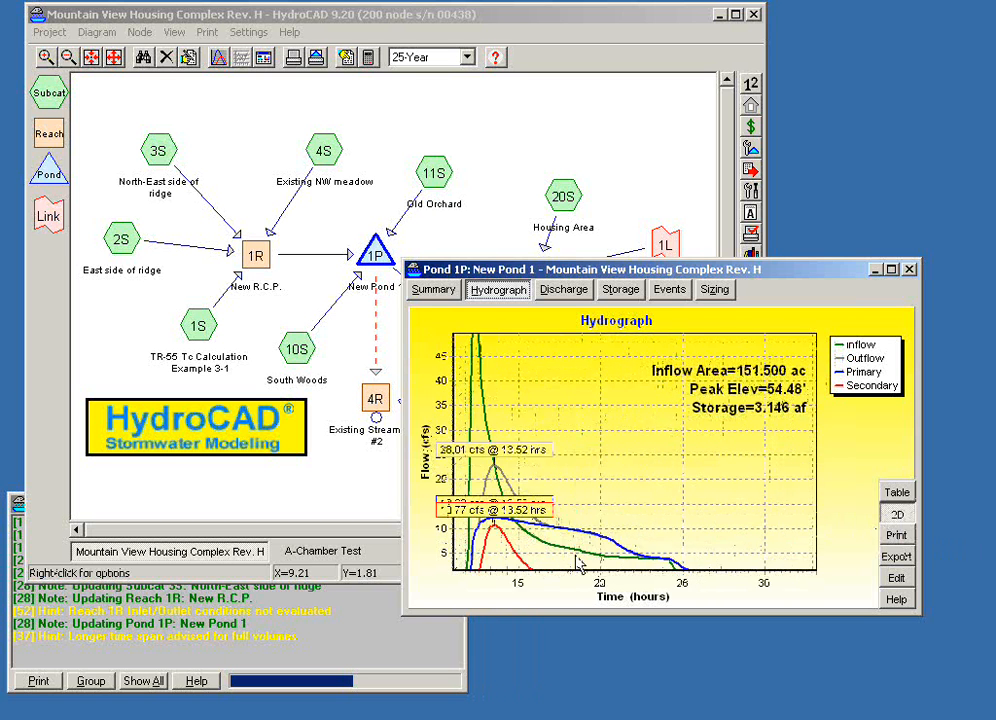
click(895, 516)
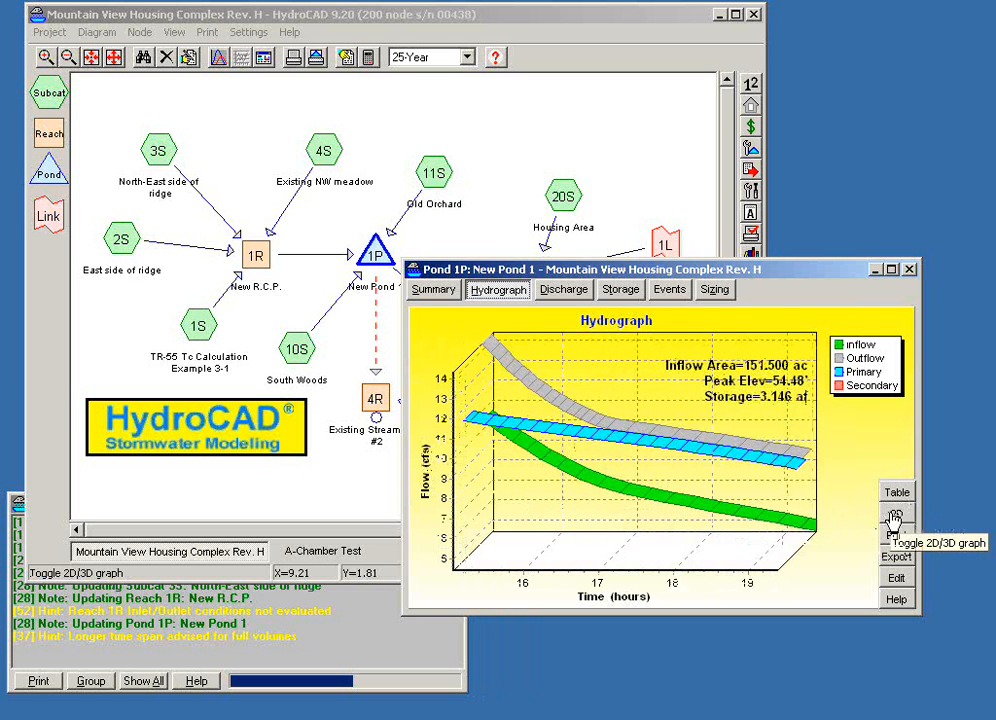
click(893, 516)
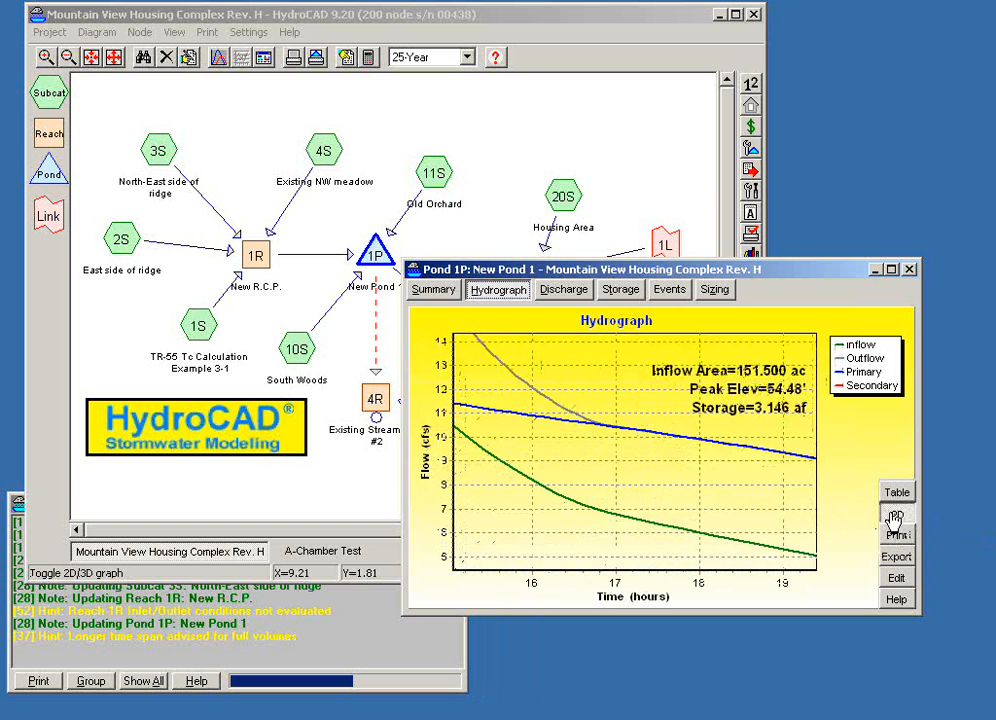
click(893, 516)
drag(745, 584, 678, 462)
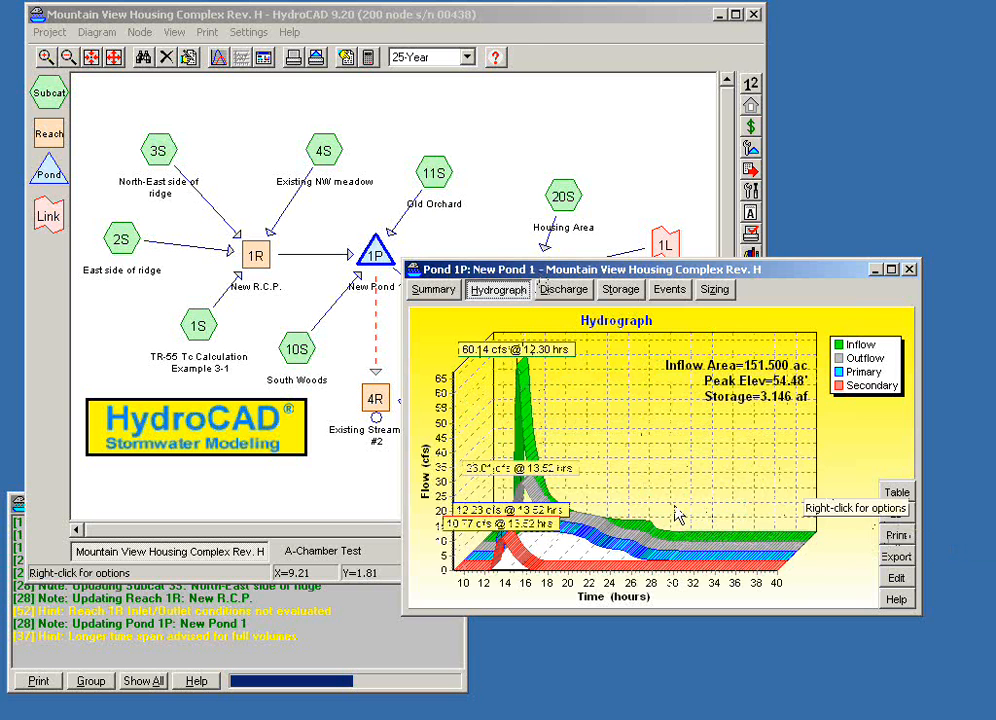
- Toggle the Pond 1P hydrograph between its table and graph views, ending on the graph
click(899, 494)
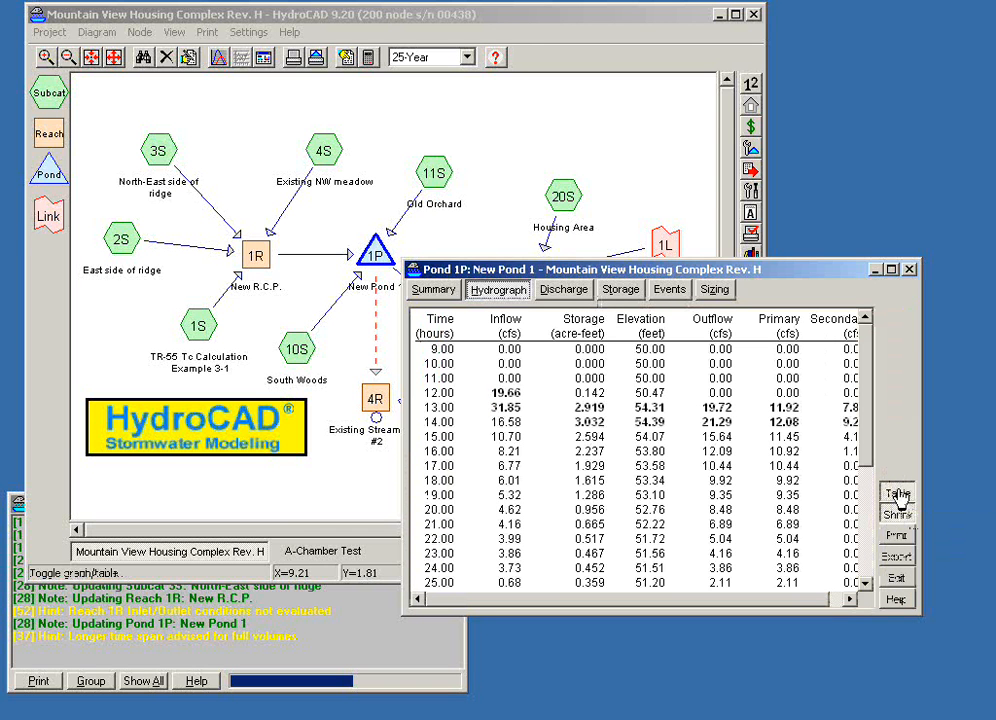
click(494, 292)
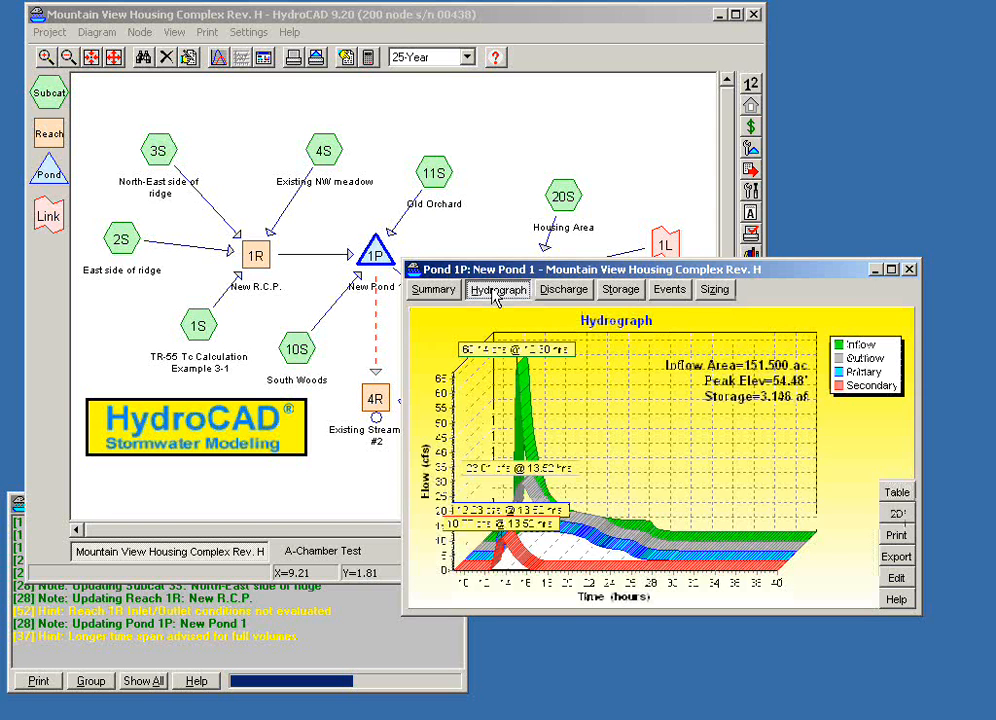
click(494, 292)
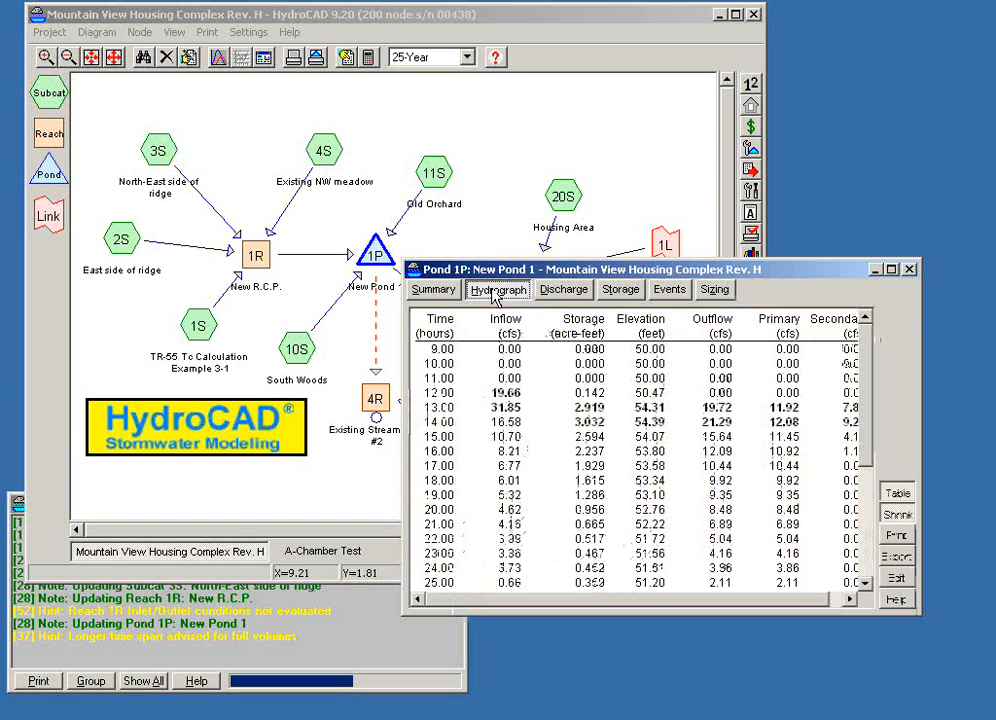
click(494, 292)
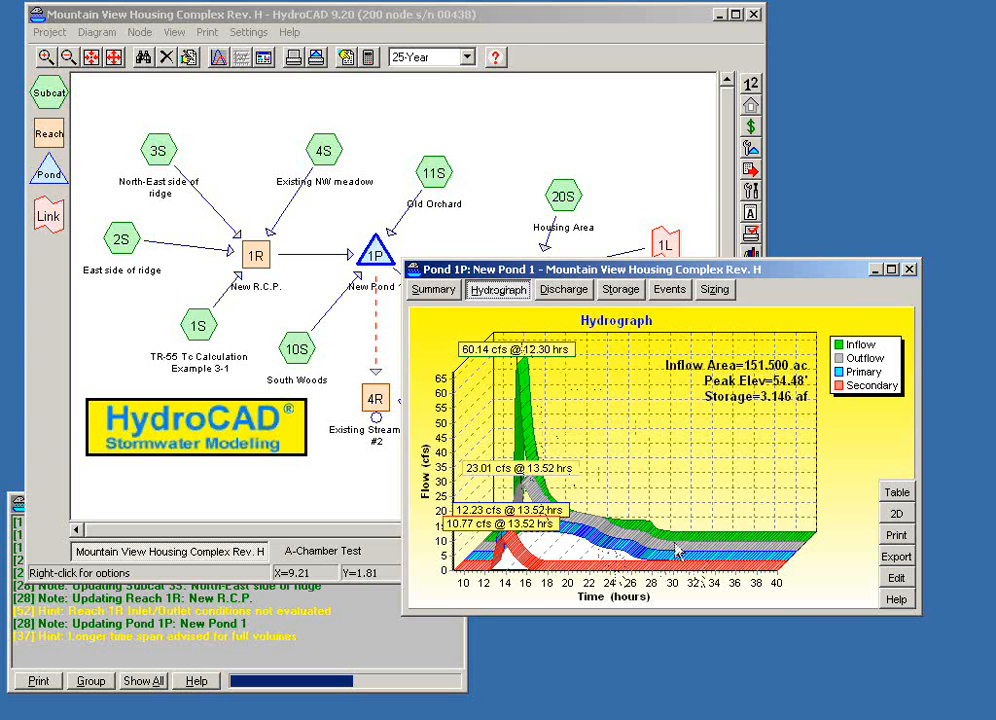
- Show the Pond 1P hydrograph as a table, enlarge the report window to fit the Secondary column, and reposition it
click(499, 292)
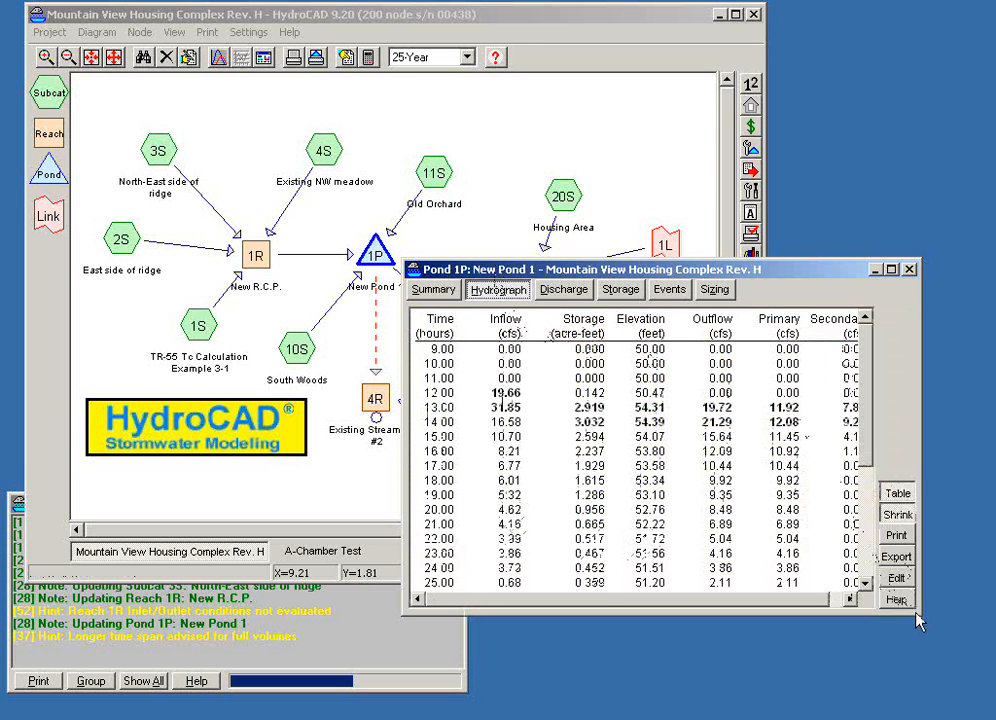
drag(916, 613, 983, 651)
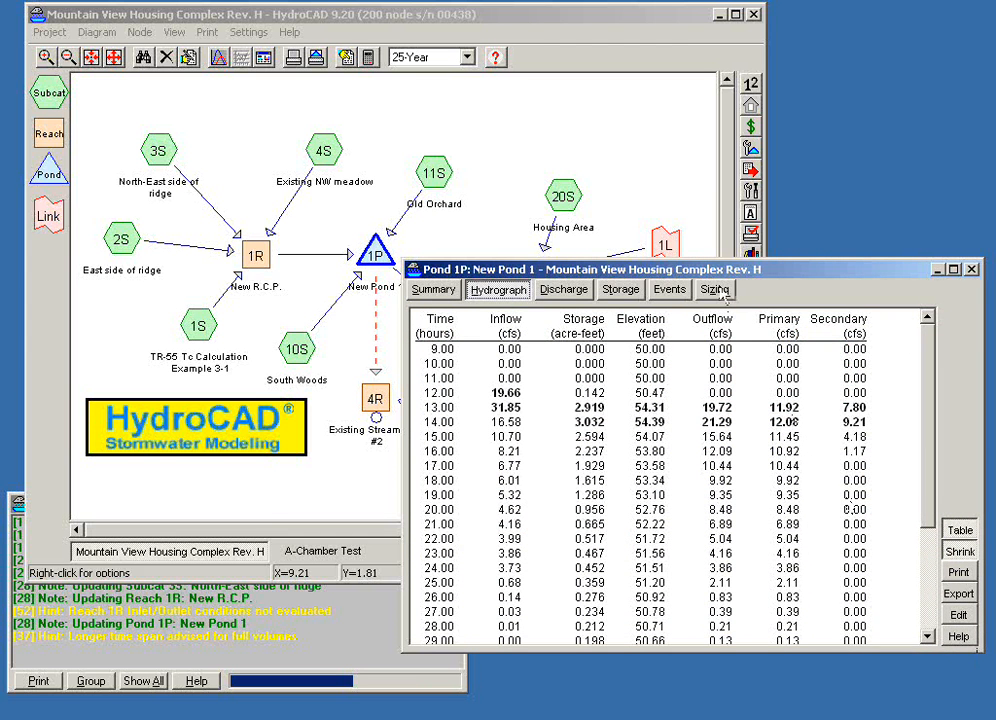
drag(560, 269, 533, 225)
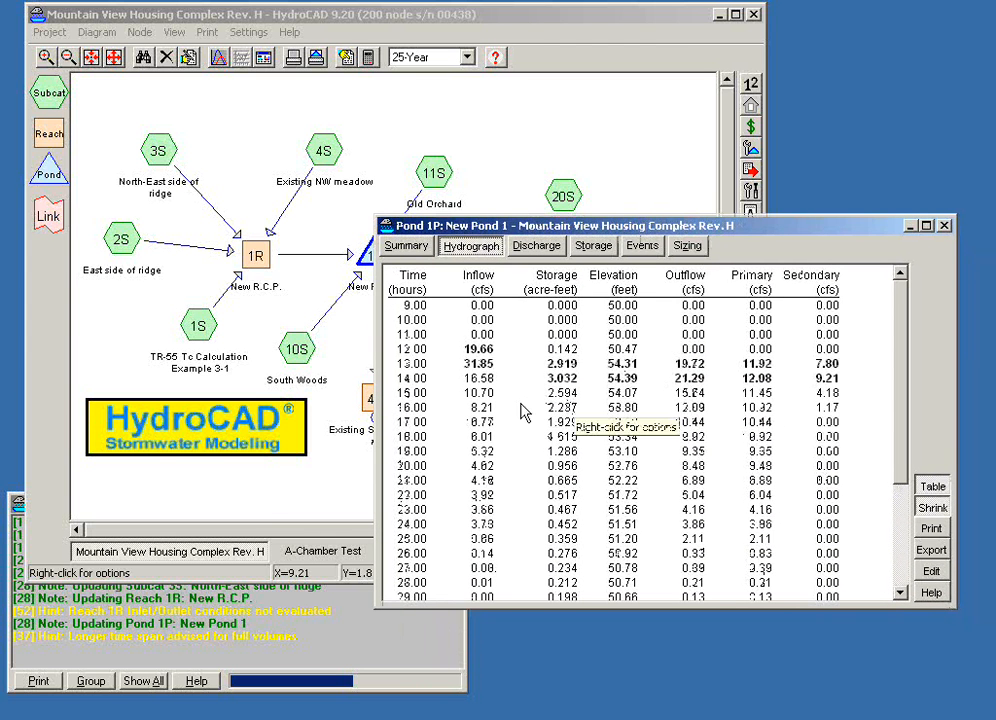
- Add the 10S-Inflow, 11S-Inflow and 1R-Inflow report items to the Pond 1P hydrograph table
right_click(563, 405)
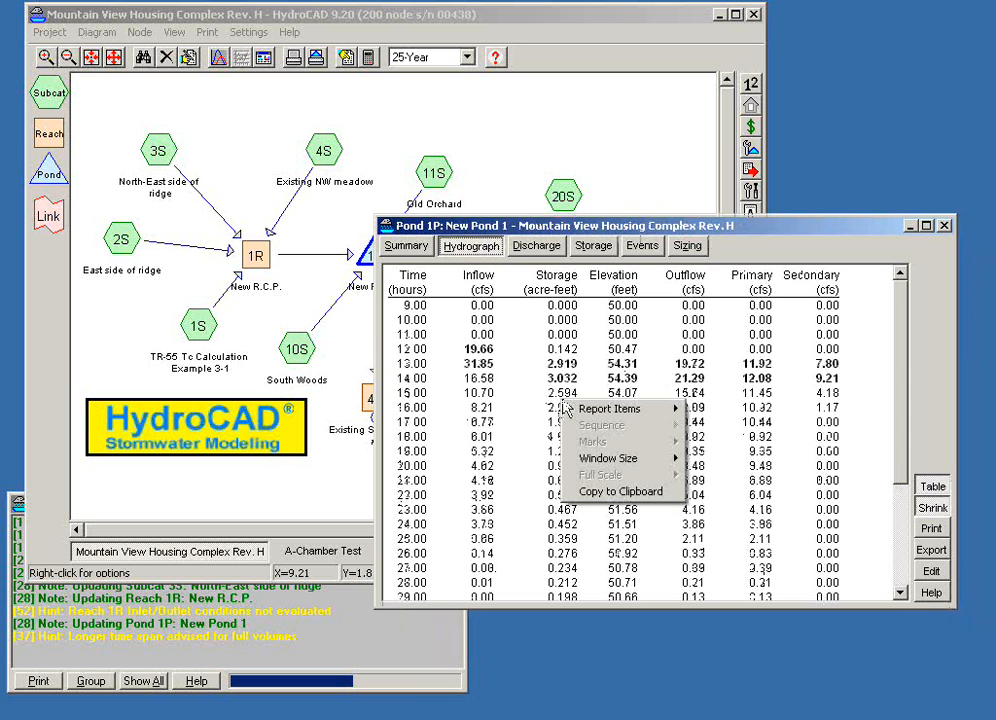
mouse_move(585, 413)
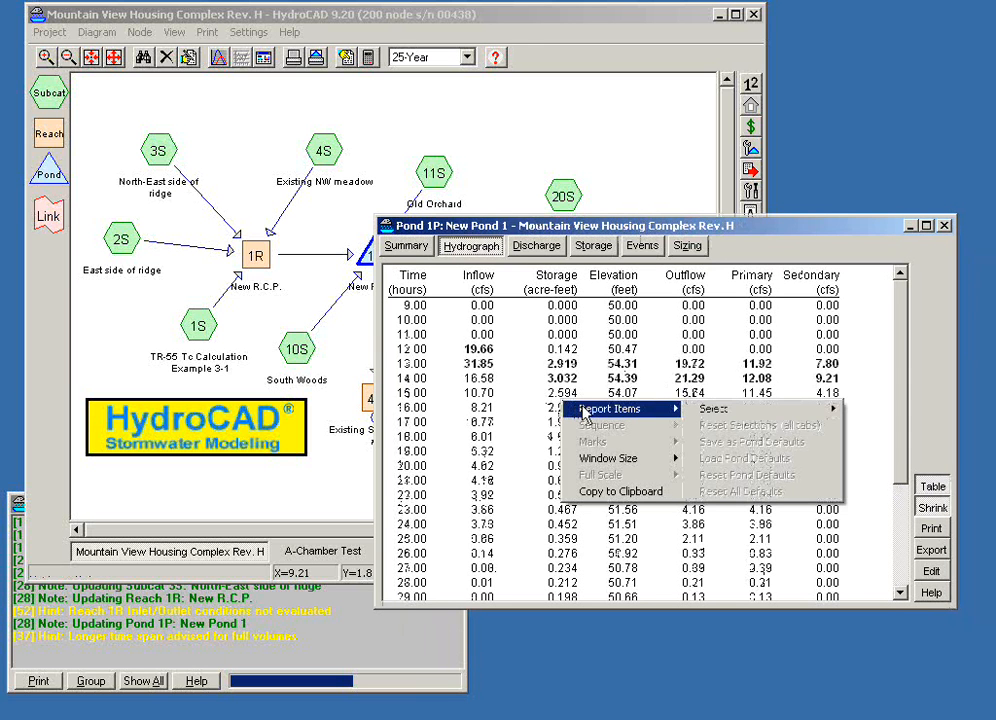
mouse_move(706, 416)
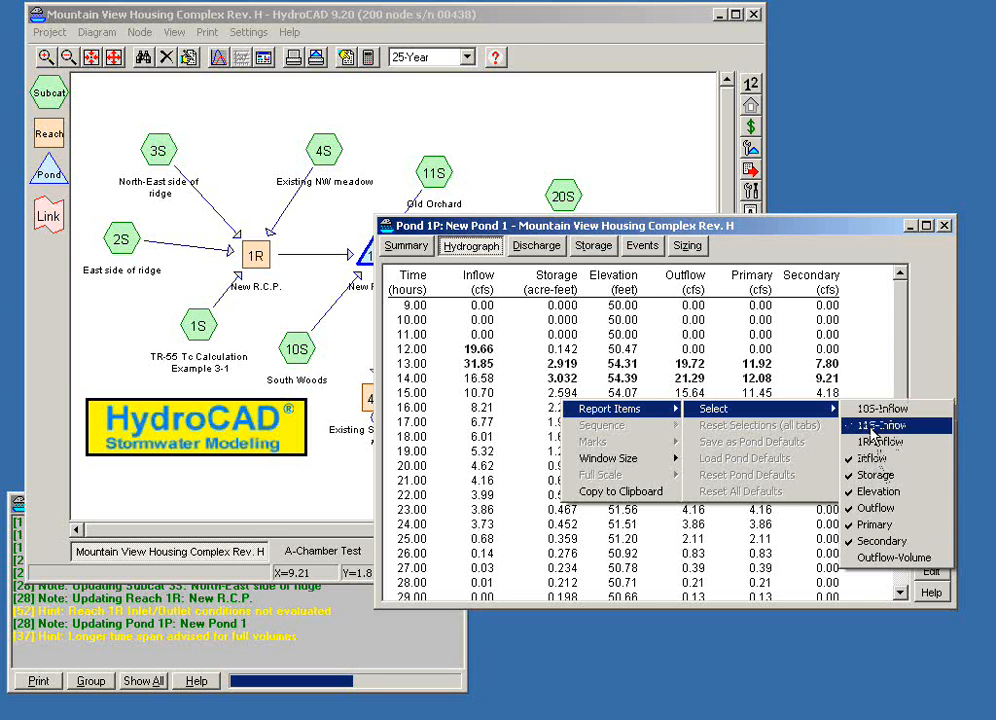
click(871, 426)
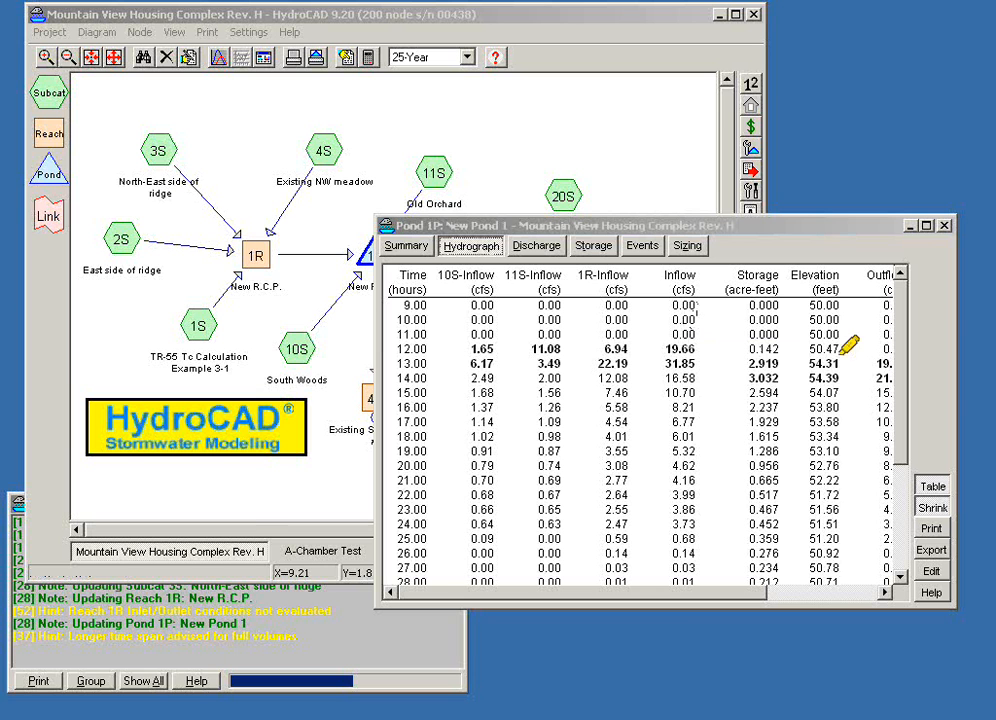
mouse_move(652, 276)
mouse_down()
mouse_move(694, 266)
mouse_move(683, 282)
mouse_move(694, 418)
mouse_up()
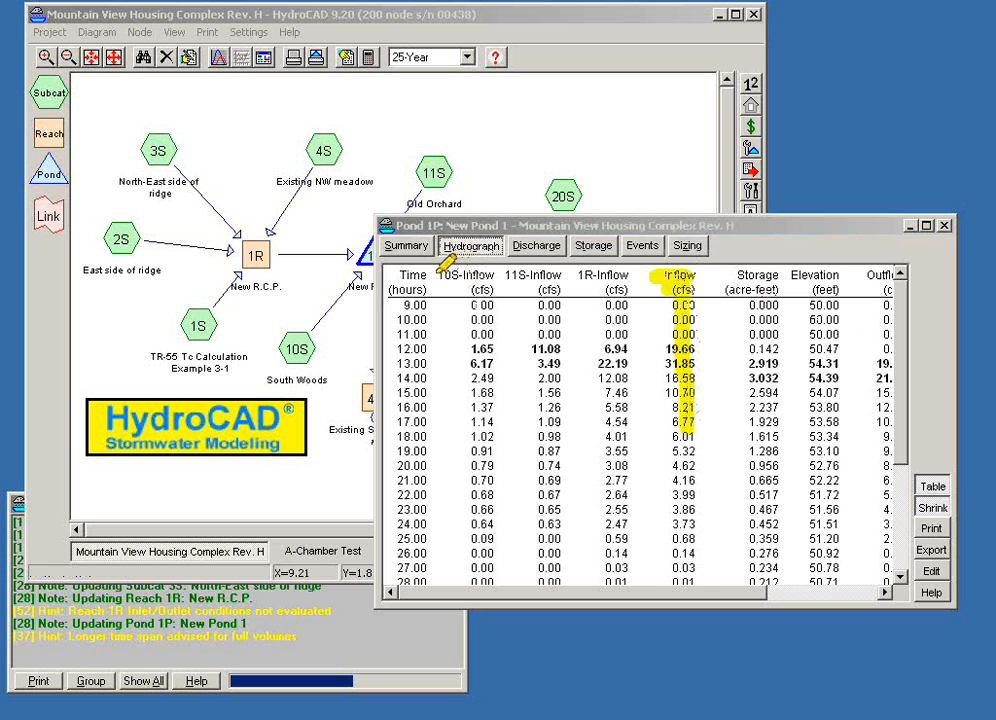
drag(440, 272, 628, 274)
click(512, 282)
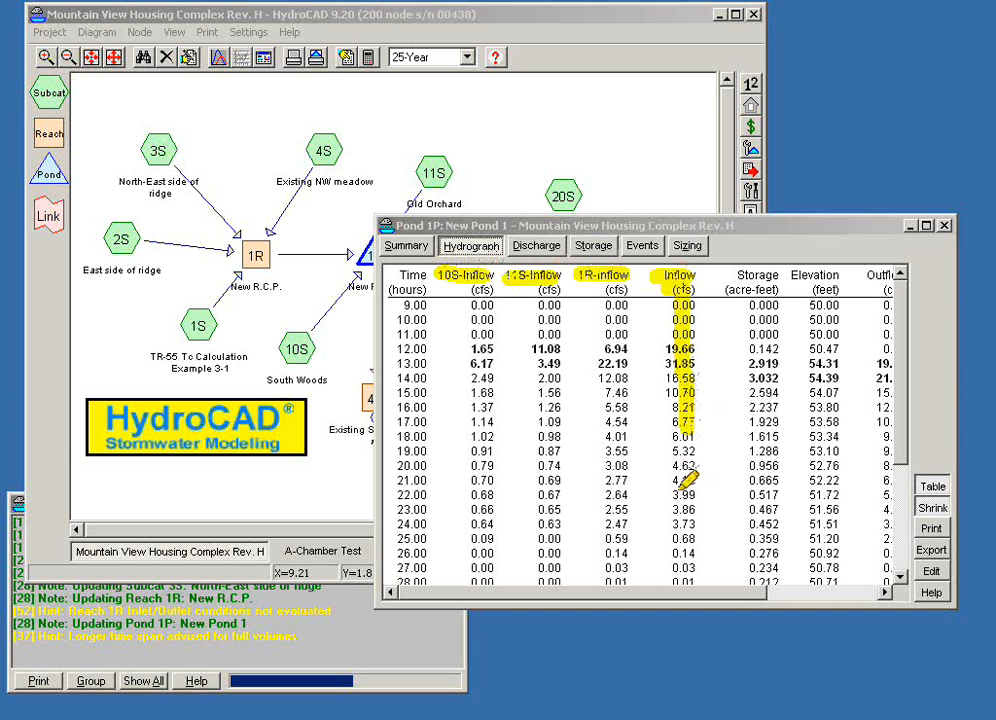
drag(663, 481, 698, 479)
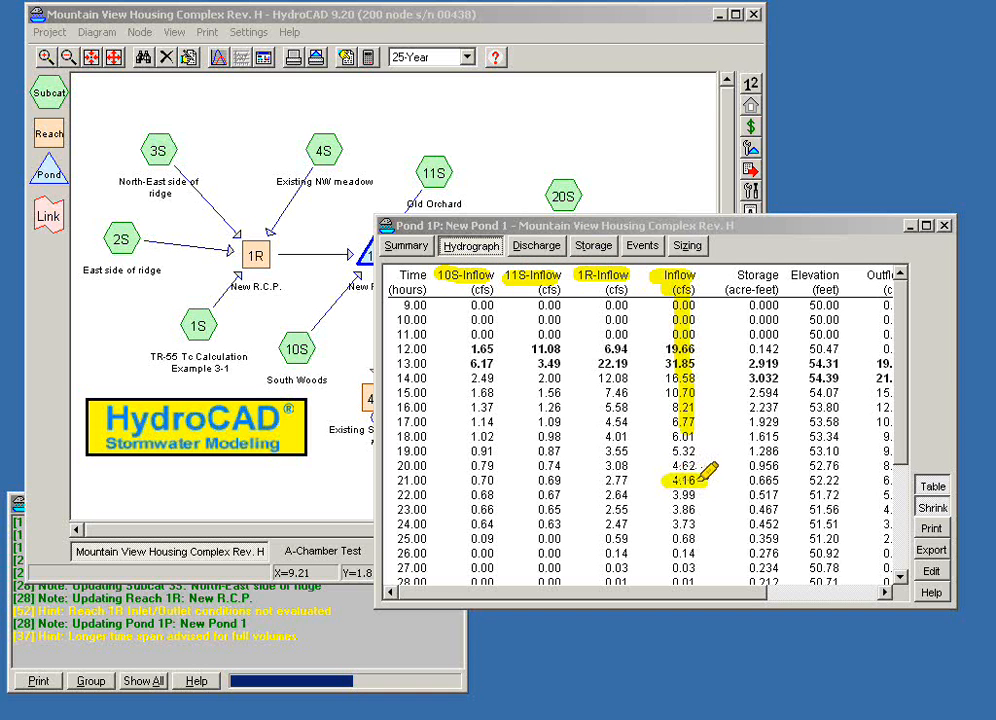
drag(466, 482, 630, 478)
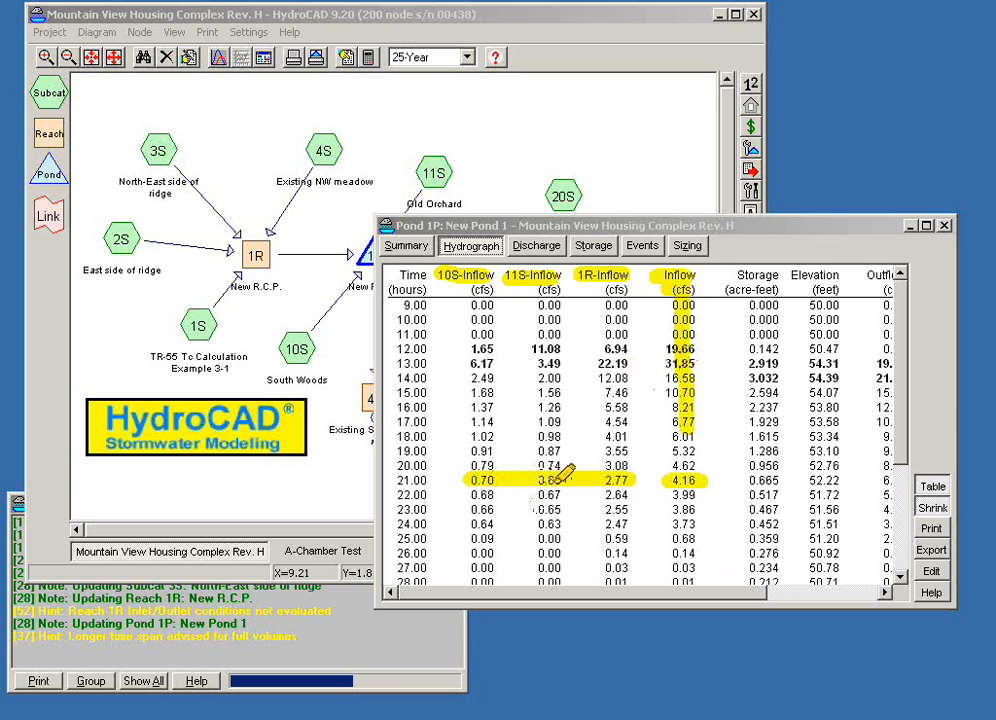
drag(506, 478, 628, 480)
- Reset the Pond 1P report item selections on all tabs, clearing the individual 10S, 11S and 1R inflow columns
right_click(843, 406)
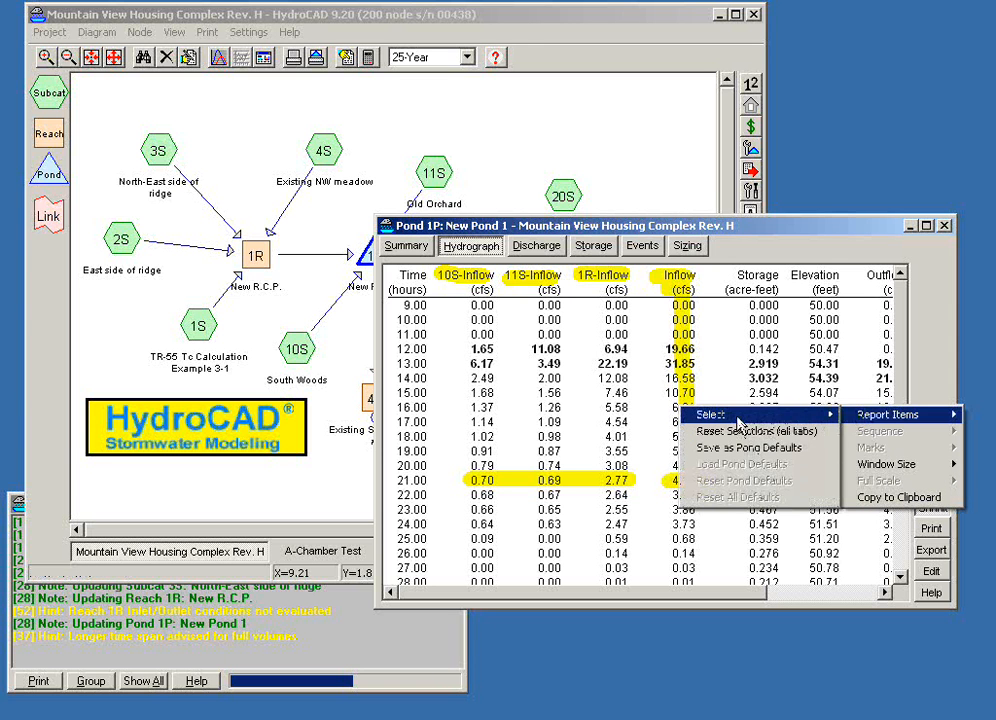
mouse_move(712, 414)
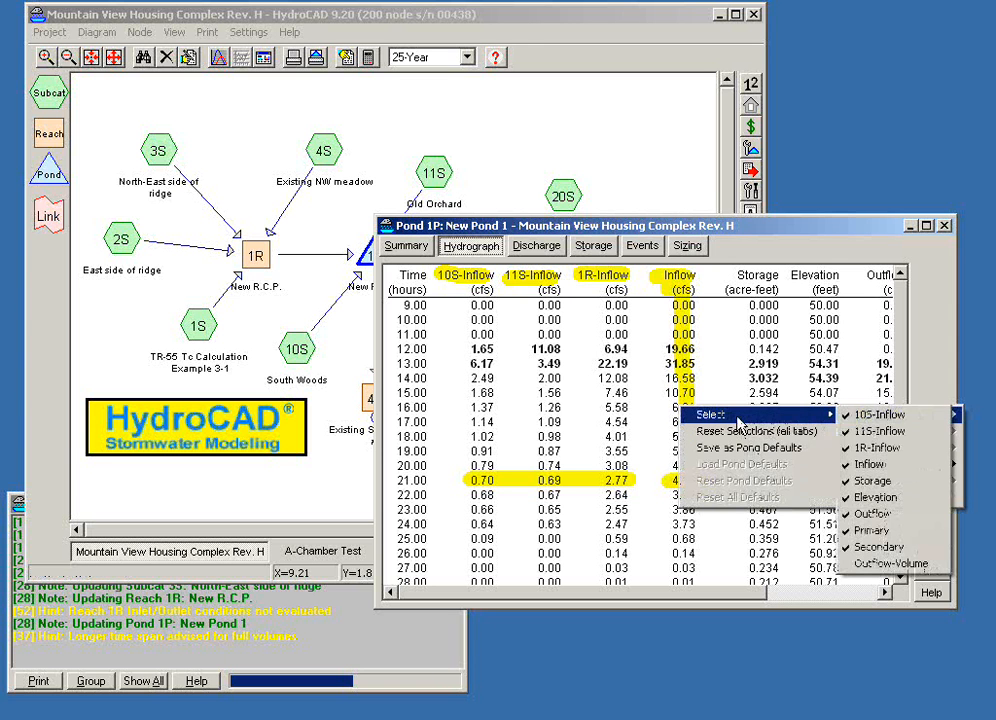
click(897, 428)
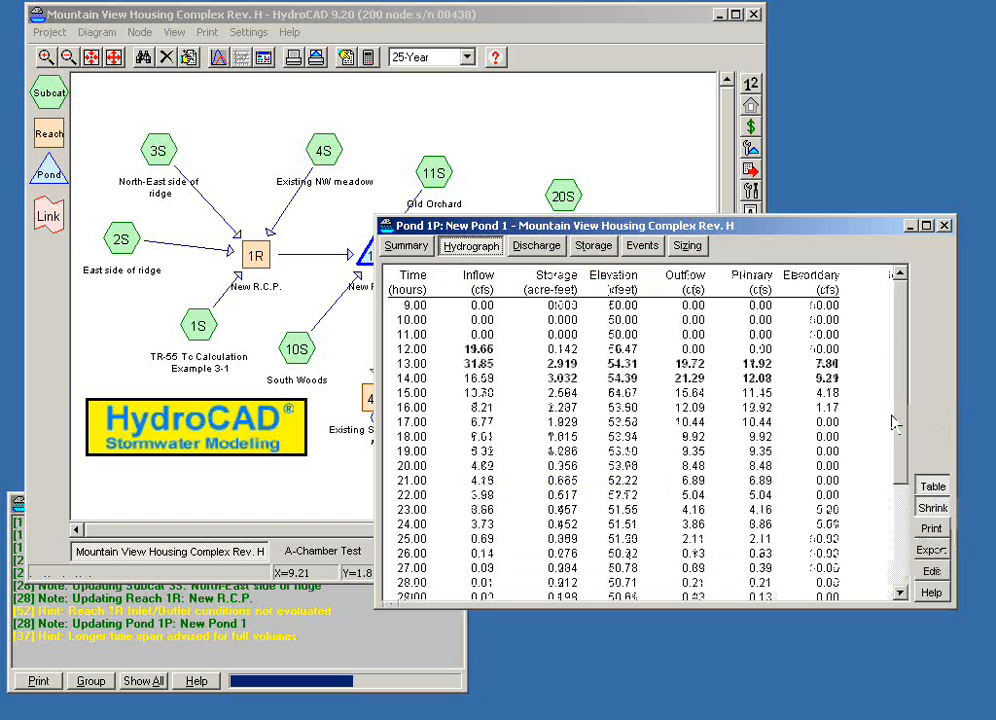
right_click(706, 418)
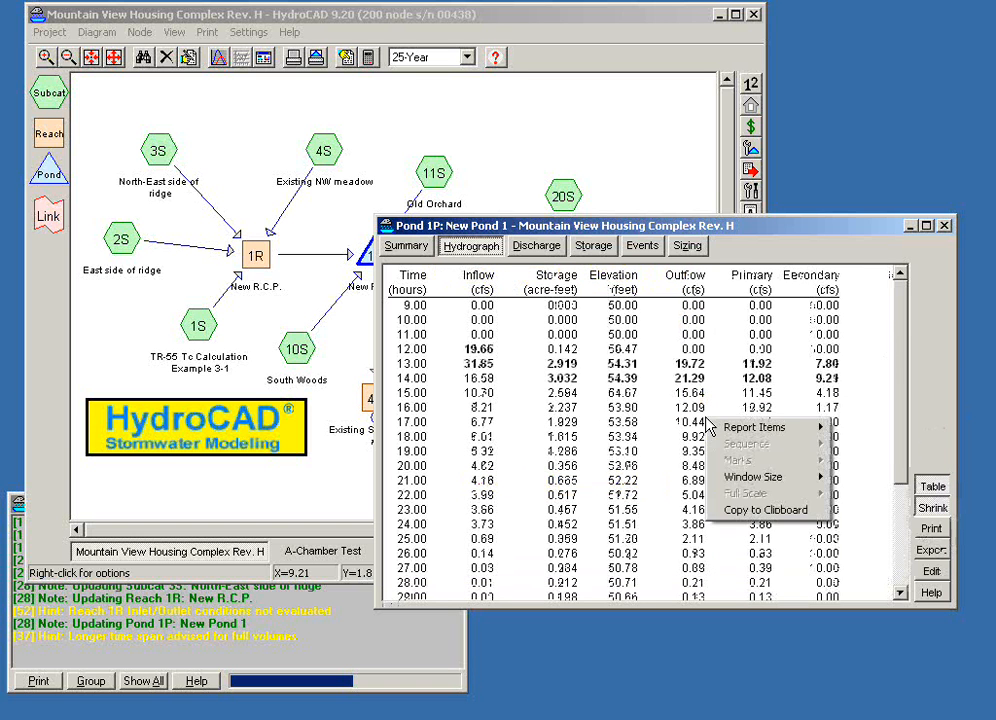
- Show the Pond 1P hydrograph as a graph and add Elevation to its report items
click(461, 248)
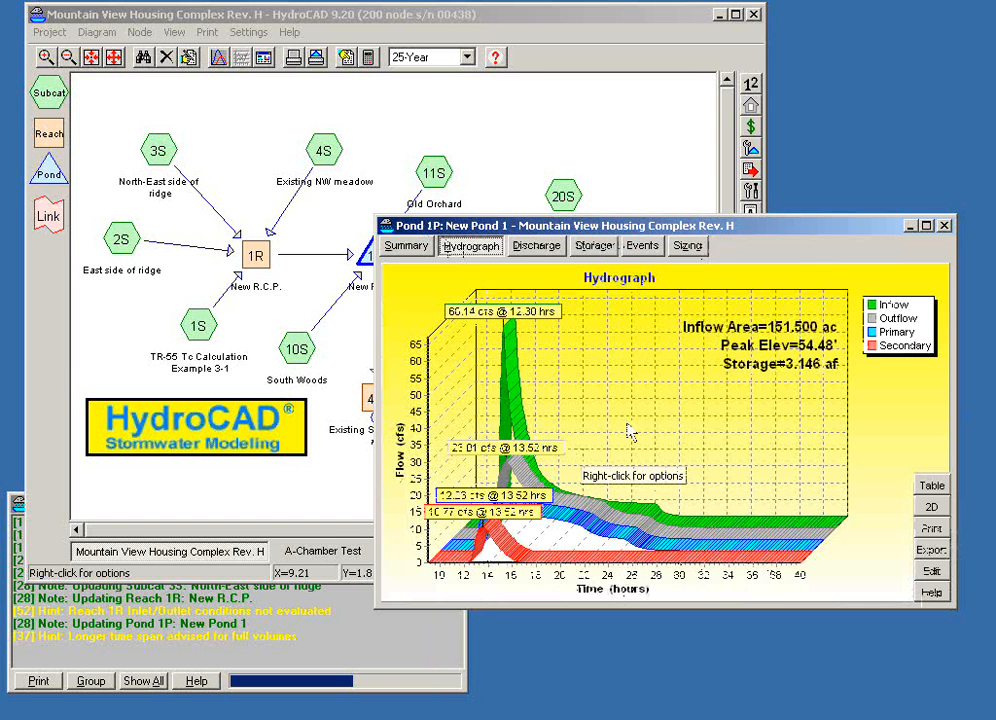
right_click(605, 378)
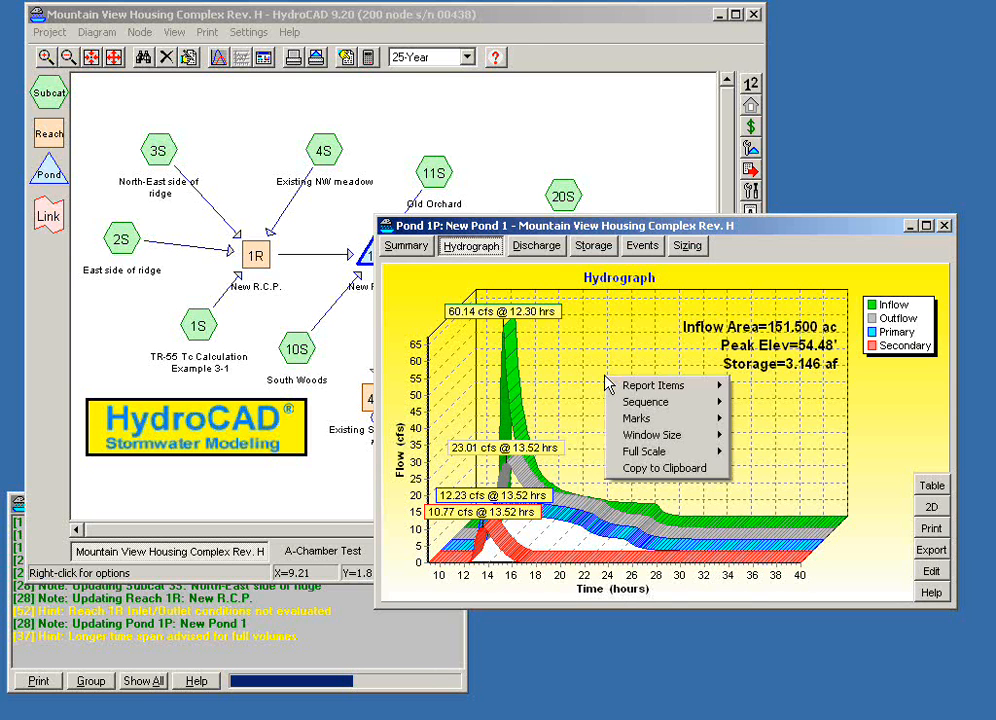
mouse_move(633, 390)
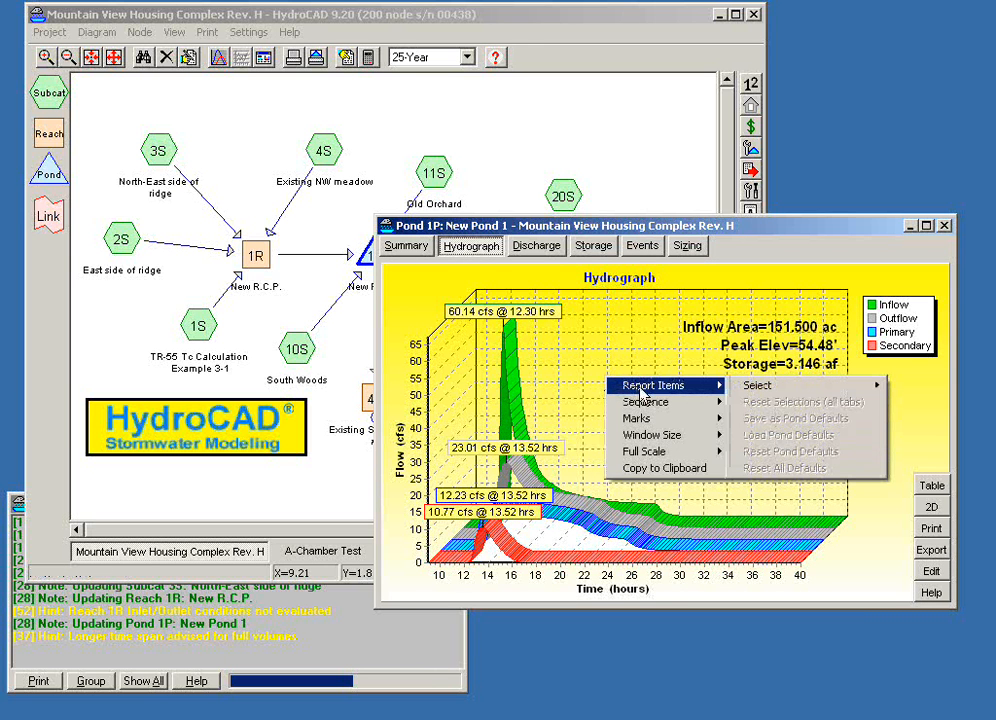
mouse_move(771, 390)
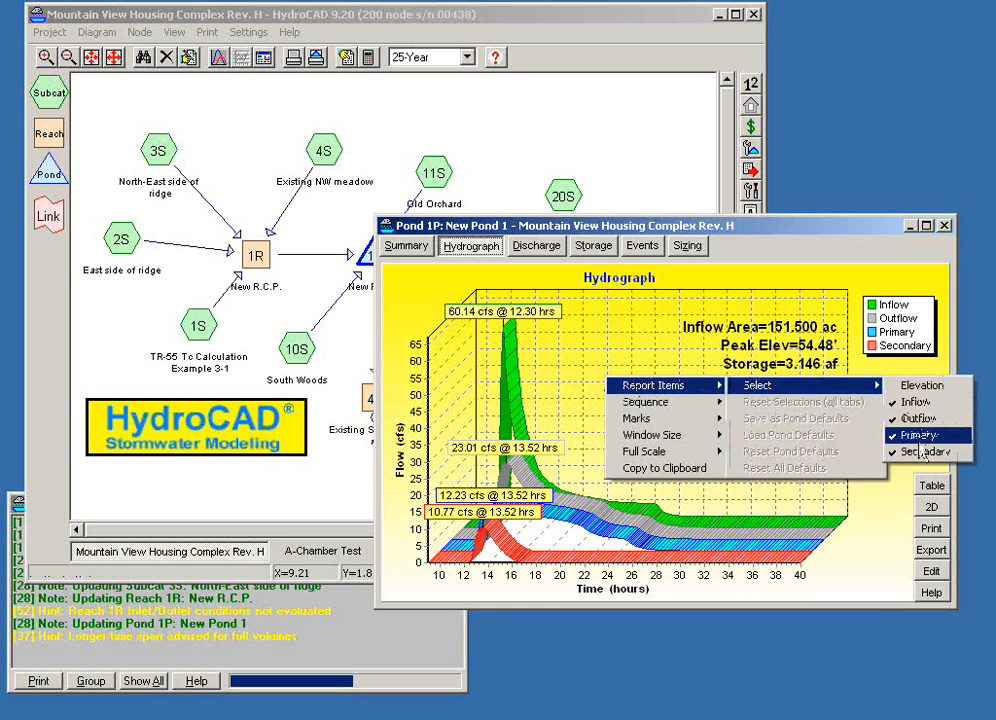
click(896, 388)
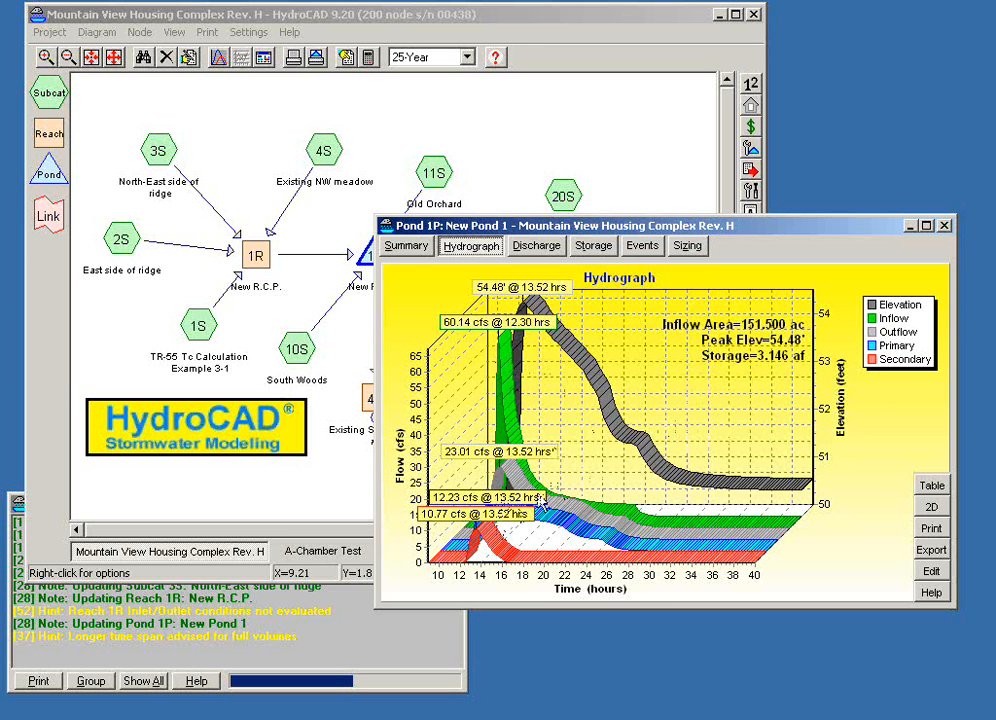
- Compare the Pond 1P elevation and flow curves in 2D and 3D, ending in 3D, and reposition the report window
click(932, 511)
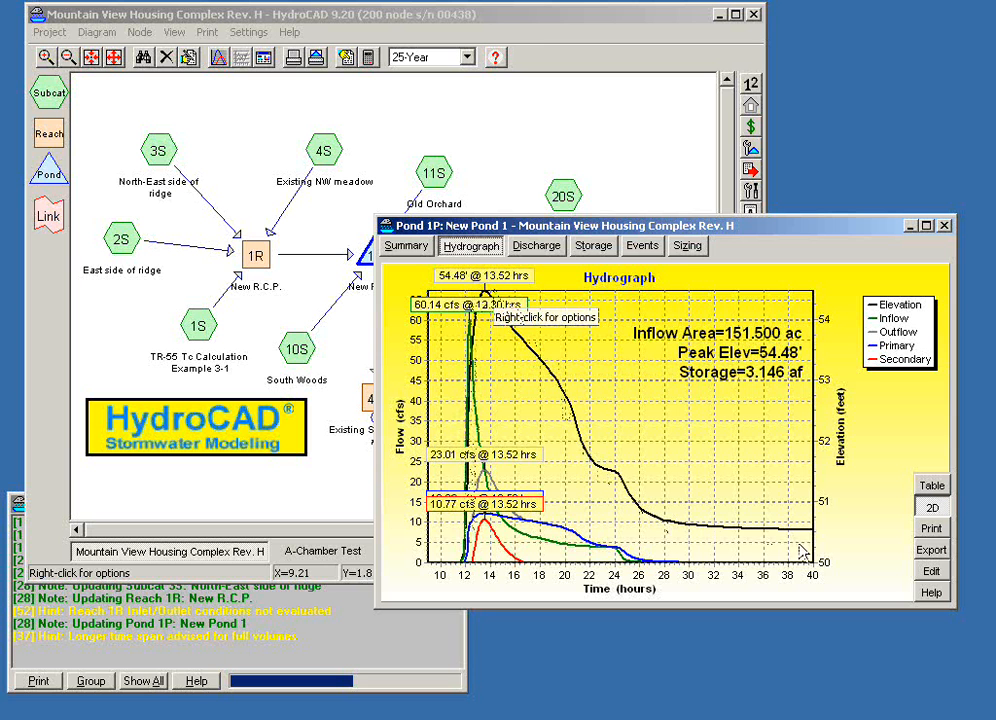
click(931, 507)
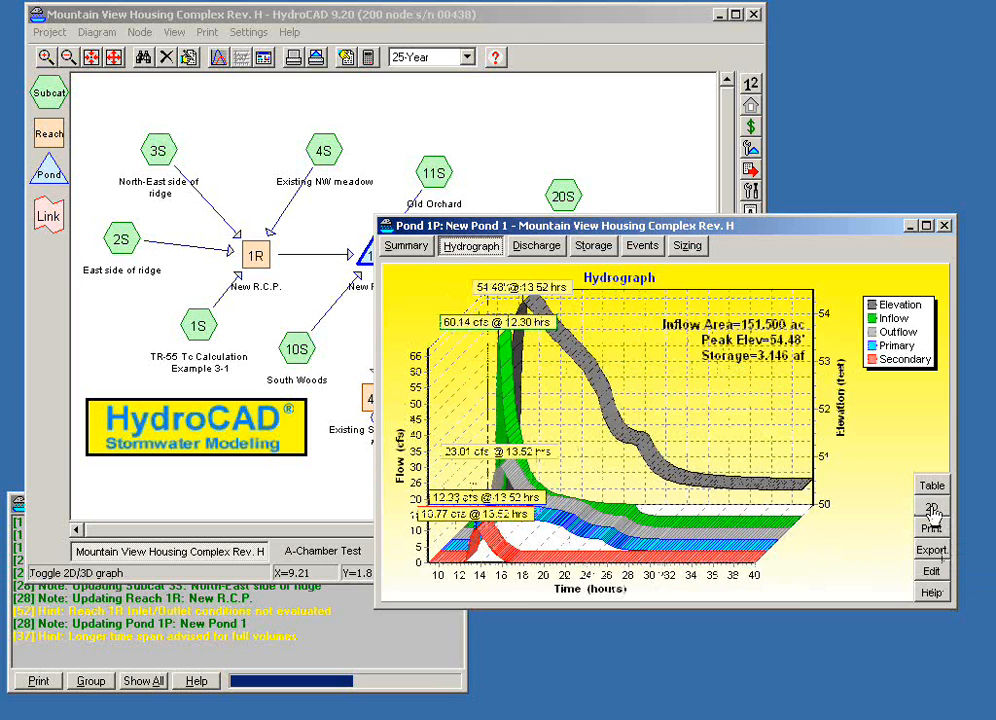
drag(610, 228, 459, 177)
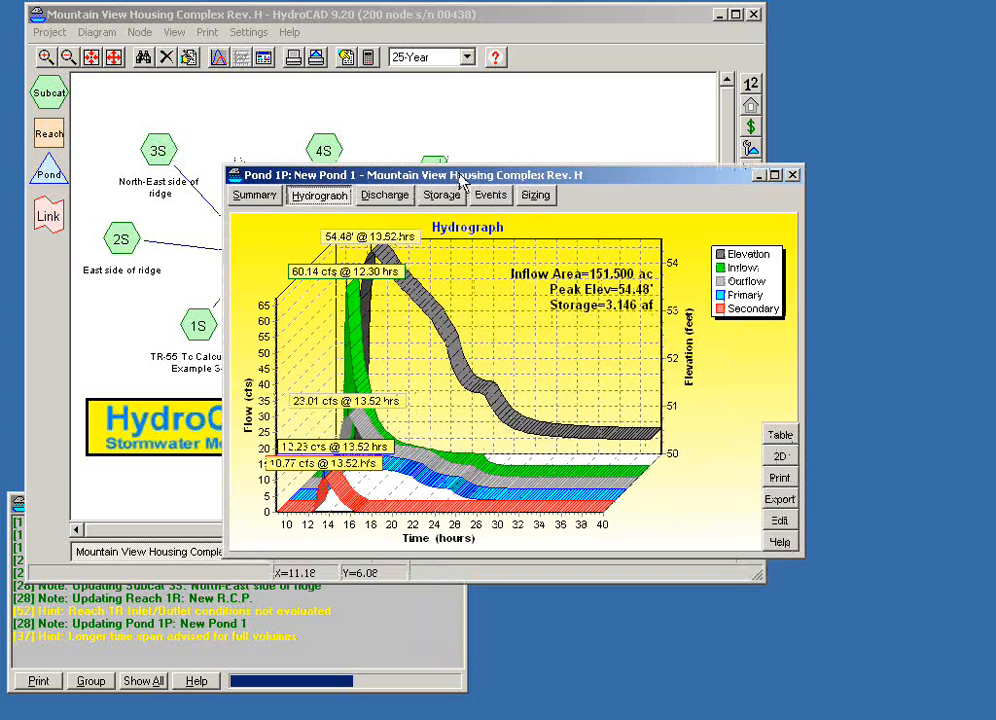
- Save the current Pond 1P report item selections as the pond defaults
right_click(487, 333)
mouse_move(519, 340)
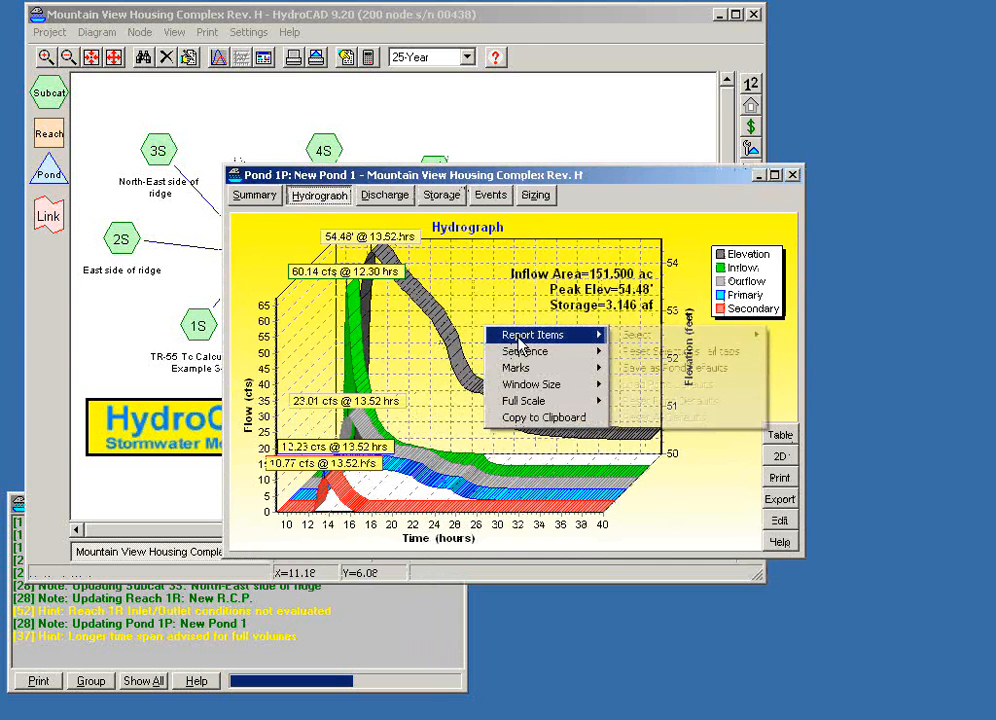
mouse_move(640, 340)
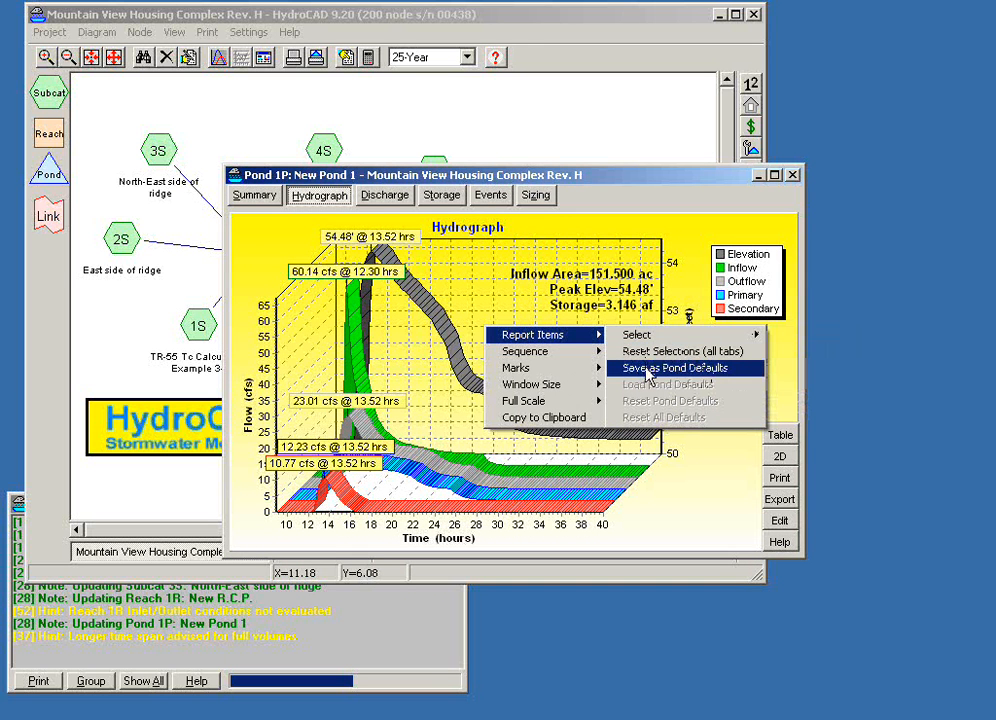
click(647, 368)
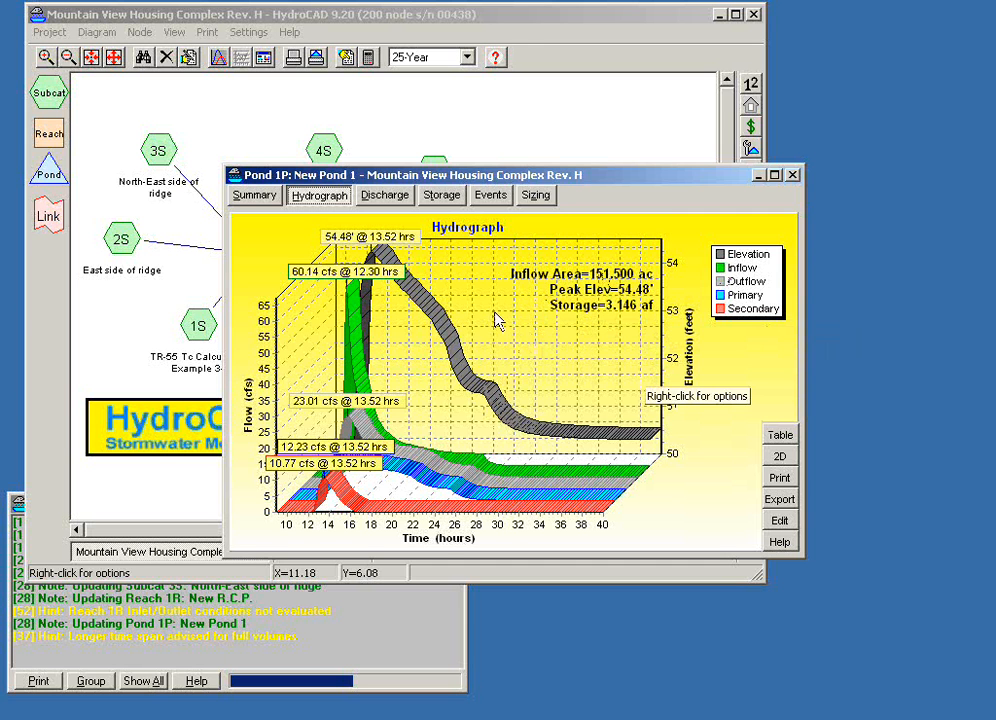
- Close and reopen the Pond 1P report to check its saved report items in an enlarged window, and close it again
click(794, 177)
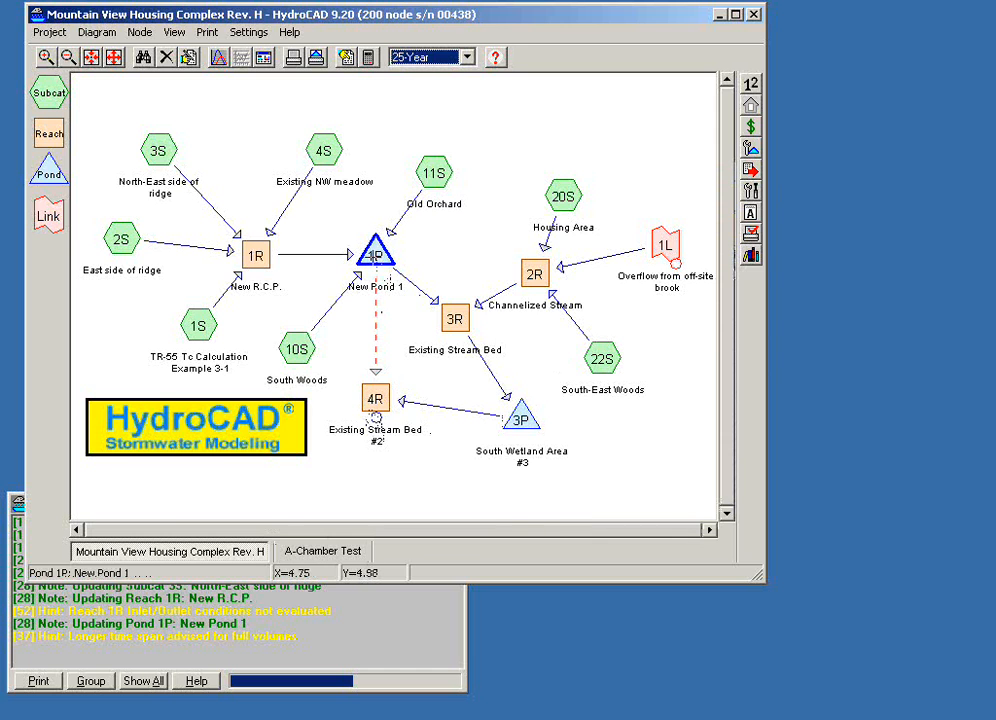
click(373, 253)
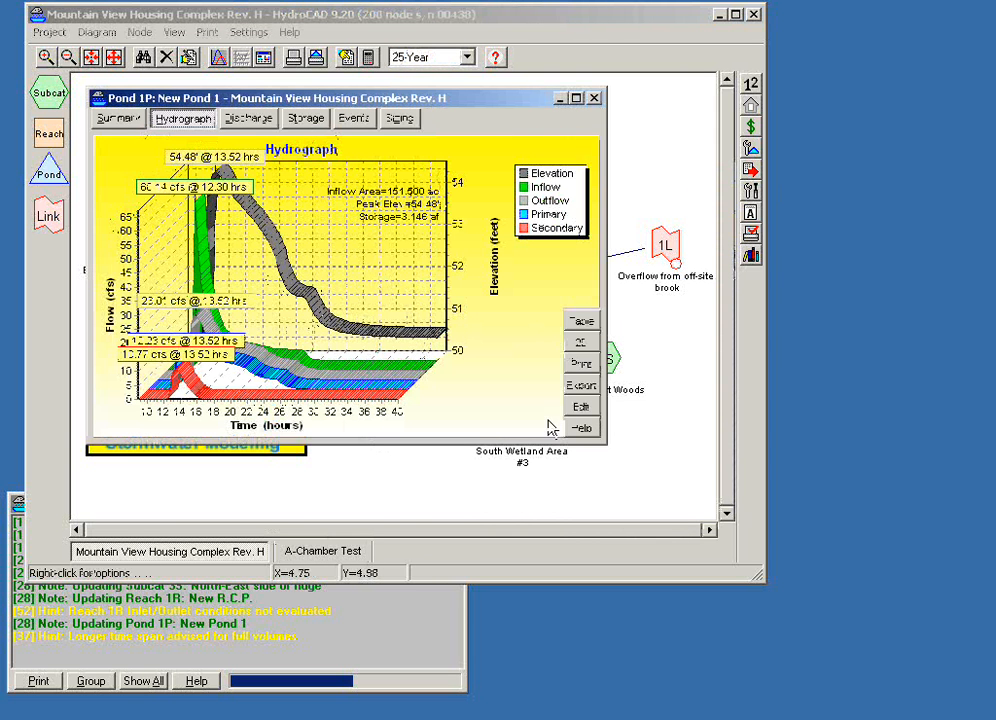
drag(605, 448, 814, 517)
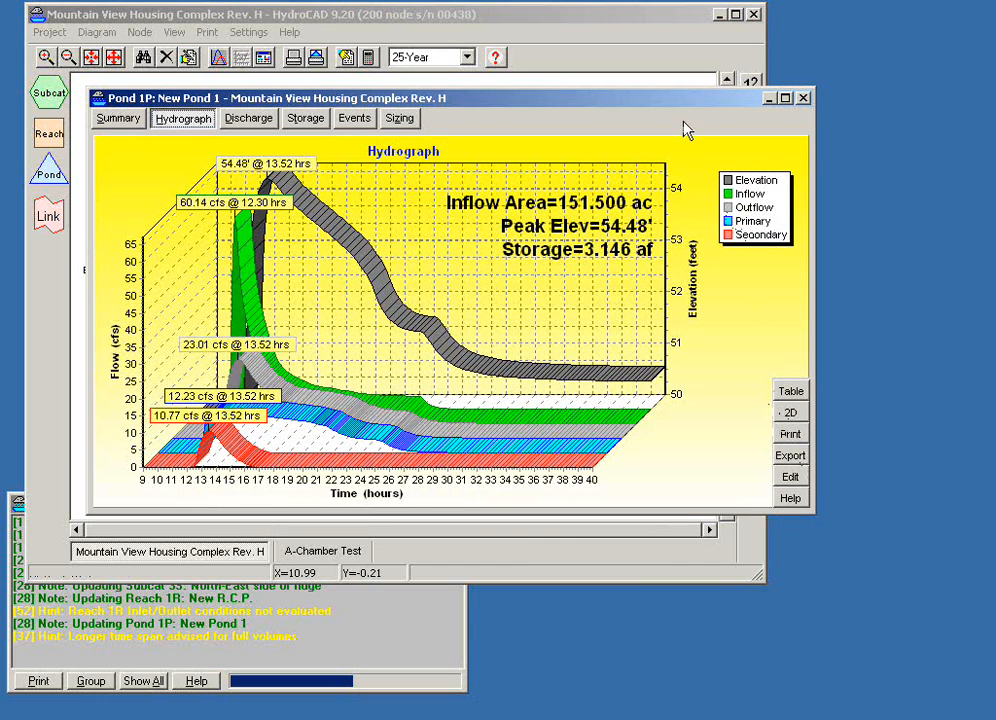
drag(670, 110, 729, 221)
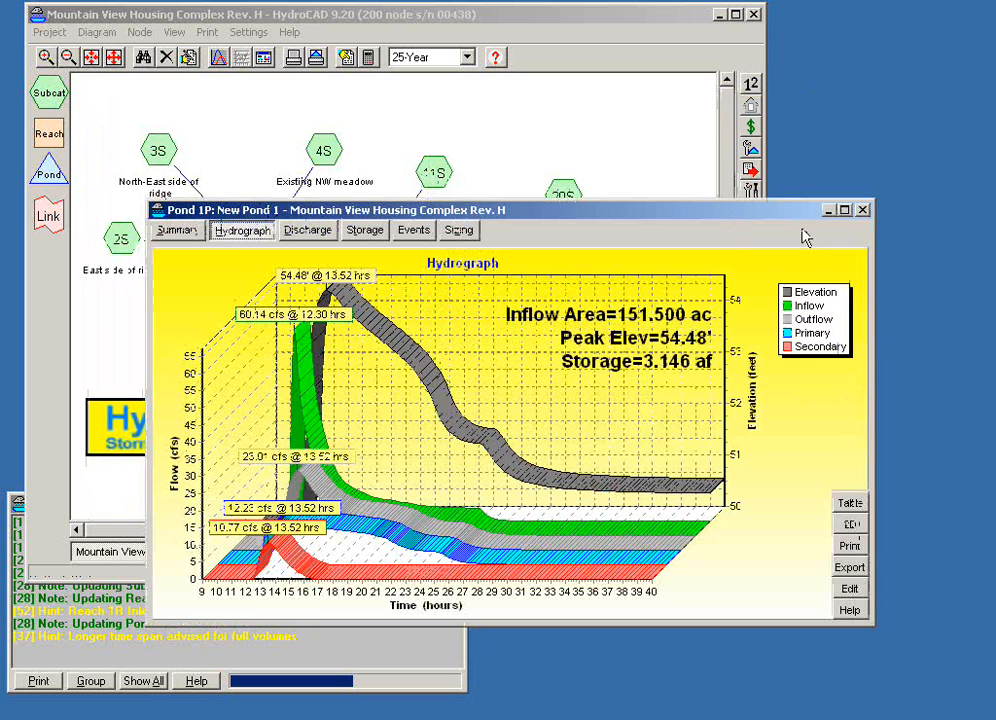
click(862, 210)
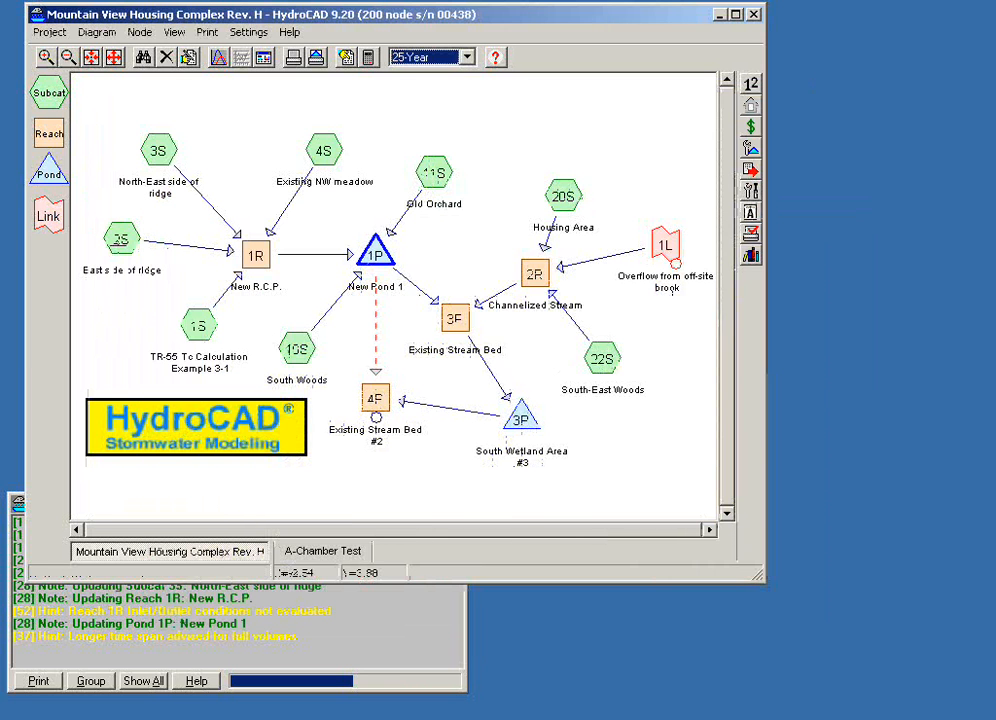
- Open the Subcat 1S report and examine which report items its hydrograph graph offers
click(197, 325)
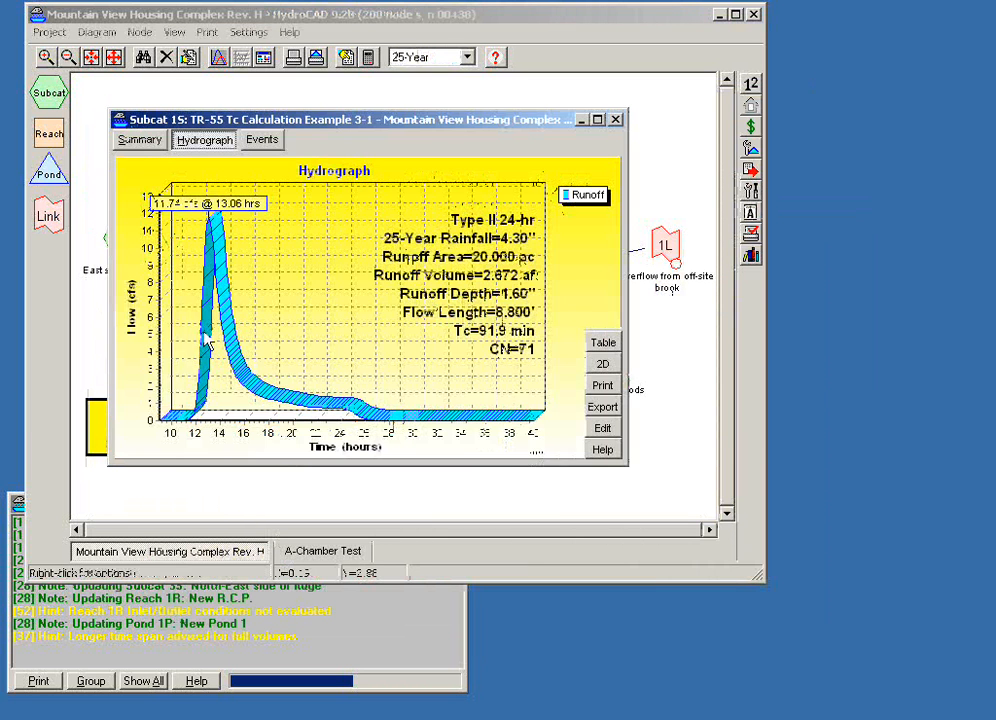
right_click(318, 281)
mouse_move(338, 285)
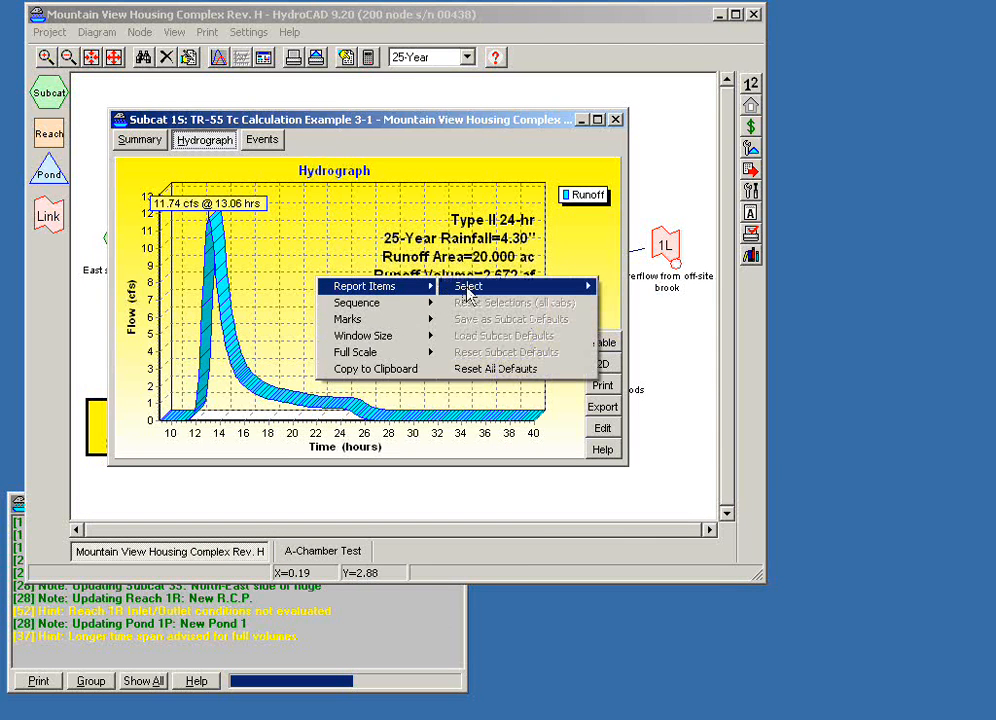
mouse_move(468, 290)
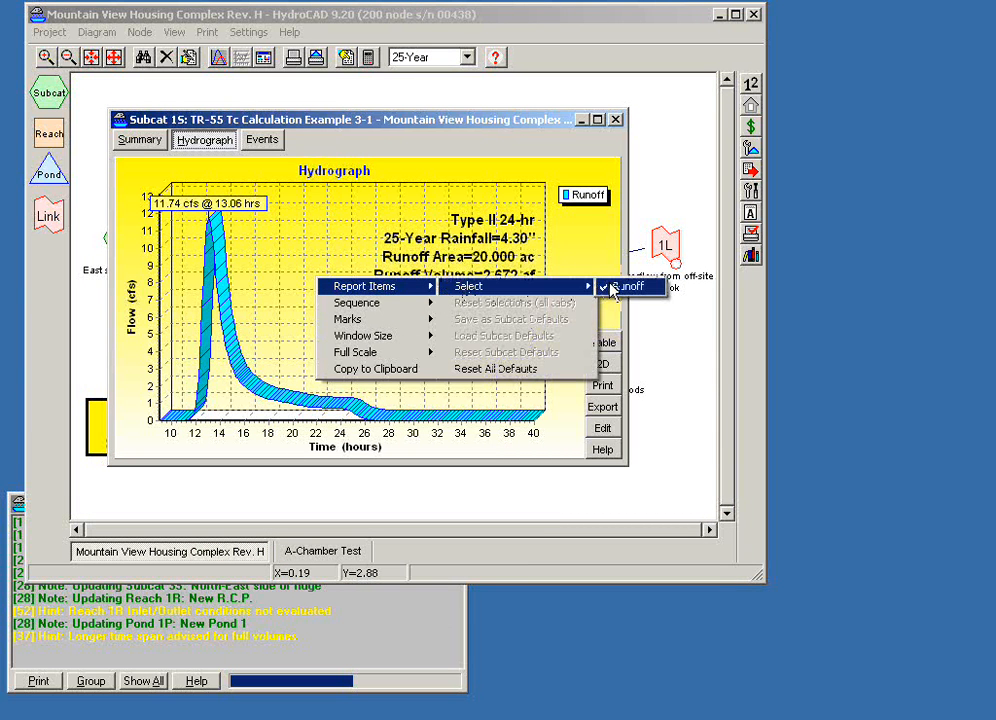
- Show the Subcat 1S hydrograph as a table and add the Runoff-Volume report item
click(207, 140)
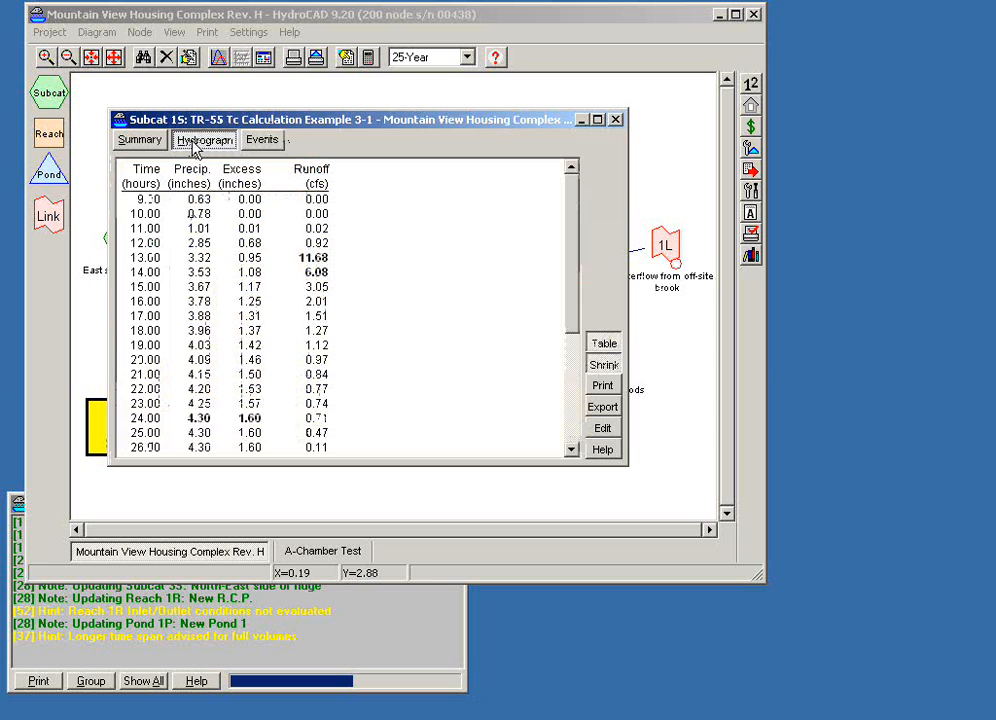
right_click(236, 257)
mouse_move(262, 261)
mouse_move(385, 263)
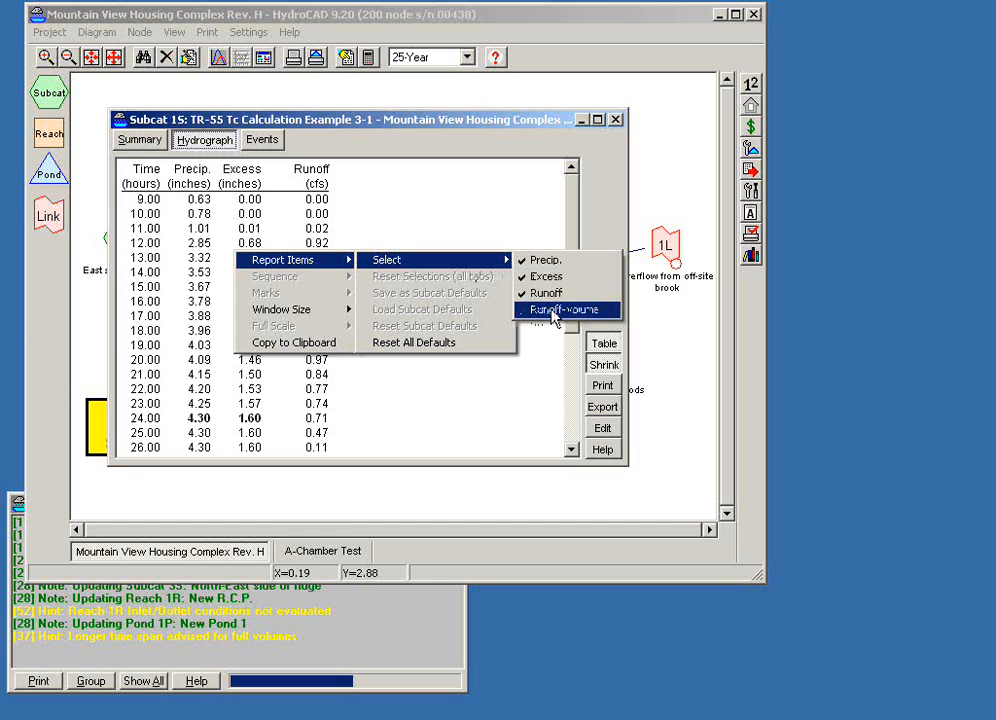
click(553, 311)
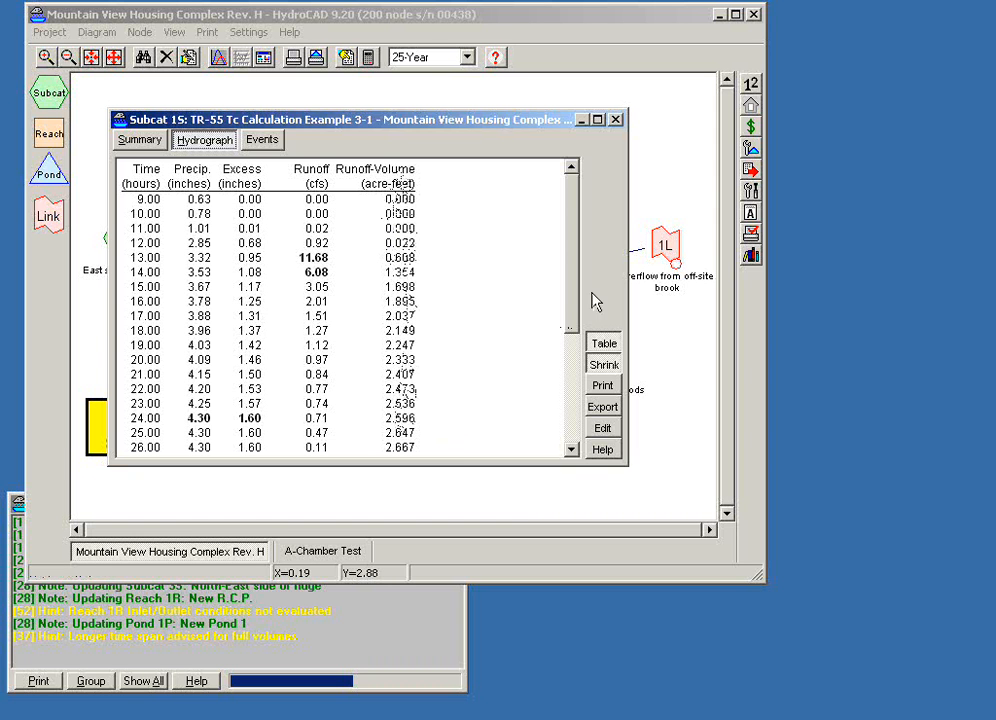
- Review the Runoff-Volume values through hour 40 and save the Subcat 1S report item selections as the subcat defaults
drag(574, 303, 573, 442)
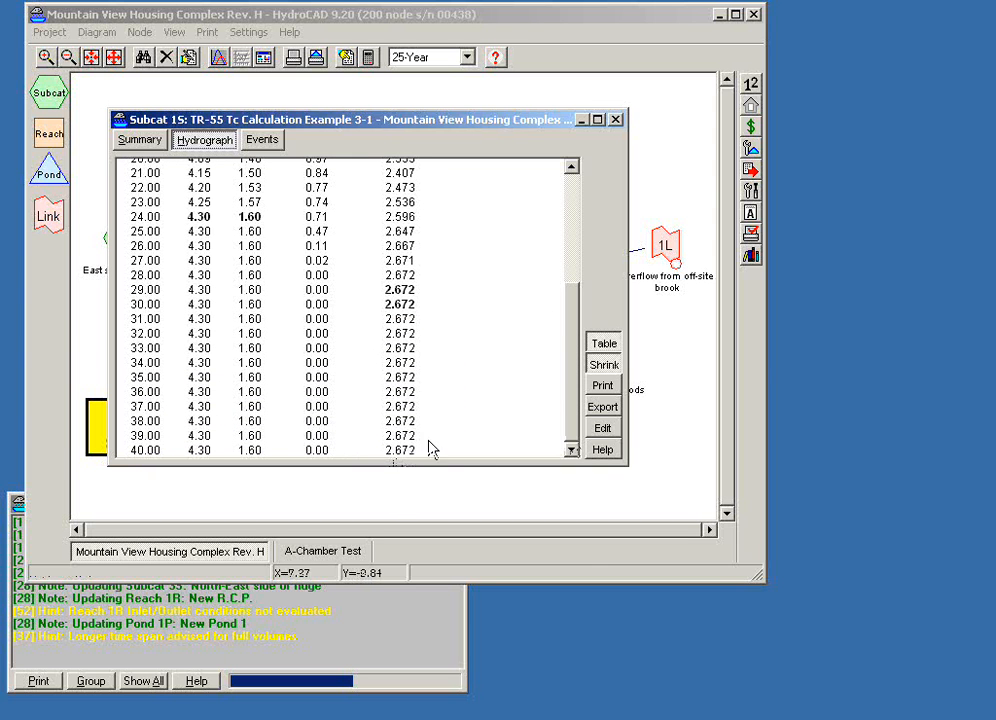
drag(570, 392, 589, 262)
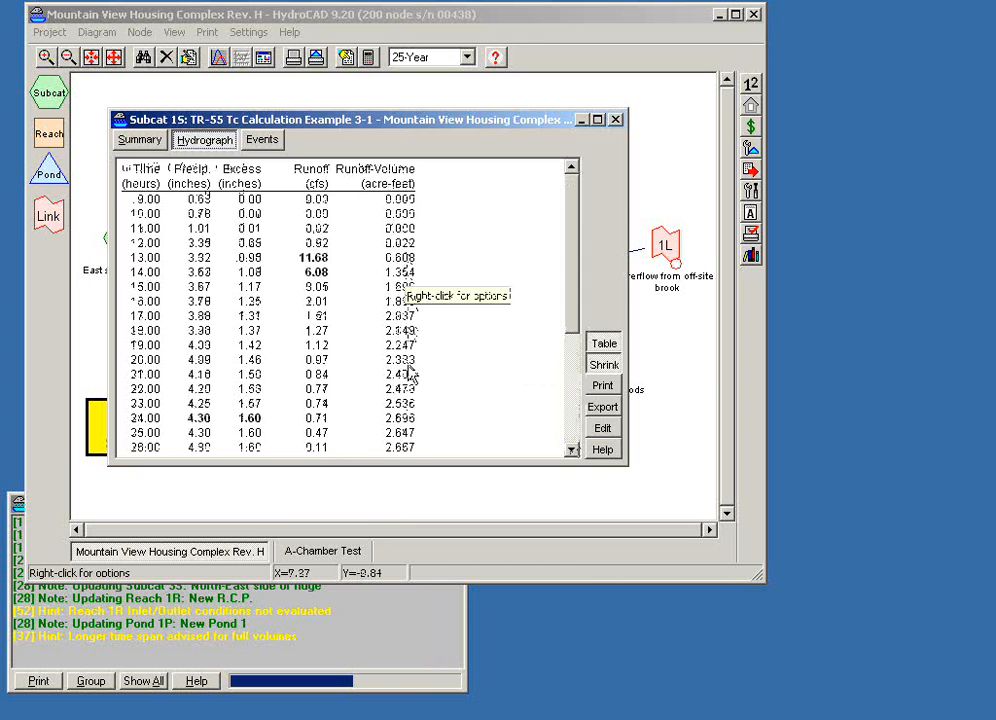
right_click(413, 270)
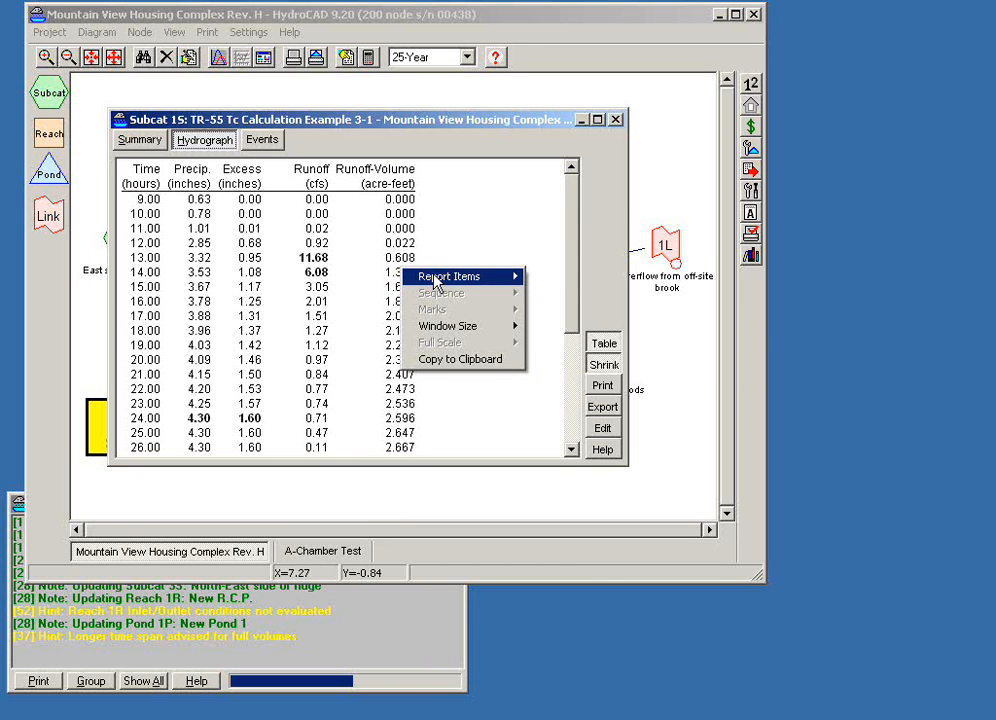
mouse_move(440, 277)
mouse_move(553, 280)
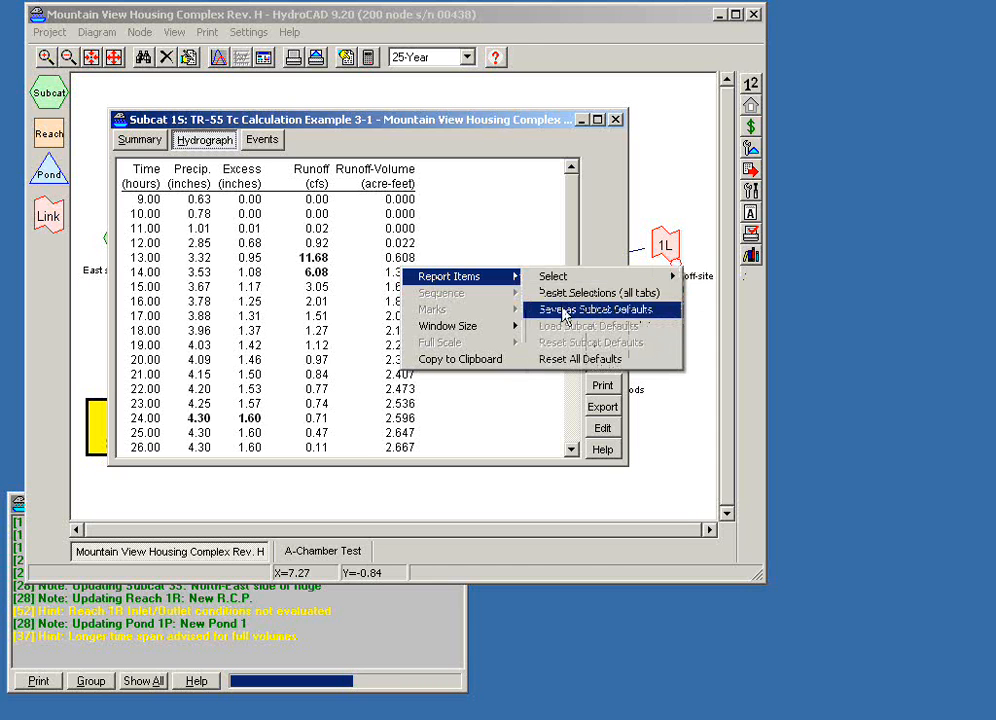
click(563, 312)
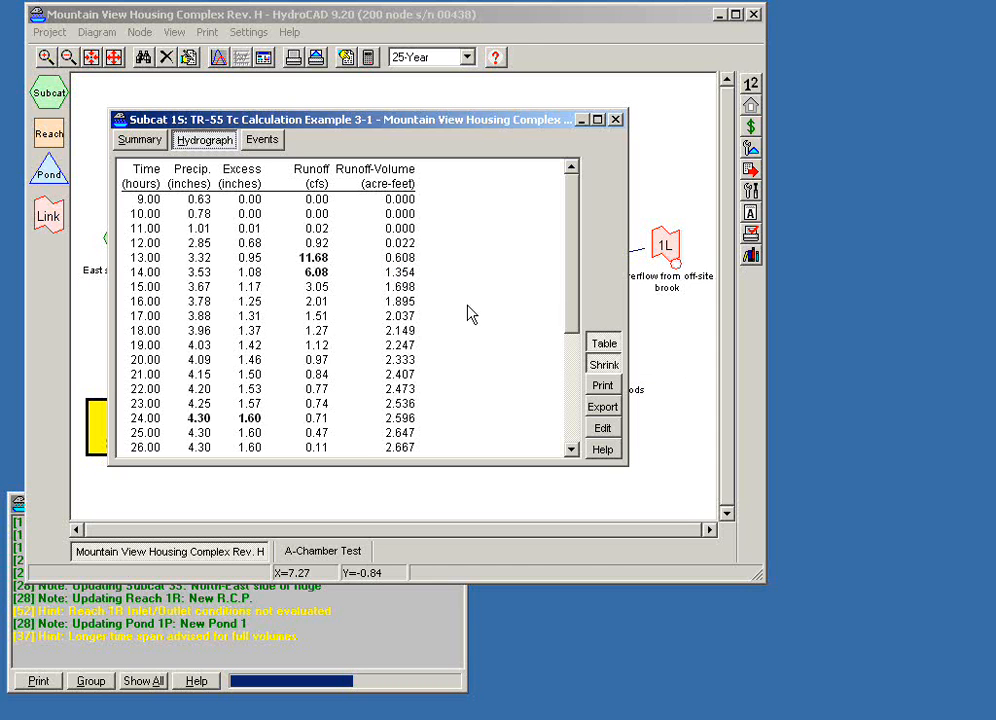
- Reset the subcat report item defaults from the Subcat 1S report and check the available report item options again
right_click(352, 289)
mouse_move(397, 300)
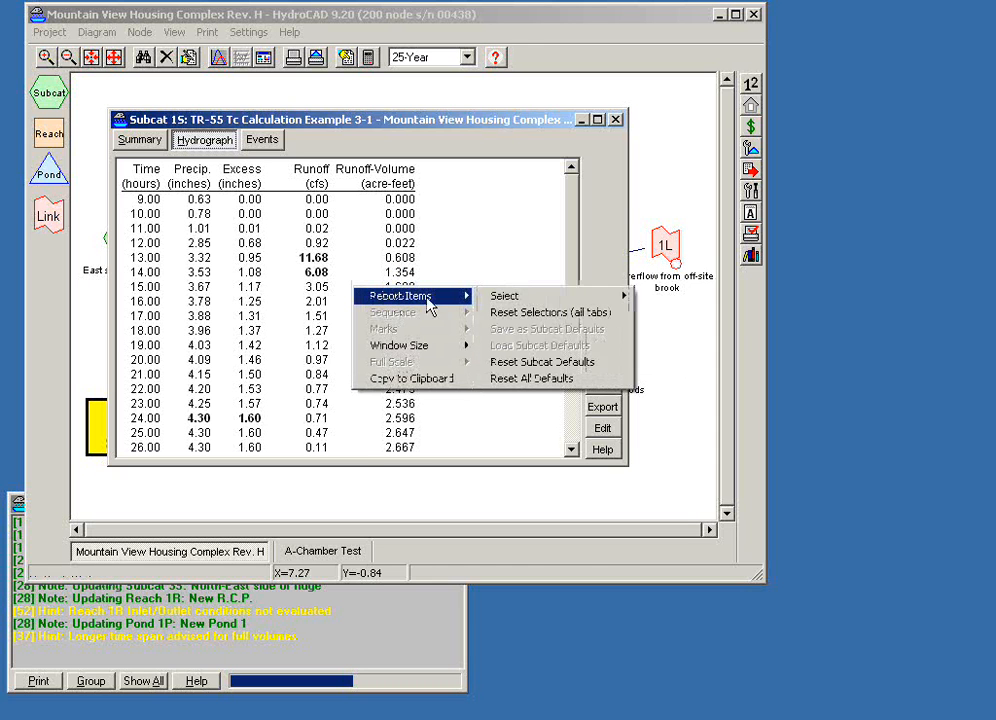
mouse_move(490, 300)
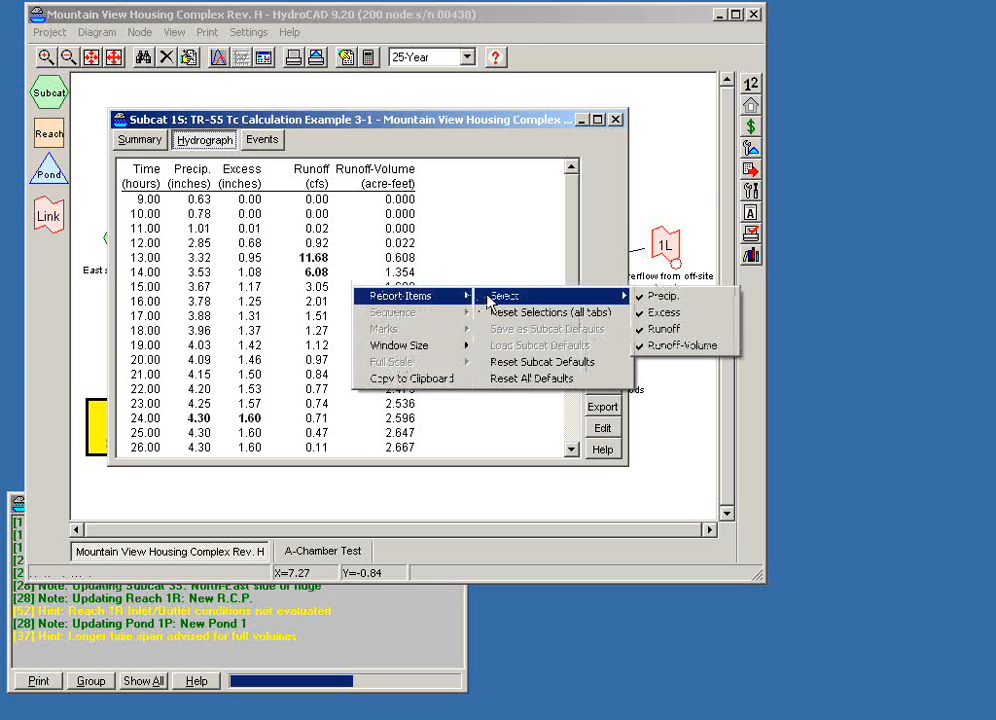
click(517, 363)
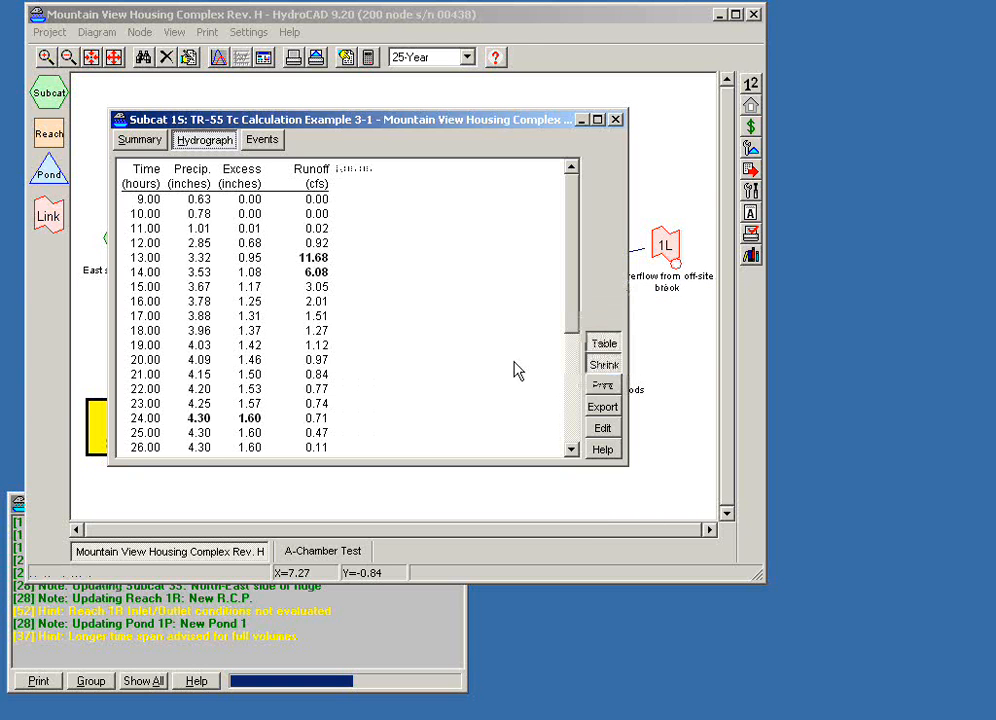
right_click(391, 281)
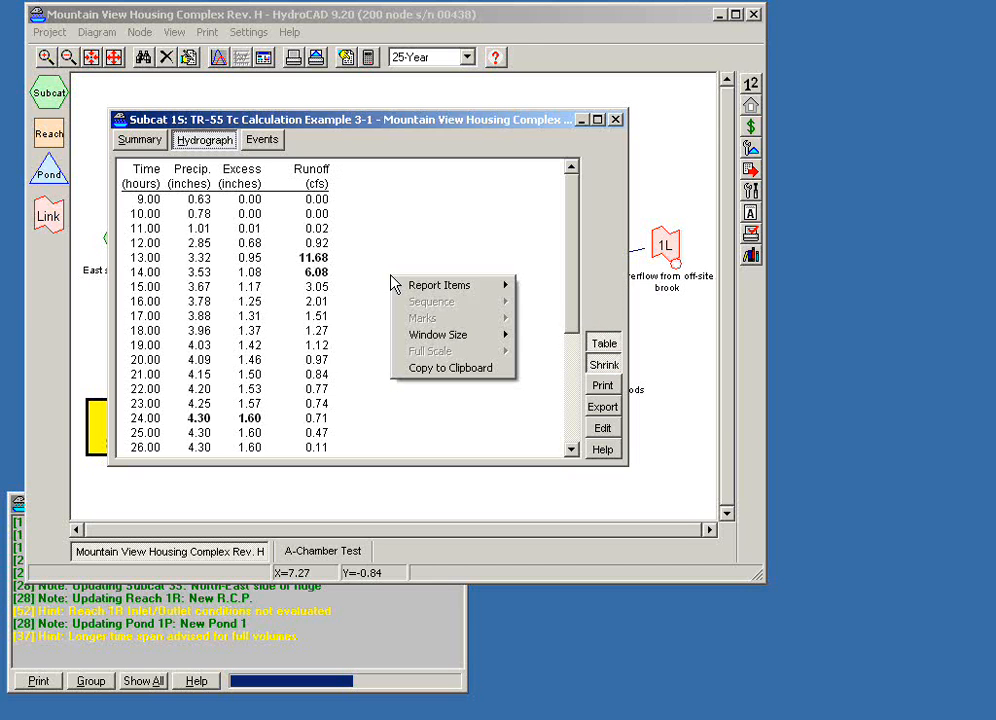
mouse_move(421, 290)
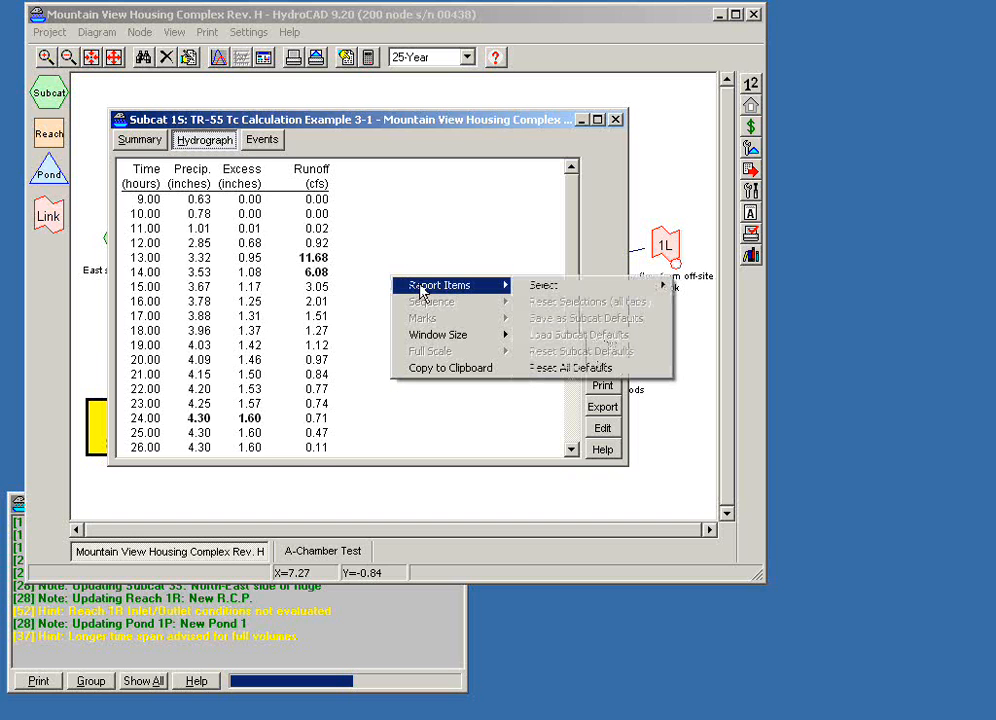
click(453, 104)
- Show the Subcat 1S summary and enlarge and reposition its report window so the full width of the text fits
click(137, 141)
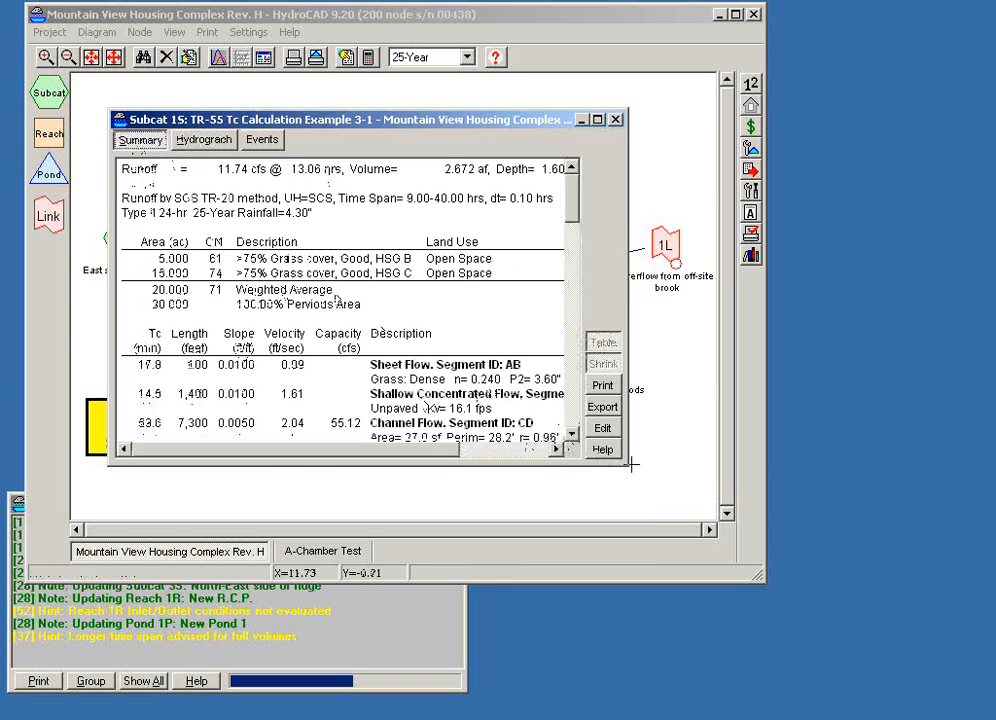
drag(626, 465, 760, 557)
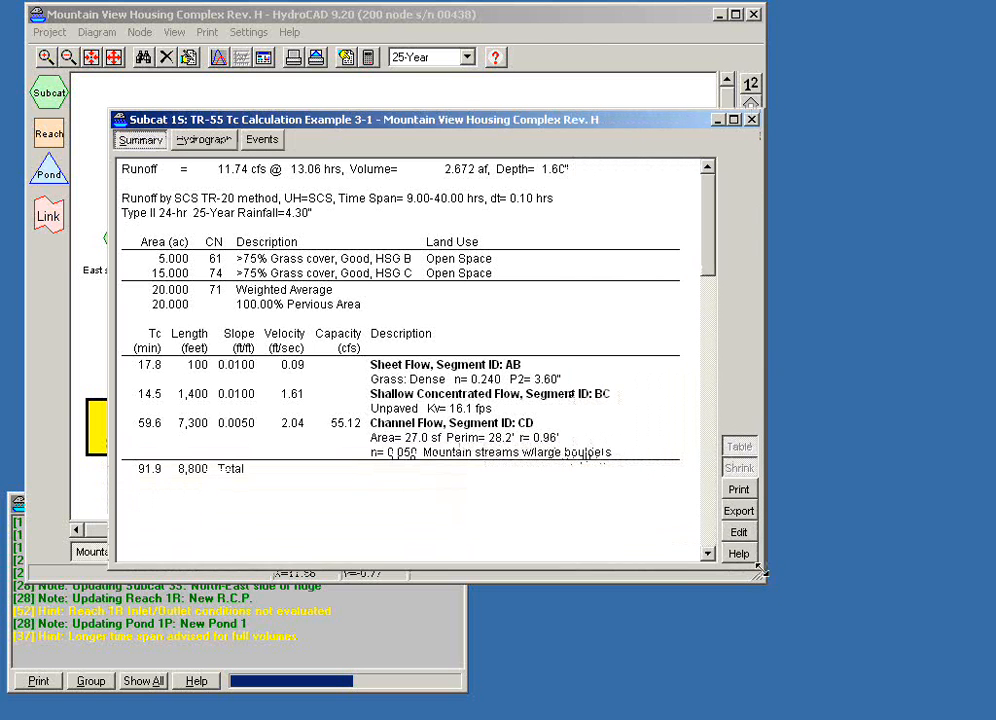
drag(463, 133, 547, 189)
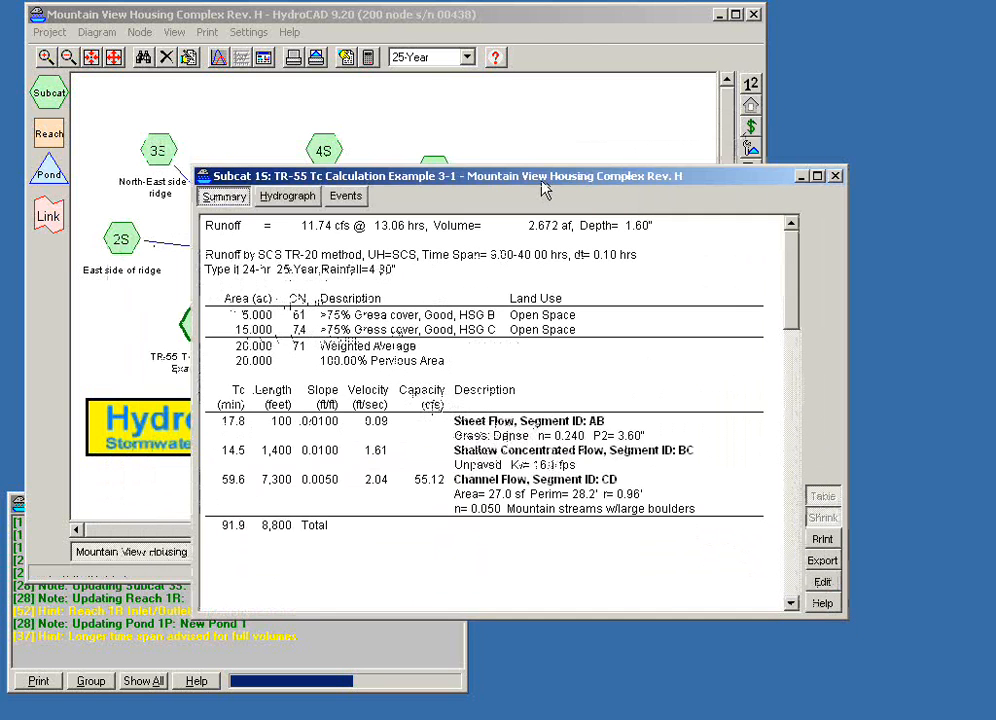
- Save the enlarged window size for all reports and close the Subcat 1S report
right_click(622, 376)
mouse_move(665, 383)
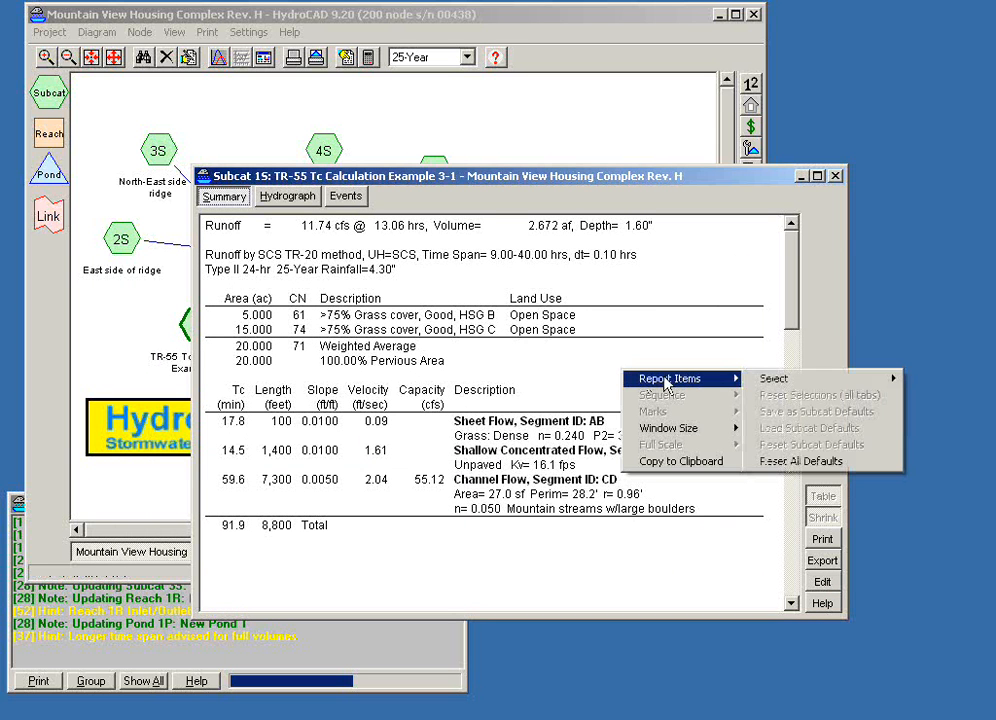
mouse_move(673, 432)
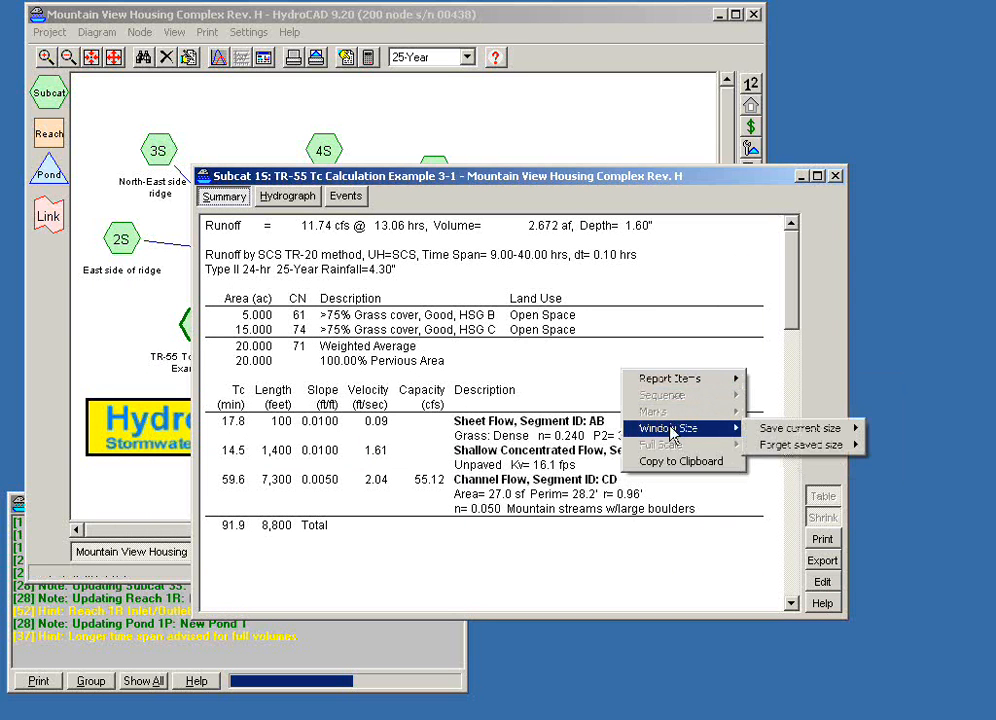
mouse_move(778, 436)
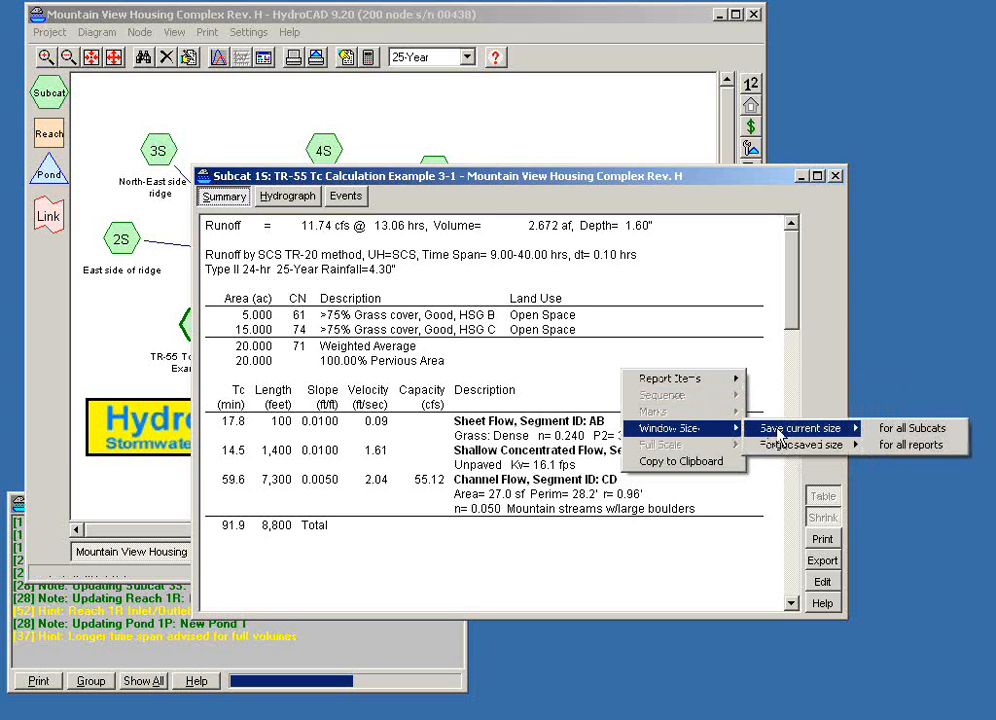
click(884, 450)
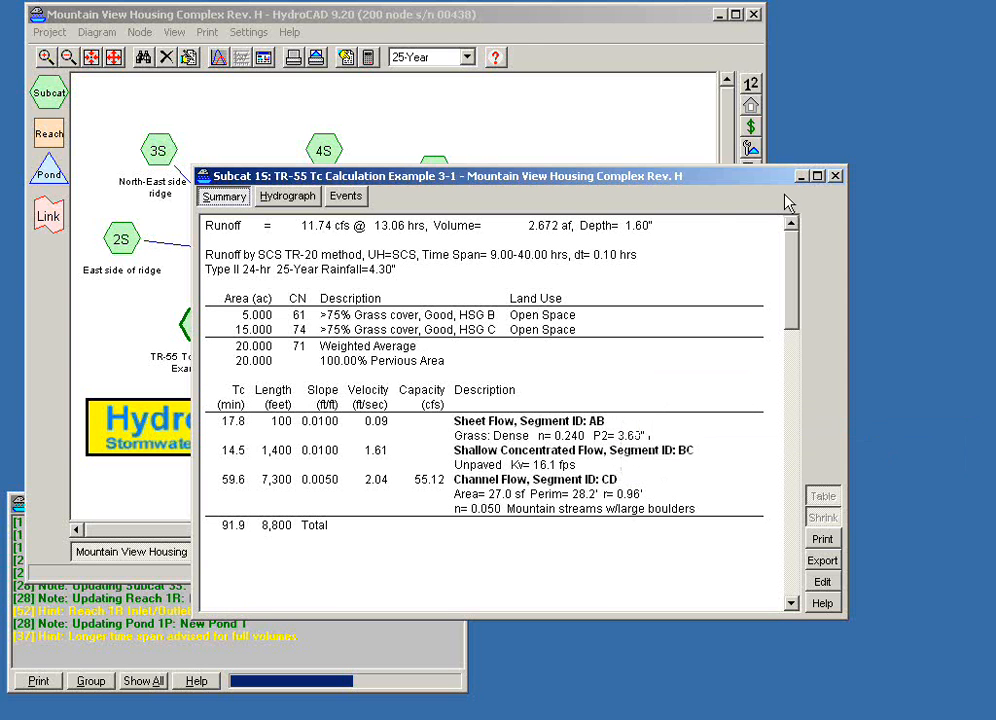
click(835, 177)
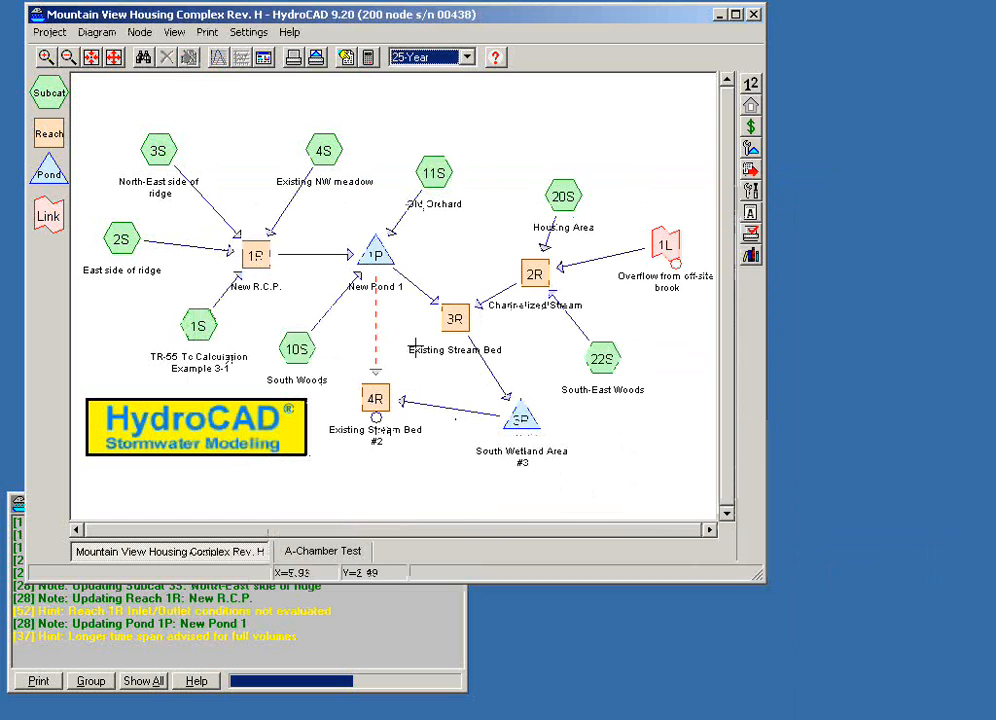
- Open the Pond 1P report to check the saved window size, review its summary and return to its hydrograph
click(373, 256)
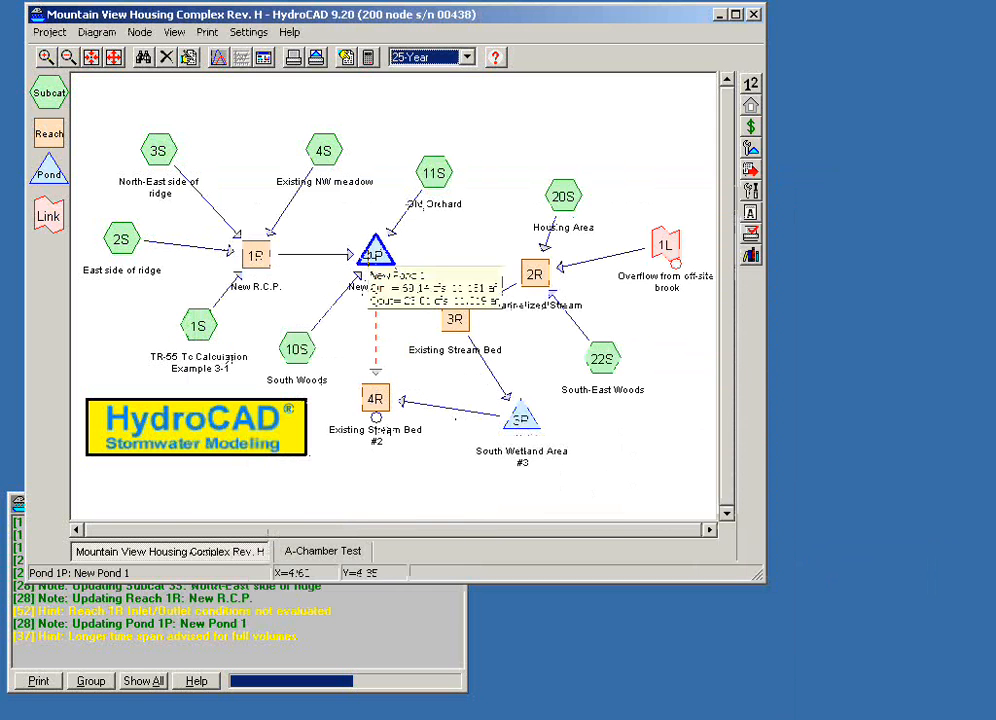
double_click(373, 256)
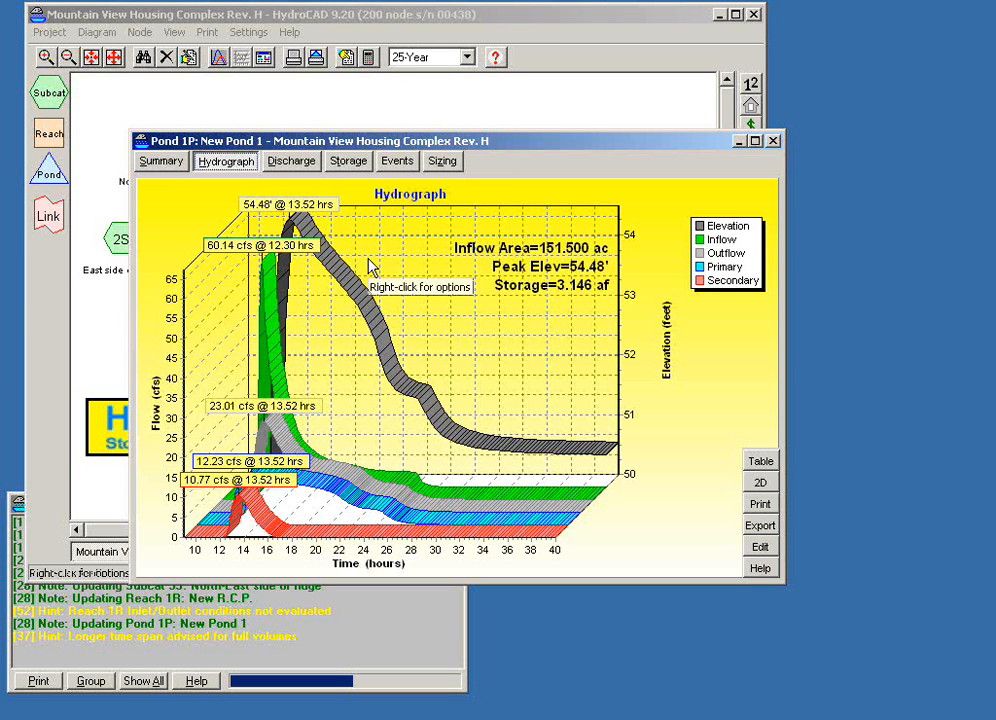
click(148, 162)
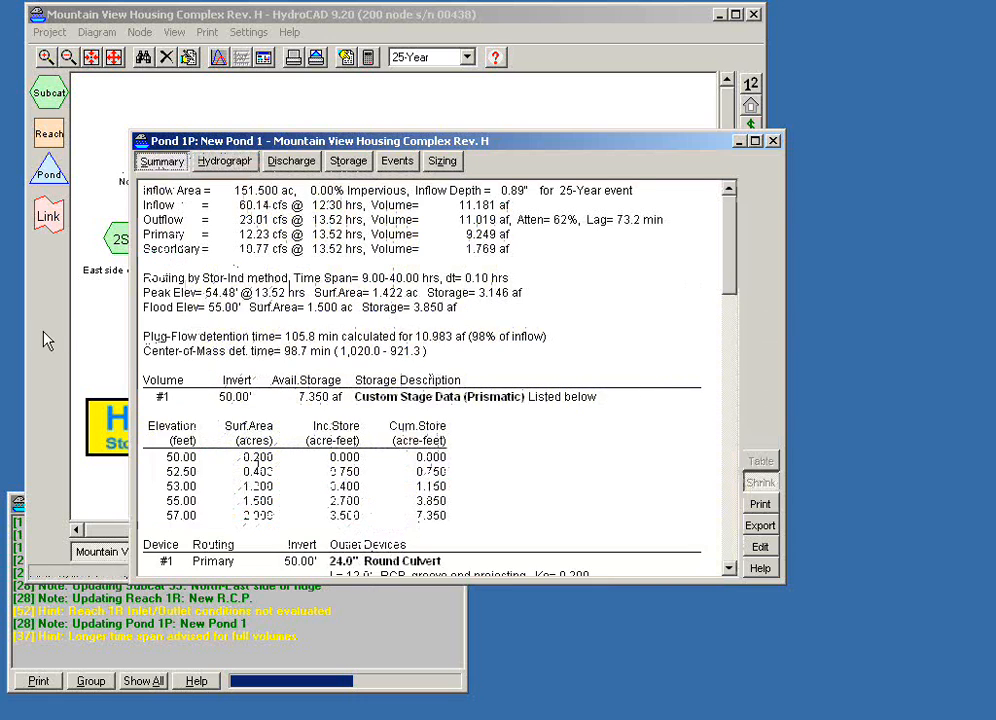
drag(729, 285, 728, 255)
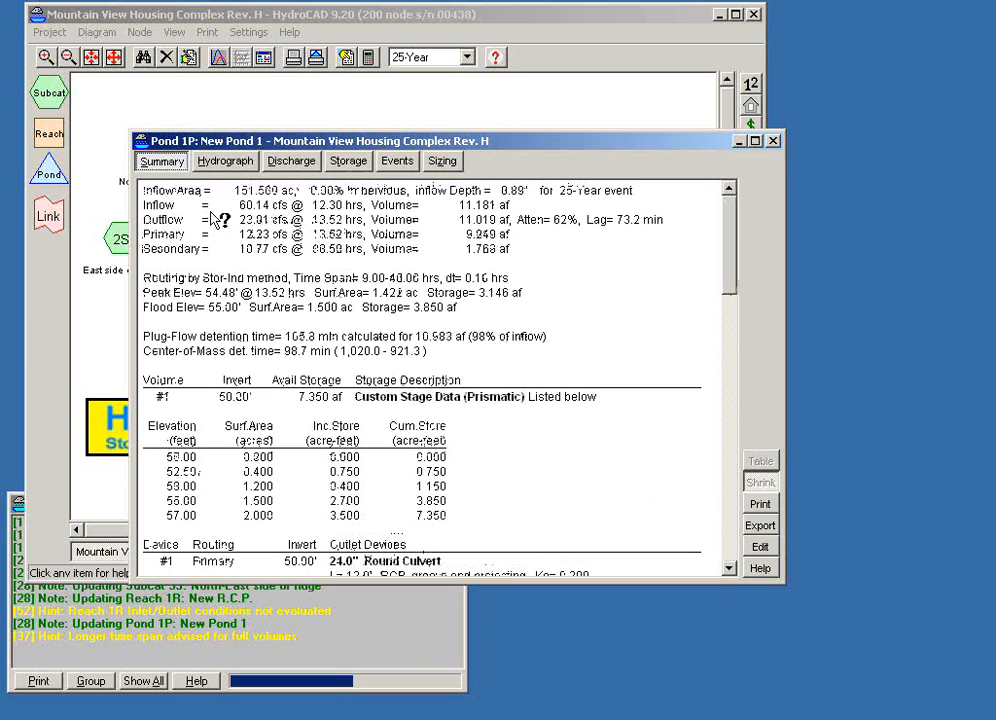
click(227, 161)
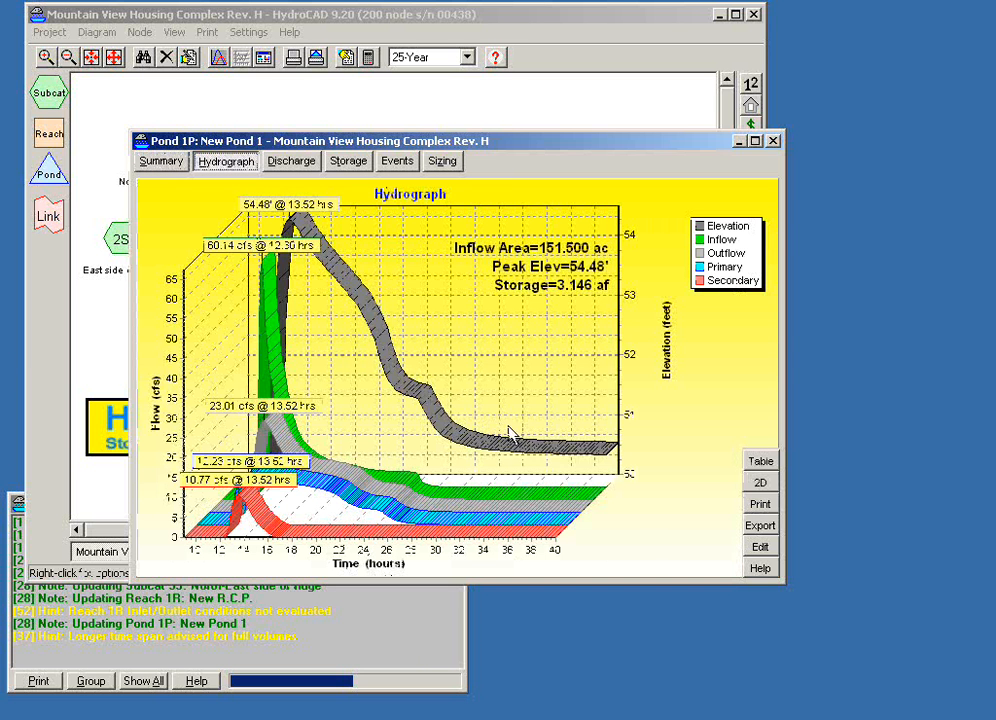
- Examine the report item and window size options offered for the Pond 1P hydrograph without changing them
right_click(465, 333)
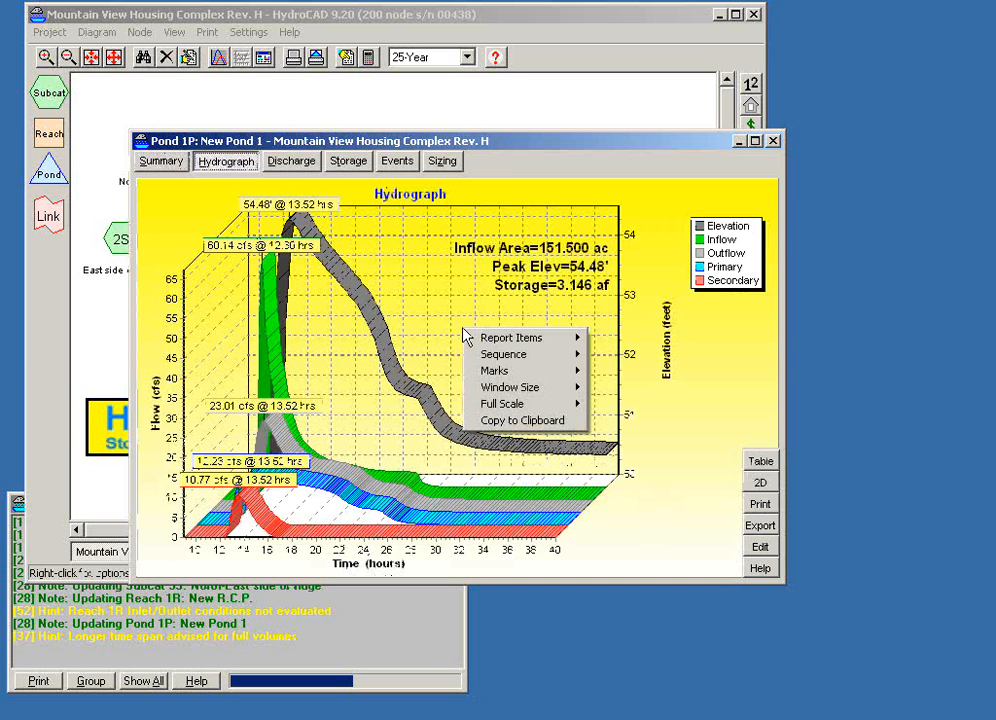
mouse_move(498, 340)
mouse_move(507, 390)
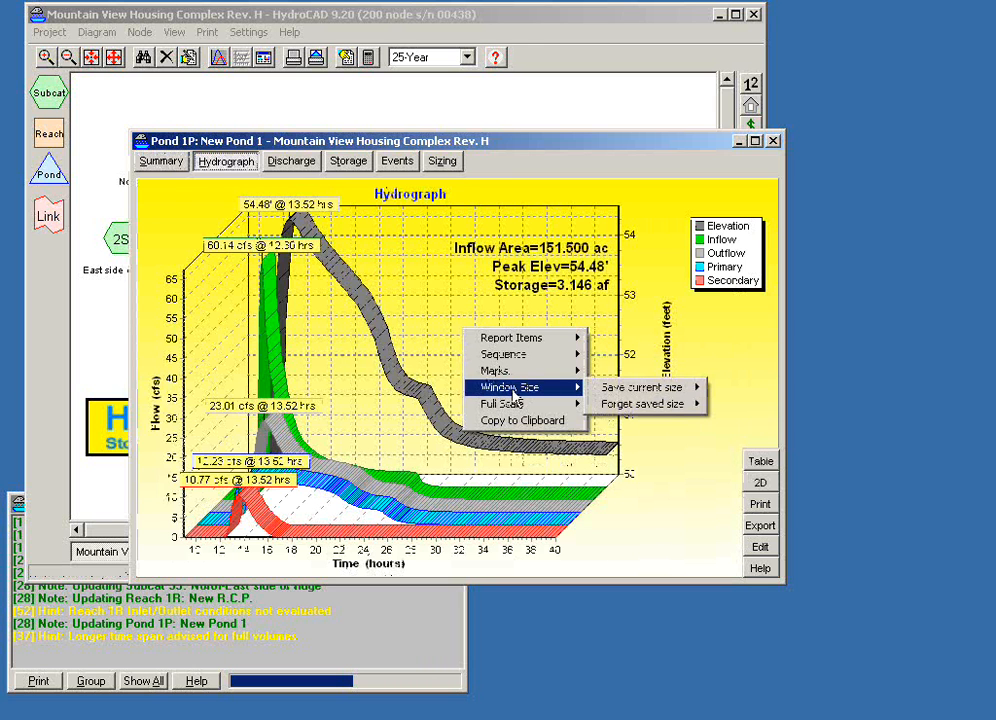
click(534, 146)
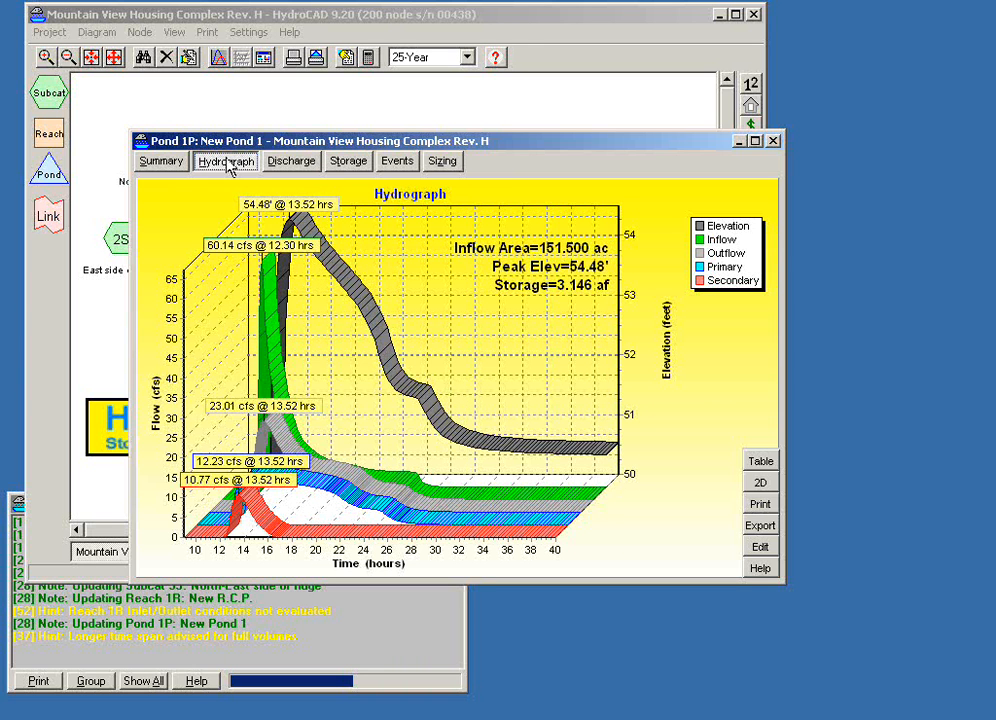
- Examine the Initial Report and Graph Settings options in the General Settings and leave them without changes
click(337, 20)
click(245, 33)
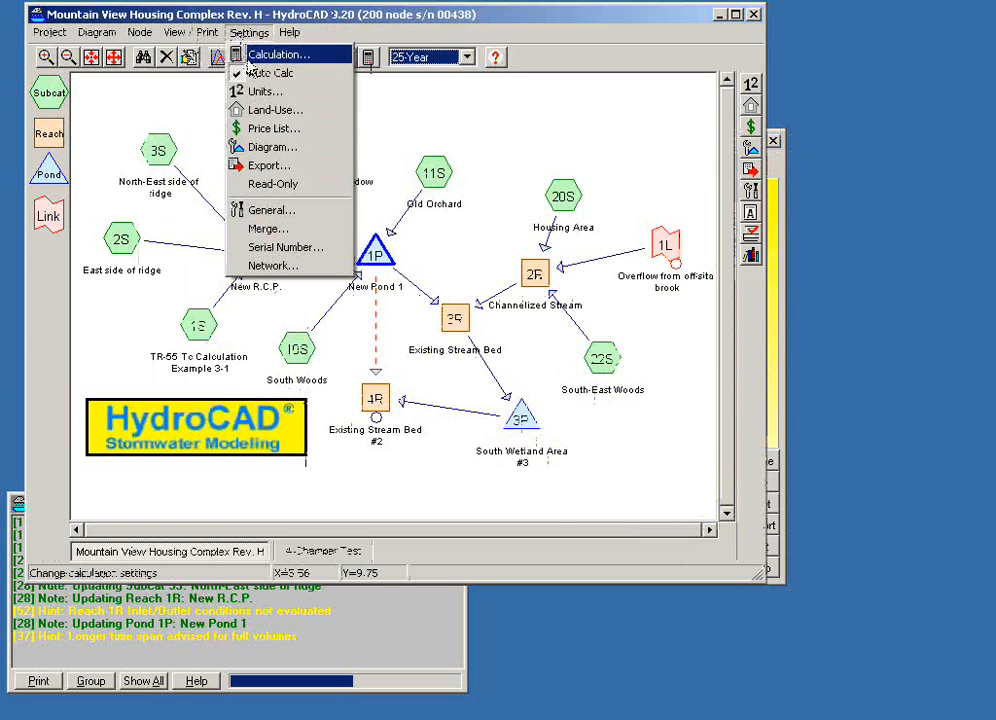
click(276, 211)
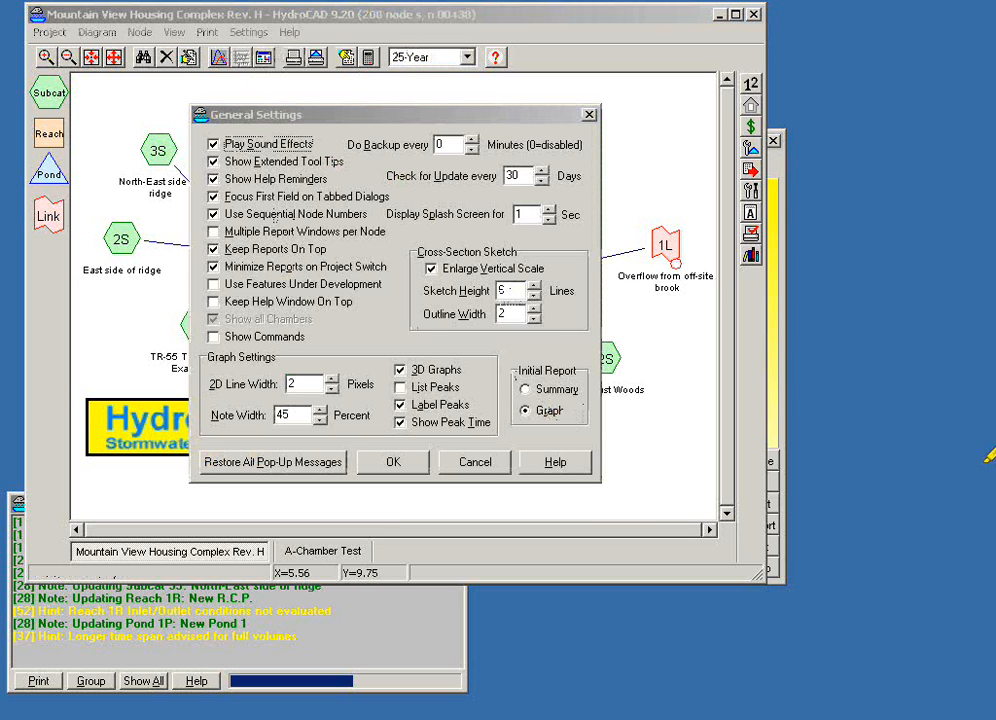
mouse_move(512, 378)
mouse_down()
mouse_move(562, 364)
mouse_move(578, 421)
mouse_move(521, 433)
mouse_move(512, 364)
mouse_up()
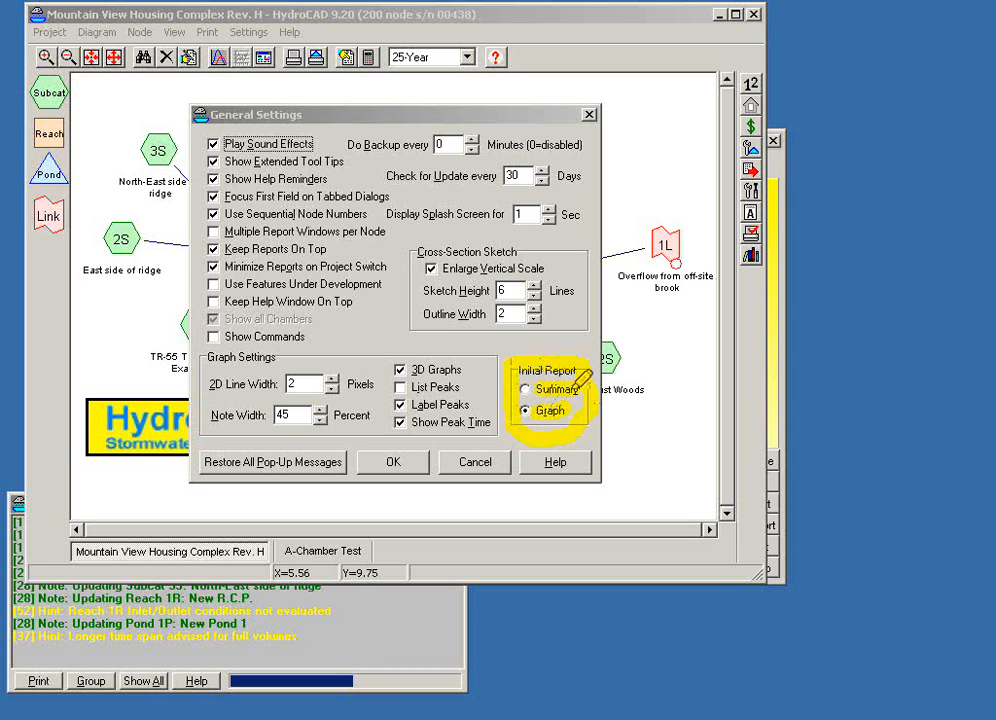
drag(201, 360, 277, 356)
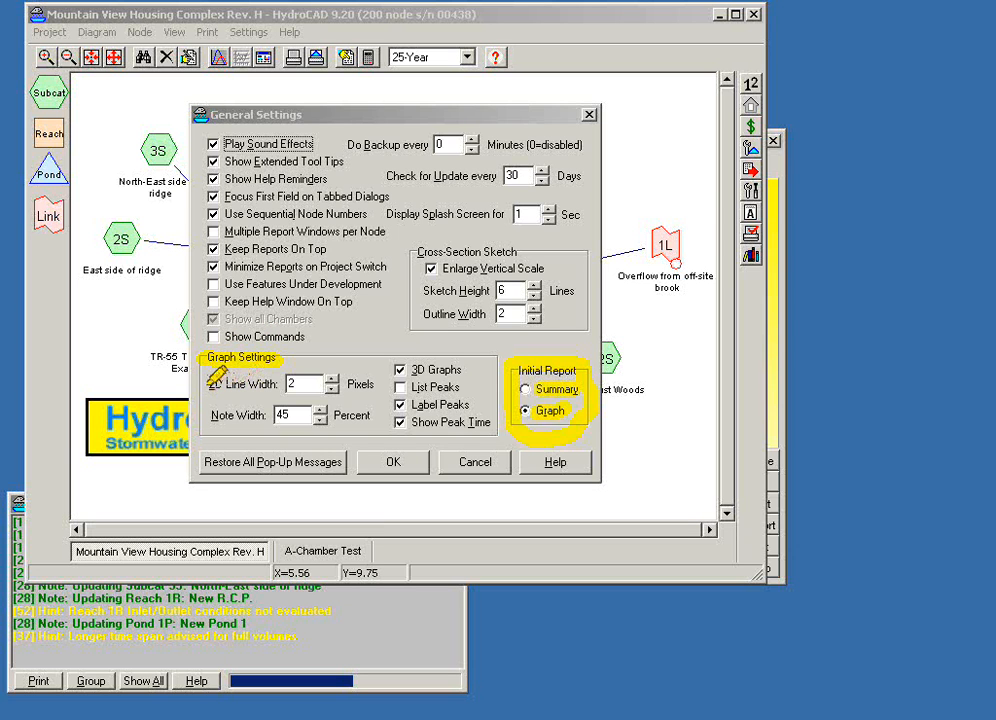
drag(208, 385, 273, 384)
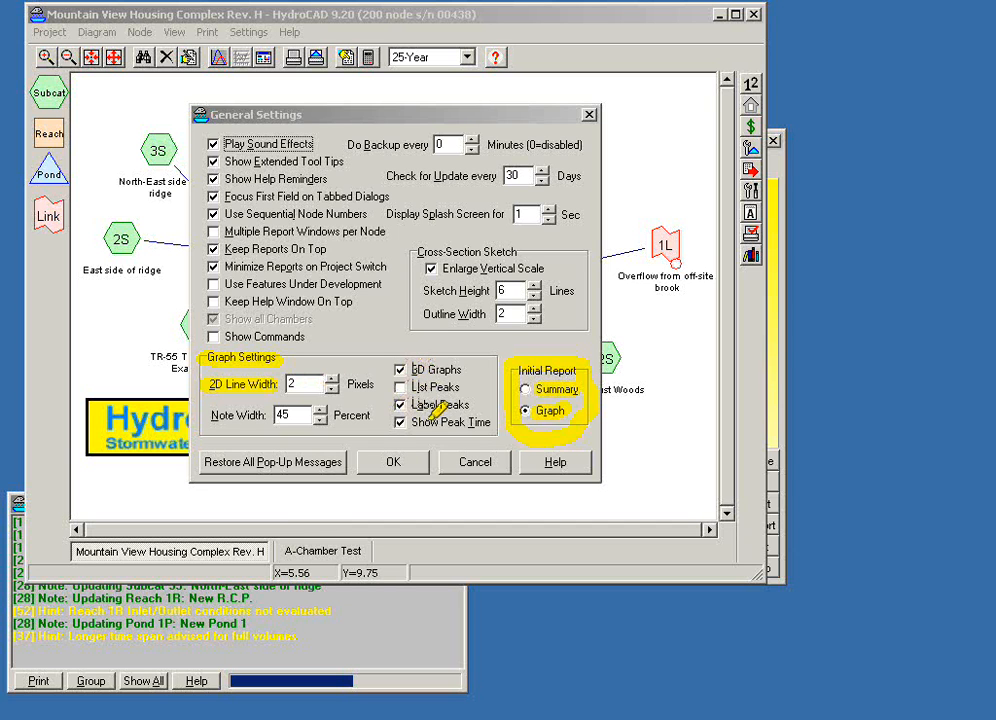
drag(411, 371, 461, 369)
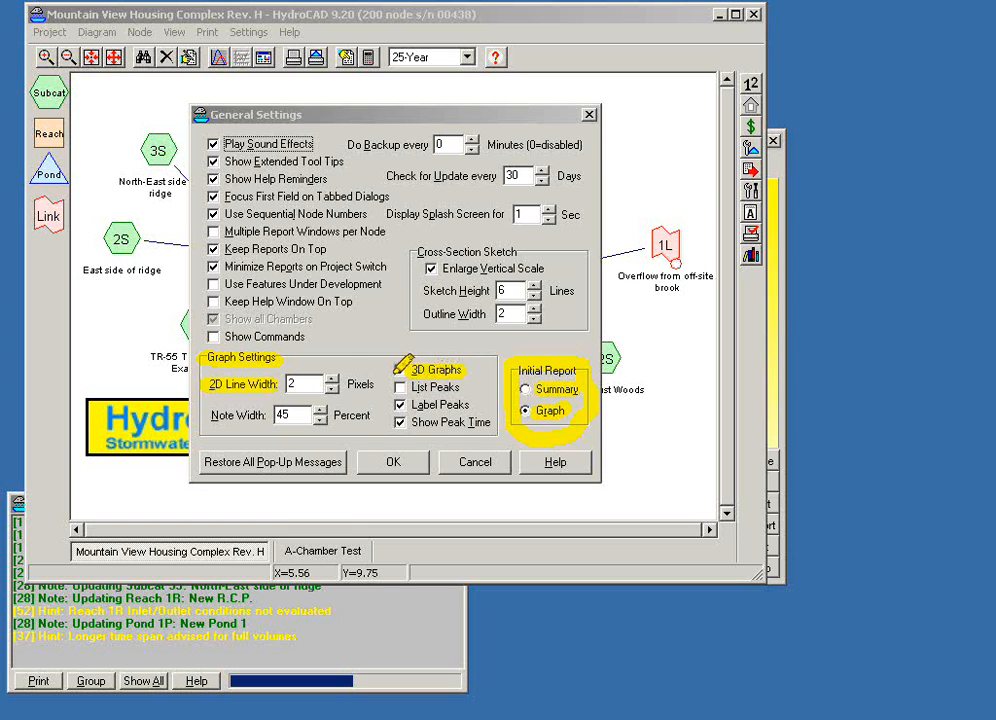
click(400, 369)
drag(420, 381, 467, 379)
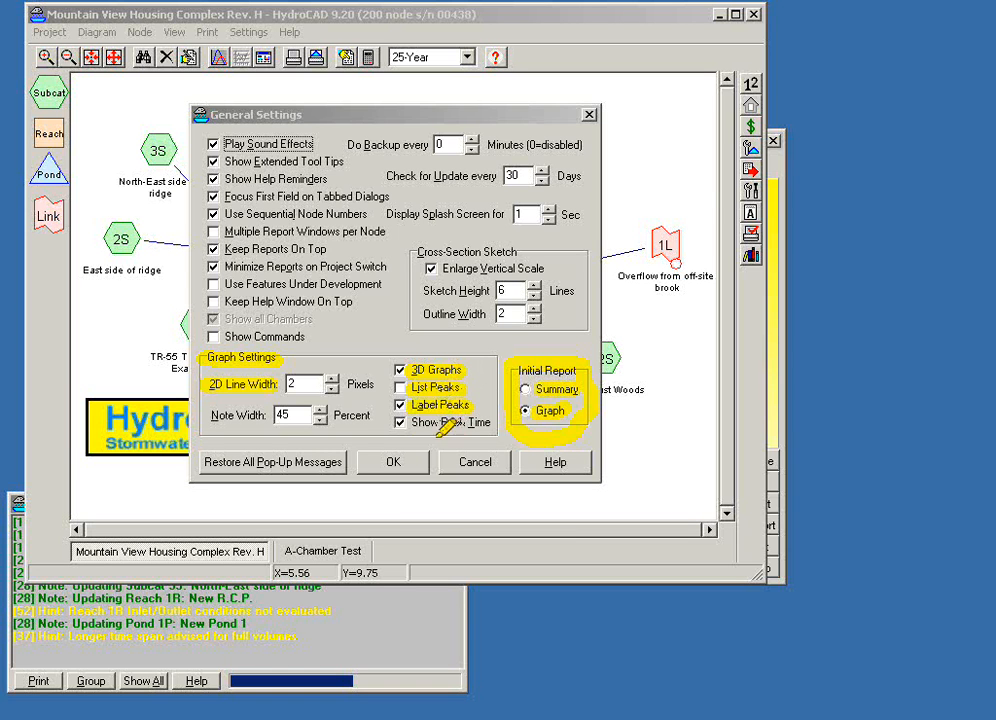
drag(413, 424, 490, 424)
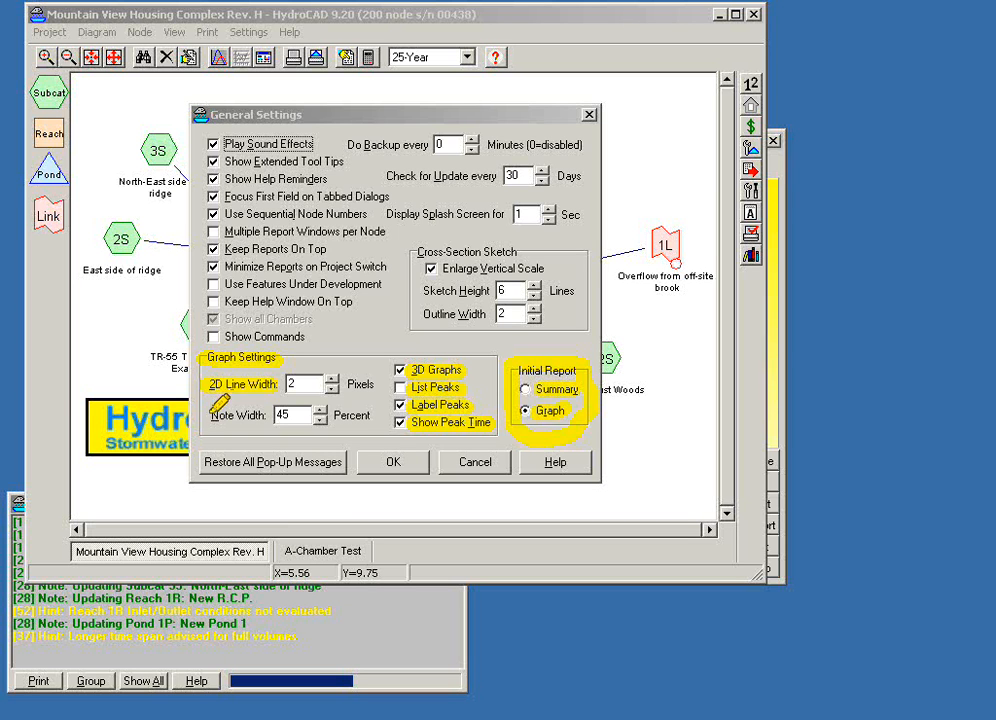
drag(210, 418, 262, 413)
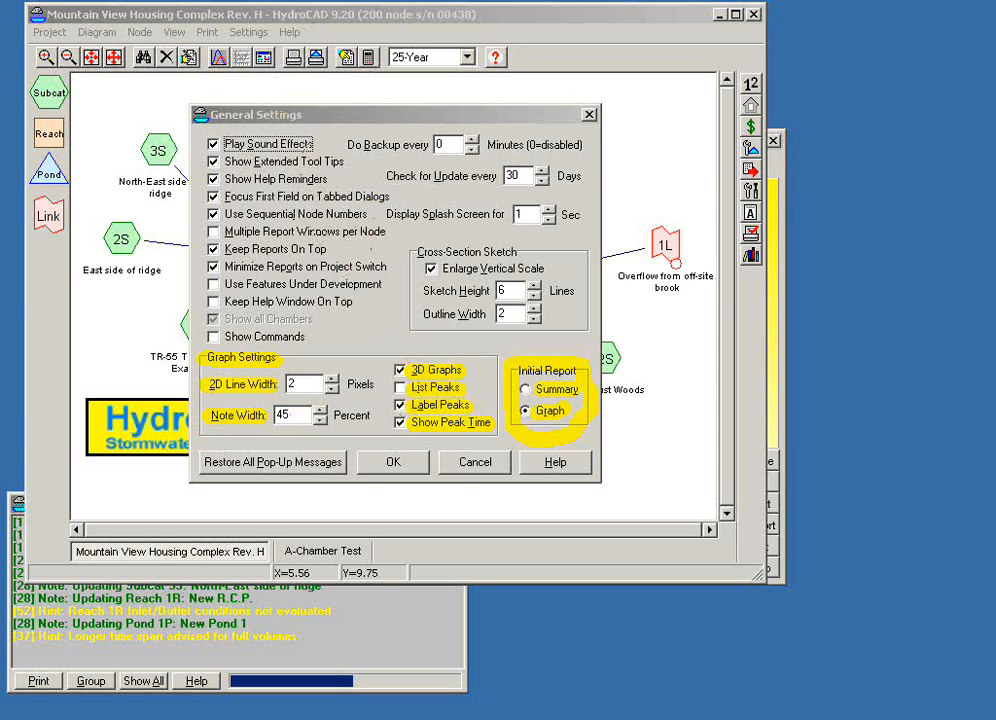
click(470, 465)
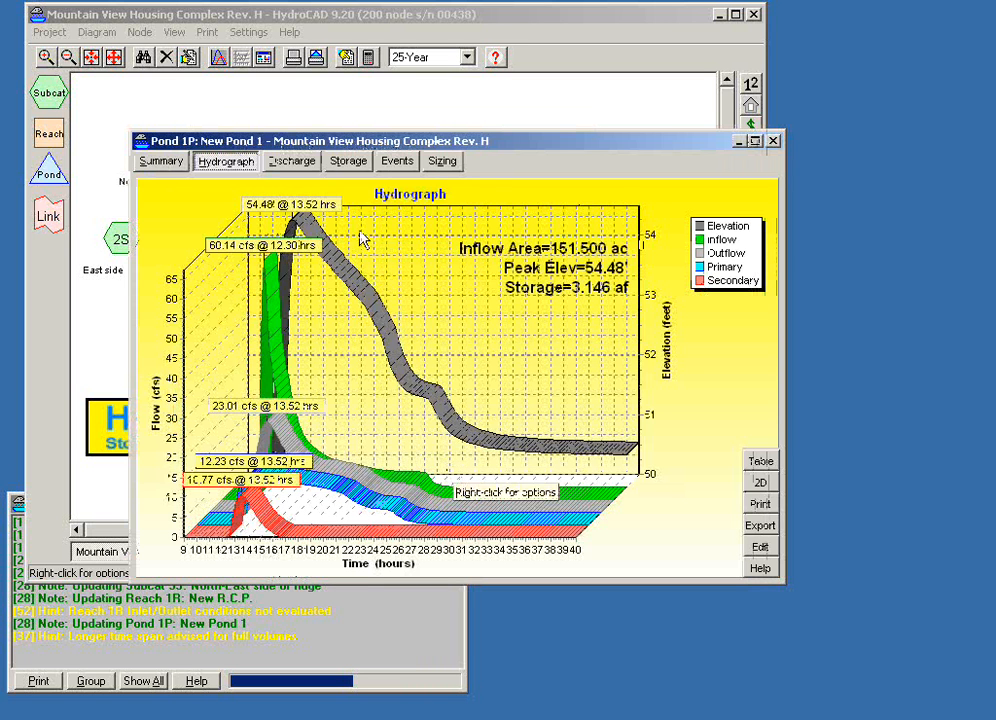
- Reposition the Pond 1P report, switch its hydrograph to a 2D graph and show the hydrograph as a table
drag(360, 145, 366, 137)
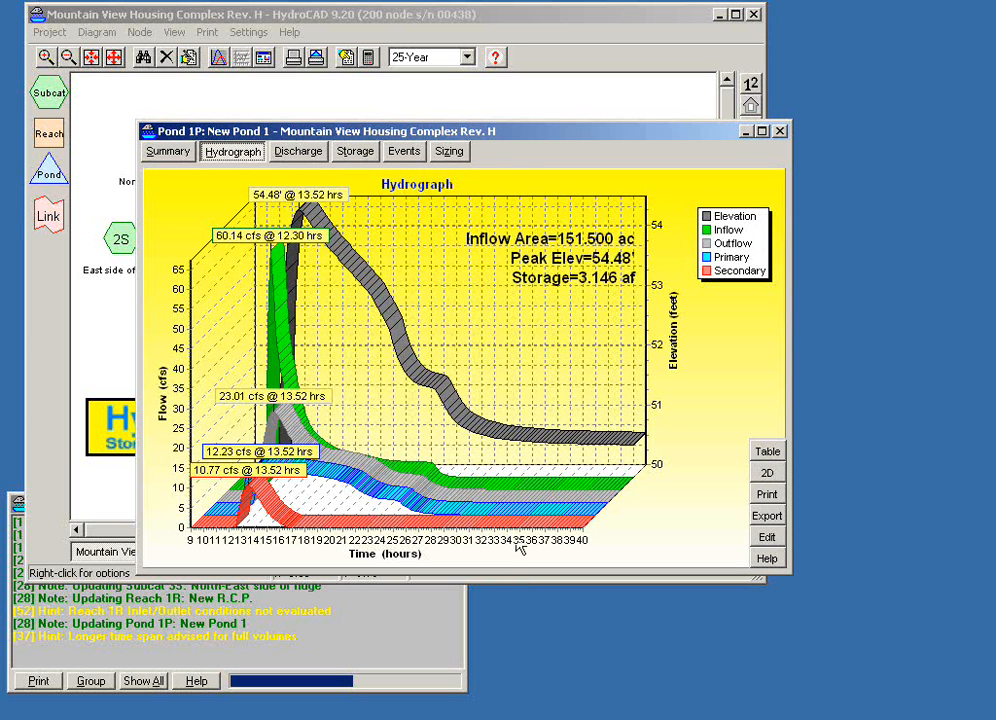
click(774, 500)
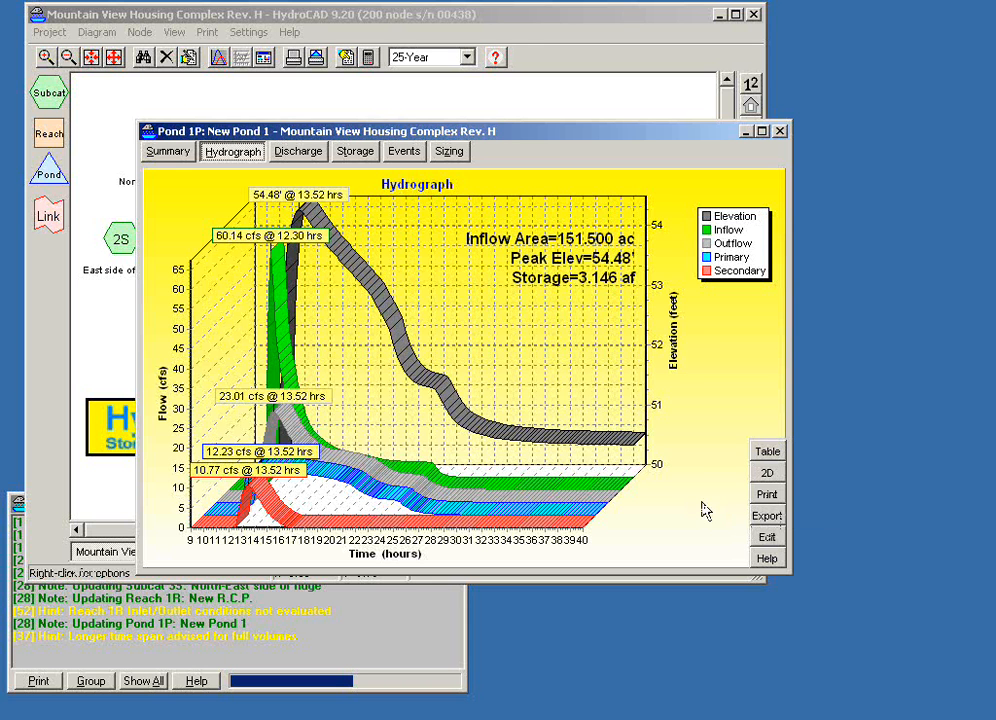
click(767, 474)
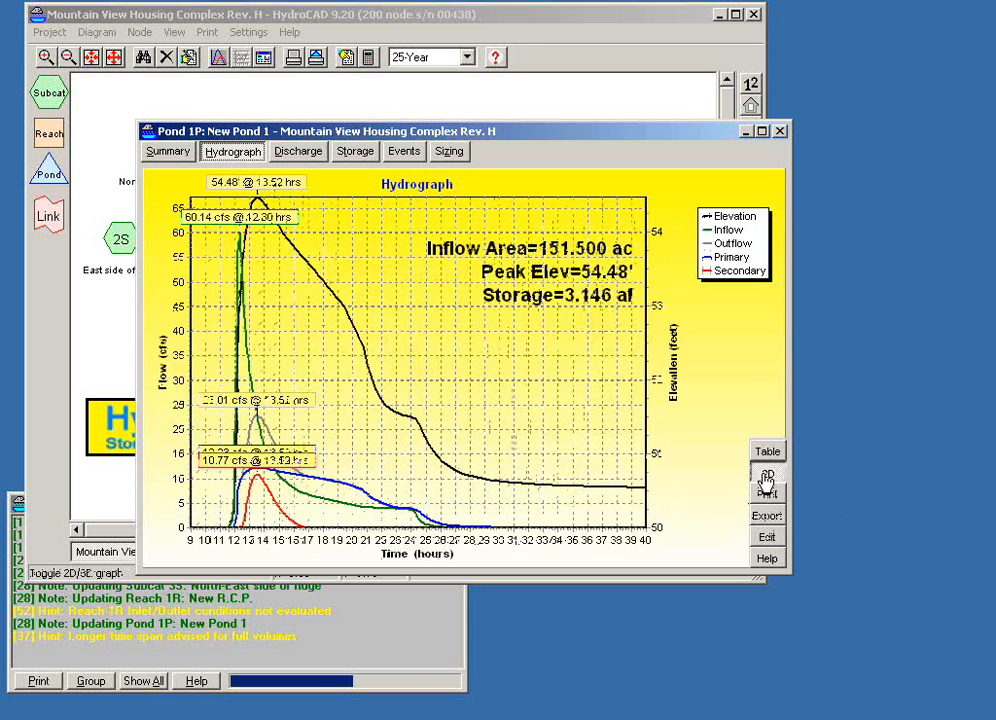
click(767, 452)
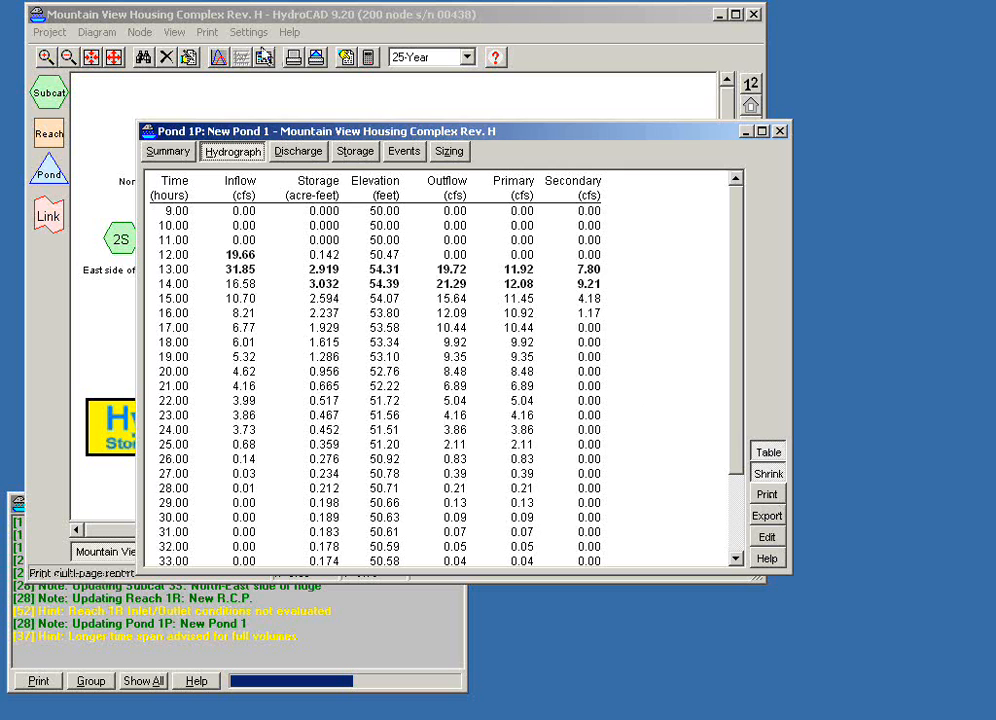
- Examine the available printers, paper and orientation options in the printer settings and leave them without changes
click(207, 43)
click(207, 33)
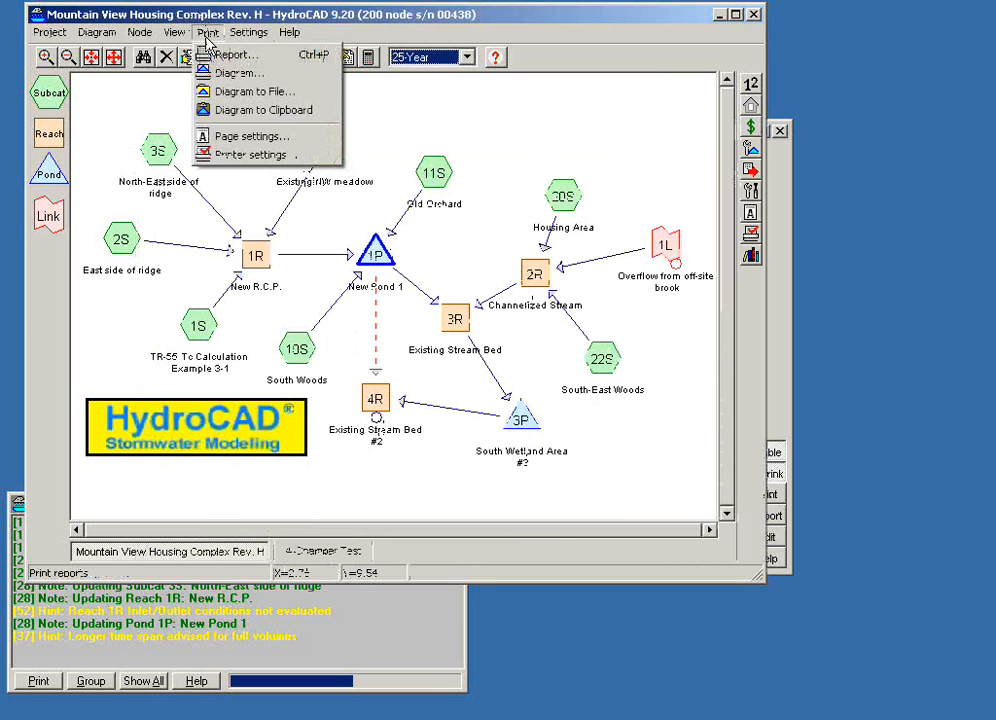
click(245, 155)
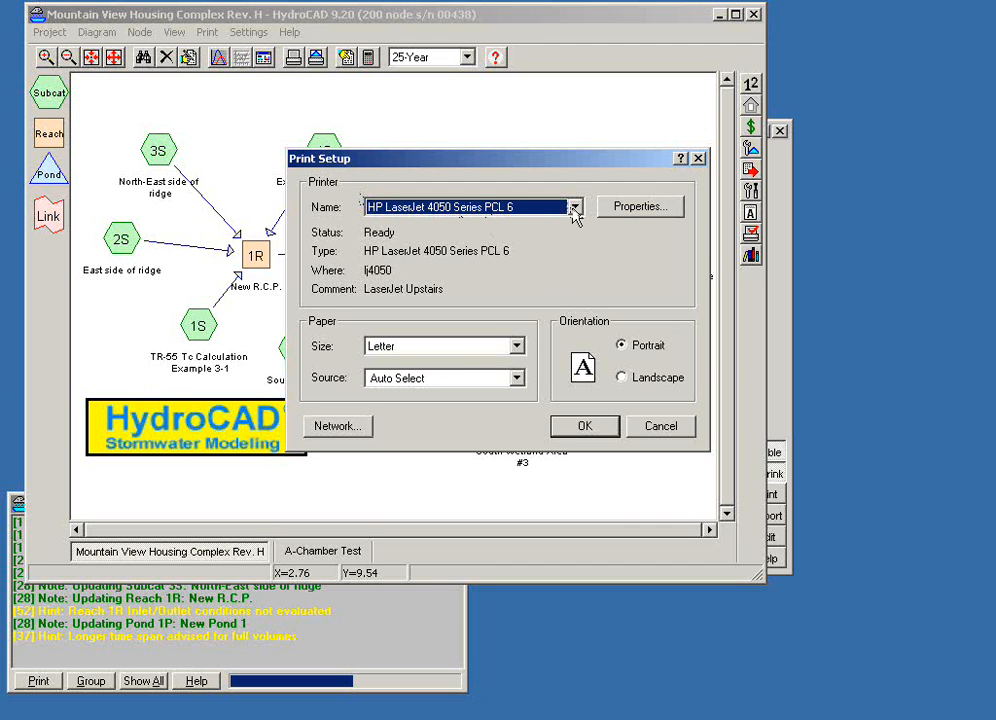
click(575, 208)
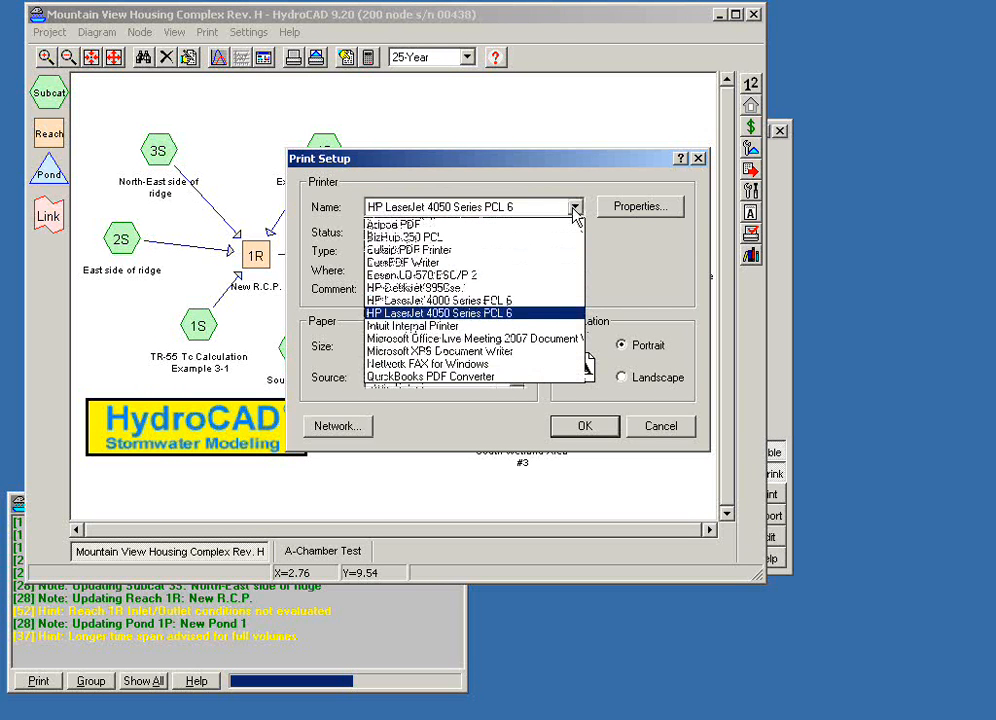
click(575, 210)
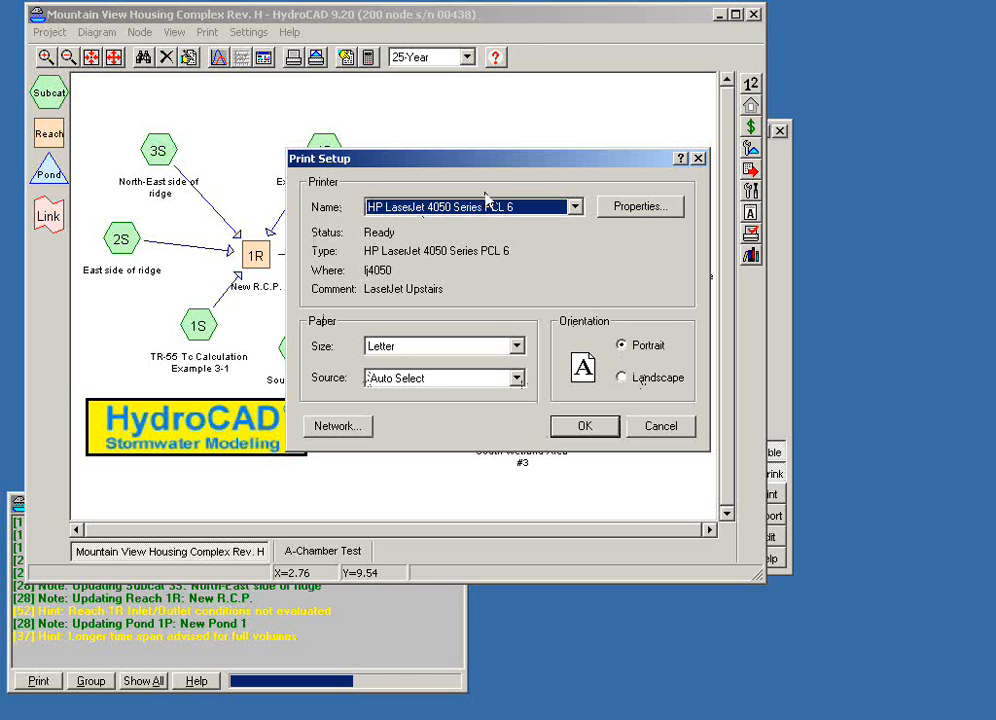
drag(503, 165, 495, 163)
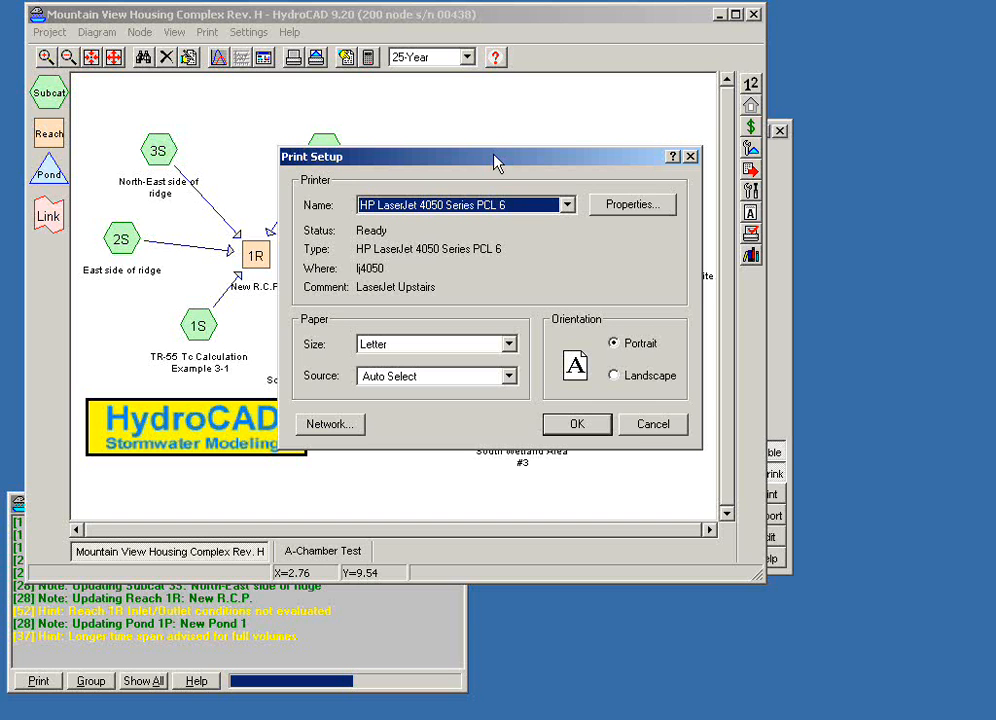
click(632, 428)
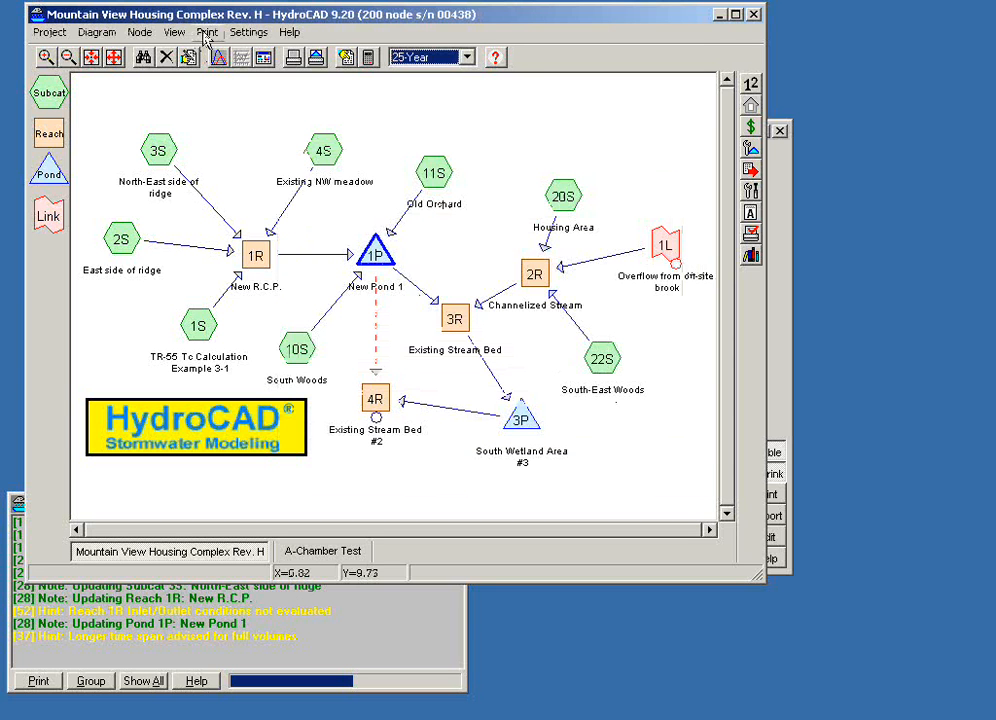
- Examine the report page settings for printing today's date, current time and project path, and for the page margins
click(206, 33)
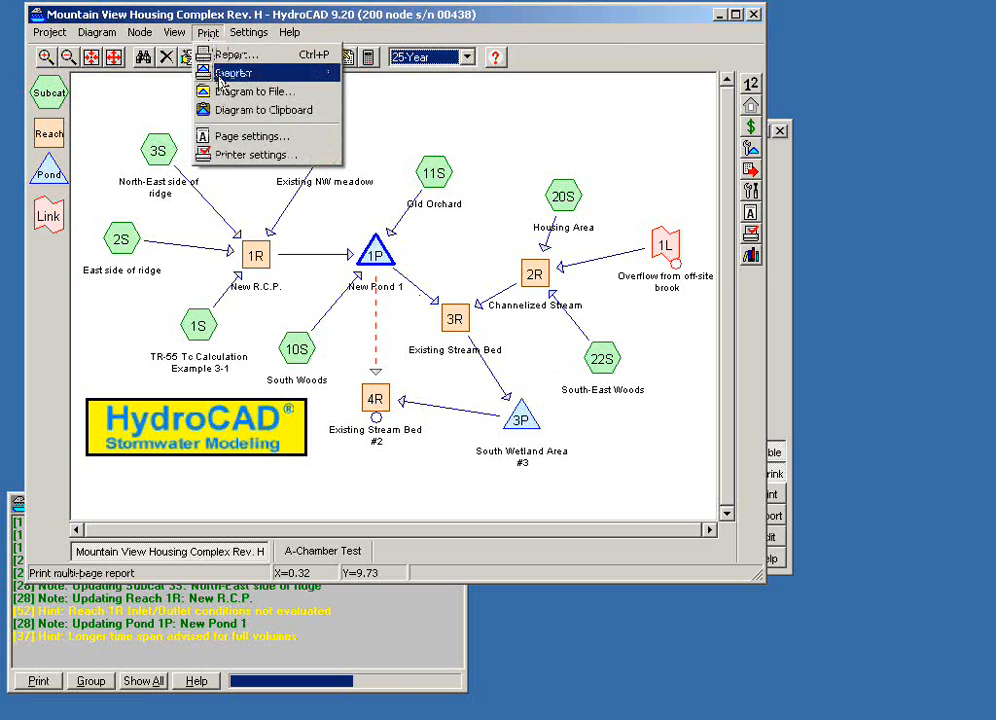
click(229, 137)
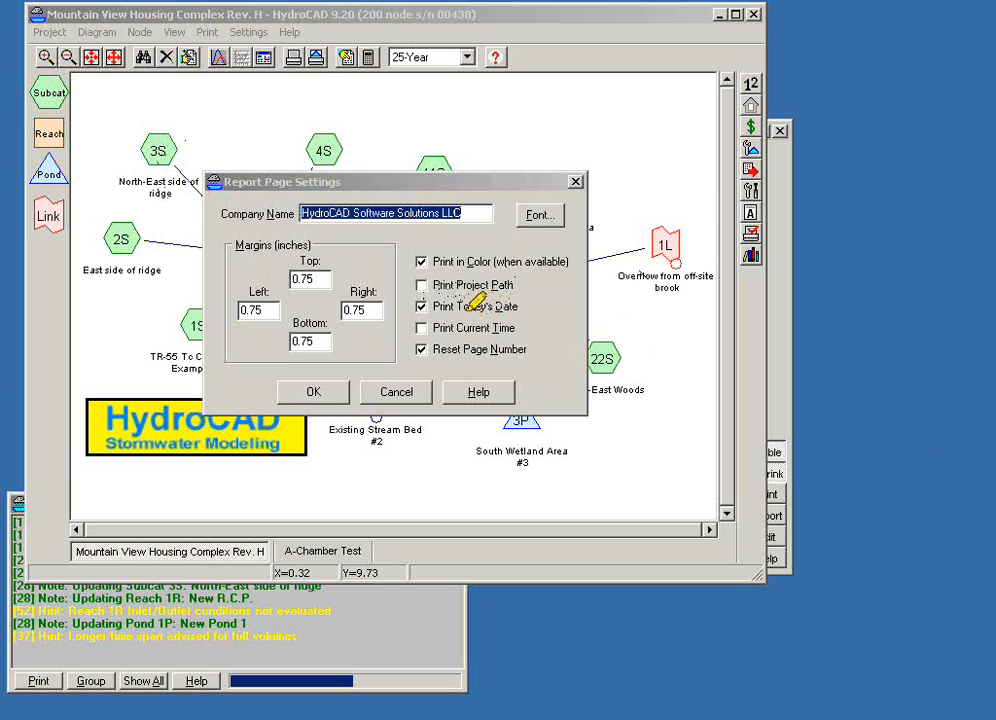
drag(434, 306, 517, 305)
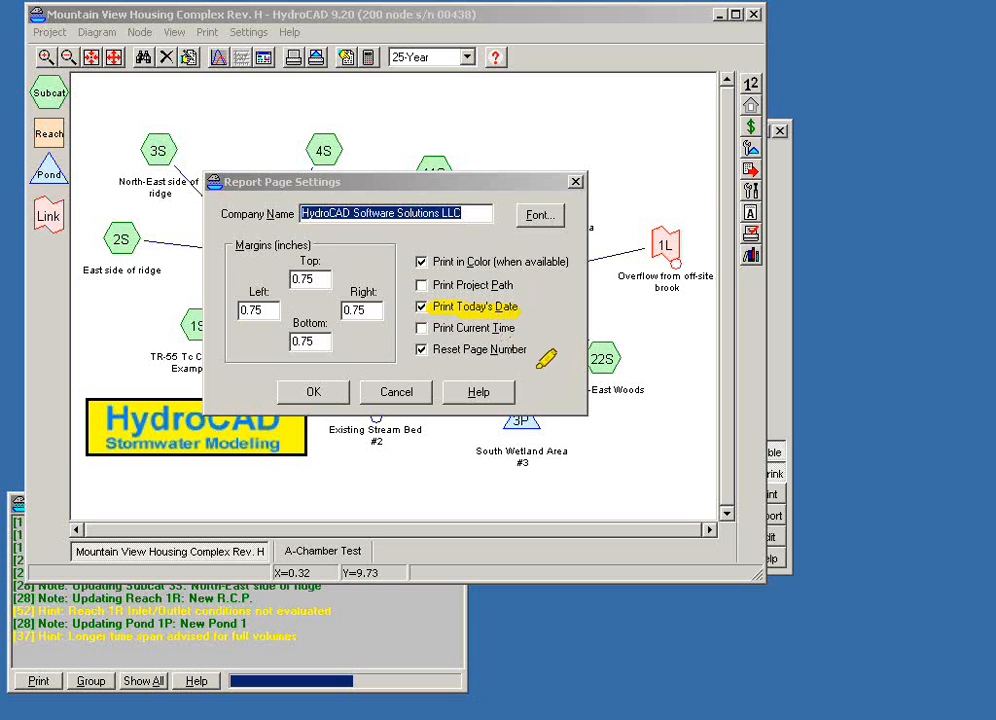
drag(433, 328, 514, 324)
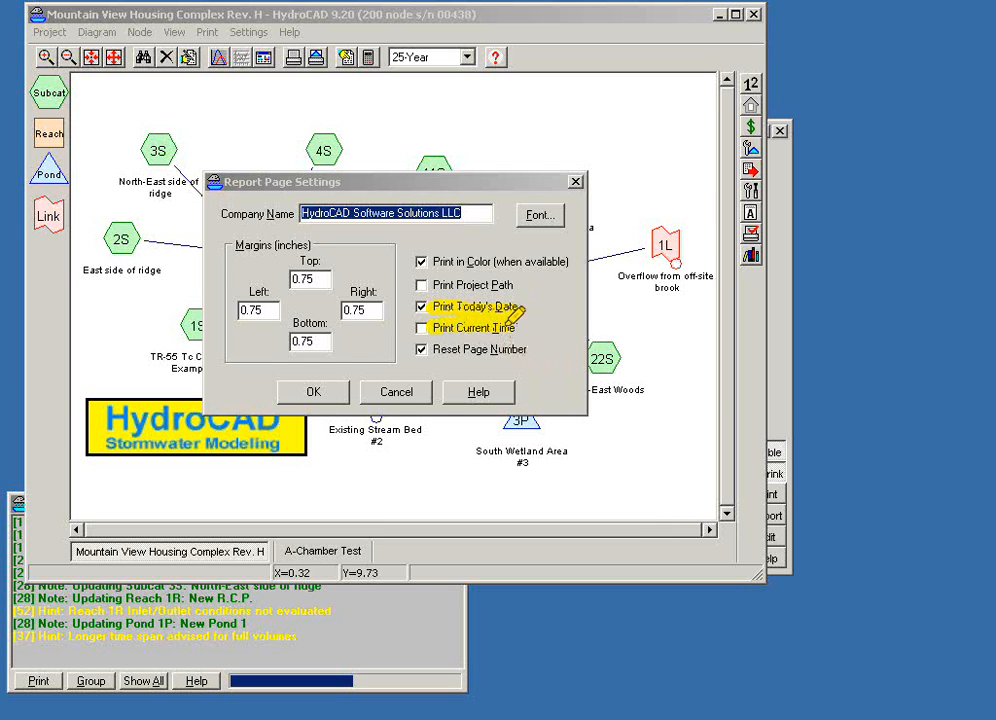
drag(434, 285, 521, 286)
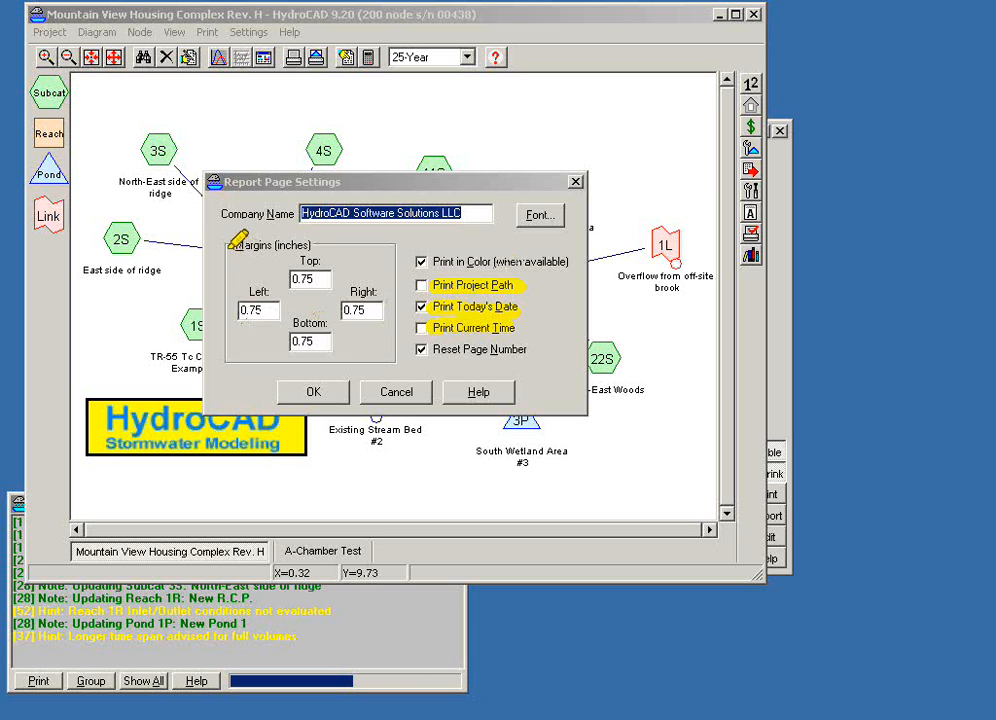
drag(230, 246, 314, 247)
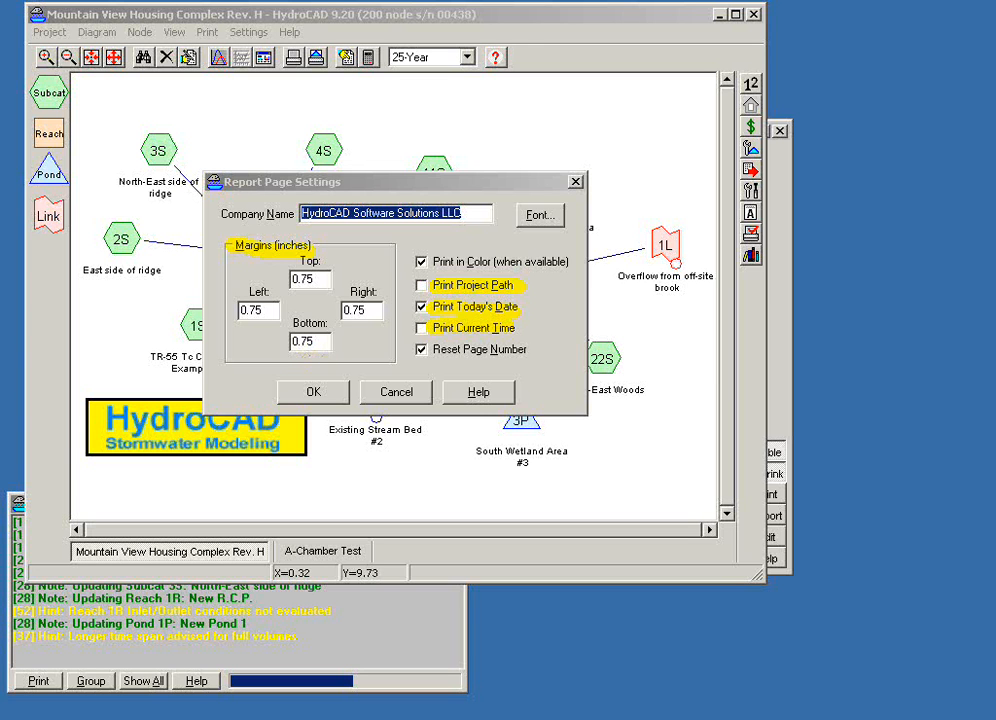
- Review the font sizes offered for report pages, cancel the font selection and leave the report page settings without changes
click(540, 214)
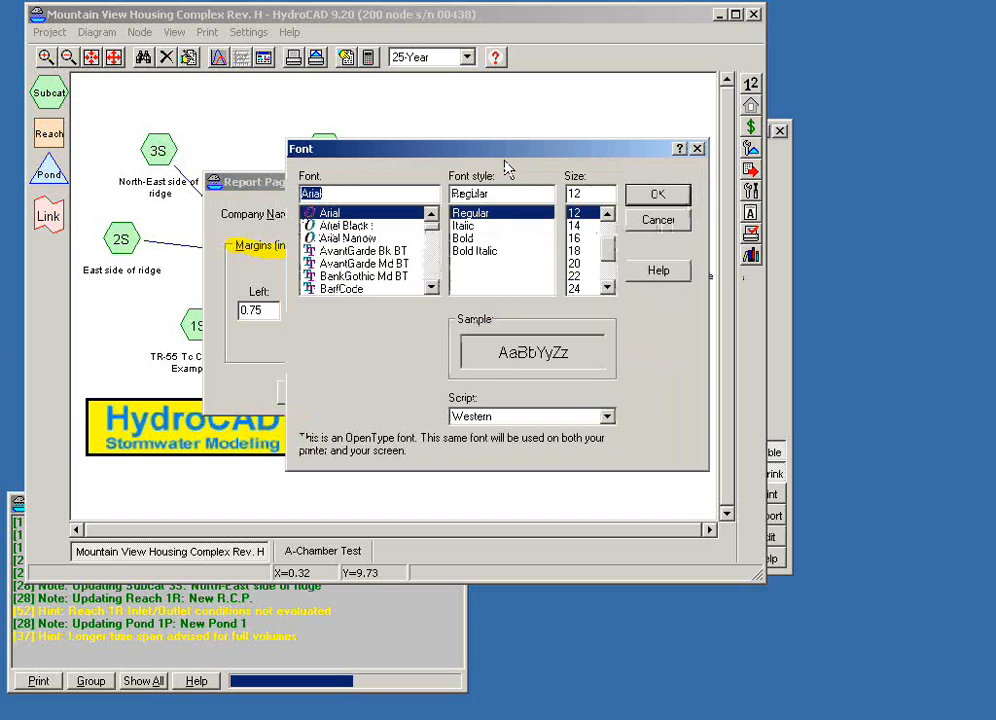
drag(499, 151, 555, 258)
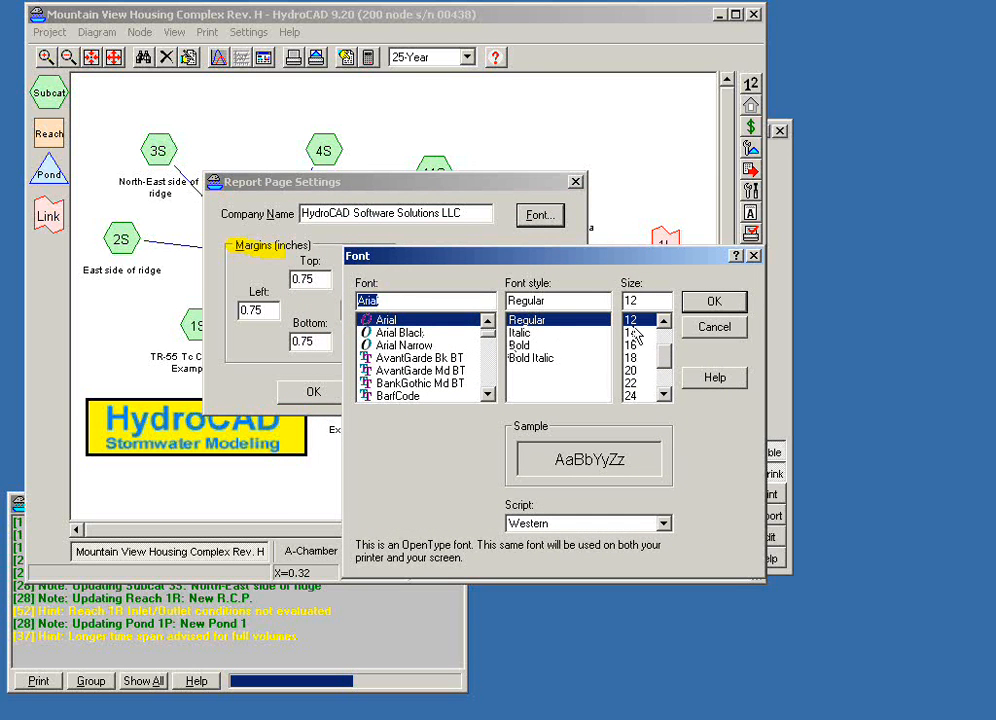
drag(669, 354, 670, 341)
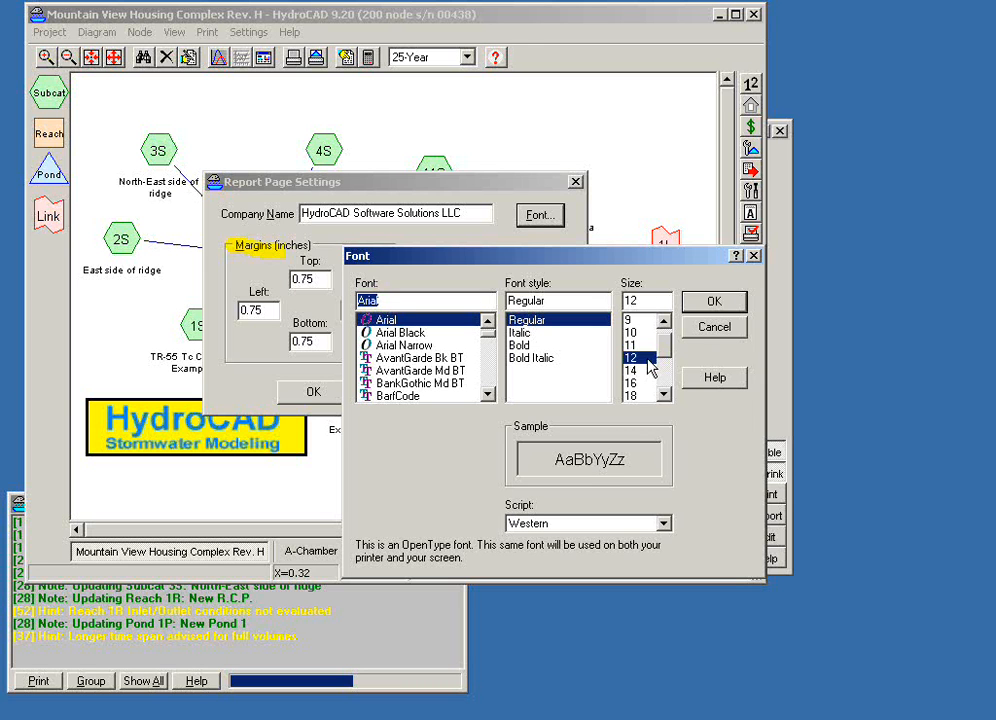
click(714, 330)
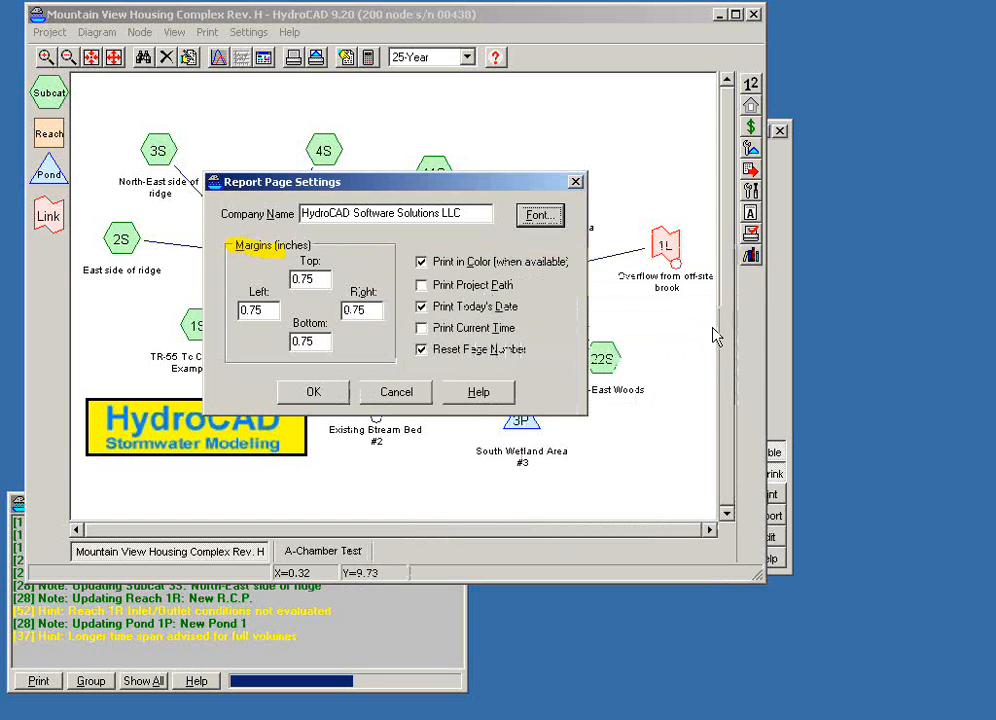
drag(447, 191, 462, 196)
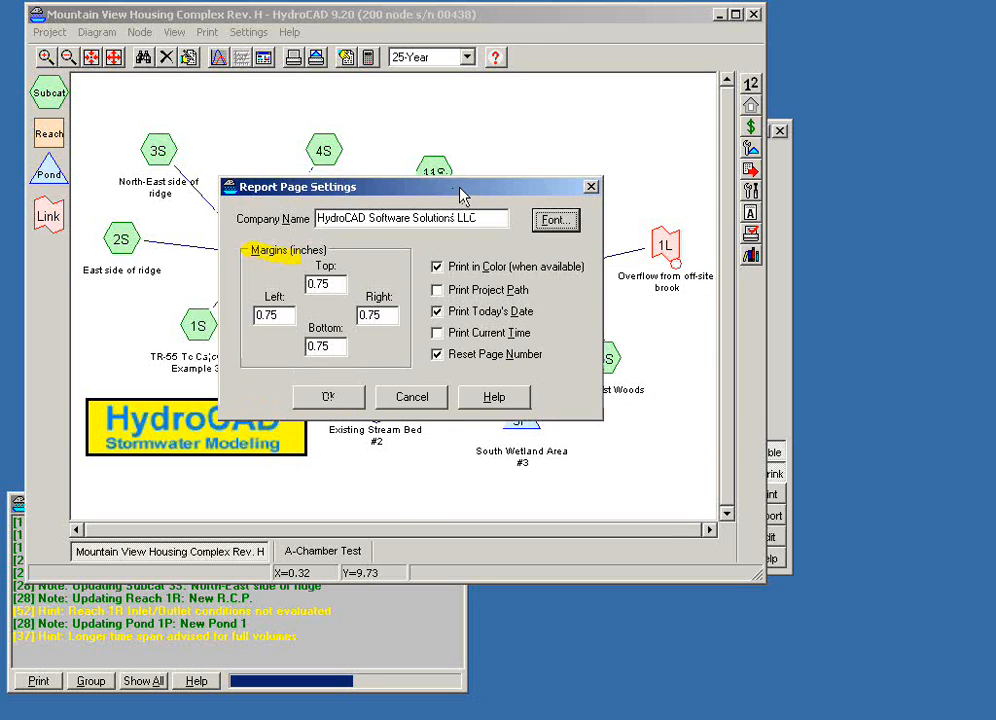
click(411, 396)
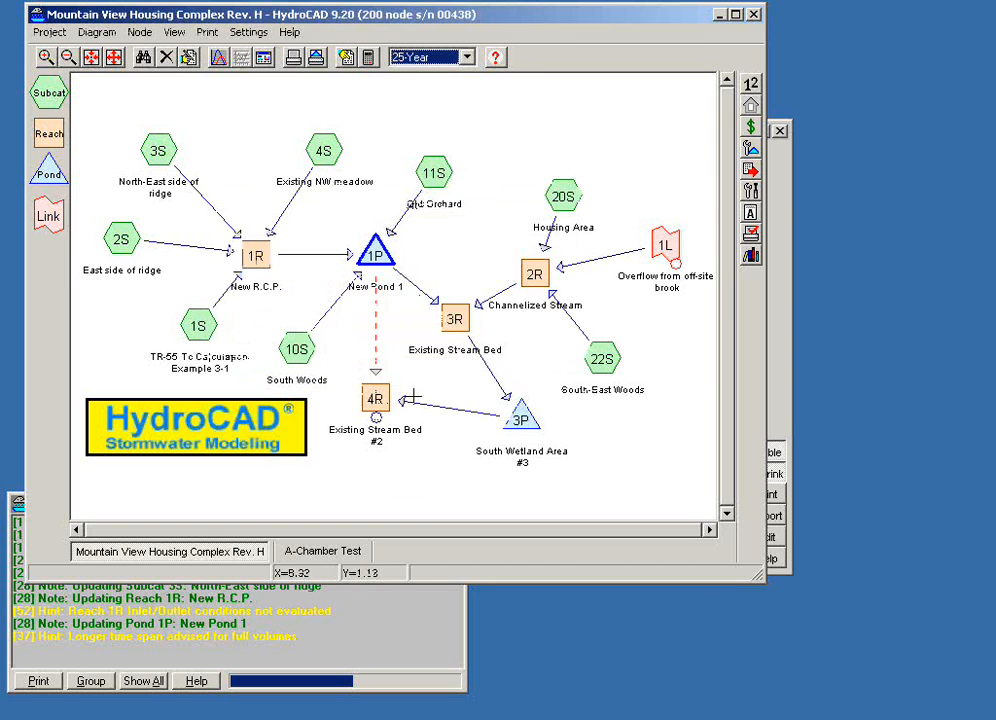
- Return to the Pond 1P report and switch its hydrograph from the table to a 3D graph
click(782, 408)
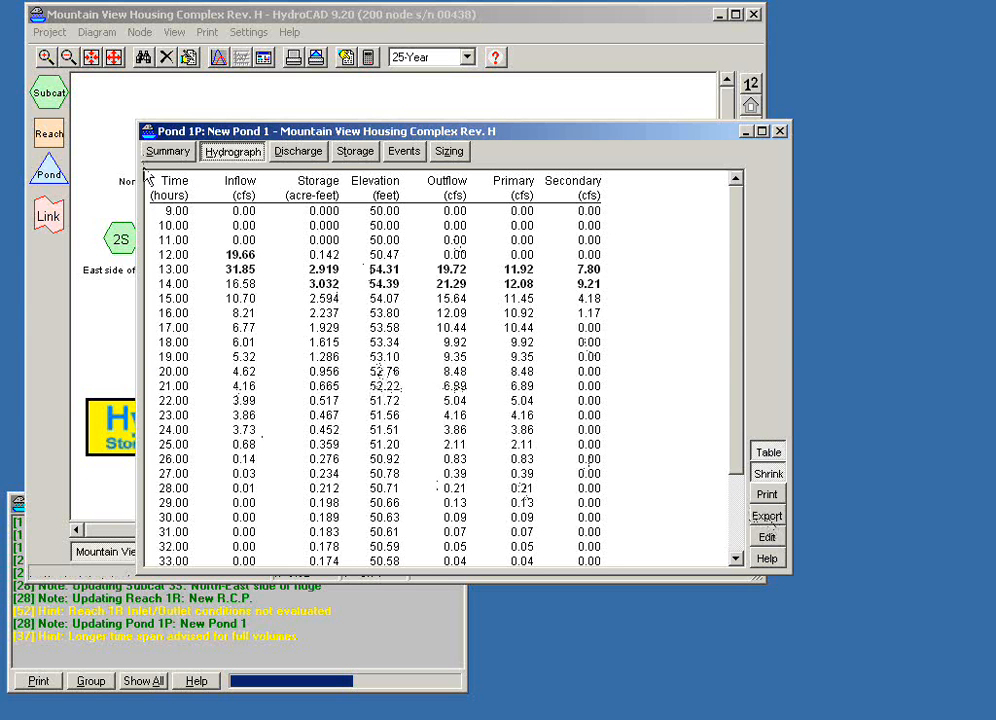
click(232, 152)
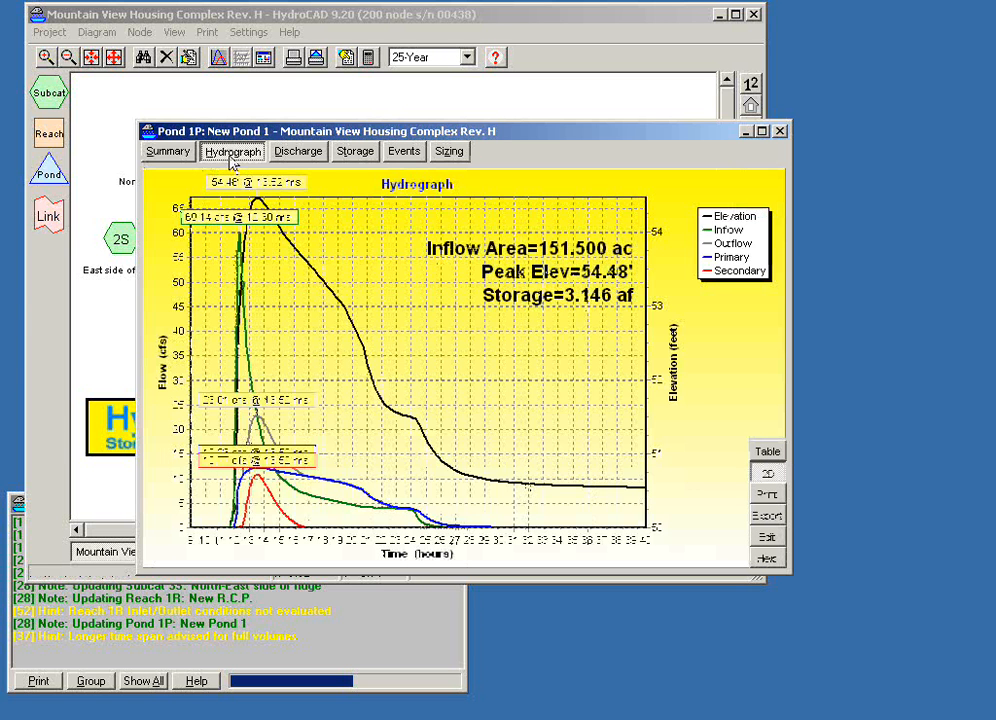
click(767, 473)
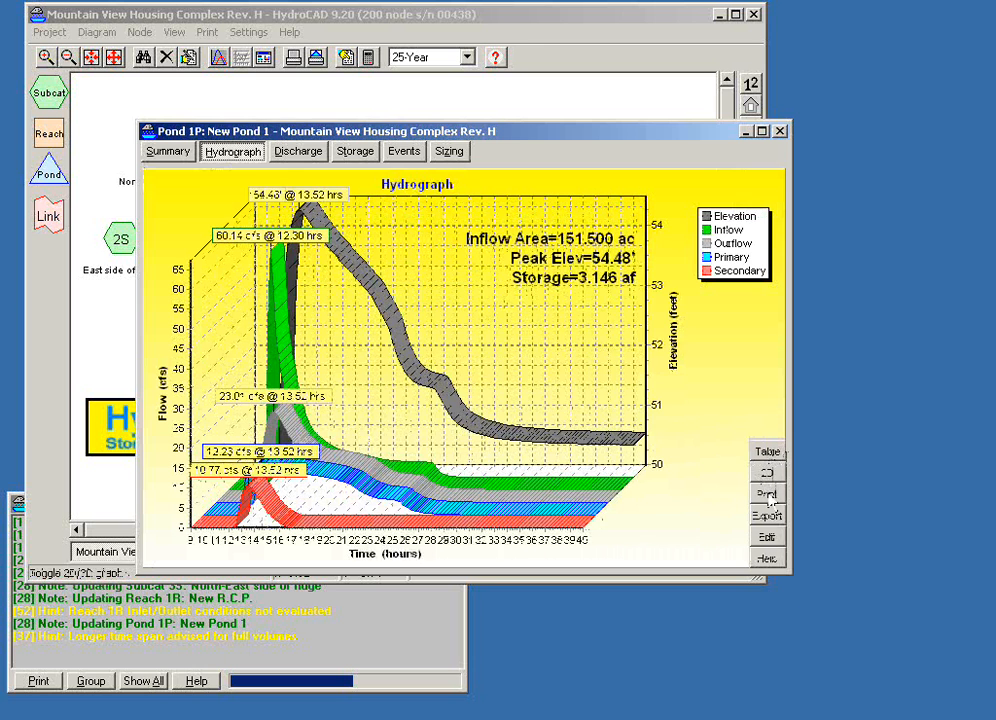
- Export the Pond 1P hydrograph to the Examples folder as a Jpeg file, keeping the proposed file name
click(767, 516)
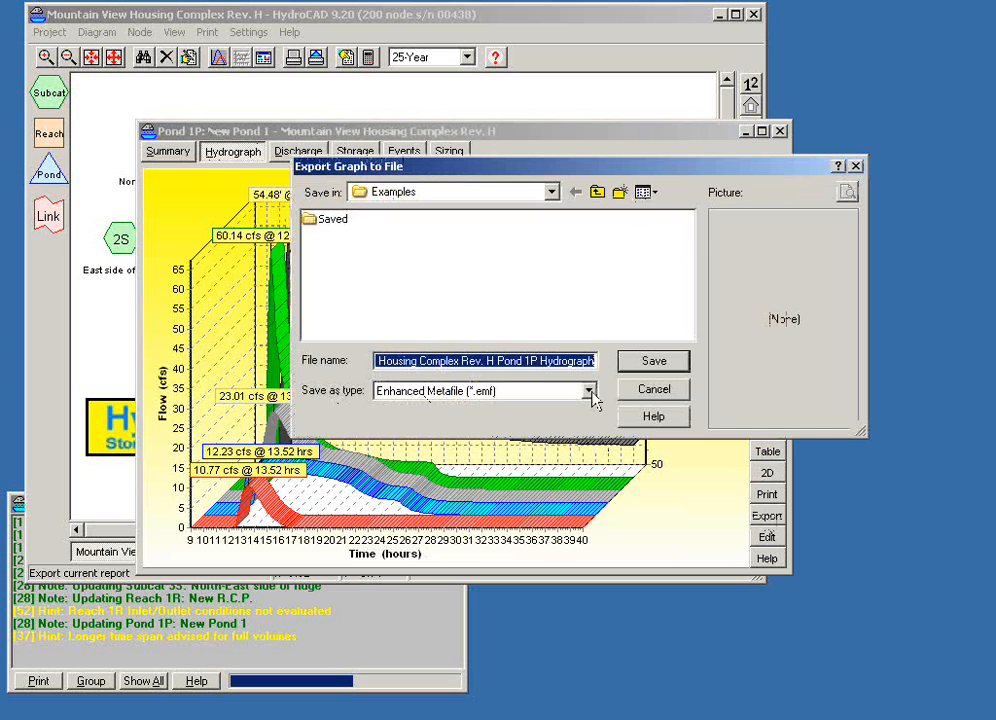
click(589, 391)
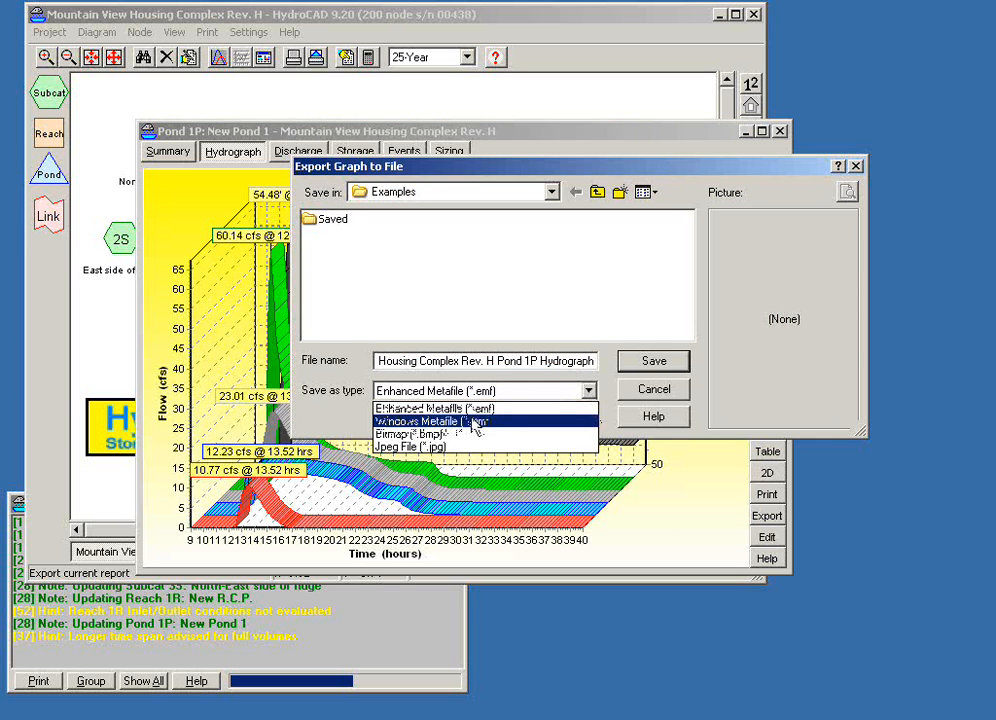
click(409, 447)
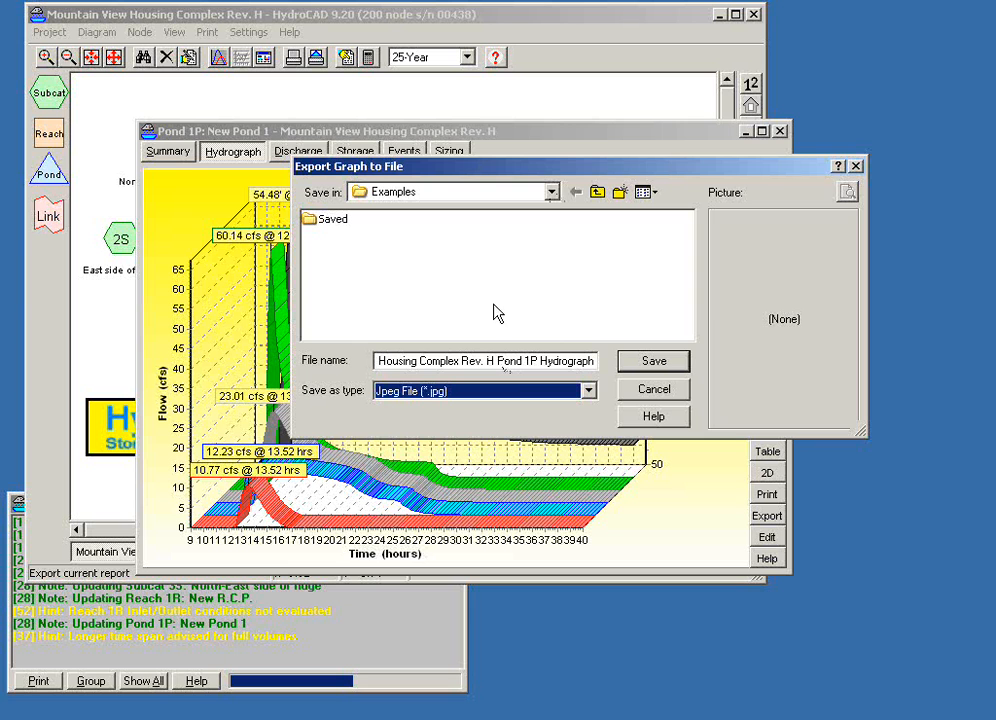
click(458, 361)
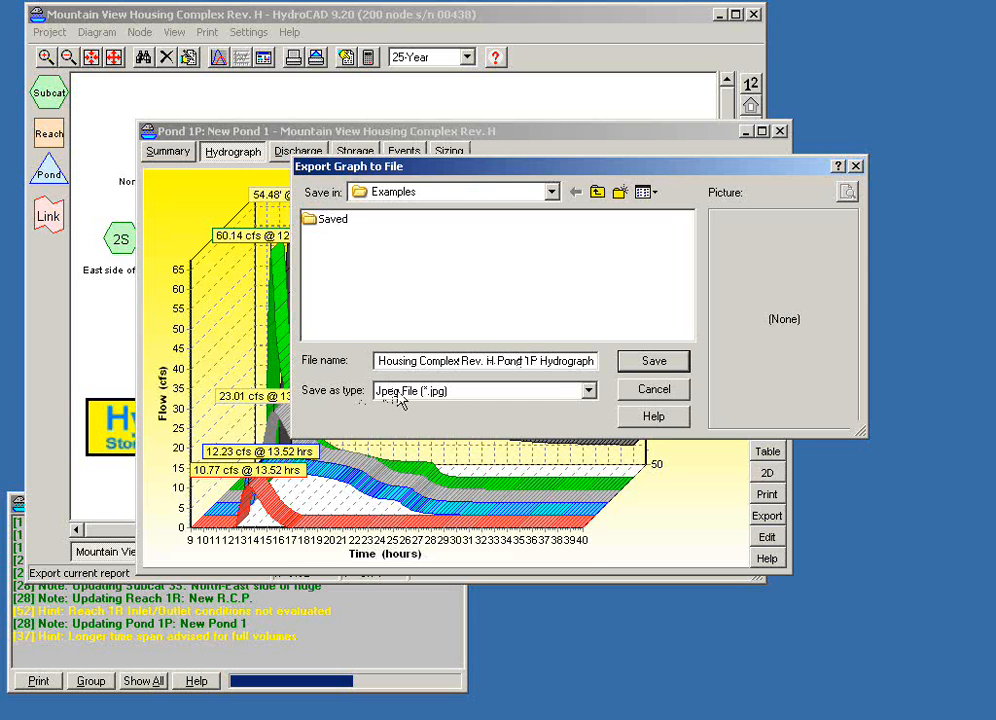
click(645, 366)
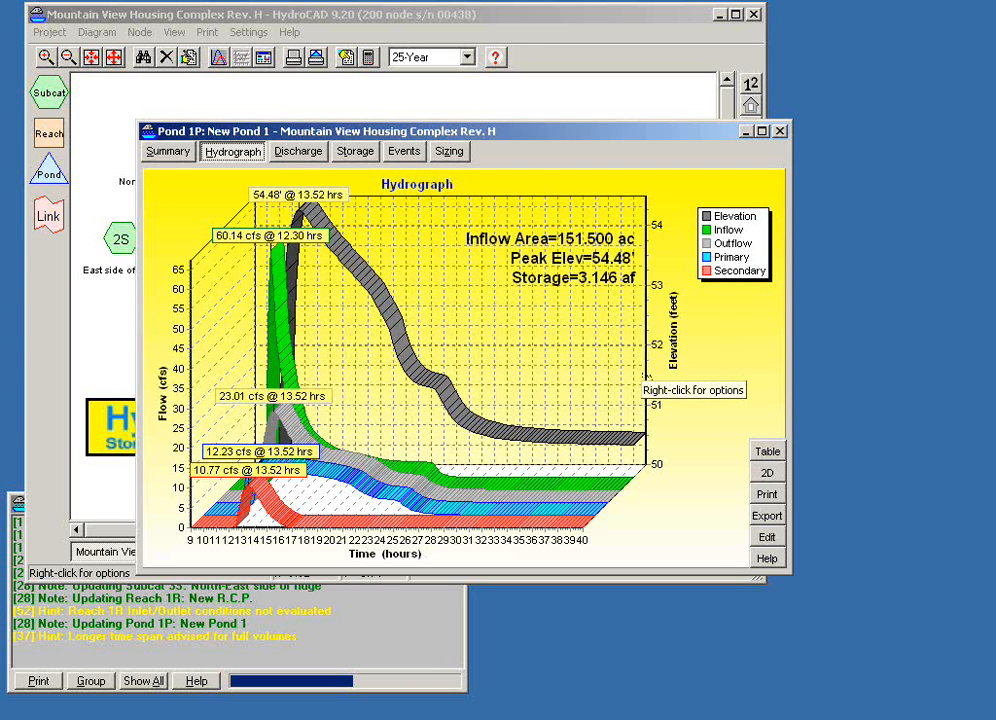
- Switch to the file browser showing the Examples folder, reposition and enlarge its window, and widen the Name column
click(767, 537)
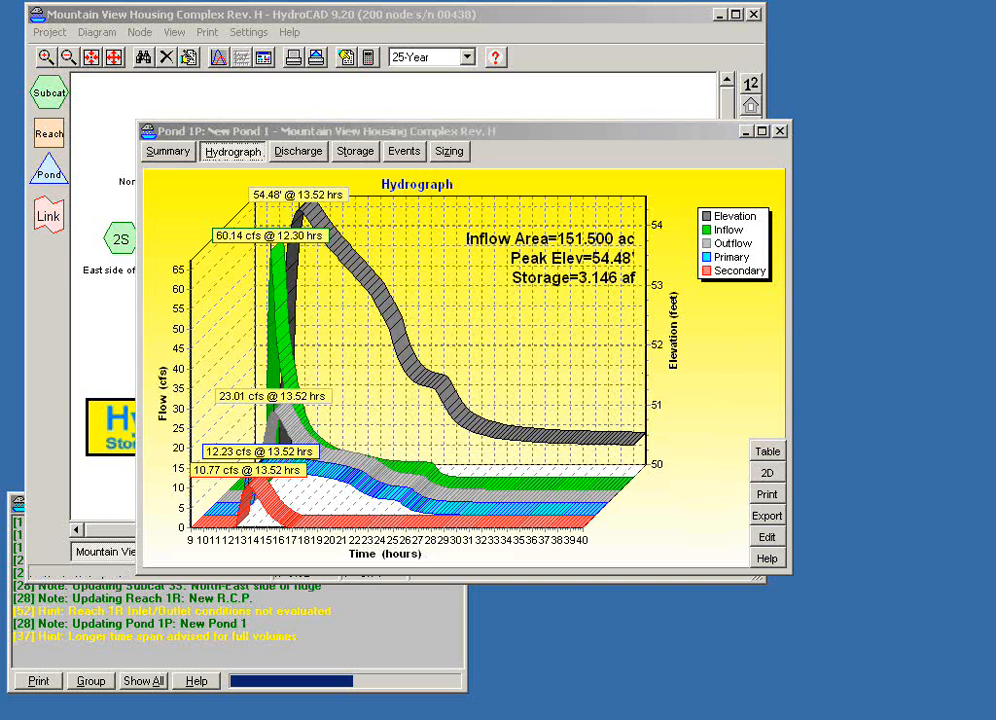
drag(995, 24, 636, 80)
drag(667, 181, 817, 182)
drag(697, 90, 550, 94)
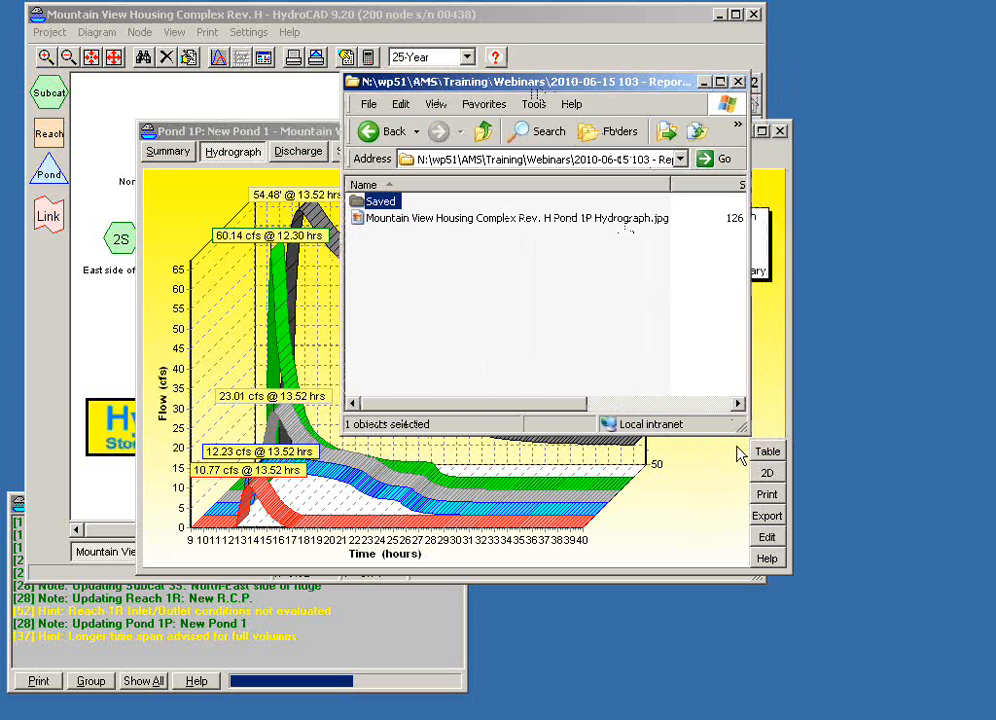
drag(742, 428, 892, 456)
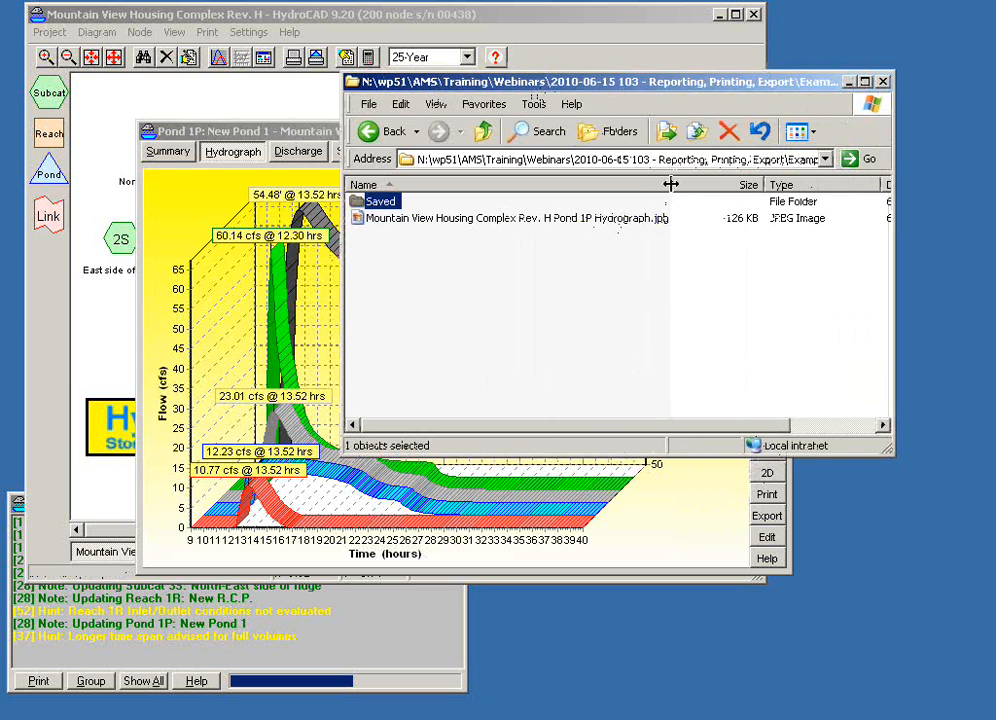
drag(671, 184, 679, 184)
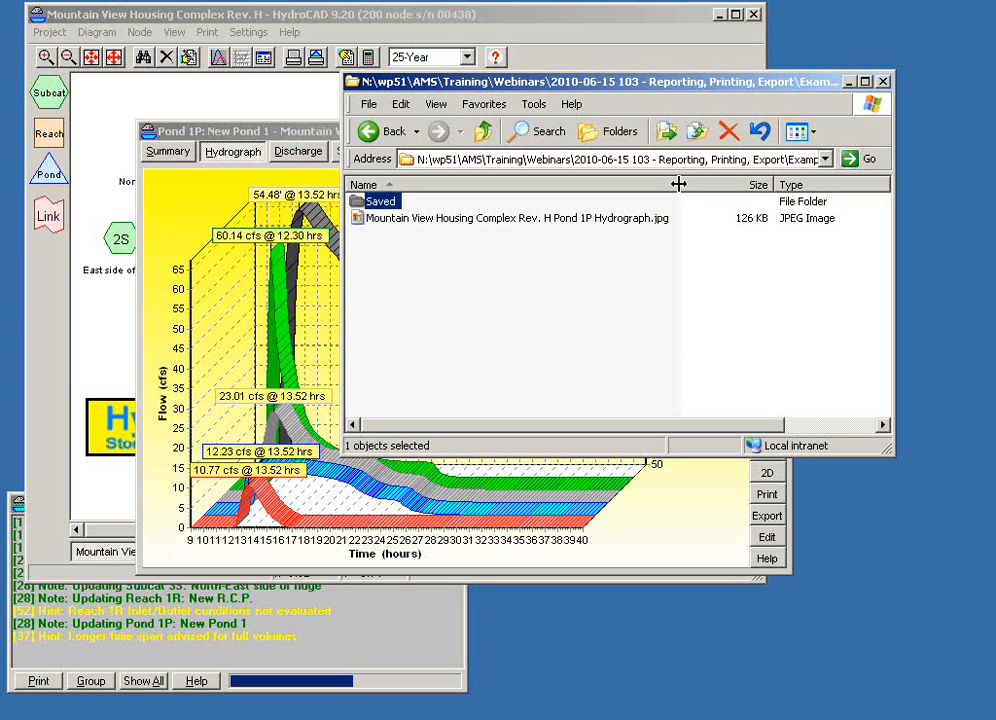
- View the exported Pond 1P Hydrograph JPEG in an enlarged picture viewer, close it and return to the Pond 1P report
click(540, 220)
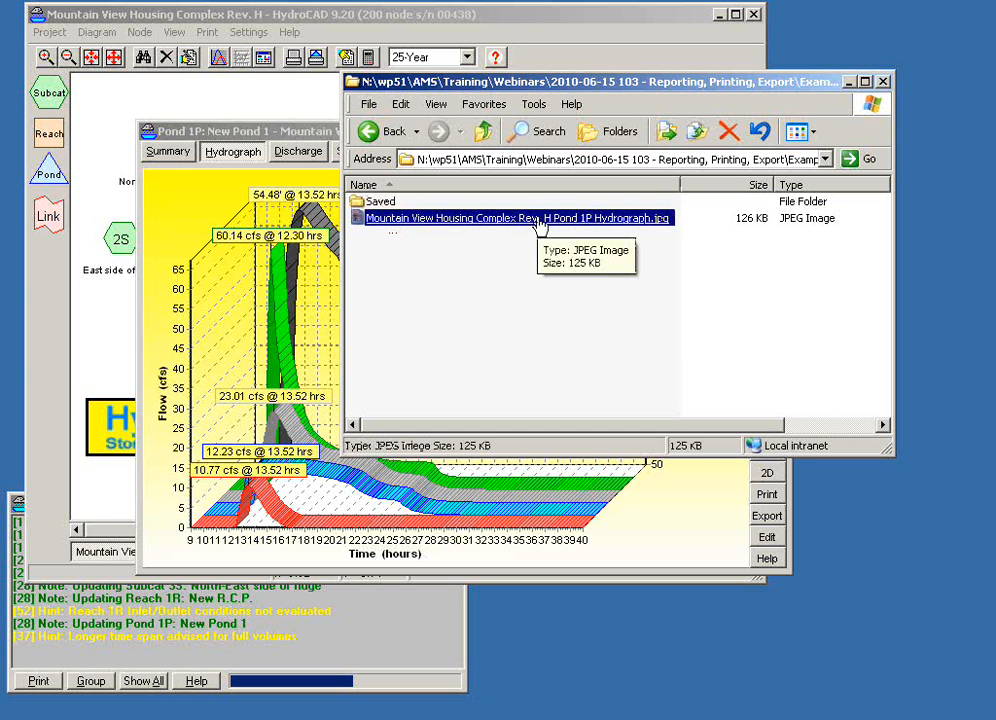
double_click(540, 219)
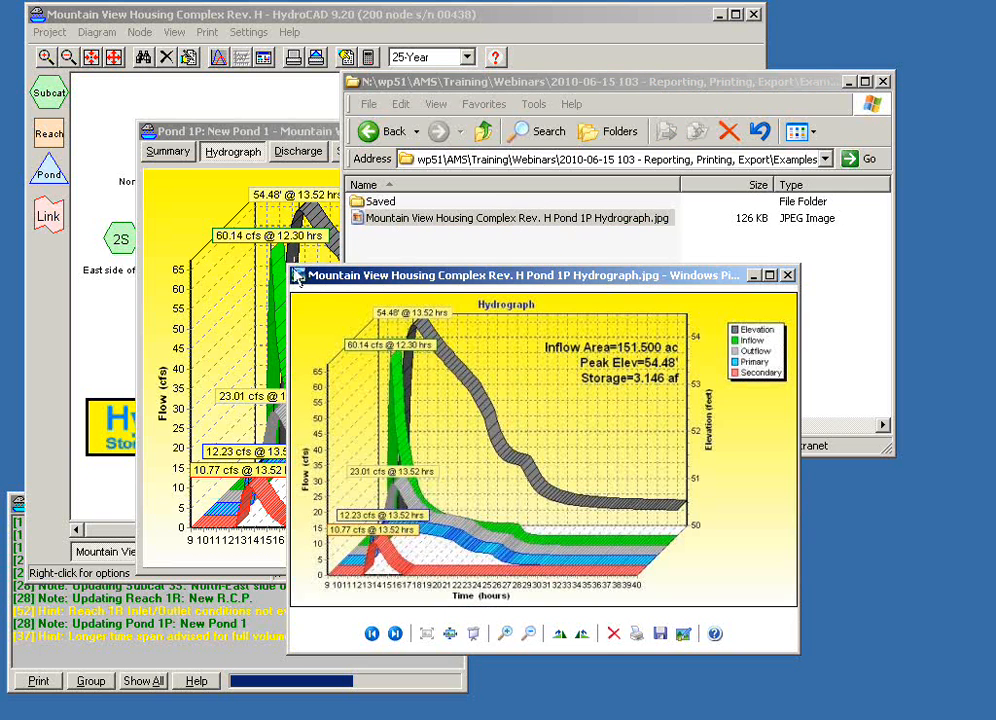
drag(290, 268, 222, 194)
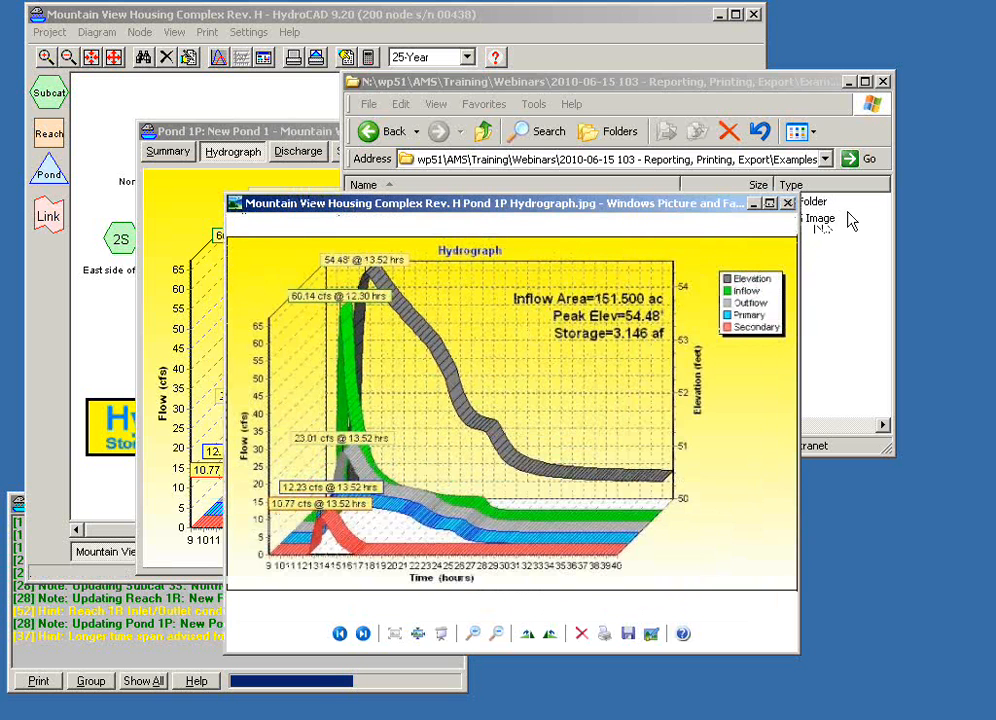
click(787, 203)
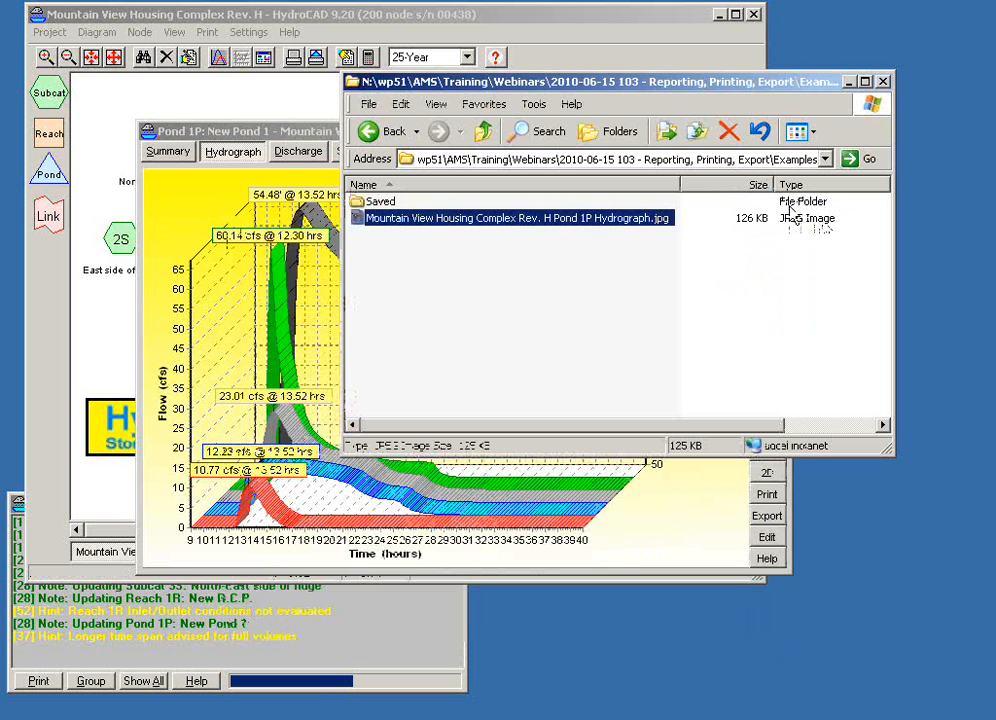
click(292, 139)
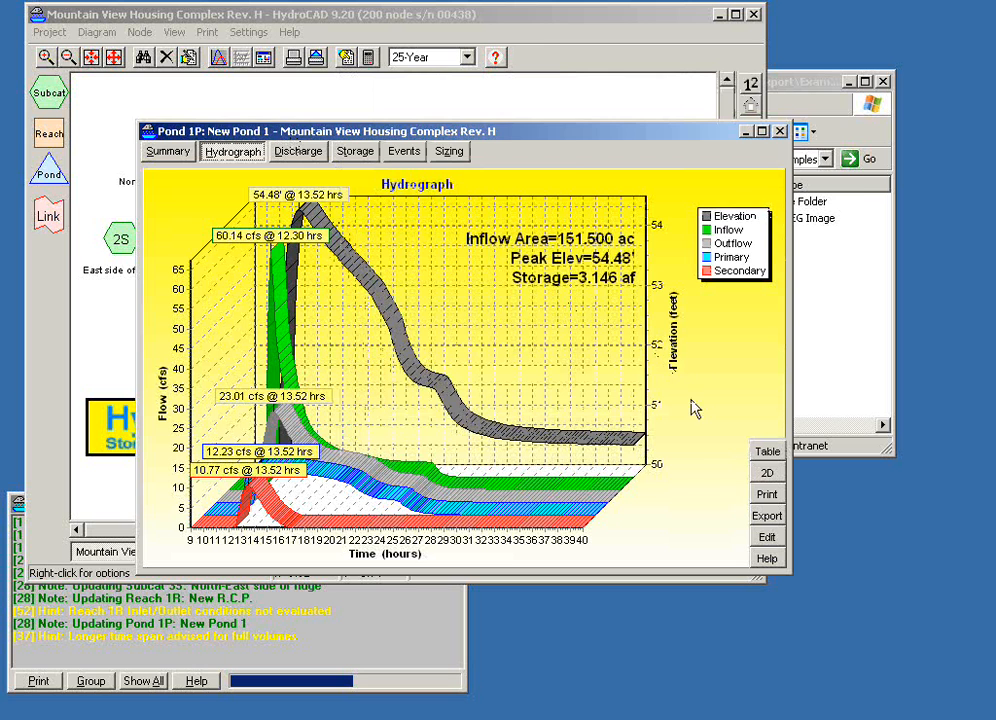
- Export the Pond 1P hydrograph graph to the Examples folder as an Enhanced Metafile (*.emf), keeping the proposed file name
click(765, 517)
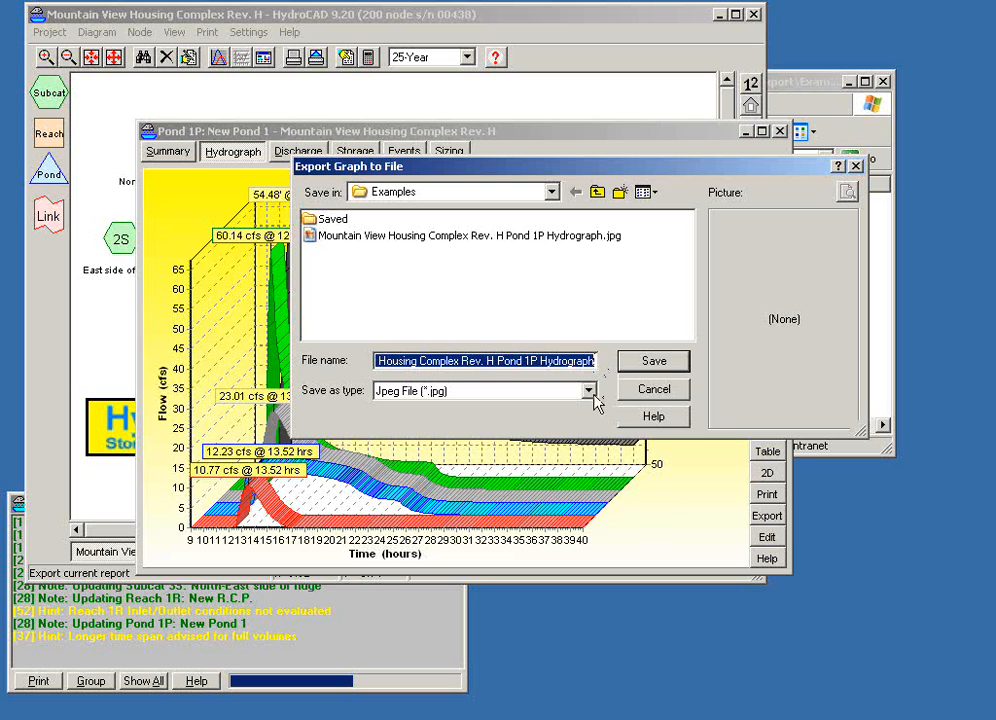
click(589, 392)
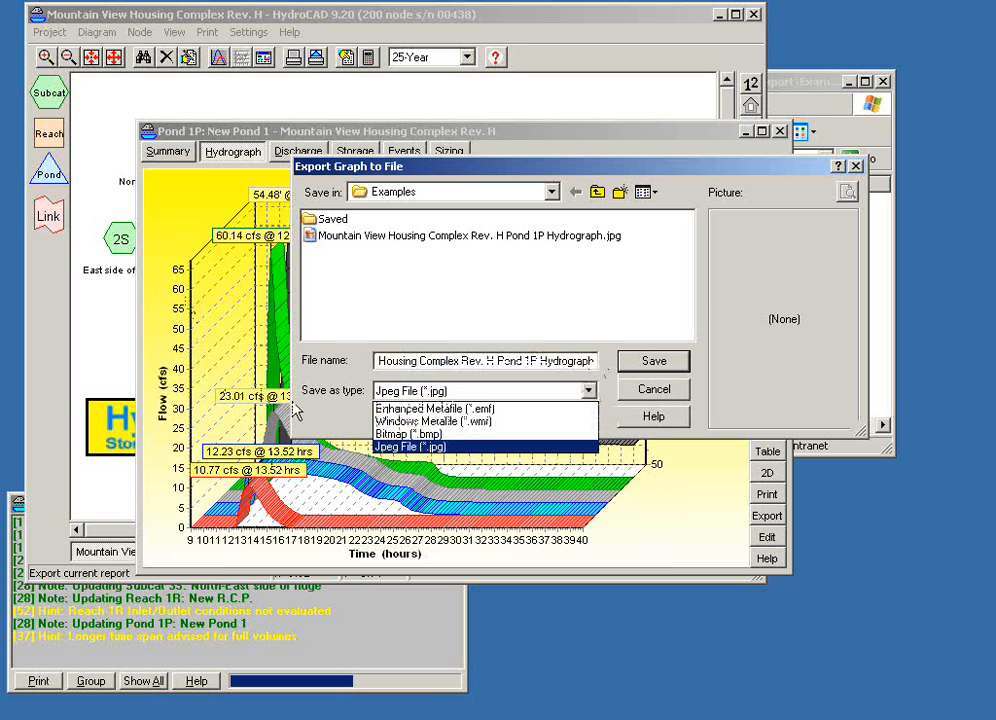
click(414, 410)
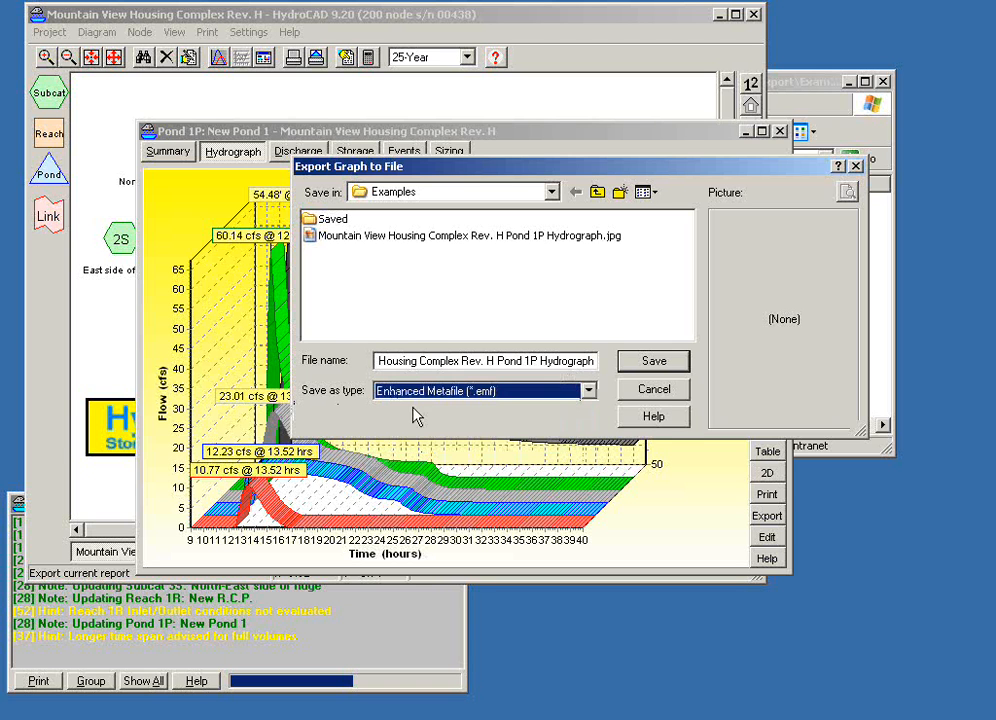
click(652, 368)
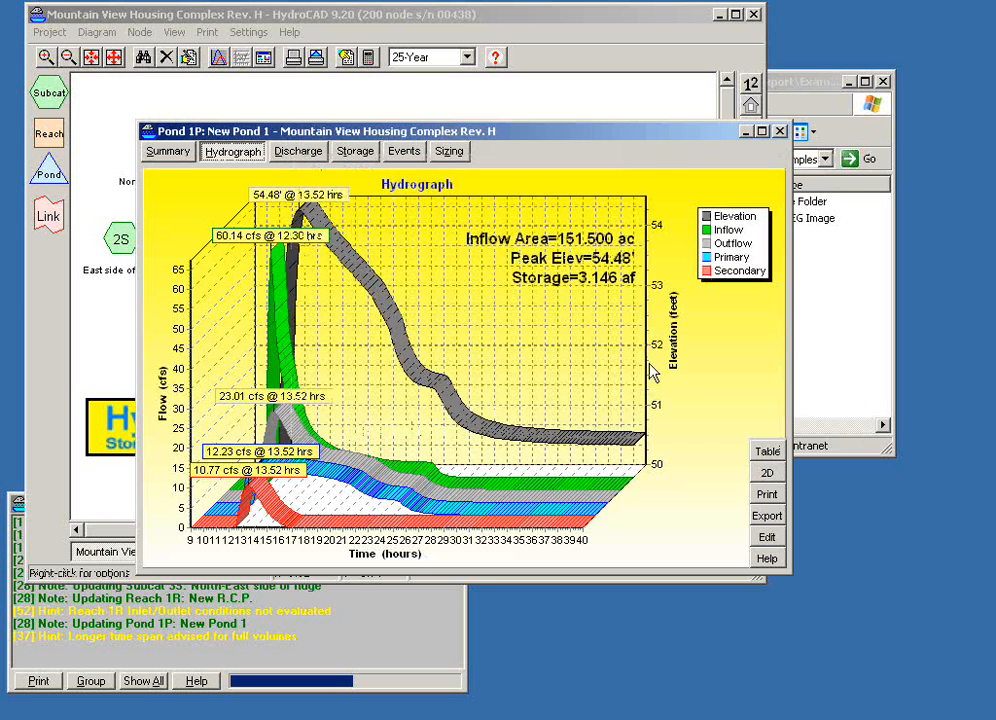
- Switch to the file browser and open the exported Pond 1P Hydrograph.emf in a maximized picture viewer
click(805, 85)
click(640, 238)
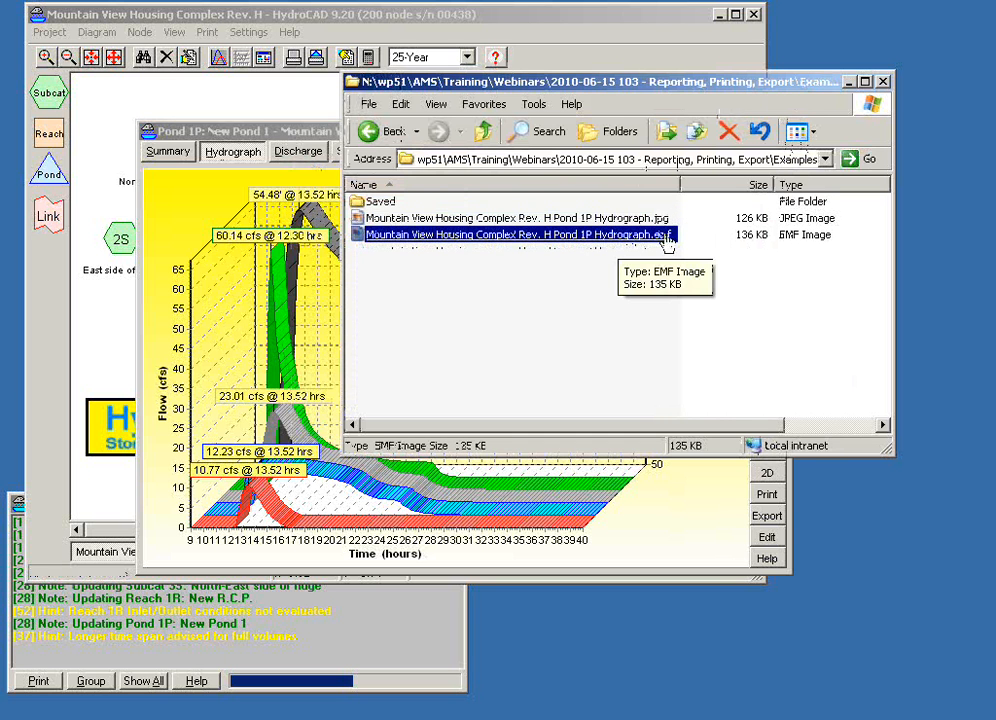
double_click(583, 236)
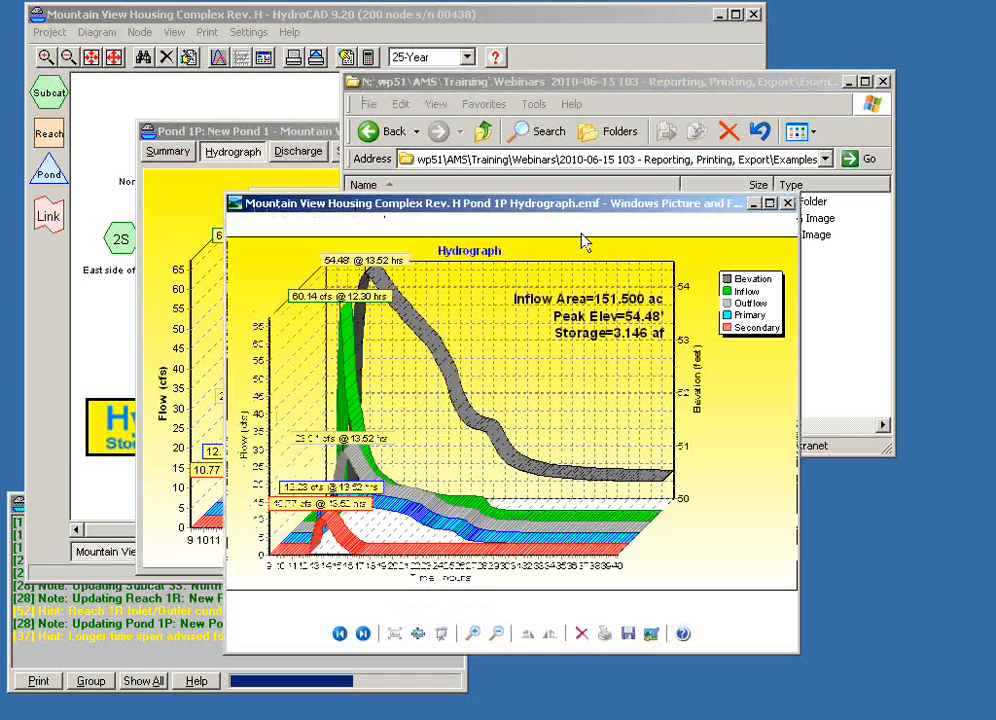
drag(563, 209, 535, 262)
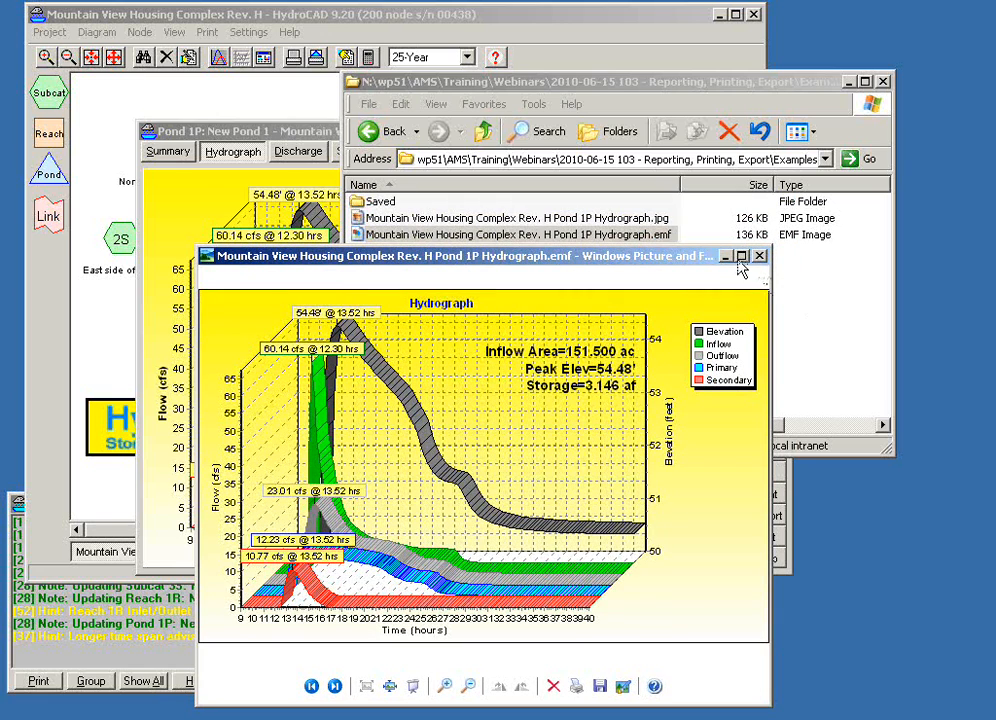
click(740, 258)
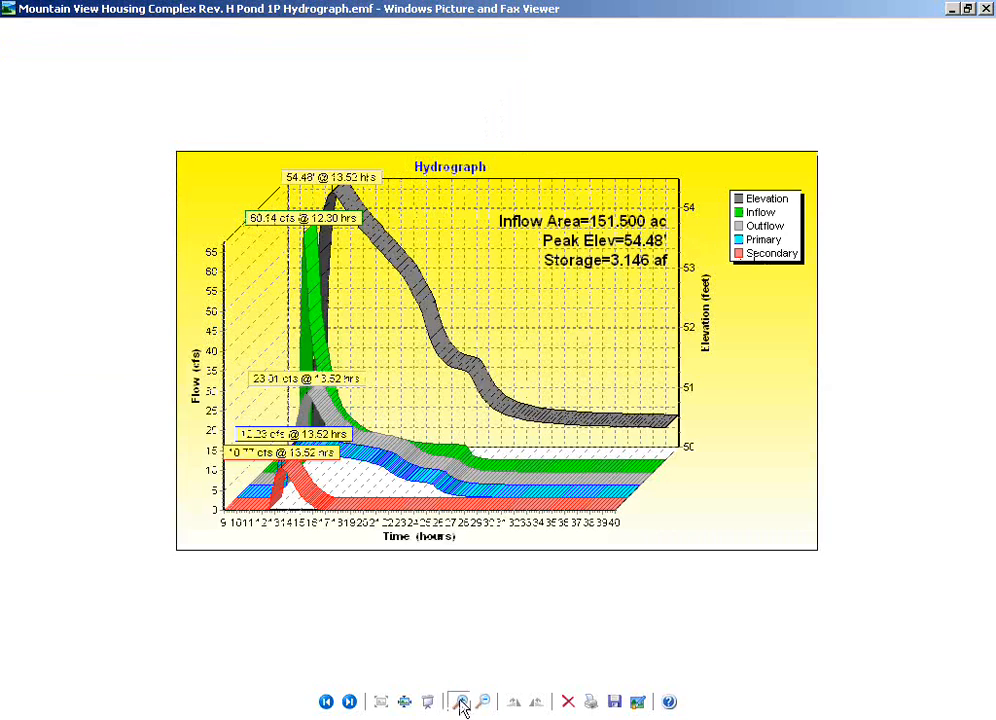
- Examine the line and text quality of the EMF hydrograph at high magnification, zoom back out and close the viewer
click(460, 702)
click(461, 703)
click(460, 702)
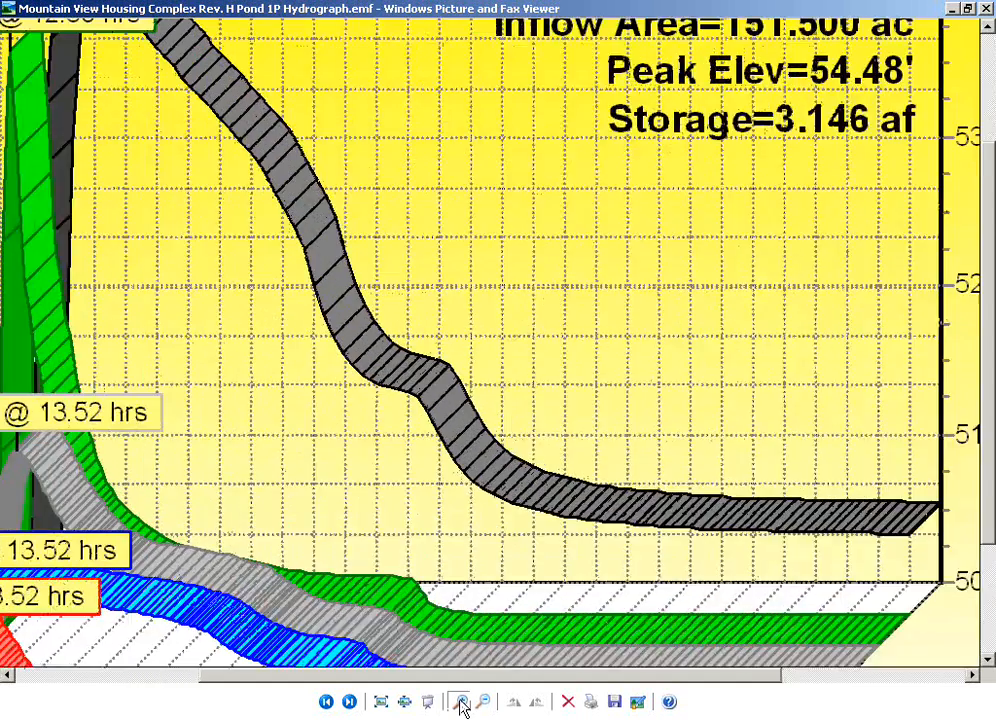
click(460, 702)
click(460, 702)
click(460, 702)
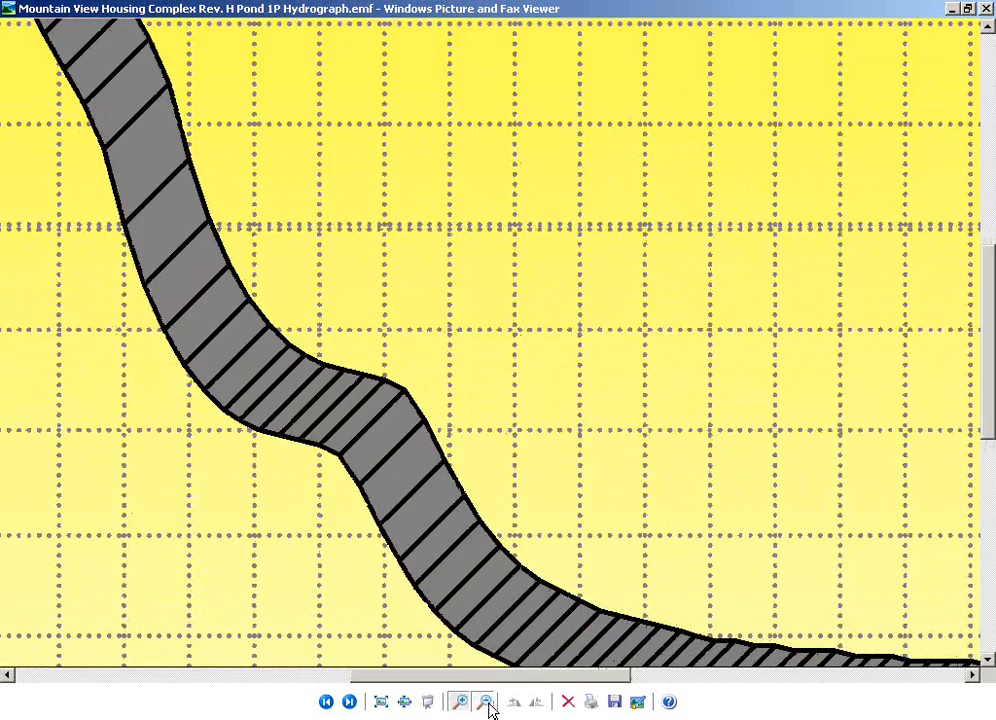
click(486, 703)
click(486, 703)
click(486, 703)
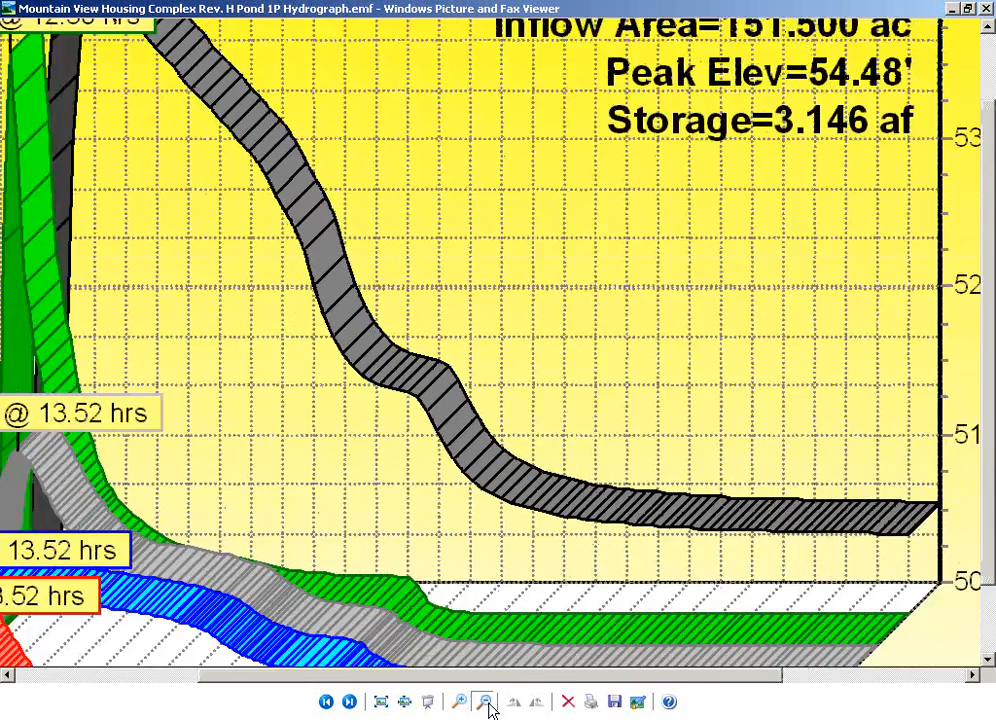
click(486, 703)
click(486, 703)
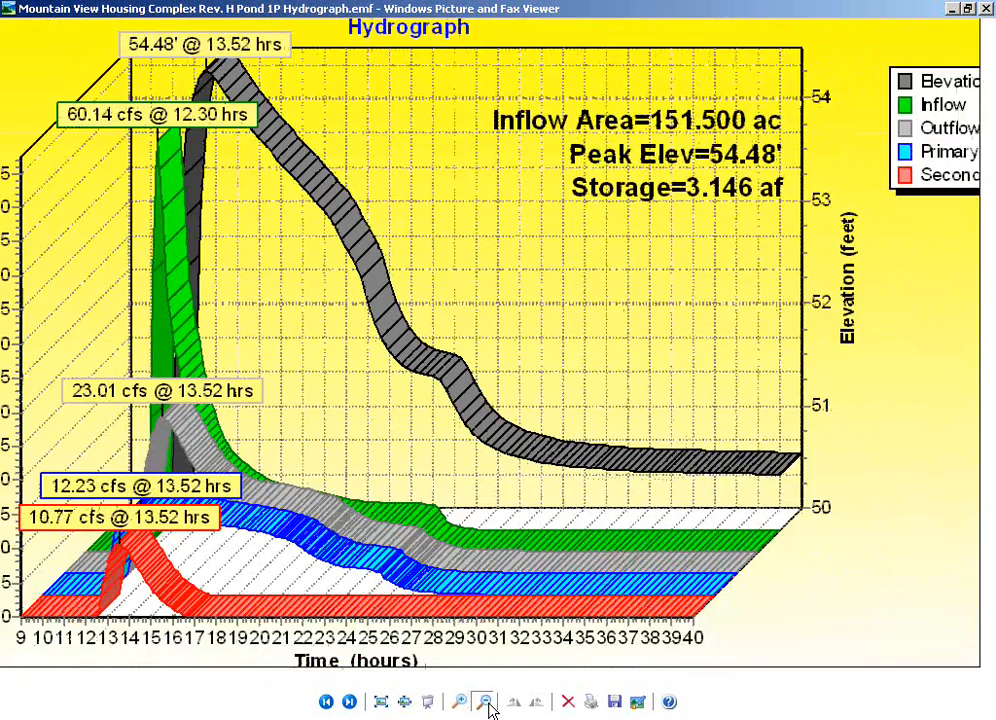
click(486, 703)
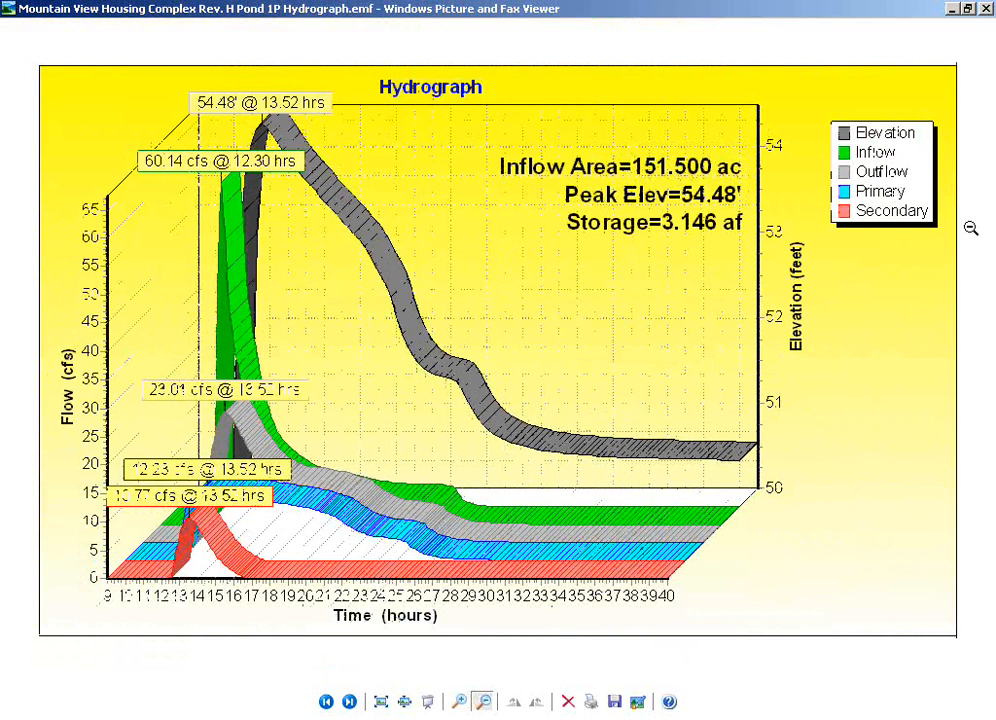
click(986, 12)
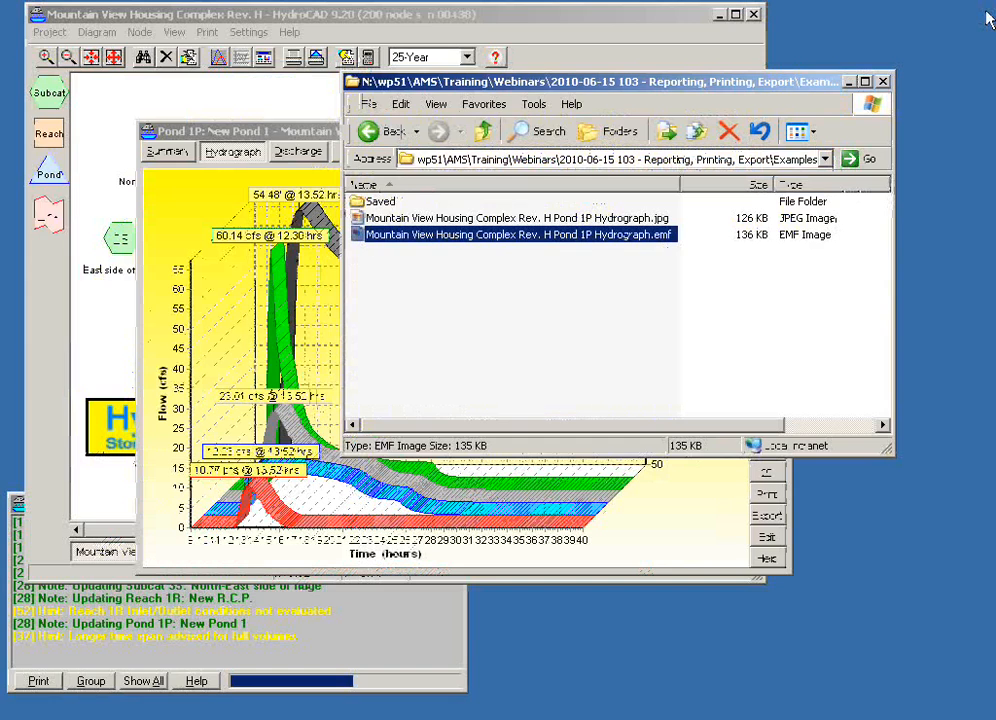
- Return to the Pond 1P report and export its hydrograph graph to the Examples folder as a Bitmap (*.bmp), keeping the proposed name
click(285, 132)
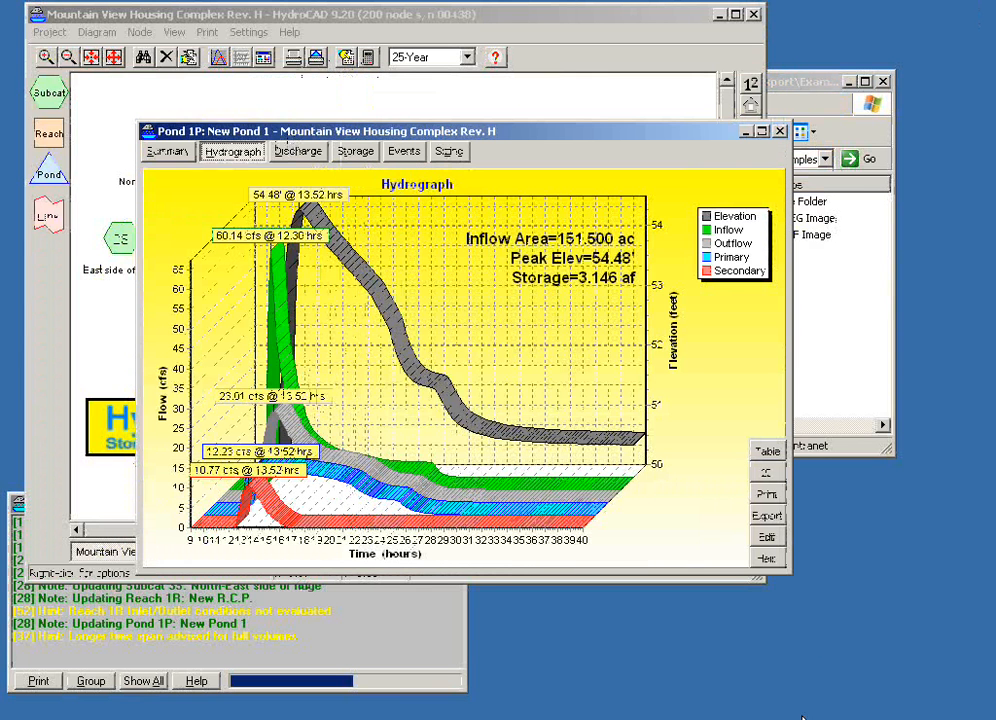
click(767, 516)
click(589, 391)
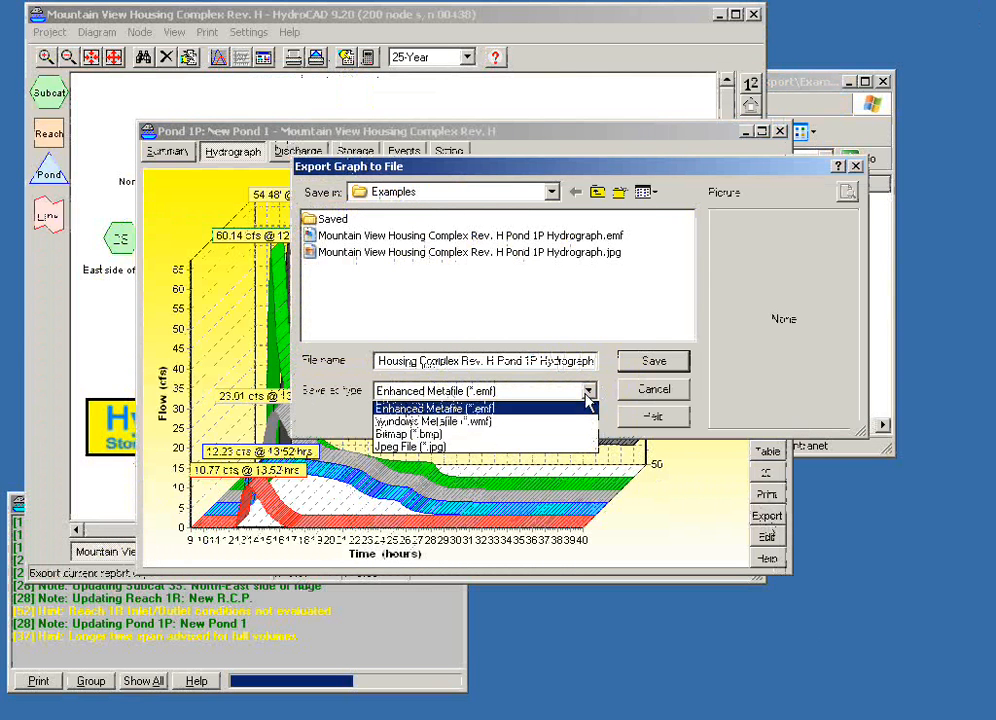
click(417, 435)
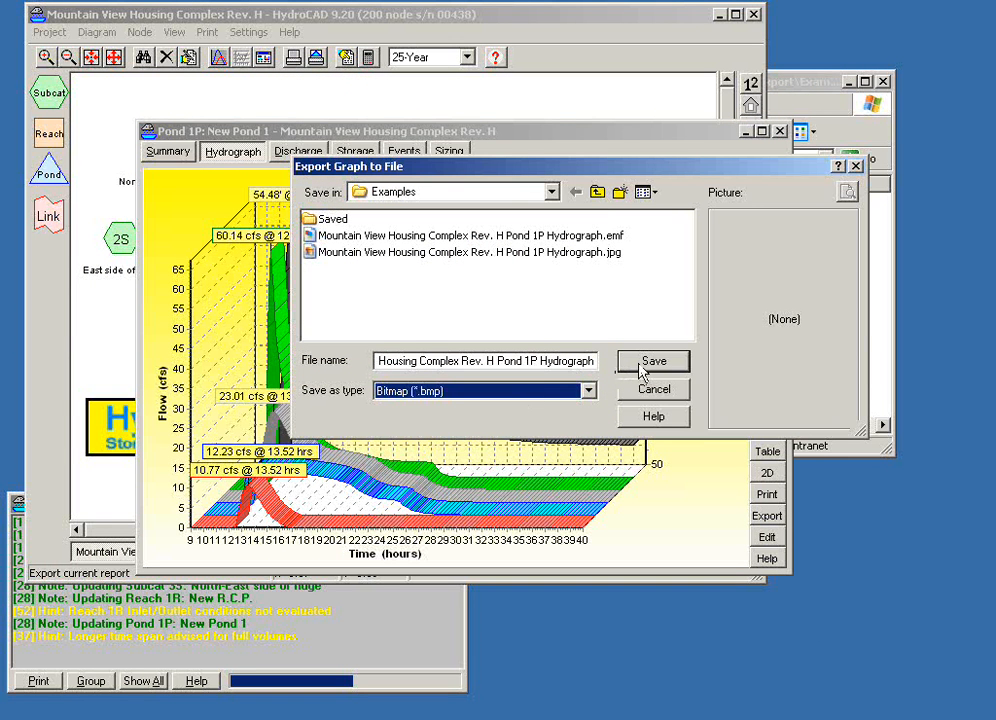
click(650, 362)
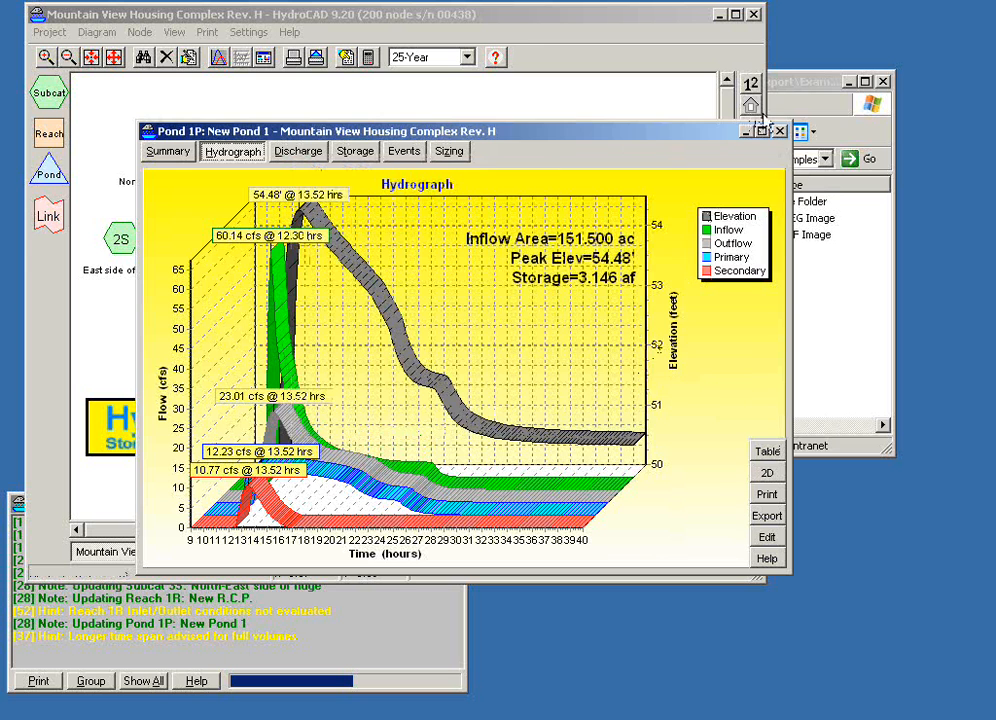
- Switch to the file browser and open the exported Pond 1P Hydrograph.bmp in the picture viewer
click(785, 97)
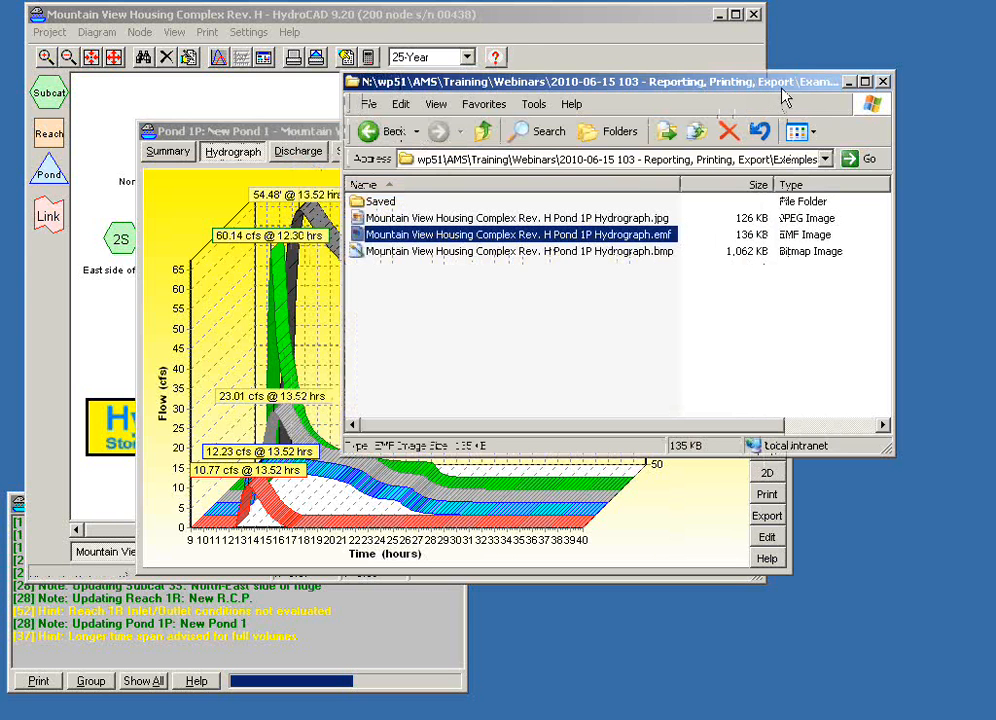
click(582, 252)
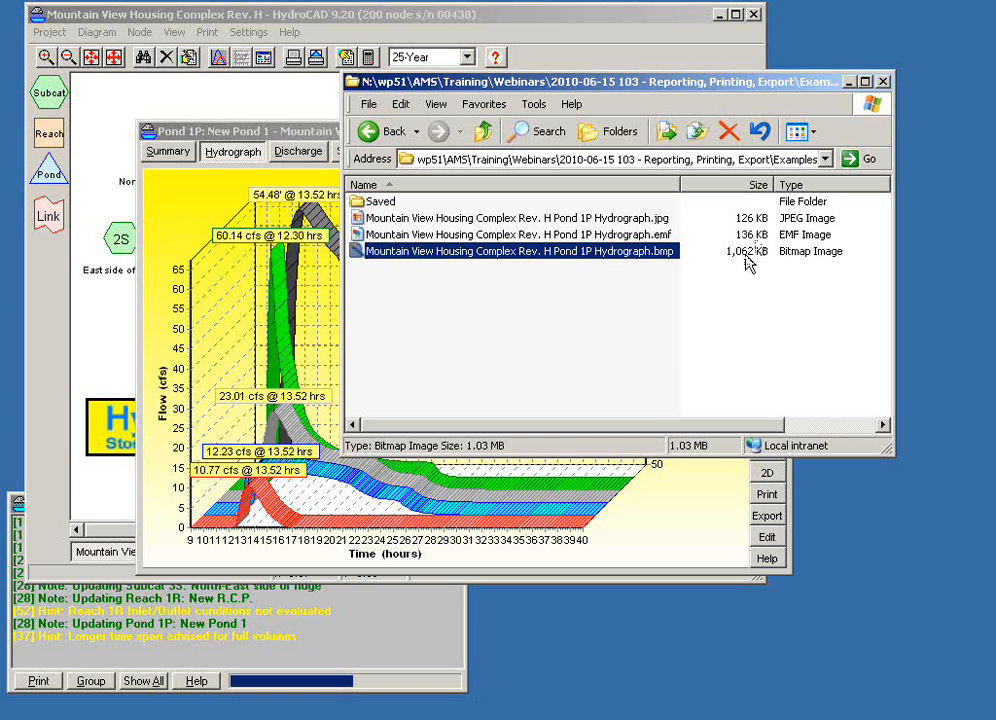
click(627, 256)
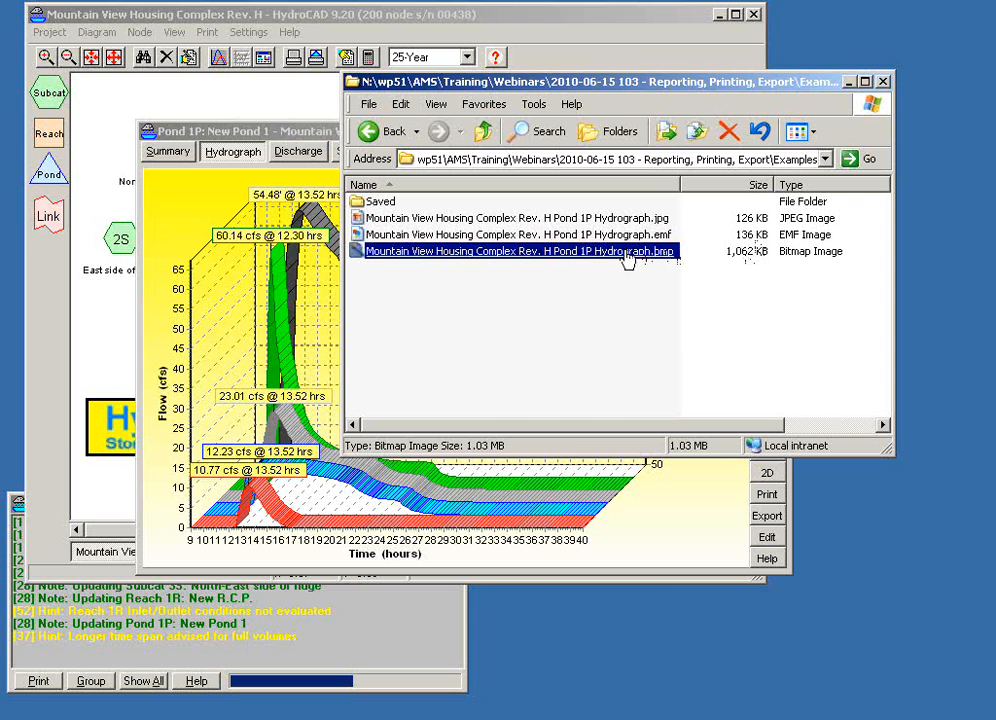
double_click(627, 256)
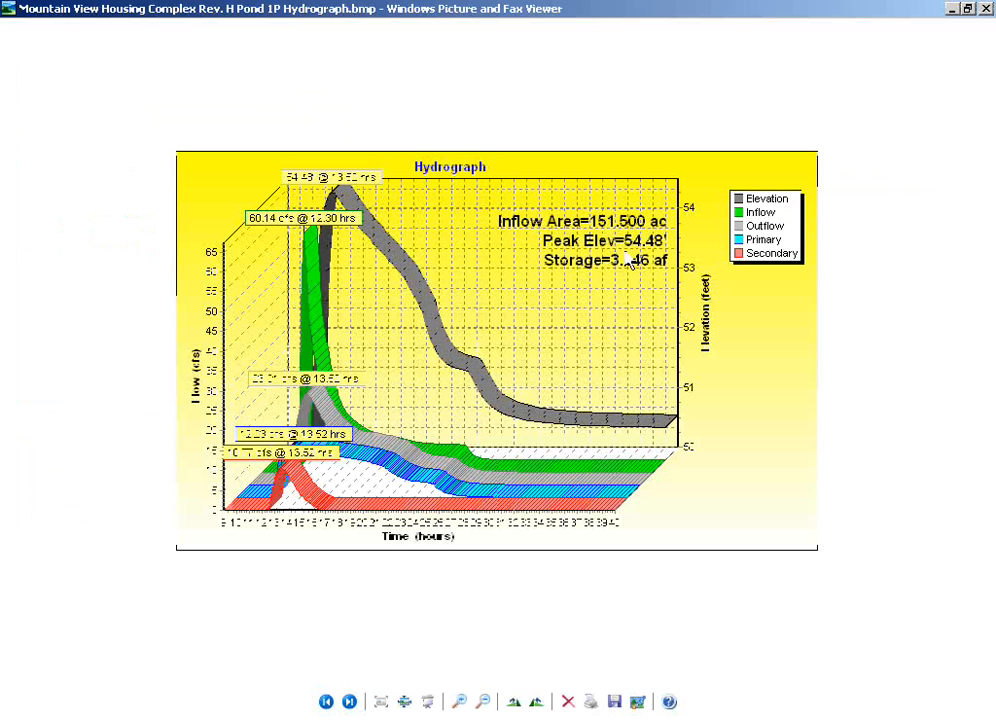
- Examine the pixel quality of the bitmap hydrograph at high magnification, zoom back out and close the viewer
click(460, 703)
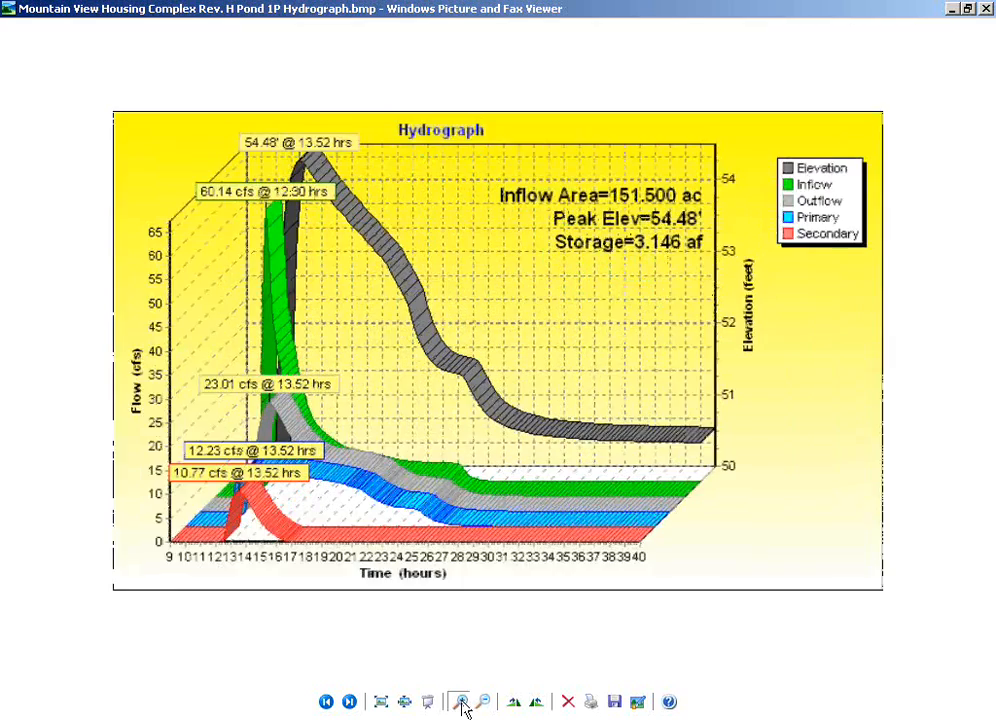
click(461, 703)
click(461, 703)
click(461, 703)
click(461, 703)
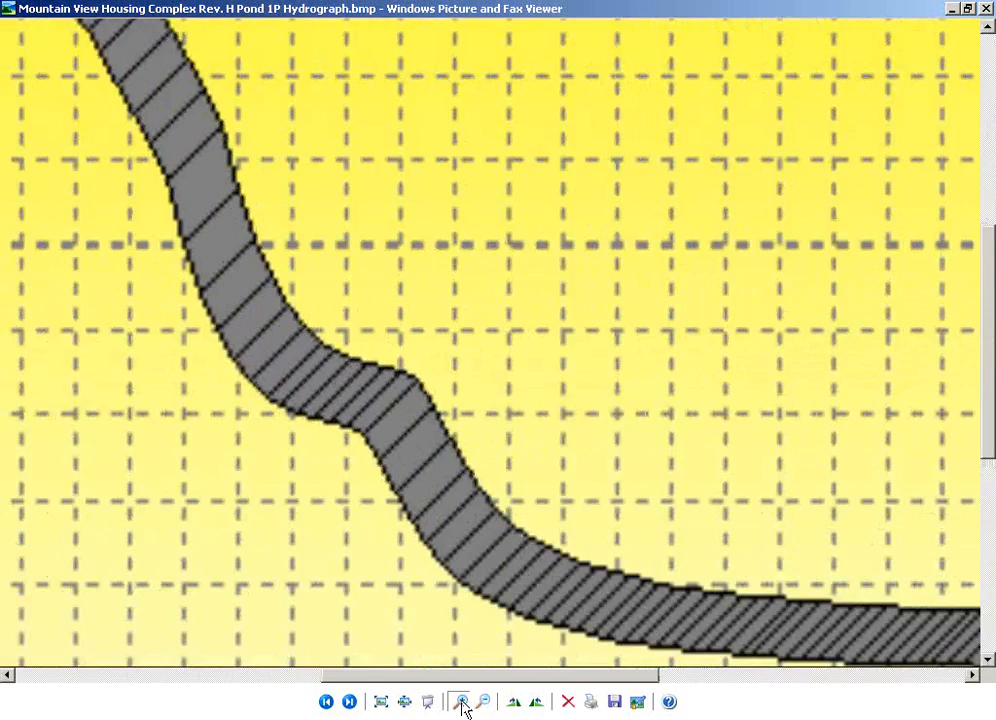
click(461, 703)
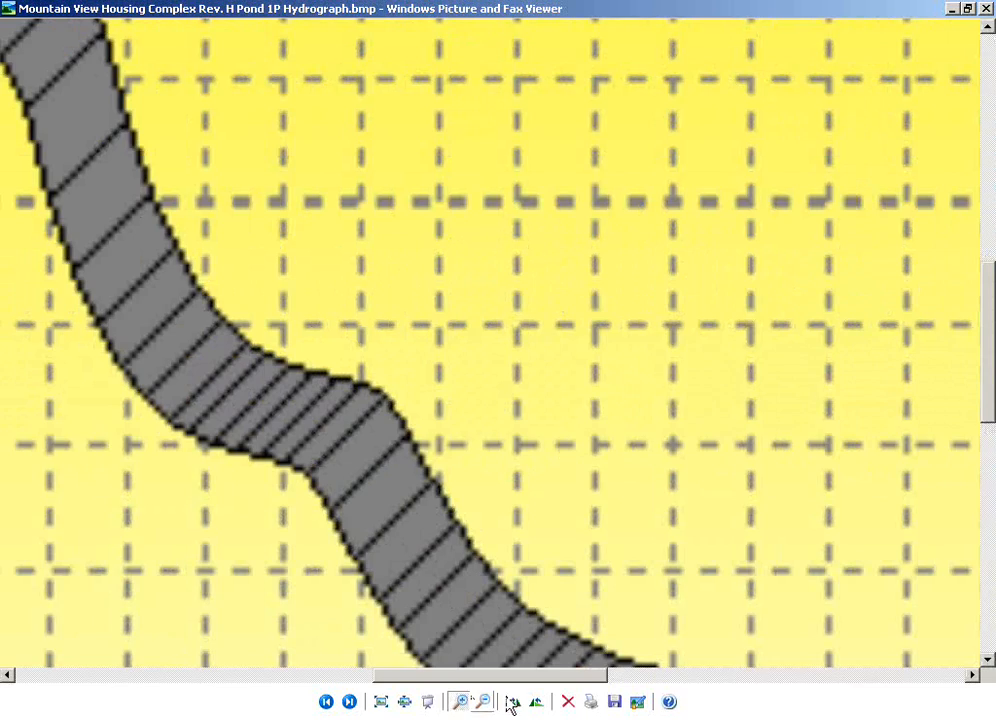
click(486, 704)
click(486, 704)
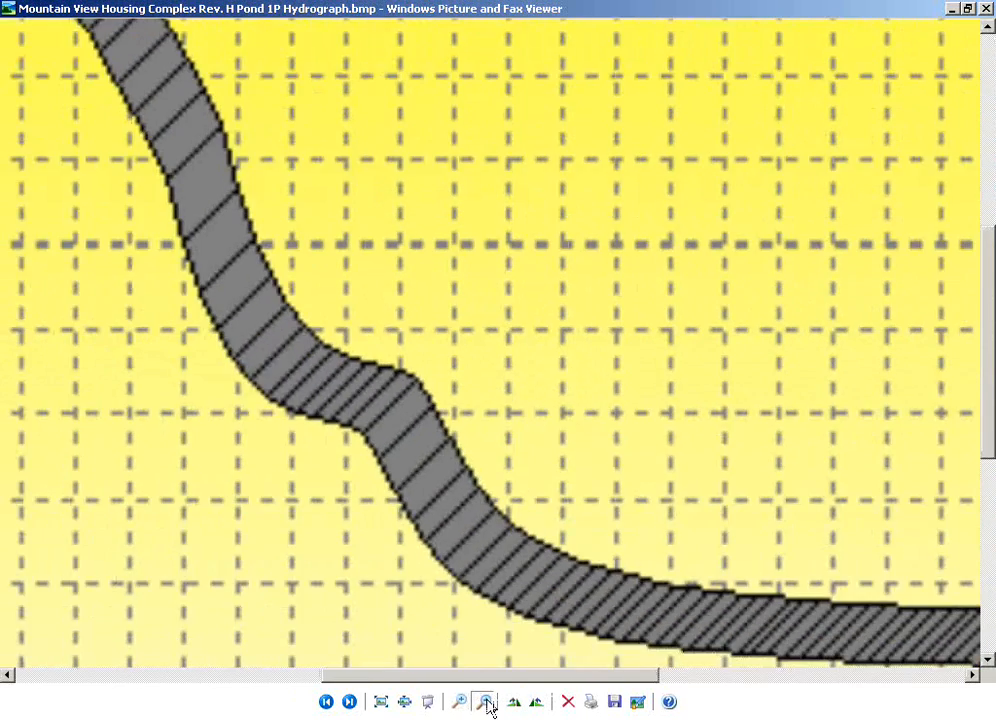
click(486, 704)
click(486, 704)
click(486, 704)
click(486, 704)
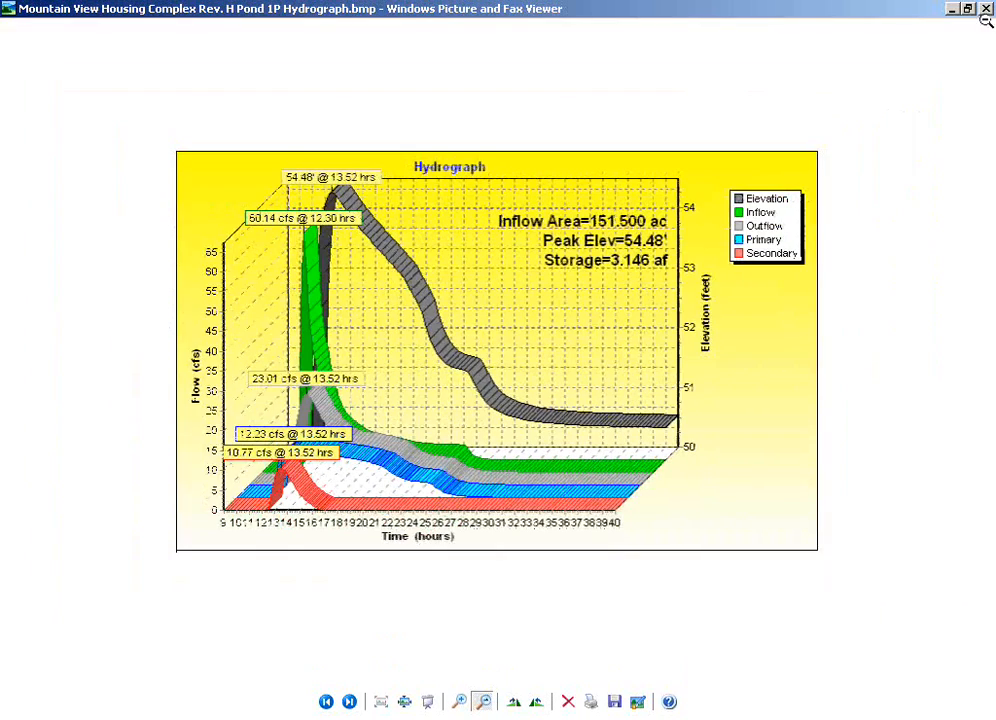
click(986, 8)
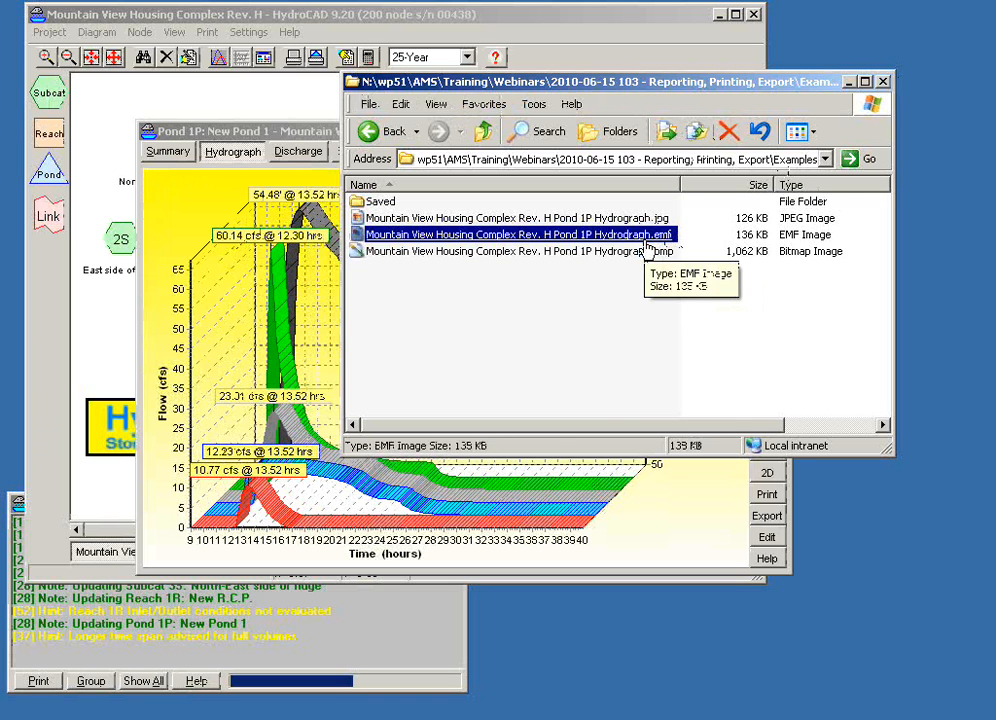
- Switch the Pond 1P report's hydrograph to its table and export it to the Examples folder as an Enhanced Metafile (*.emf)
click(312, 138)
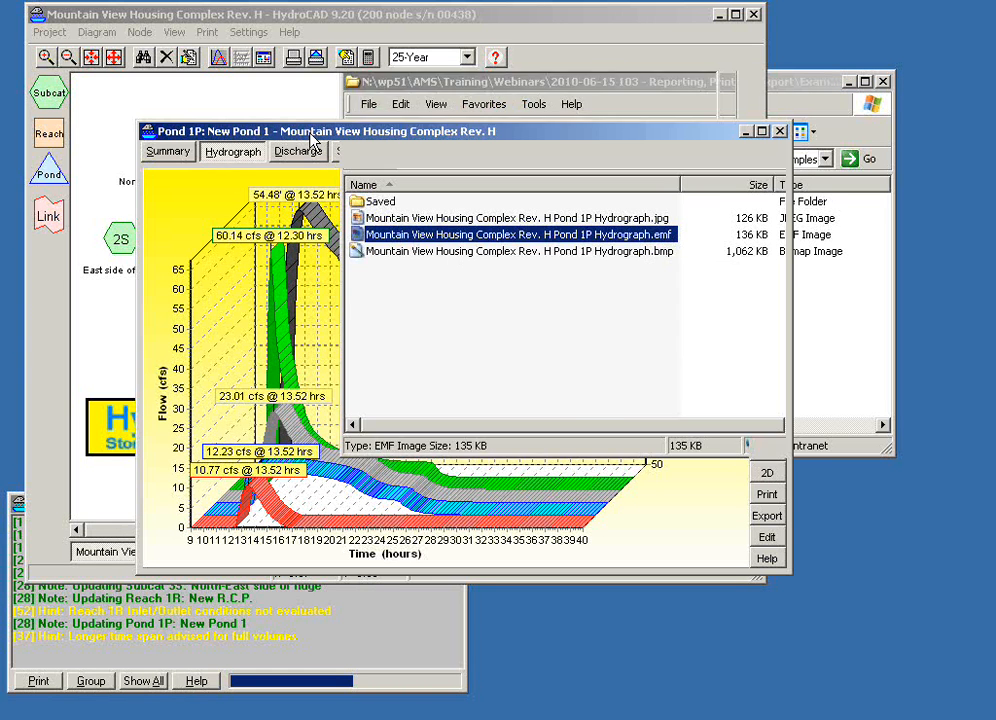
click(234, 158)
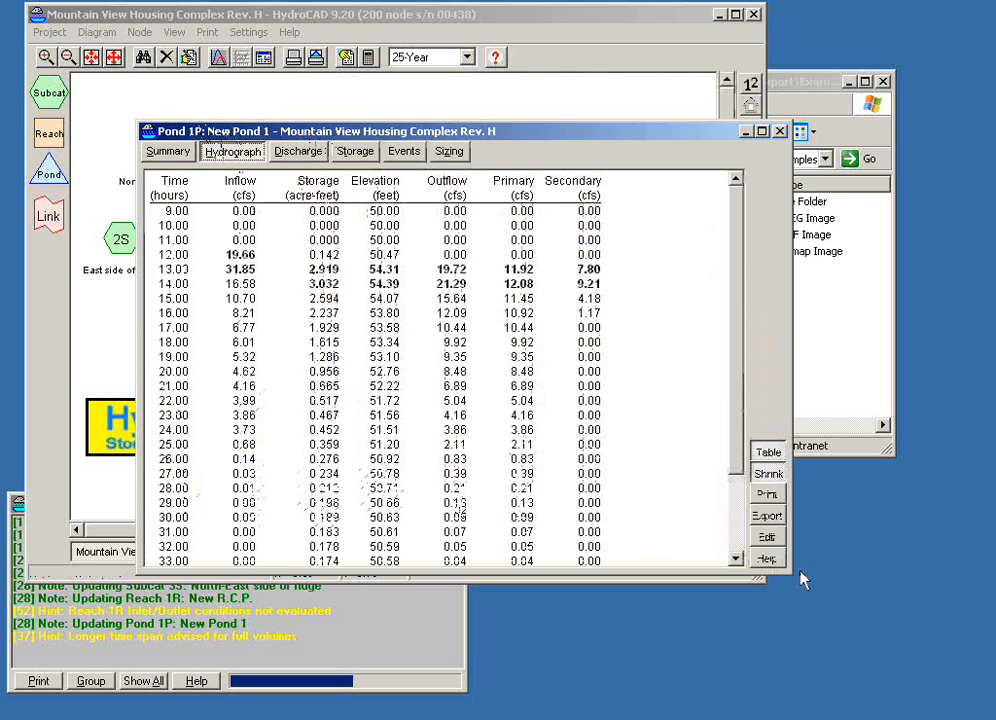
click(767, 516)
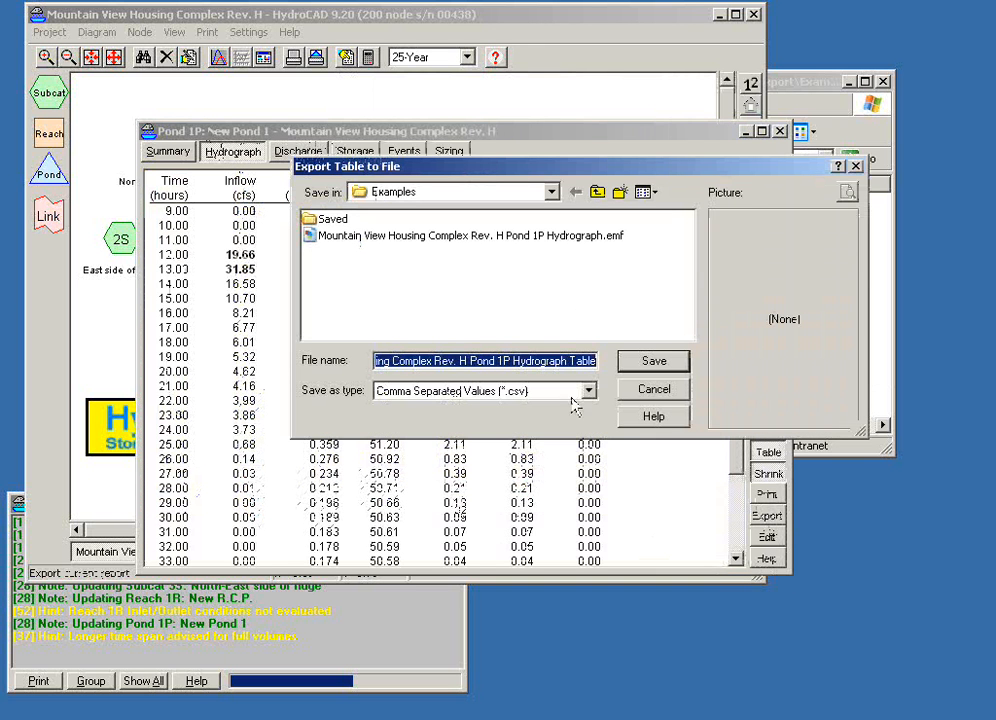
click(589, 392)
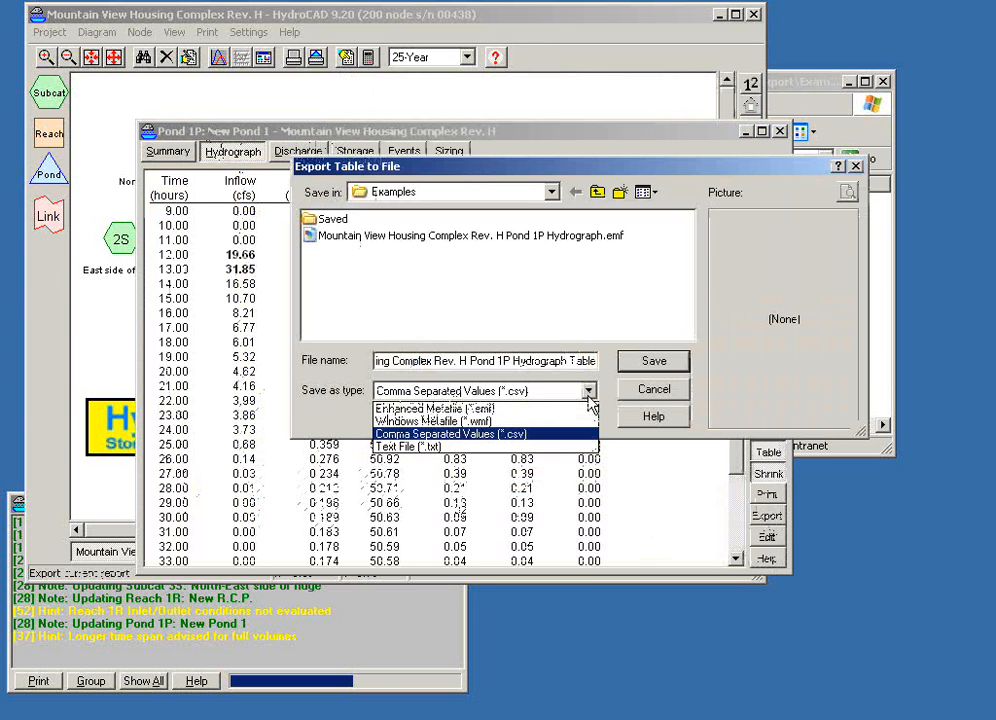
click(441, 409)
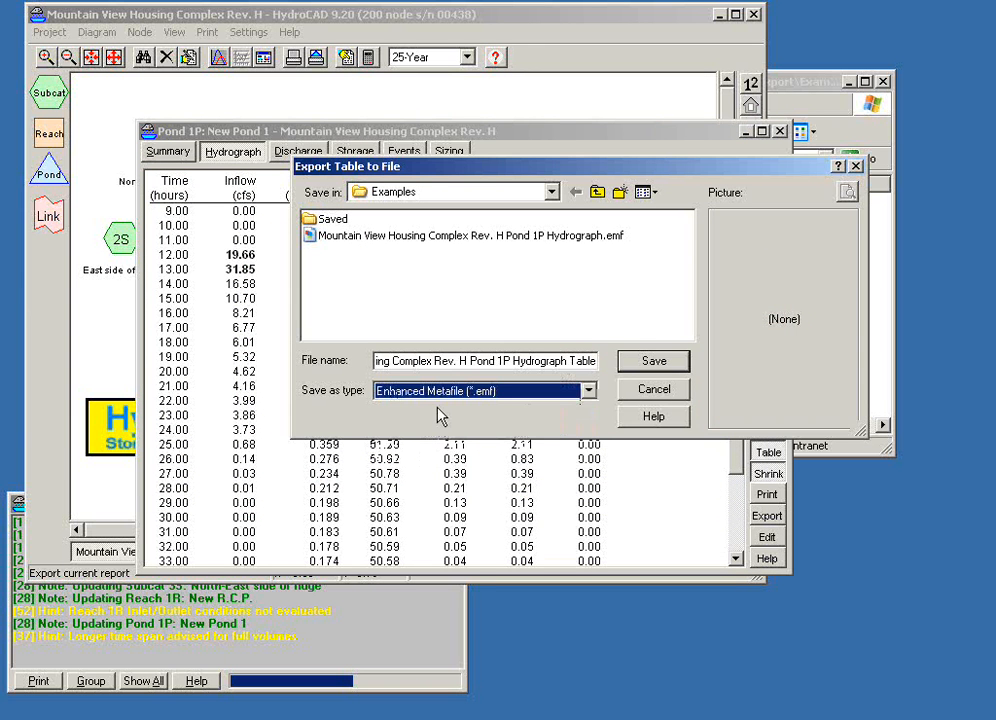
click(650, 360)
- Switch to the file browser and view the exported Pond 1P Hydrograph Table.emf in the picture viewer
click(802, 83)
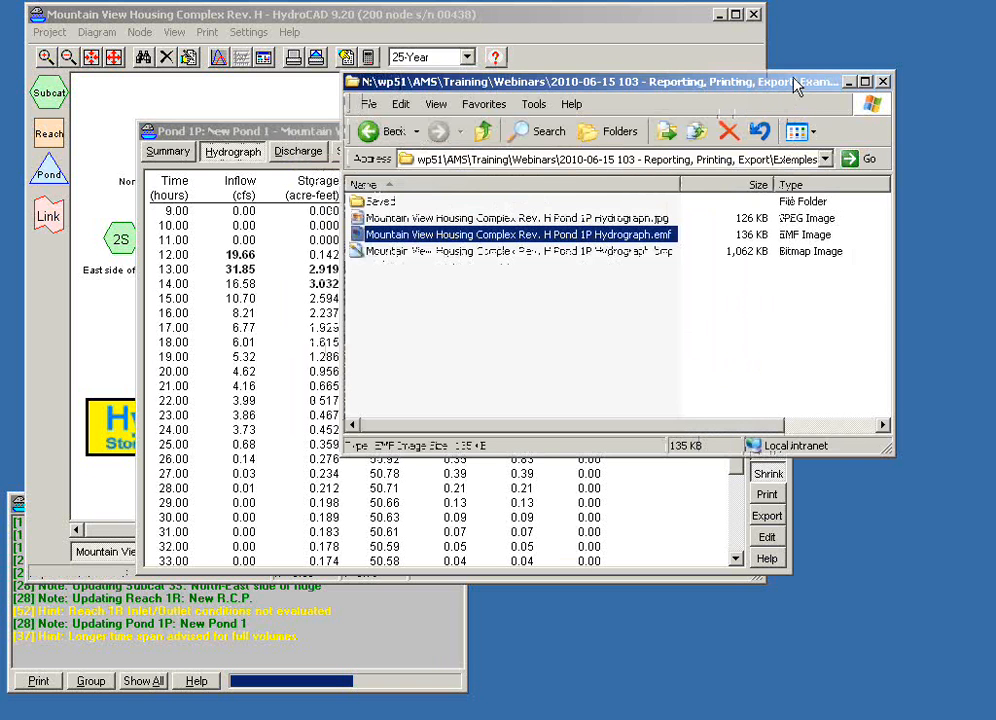
double_click(502, 268)
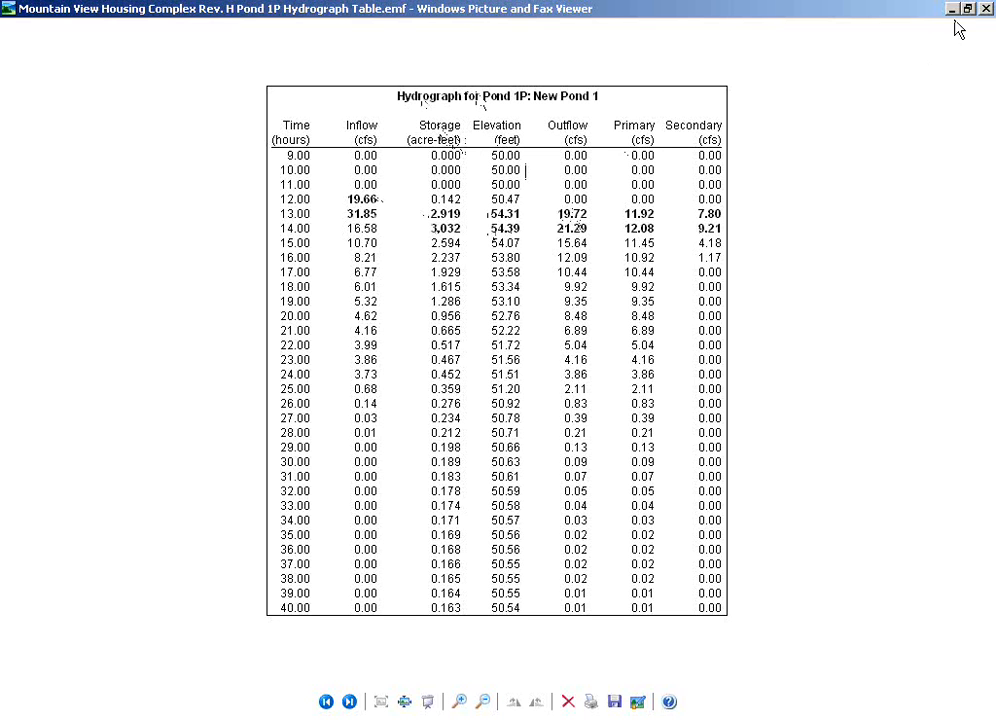
- Close the picture viewer and export the Pond 1P hydrograph table to the Examples folder as a Text File (*.txt)
click(985, 9)
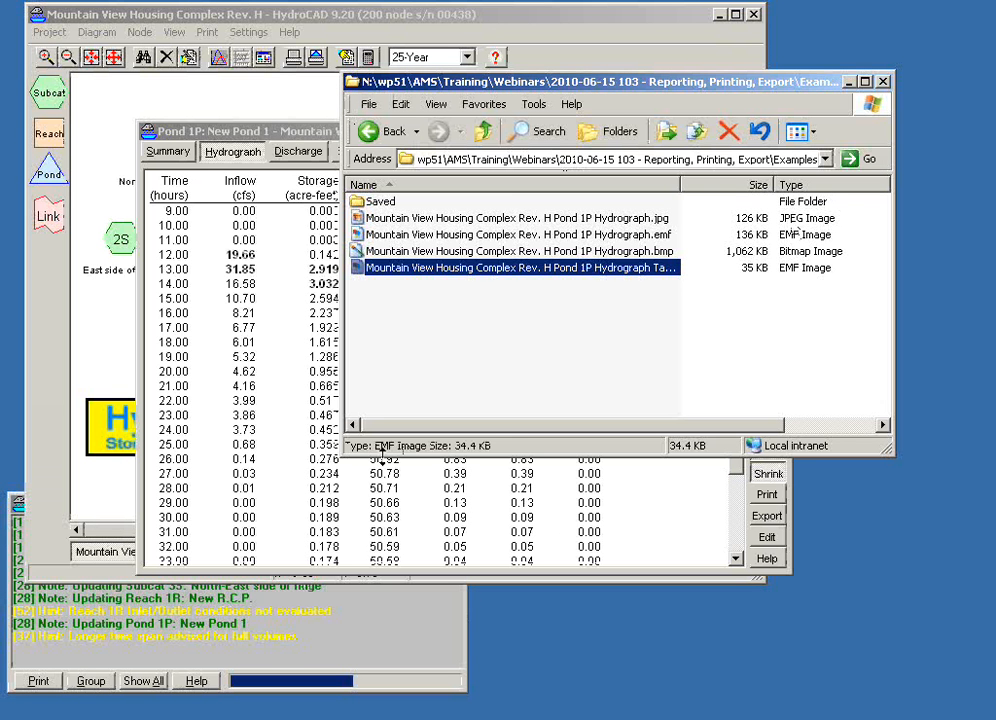
click(767, 516)
click(589, 391)
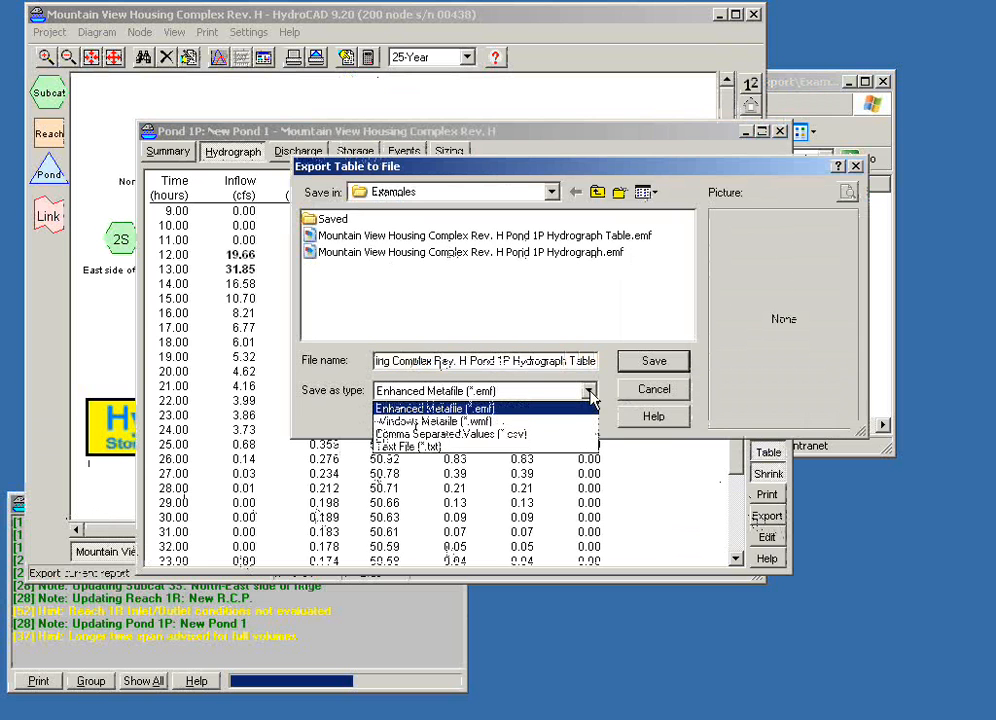
click(412, 447)
click(652, 361)
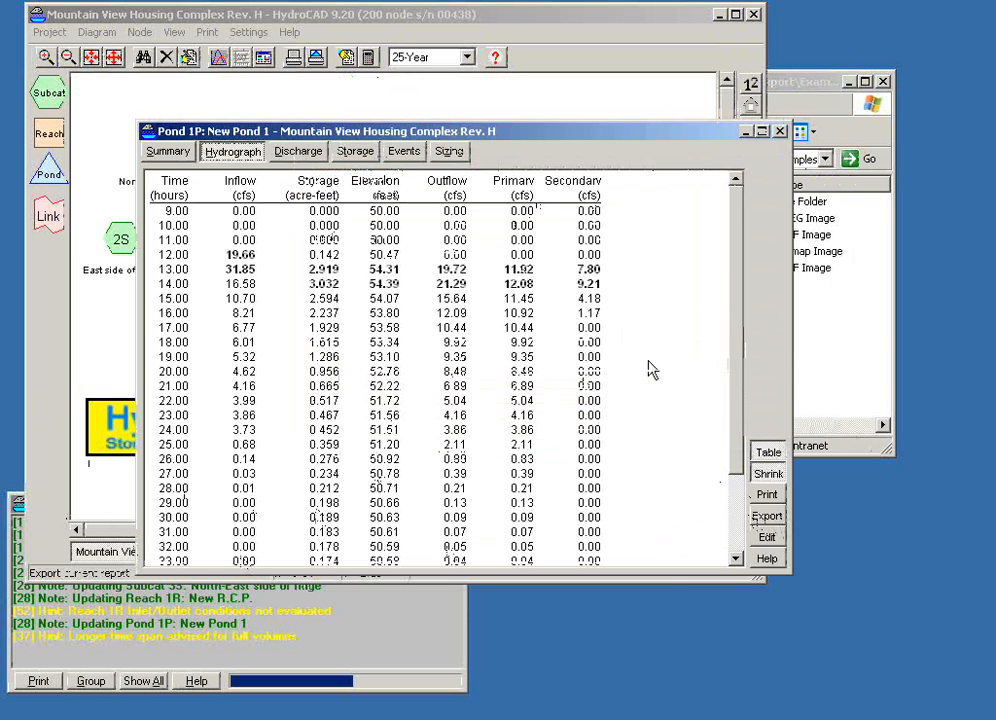
- Switch to the file browser, view the exported Pond 1P Hydrograph Table.txt in Notepad and close it
click(796, 90)
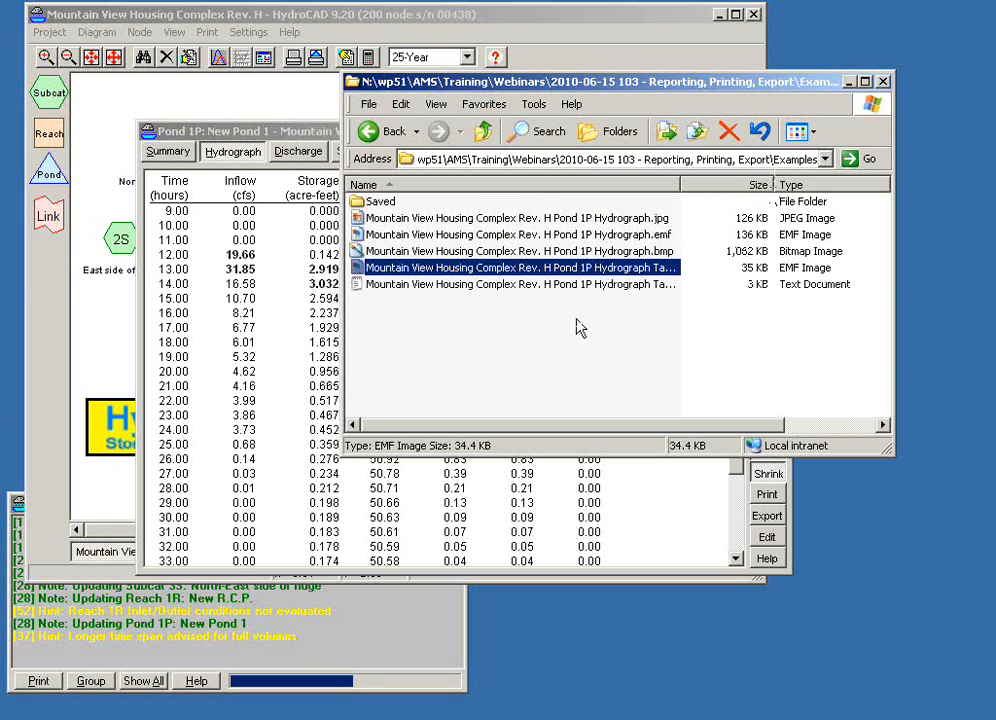
click(480, 288)
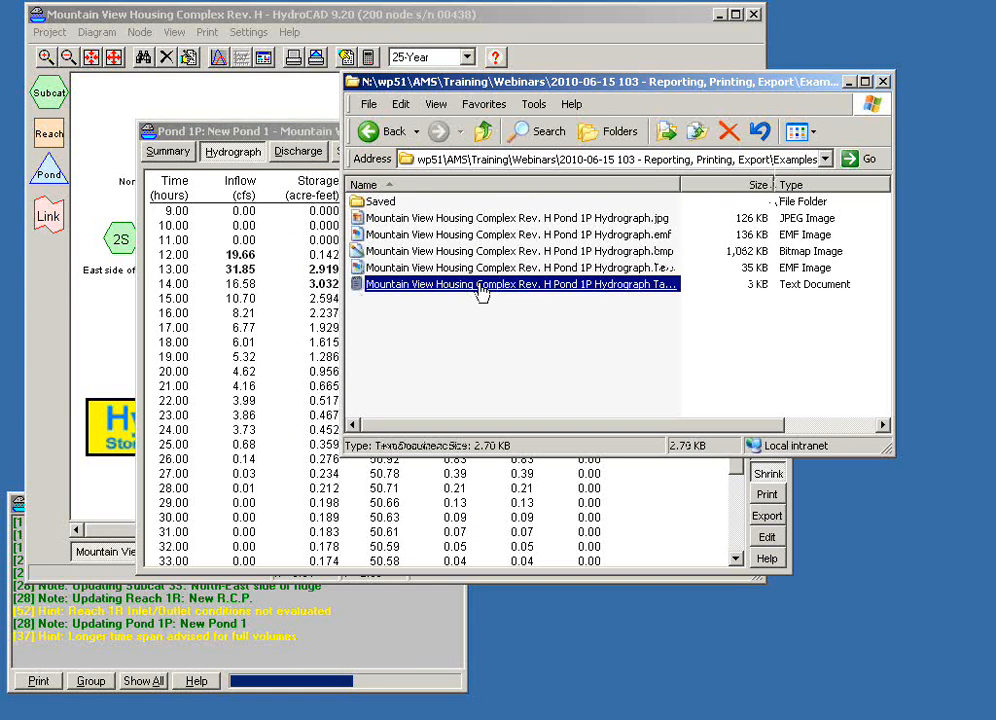
double_click(480, 288)
drag(905, 416, 961, 296)
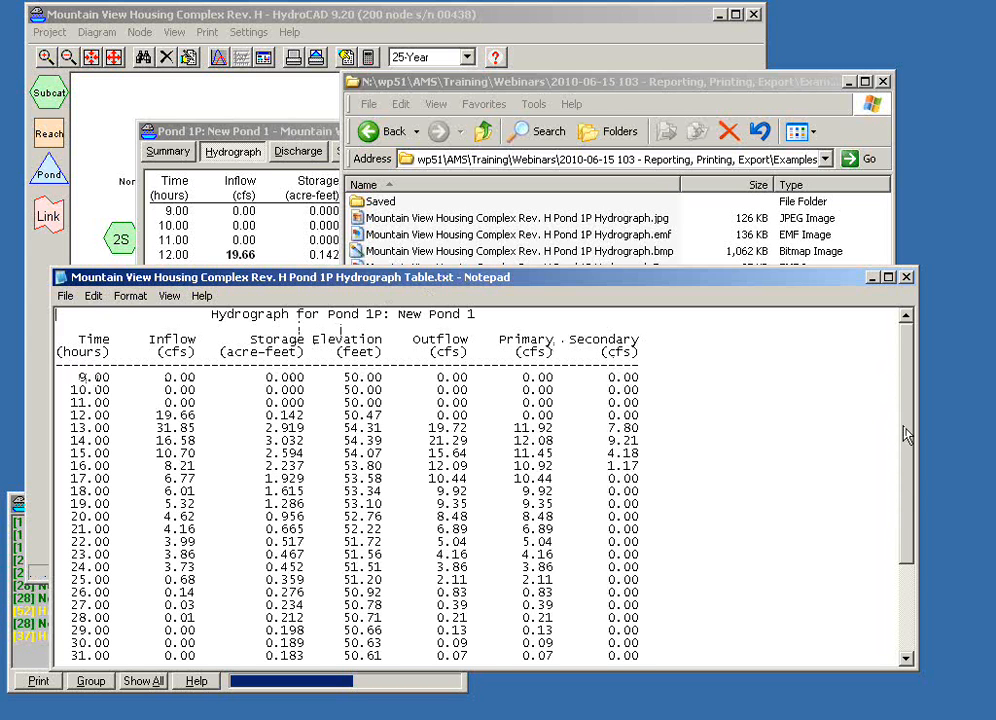
drag(906, 434, 918, 394)
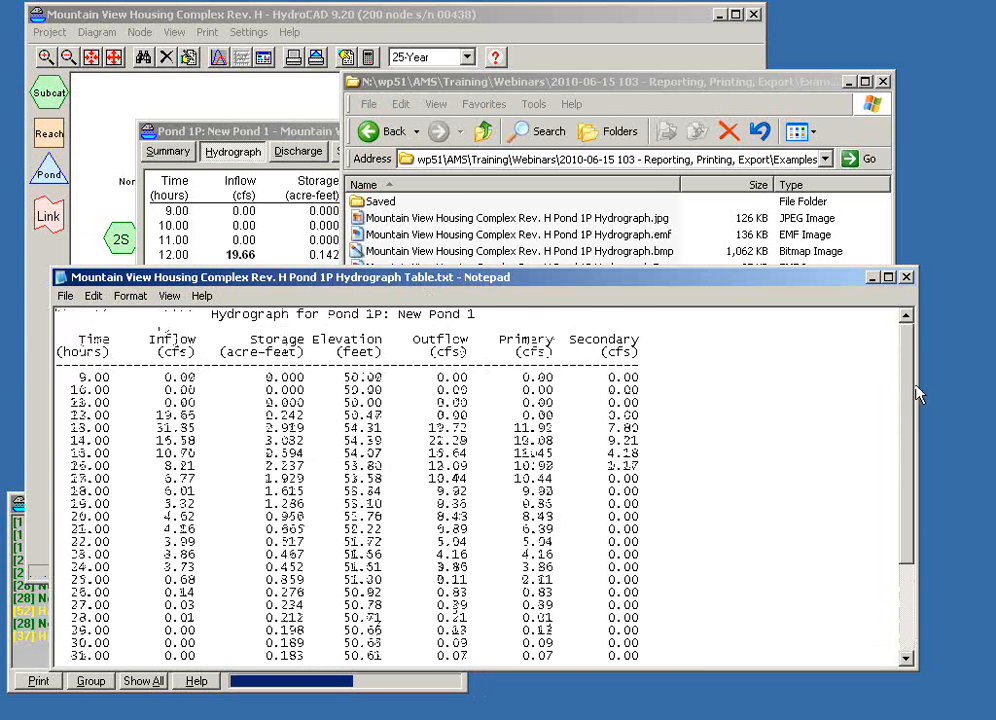
click(906, 277)
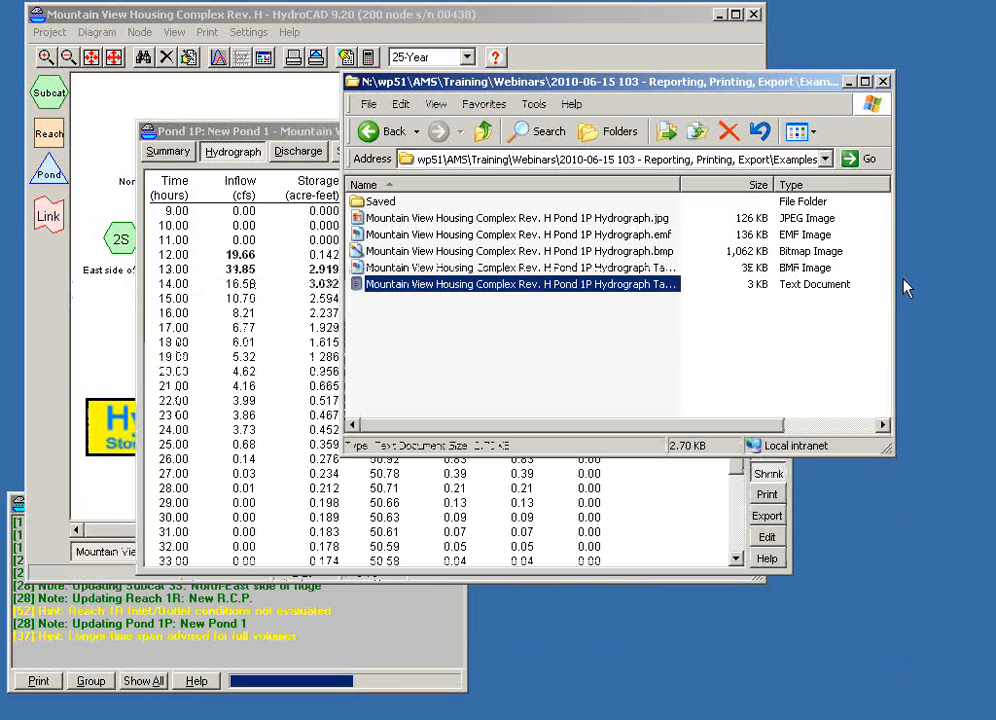
- Export the Pond 1P hydrograph table to the Examples folder as Comma Separated Values (*.csv)
click(767, 517)
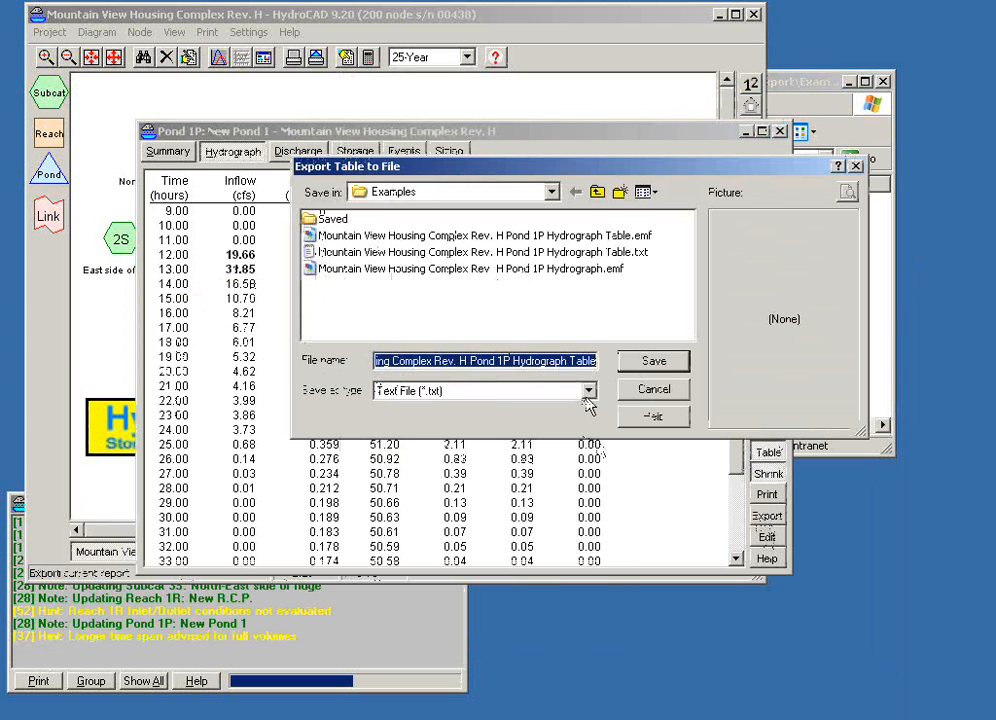
click(589, 391)
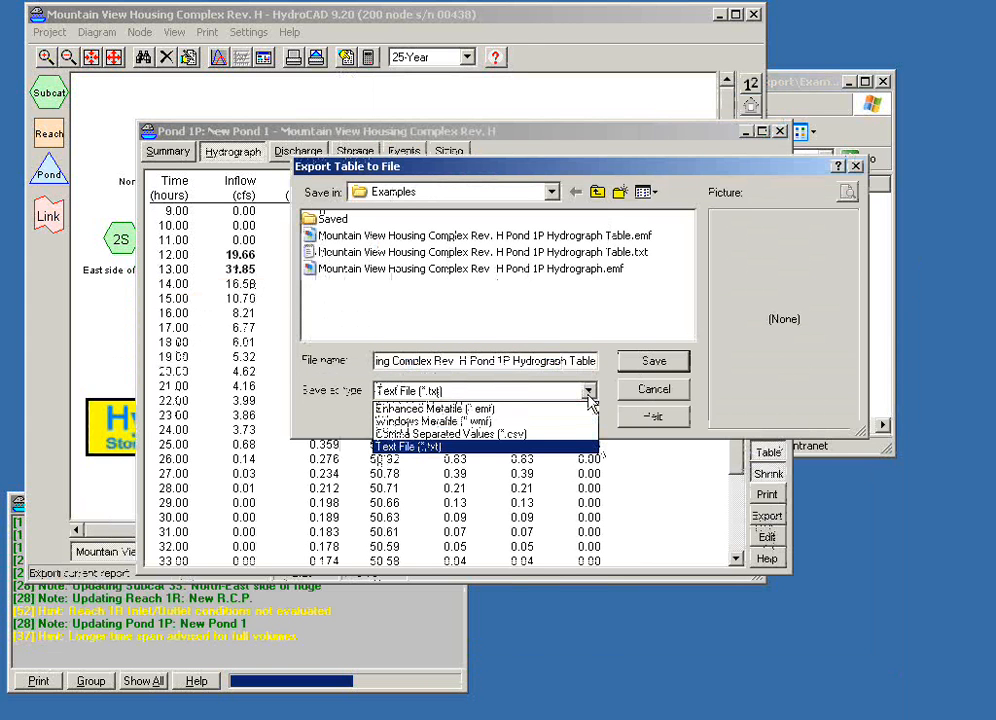
click(478, 436)
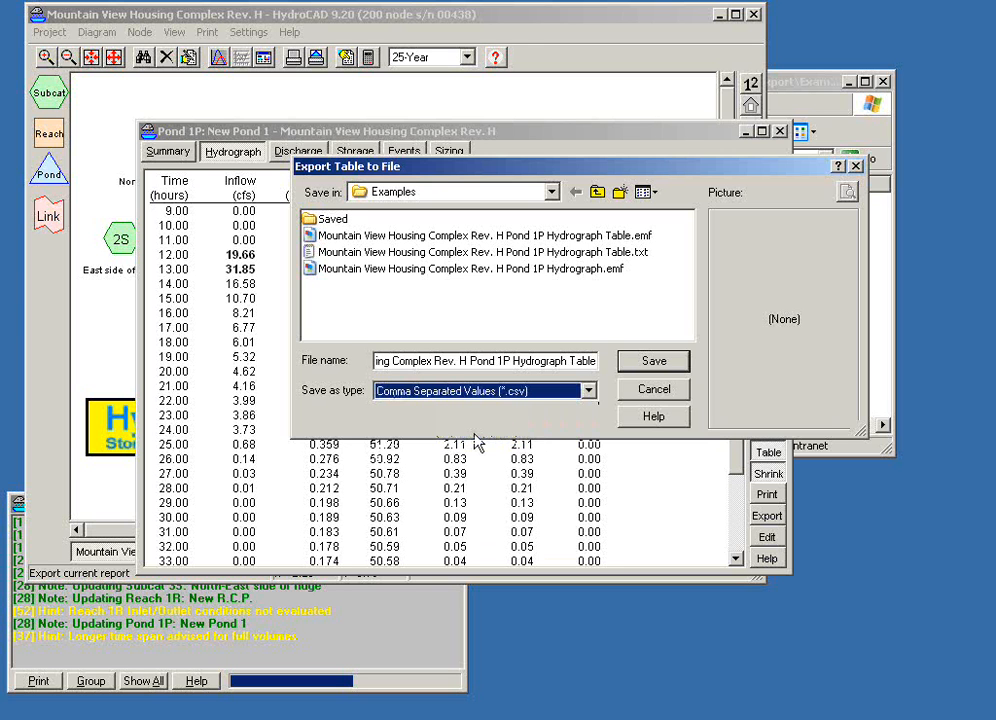
click(654, 366)
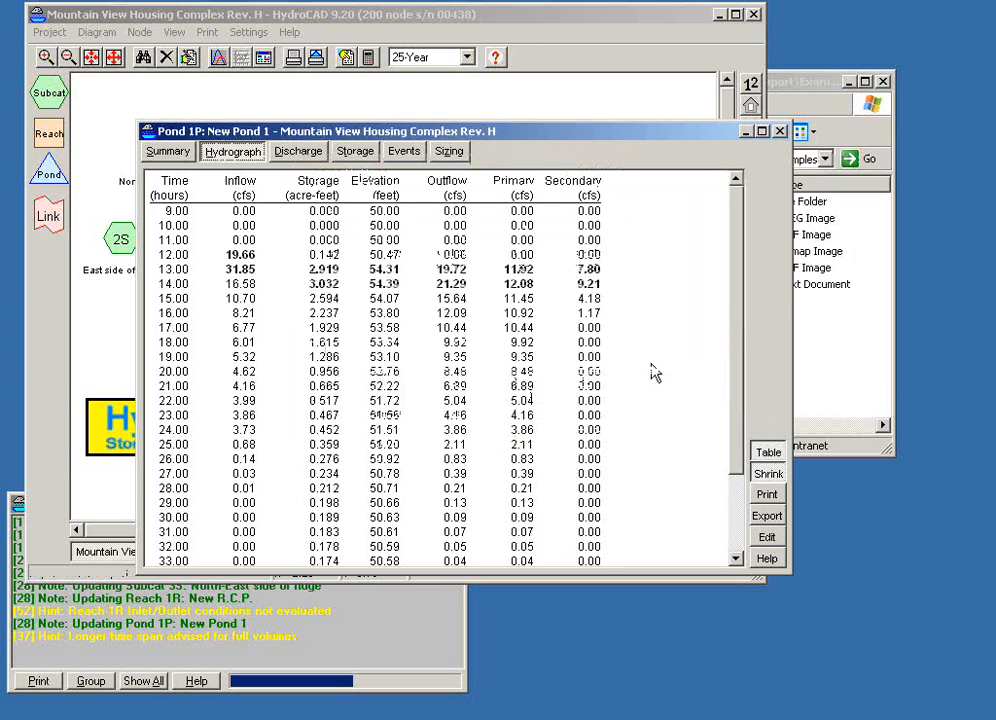
- Switch to the file browser, select the exported CSV table and widen the Name column to show the full file names
click(837, 376)
click(509, 313)
drag(680, 185, 721, 185)
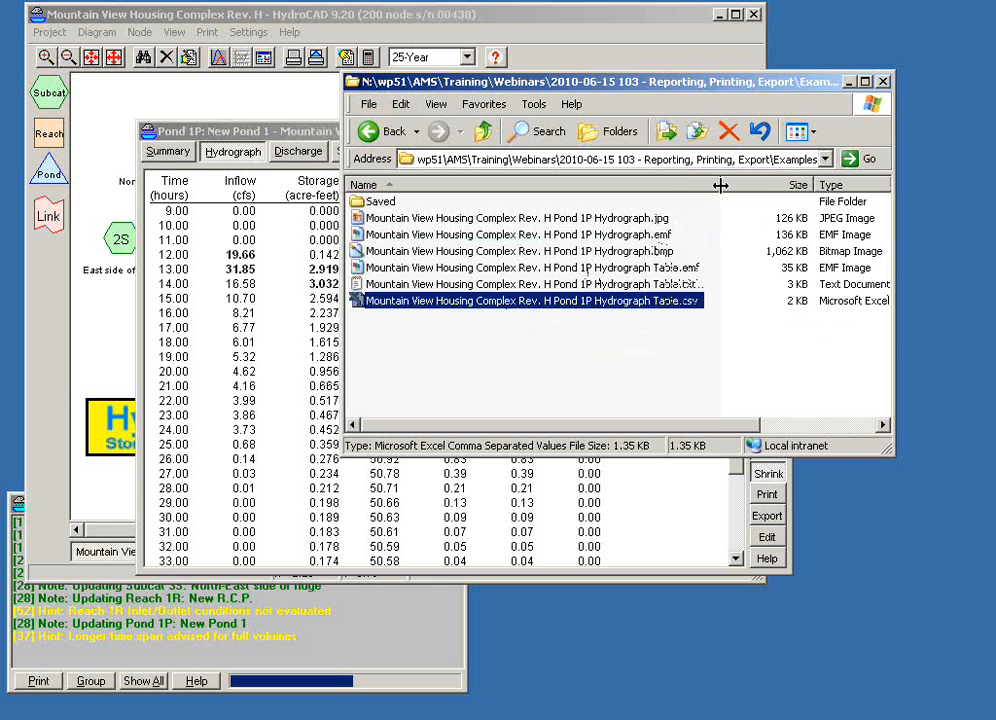
mouse_move(703, 427)
mouse_down()
mouse_move(733, 435)
mouse_move(700, 436)
mouse_up()
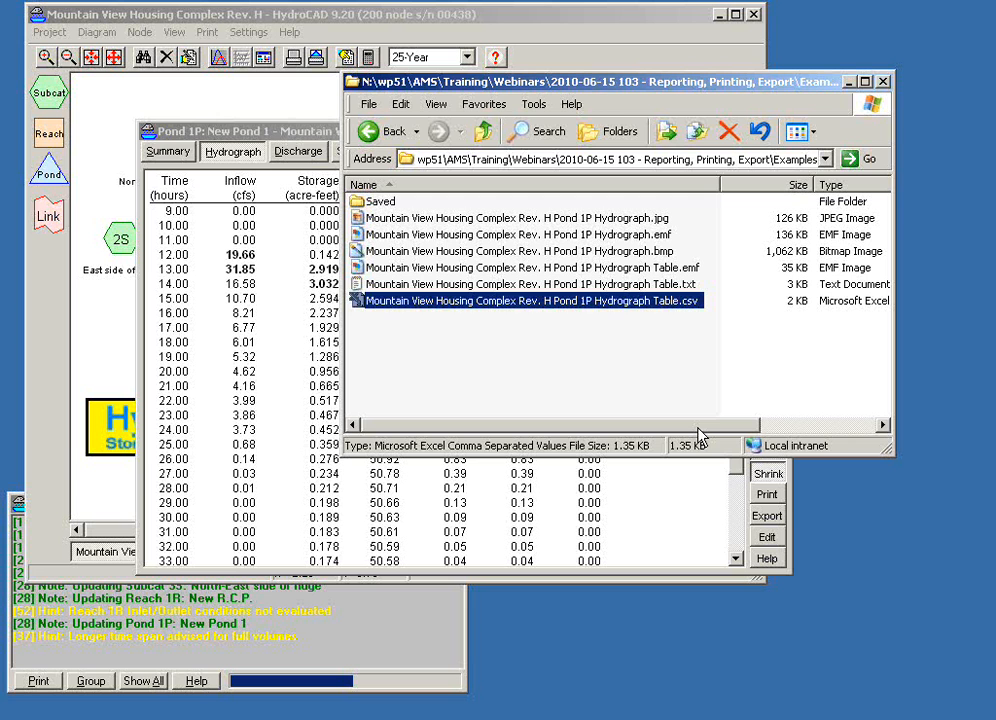
- Open the Pond 1P Hydrograph Table.csv with Notepad, examine its comma-separated rows and close it
right_click(629, 311)
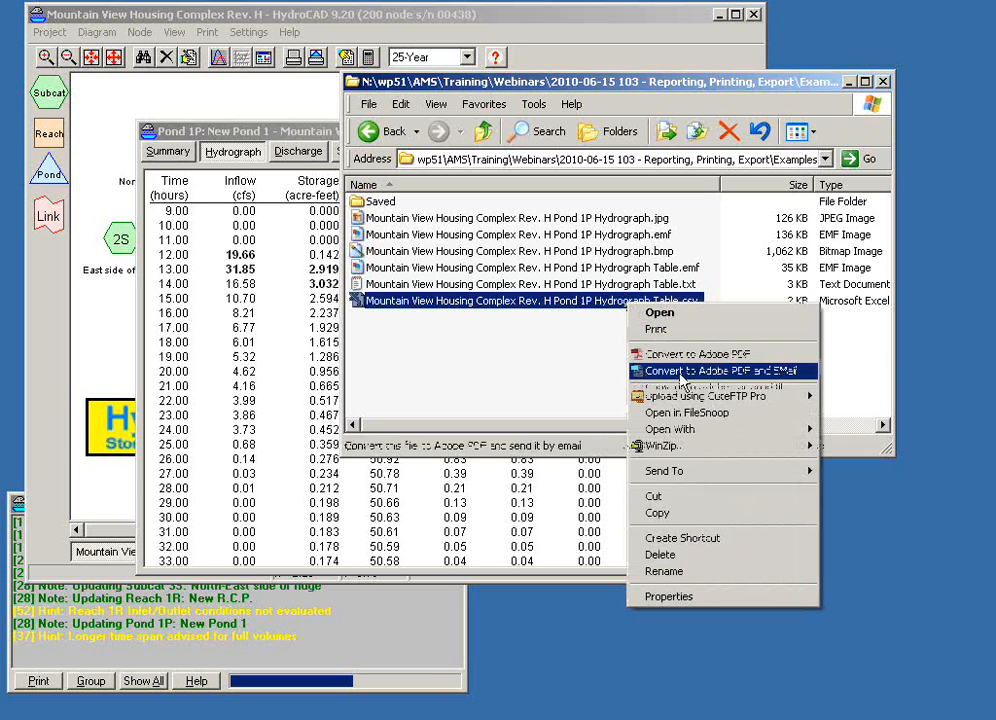
mouse_move(688, 432)
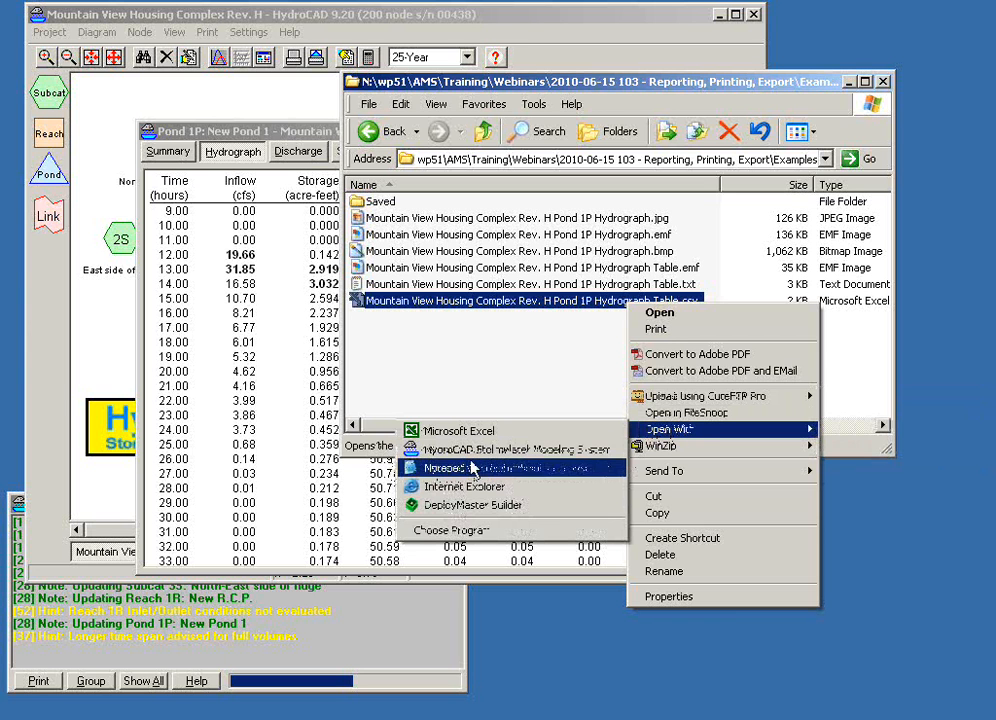
click(461, 476)
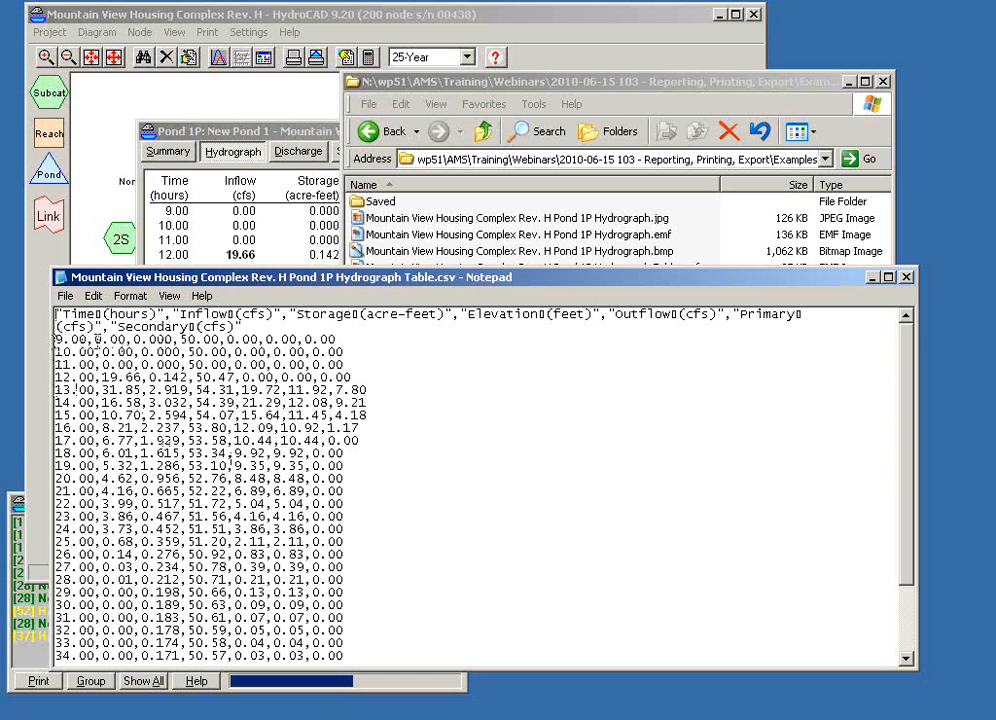
drag(55, 340, 298, 340)
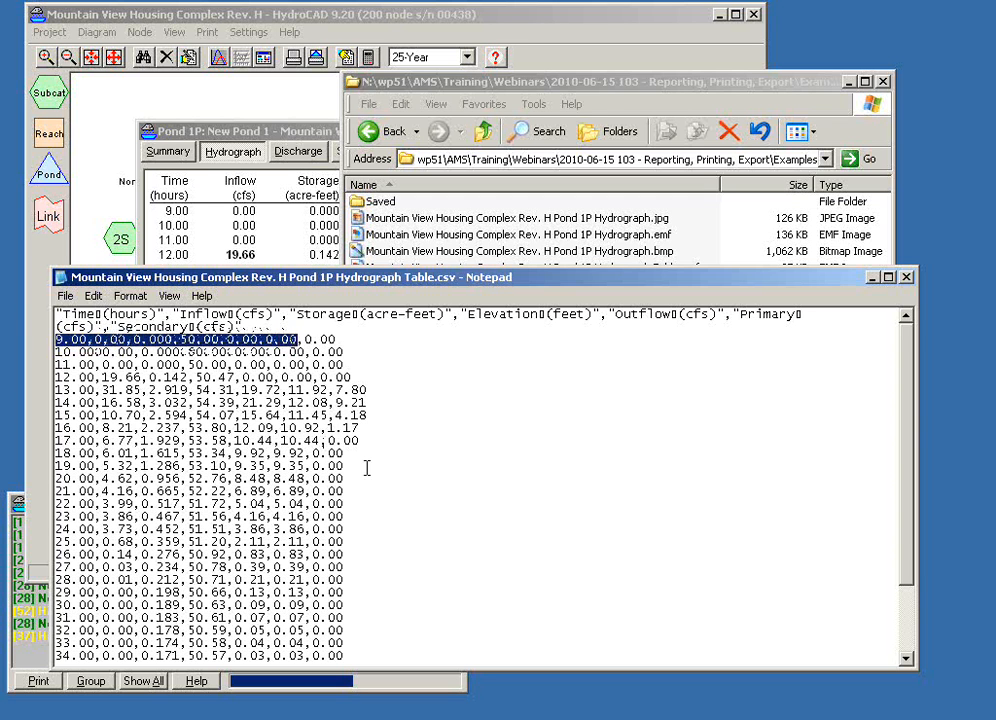
click(462, 440)
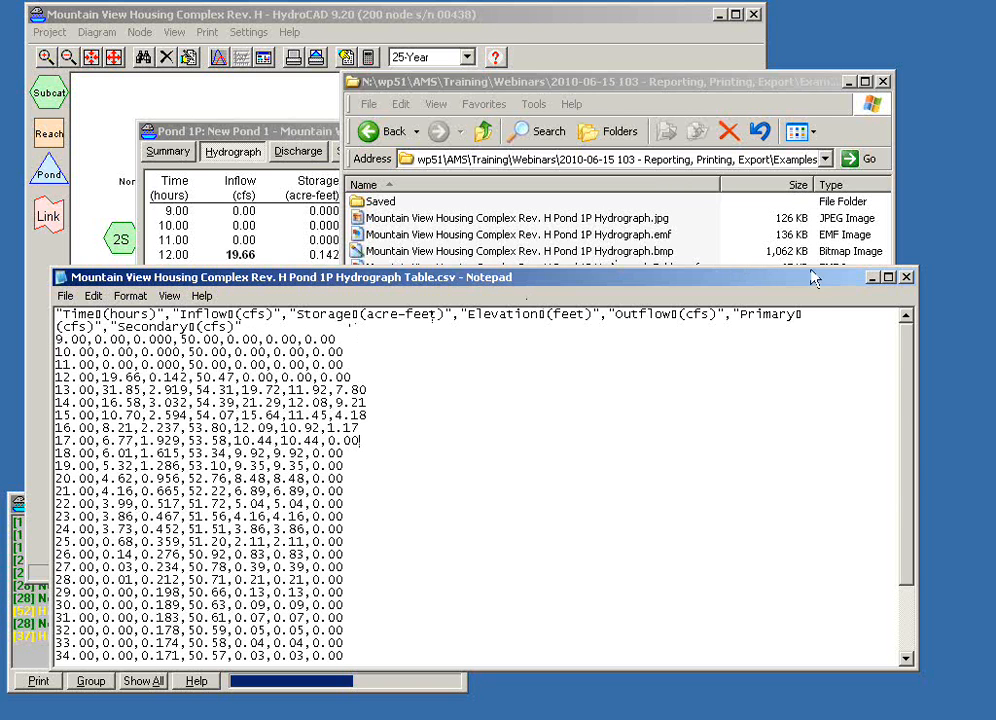
key(alt+F4)
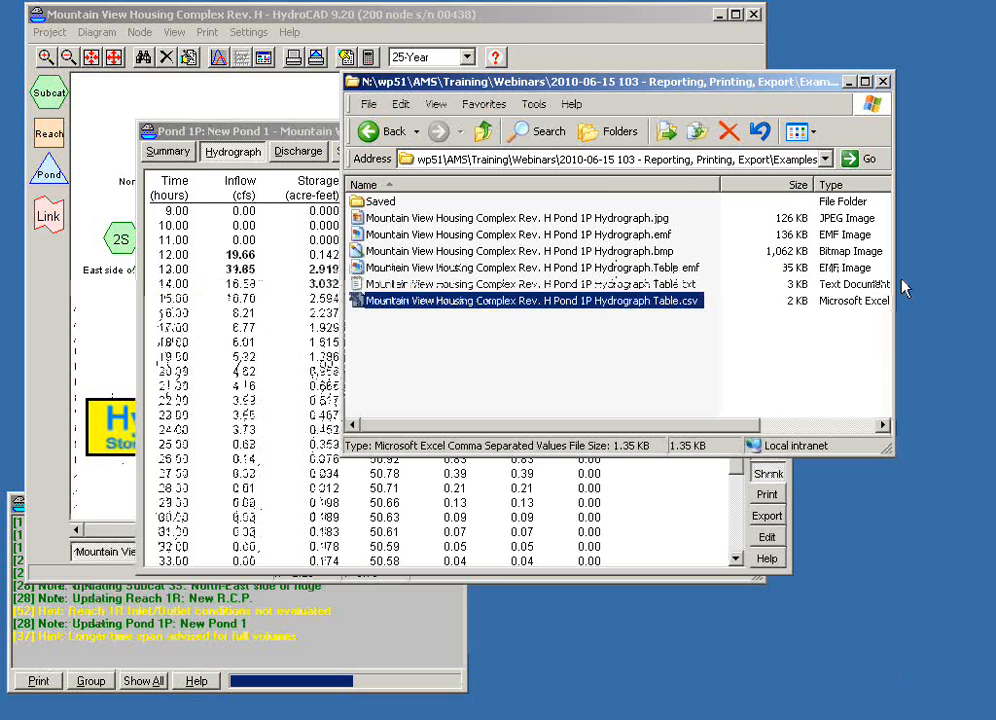
- Open the Pond 1P Hydrograph Table.csv in Excel and inspect the full contents of the column header cells
double_click(509, 313)
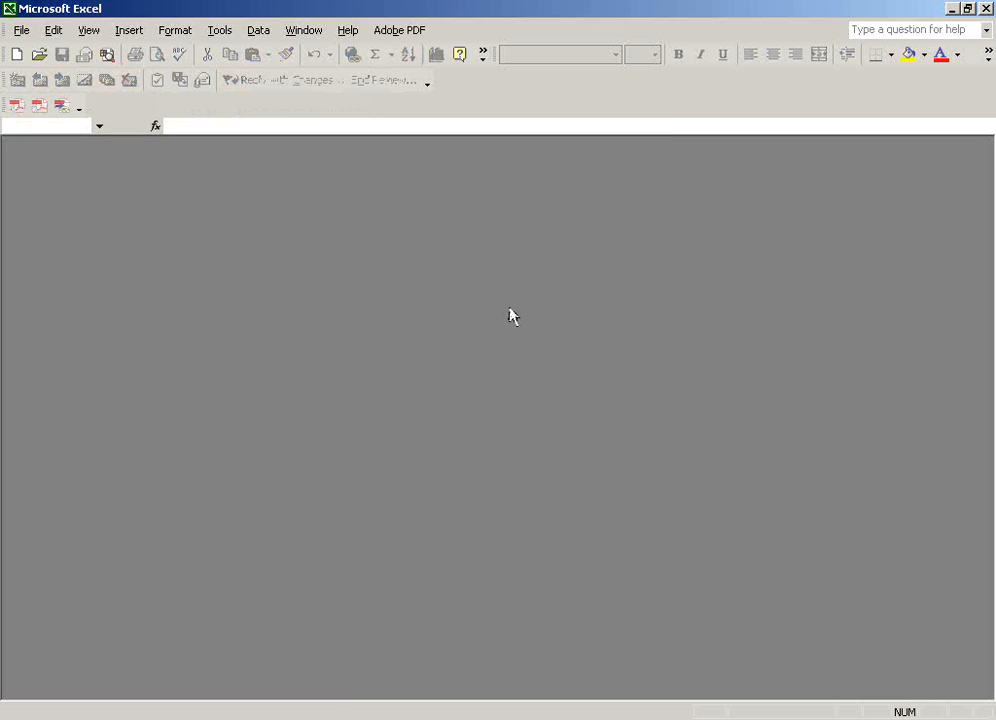
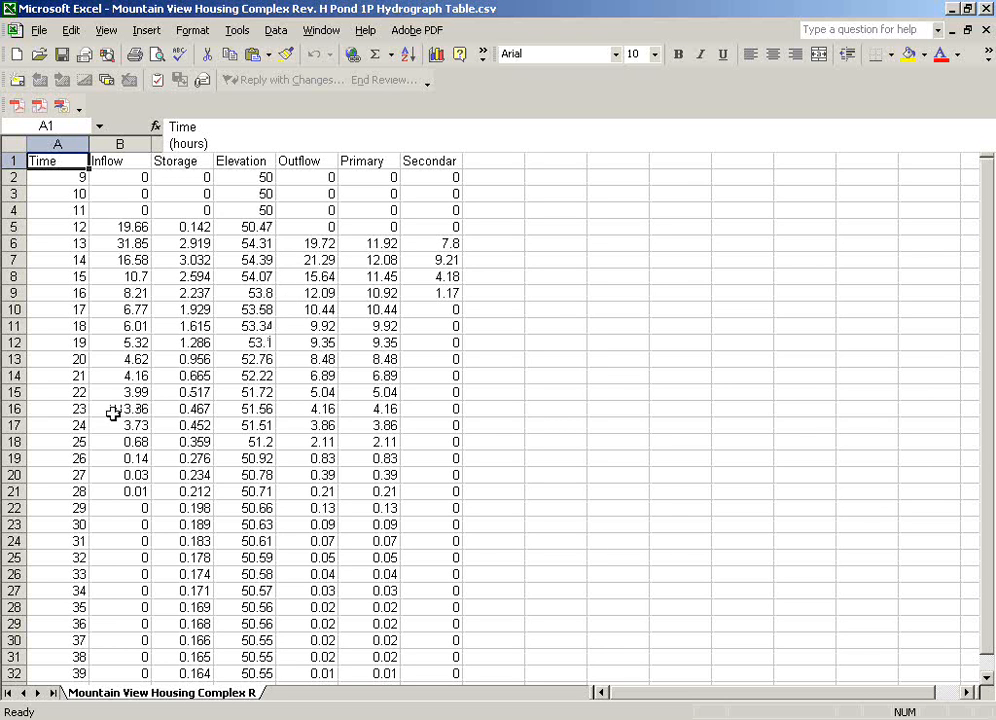
click(110, 161)
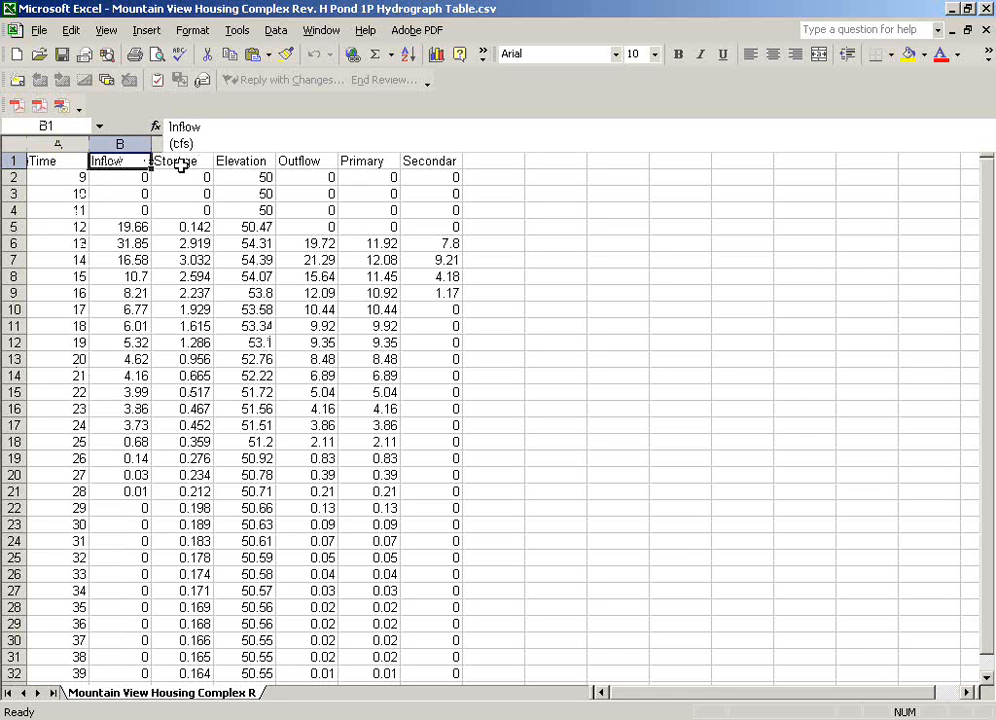
click(178, 164)
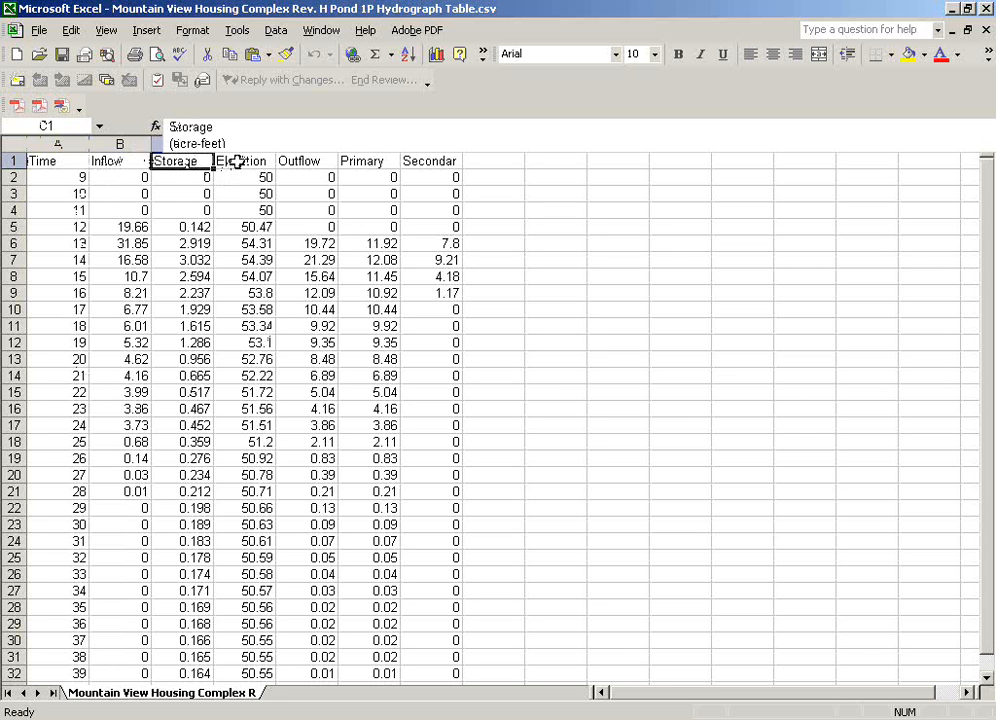
click(235, 163)
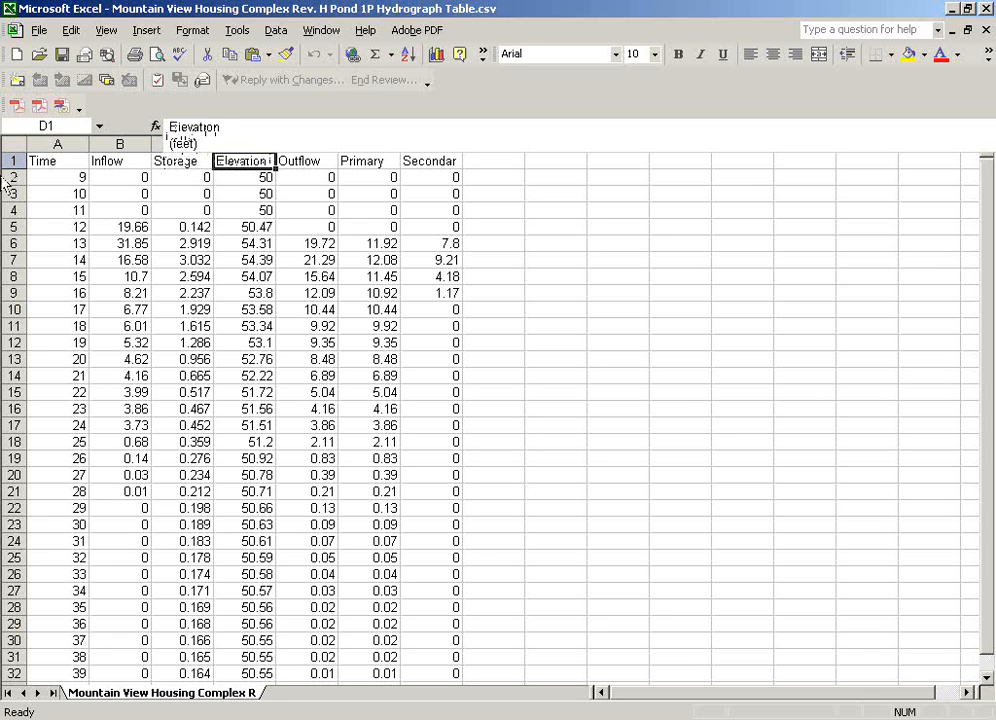
click(100, 164)
click(73, 164)
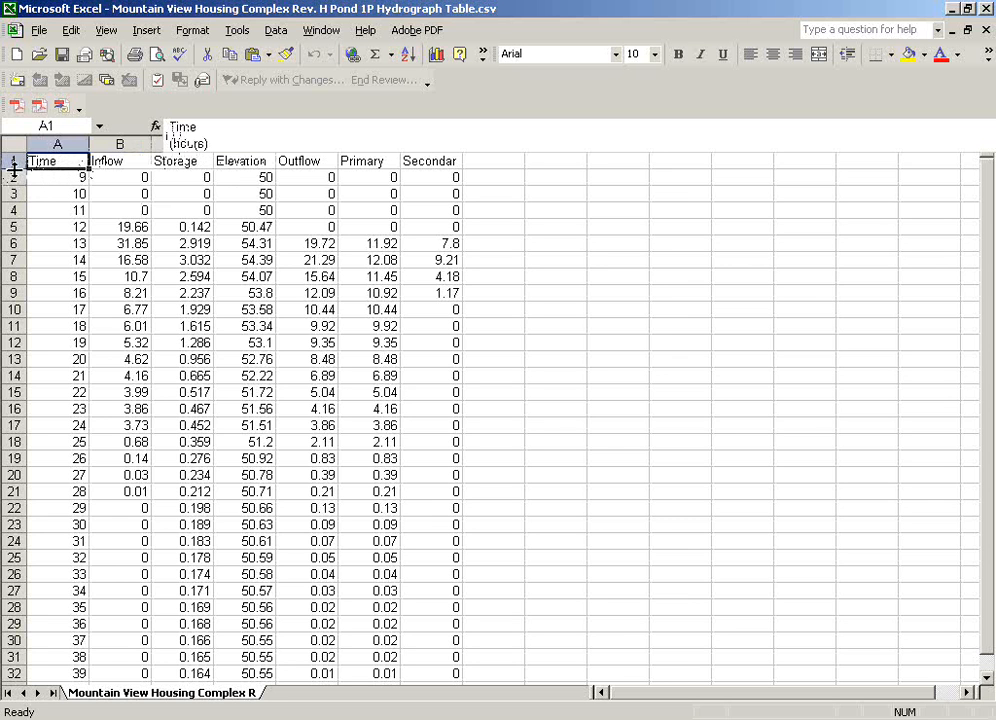
- Increase the height of row 1 and widen column G so the complete headers and units fit
drag(14, 168, 15, 186)
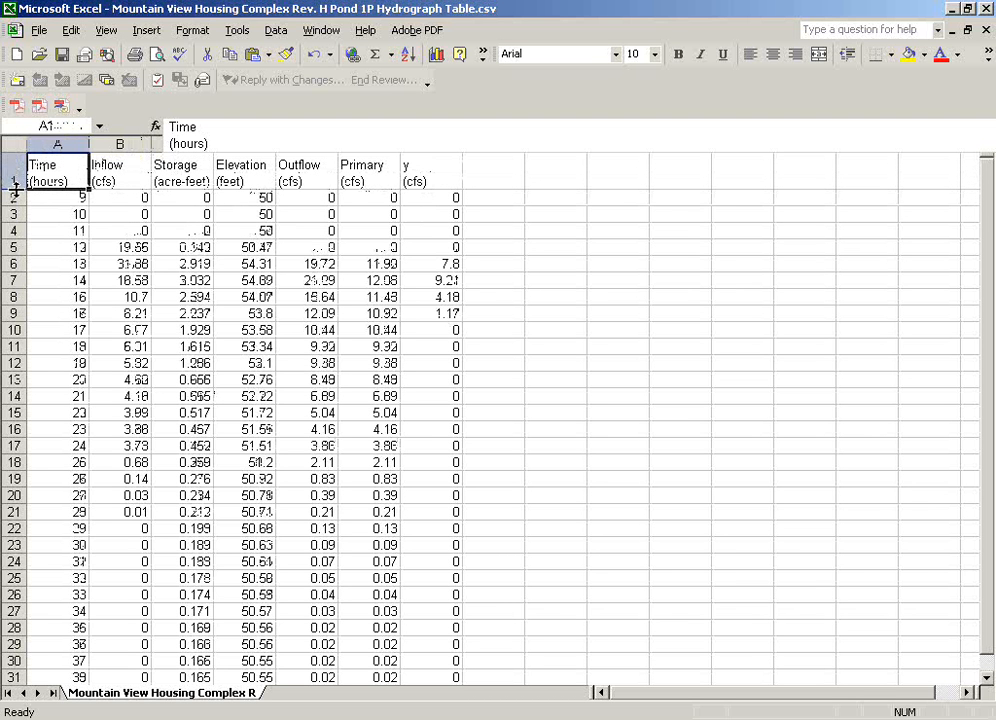
drag(12, 190, 13, 197)
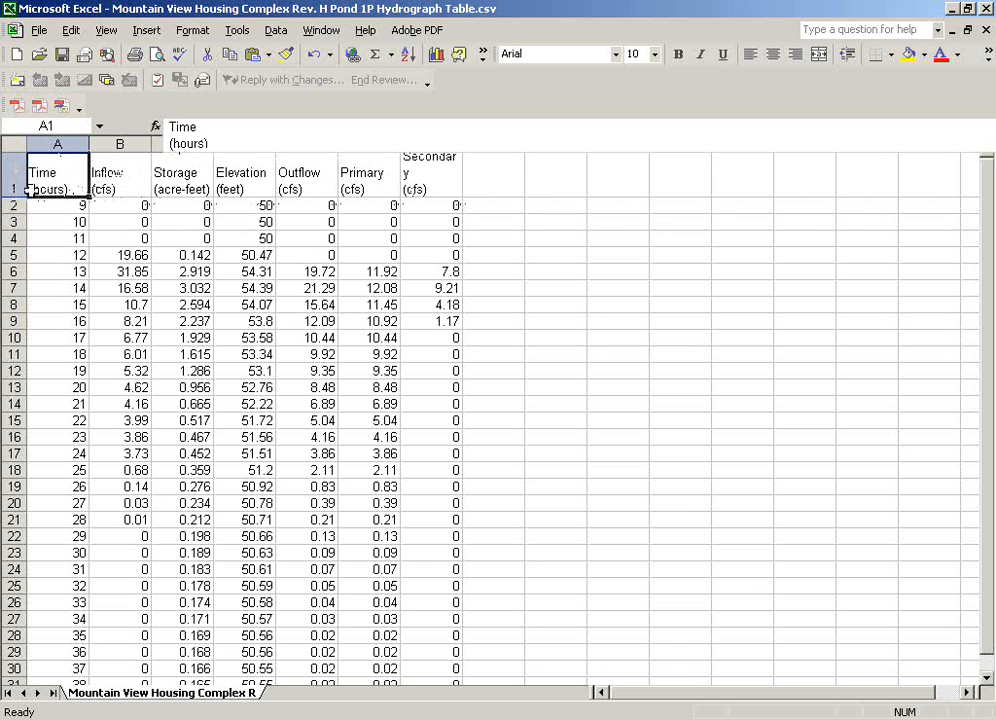
drag(13, 196, 13, 206)
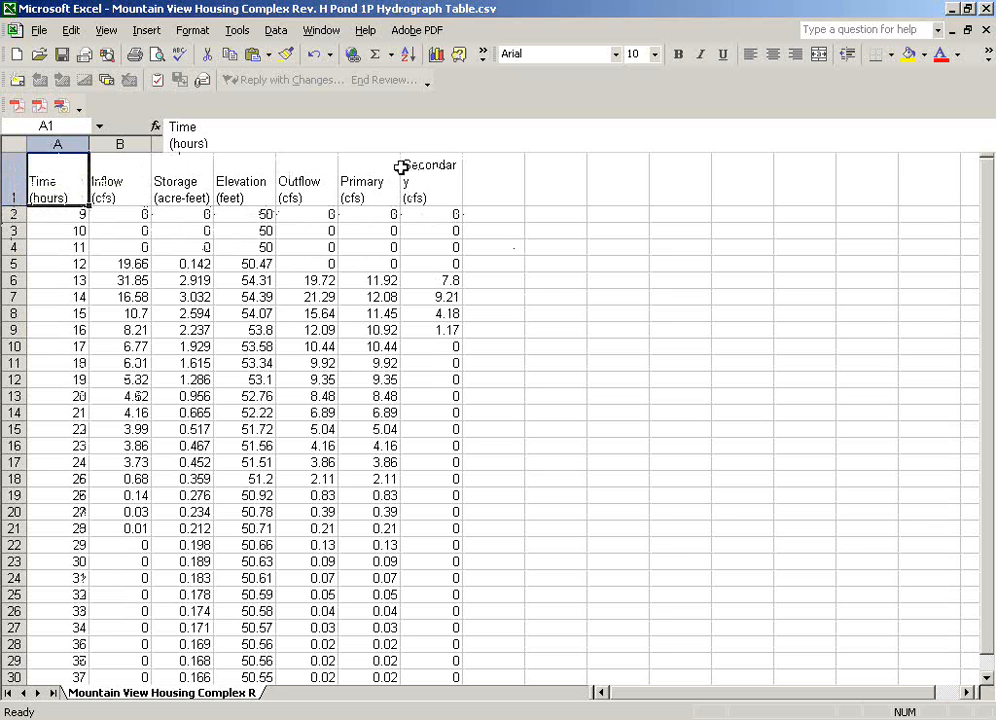
click(465, 181)
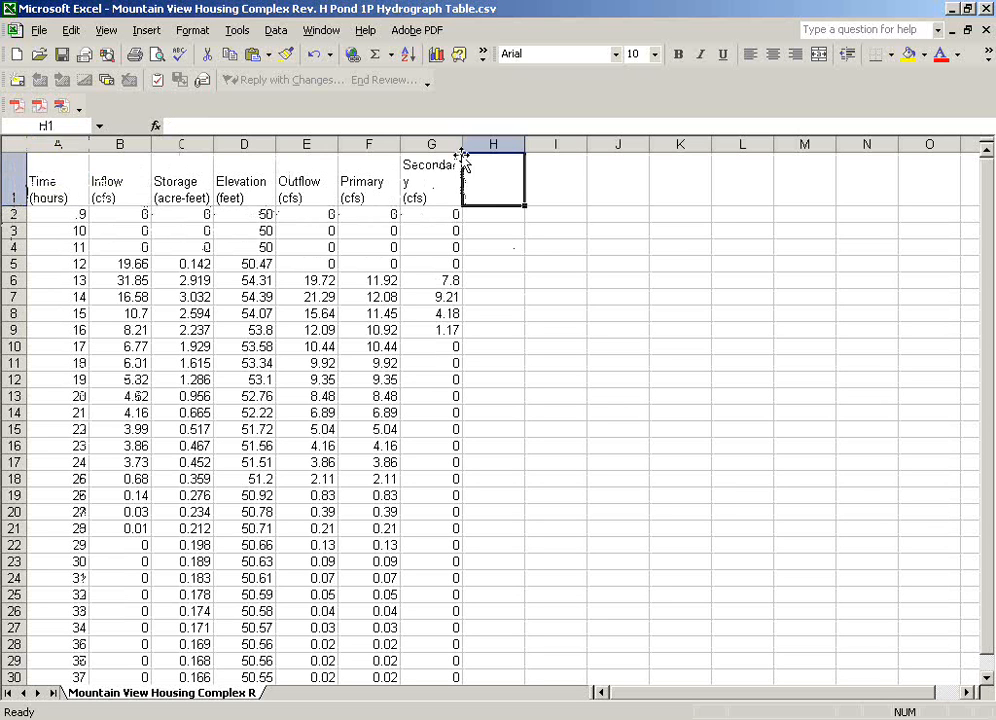
drag(462, 145, 480, 146)
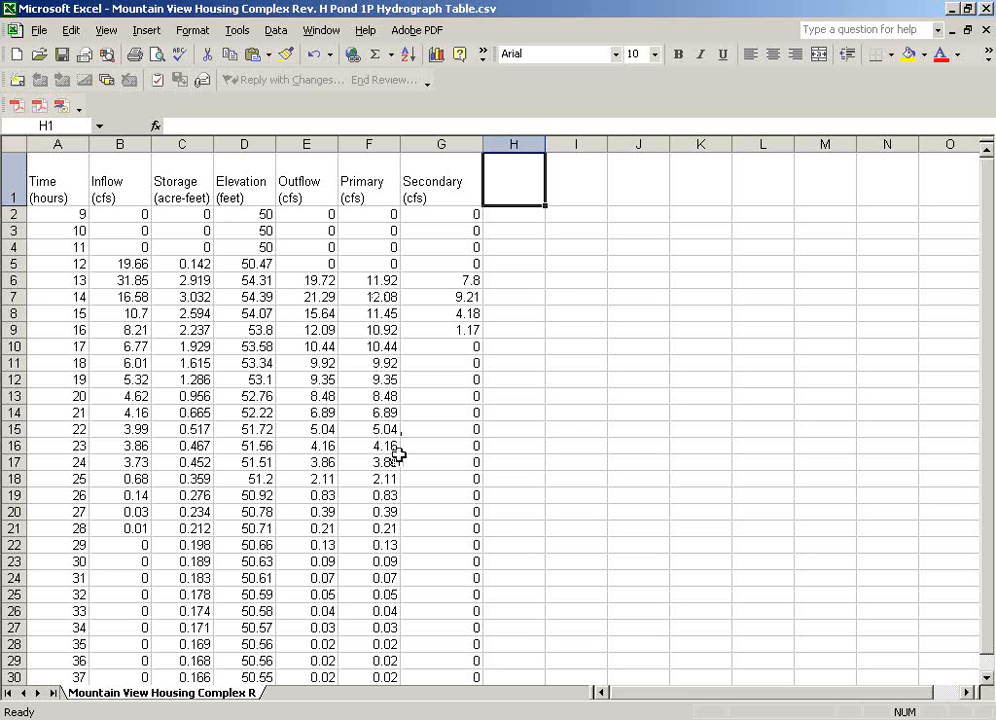
- Look through the remaining table rows and close Excel without saving the changes to the CSV file
scroll(386, 365, down, 3)
scroll(386, 365, up, 3)
click(986, 9)
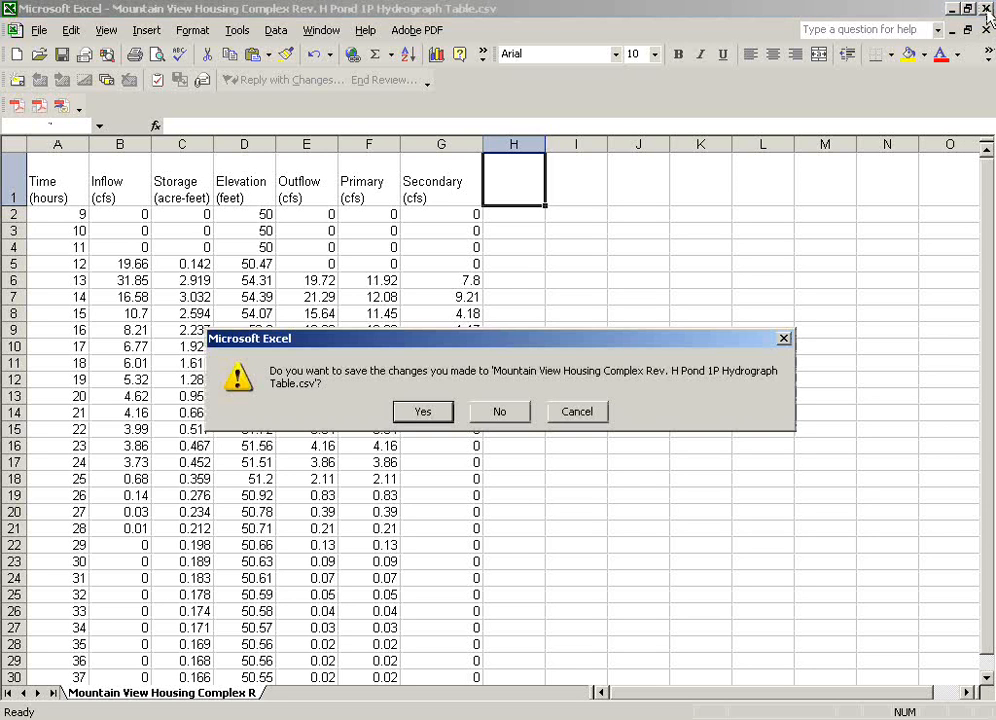
click(494, 423)
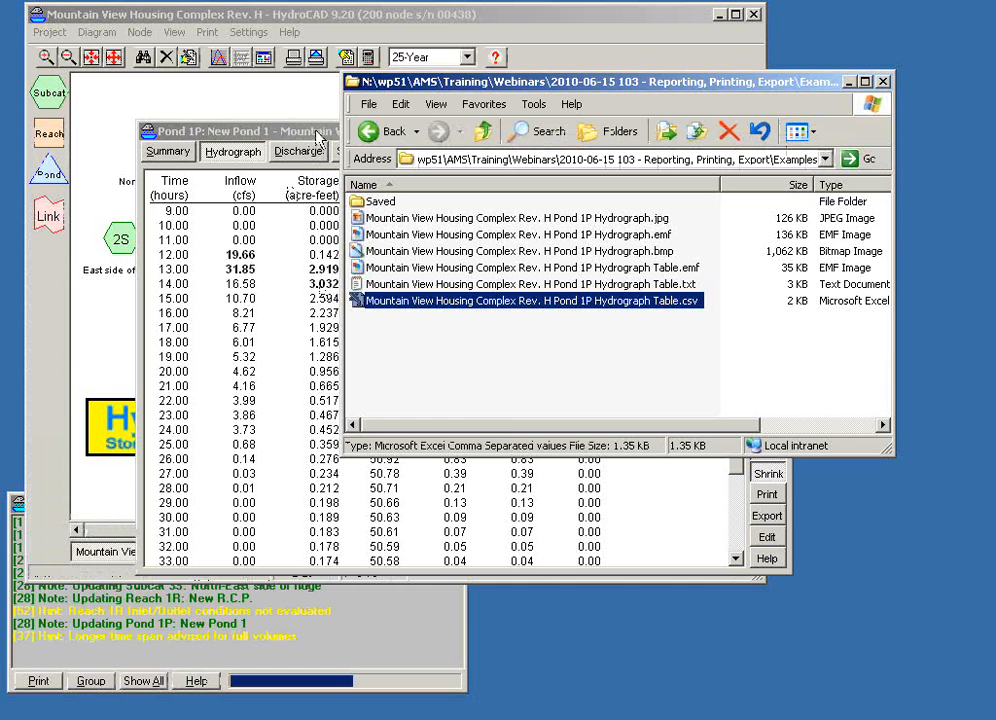
- Switch back to HydroCAD's Pond 1P report and examine the full hydrograph table, including the bold values in the Storage column
click(318, 138)
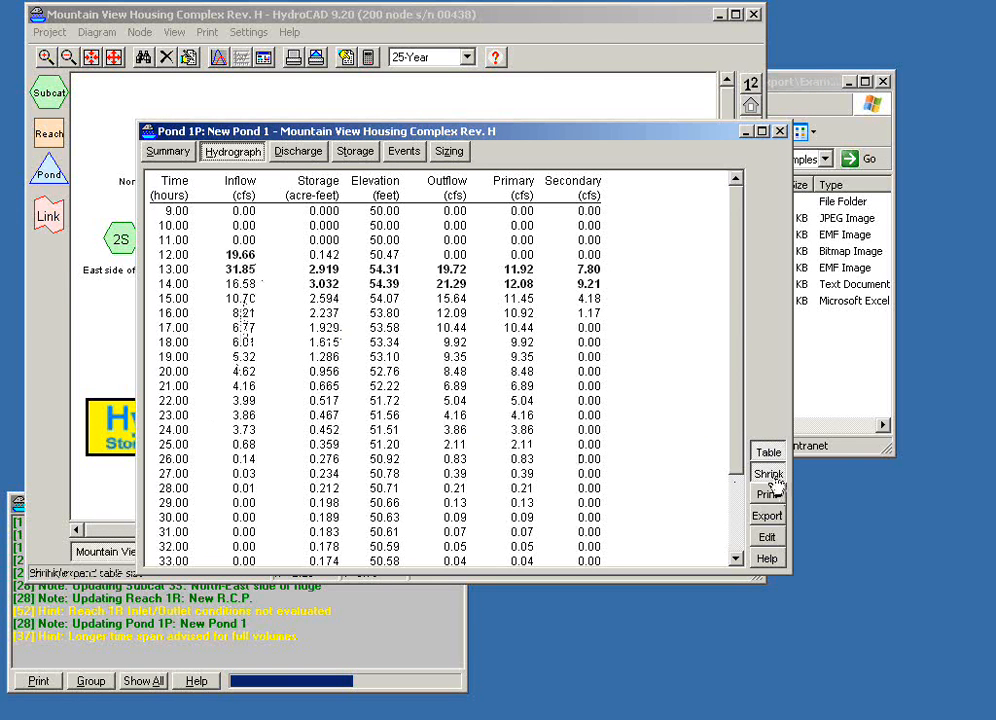
scroll(737, 444, down, 1)
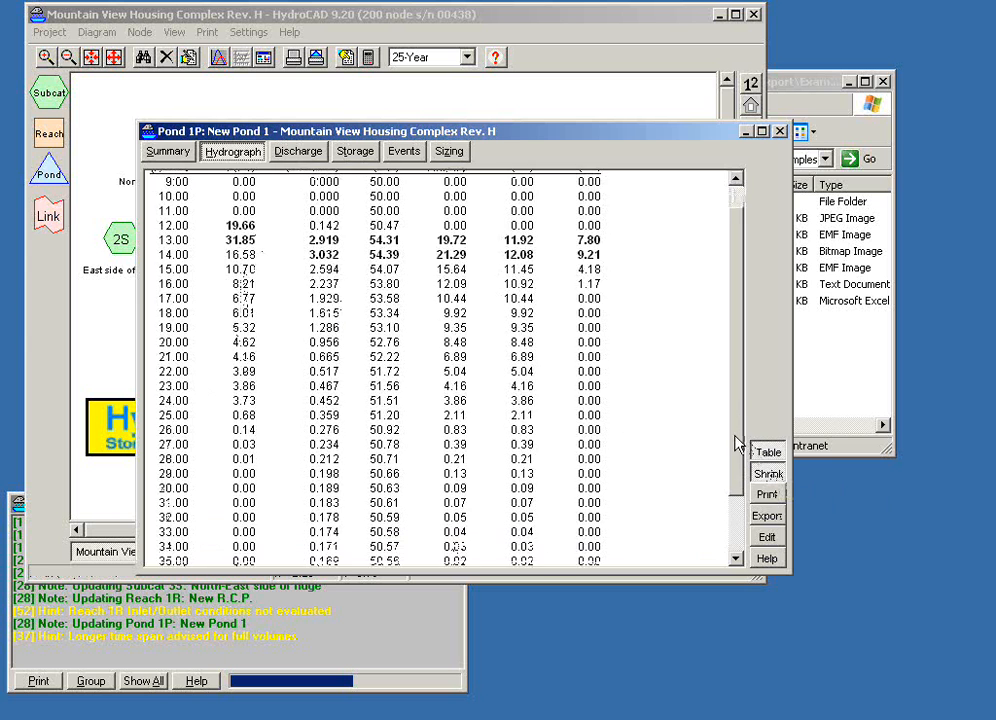
scroll(738, 460, down, 3)
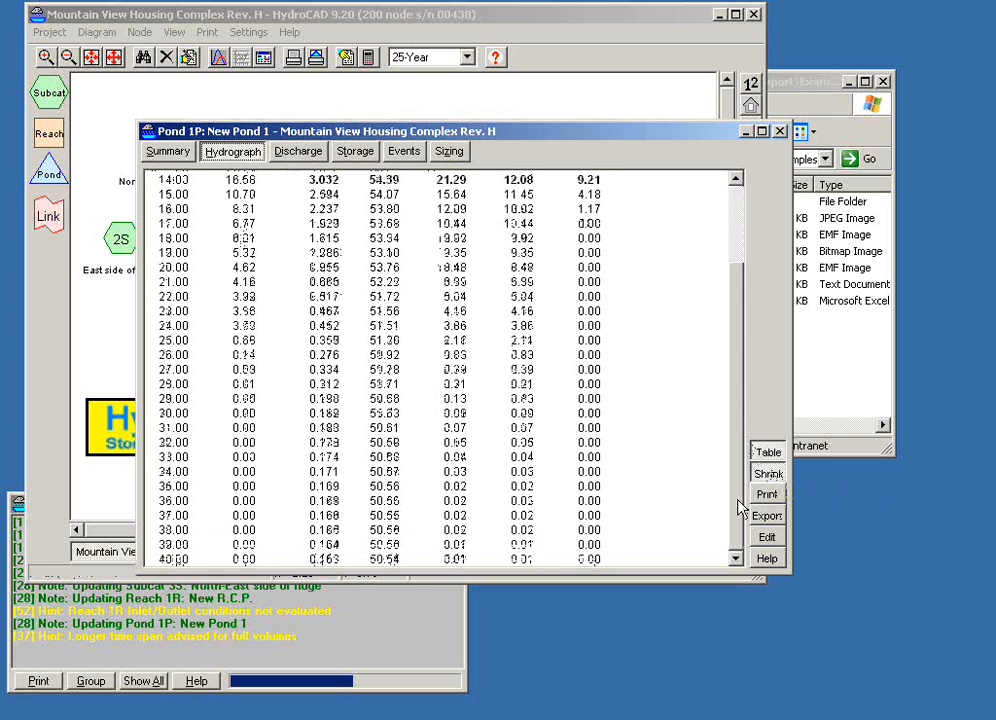
scroll(740, 386, up, 3)
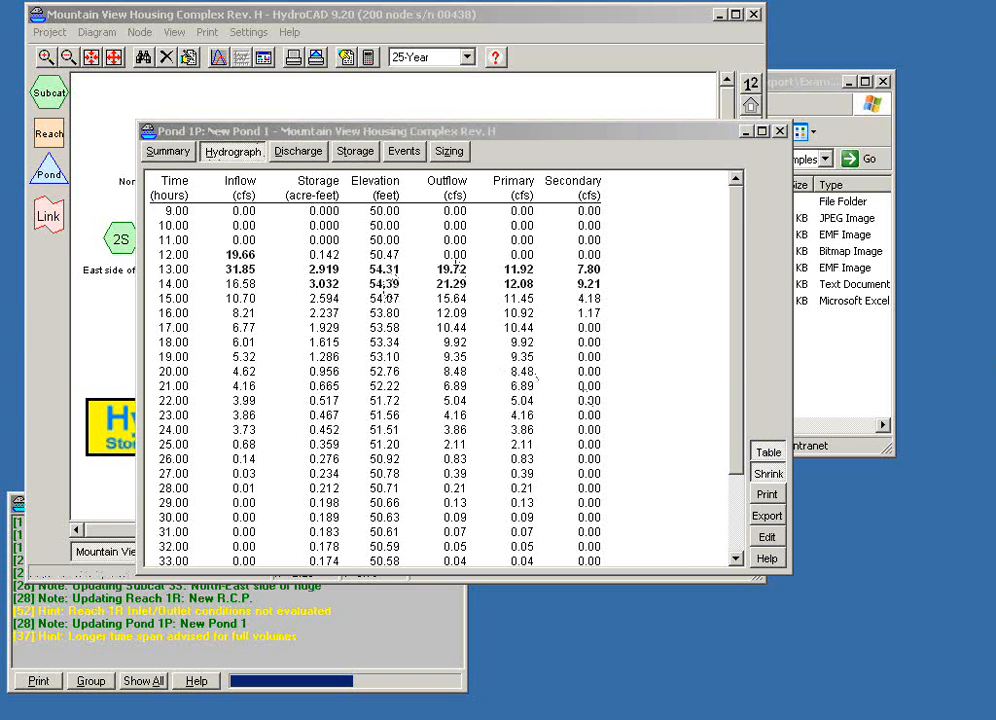
mouse_move(303, 269)
mouse_down()
mouse_move(337, 266)
mouse_move(320, 284)
mouse_move(343, 284)
mouse_up()
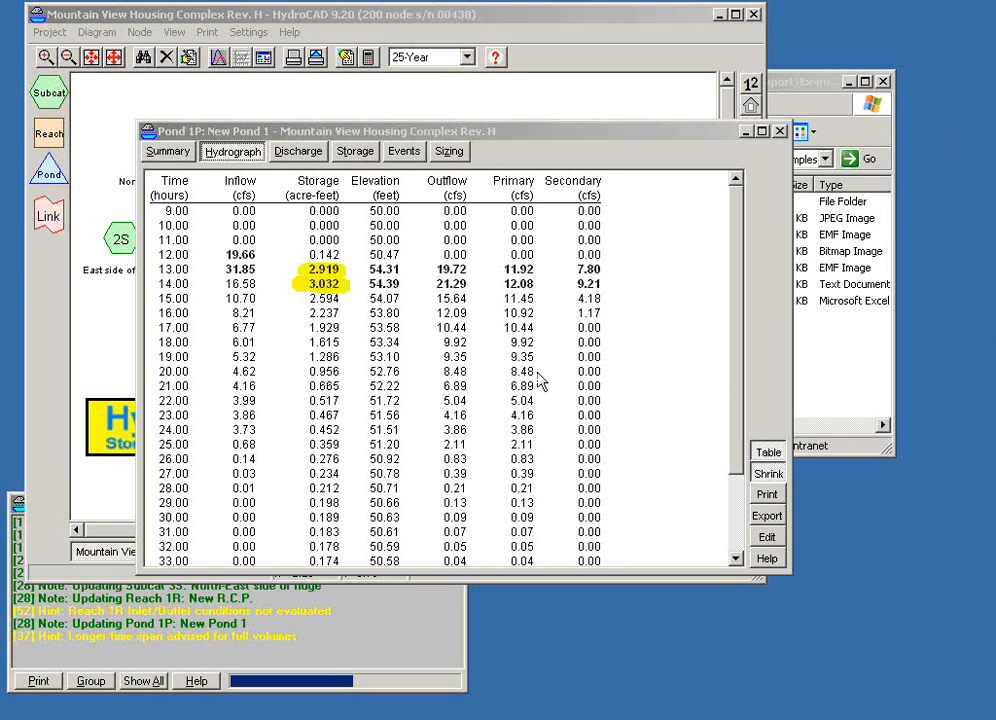
- Expand Pond 1P's hydrograph table to every time step and highlight the storage, elevation, outflow and primary values at 13.50 hours
click(767, 475)
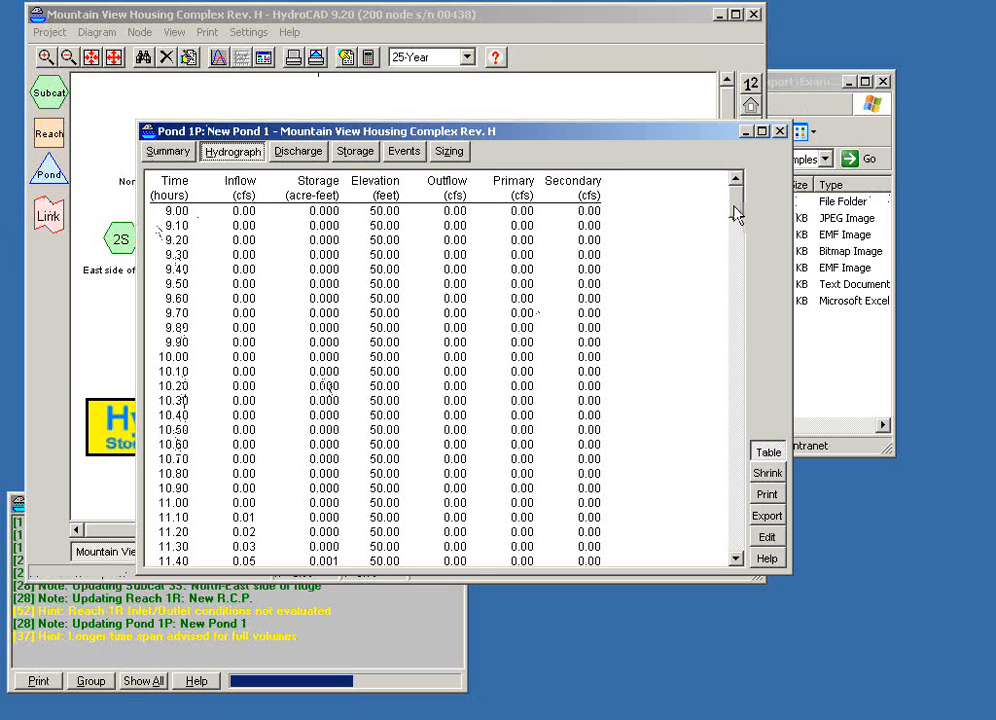
drag(736, 214, 738, 249)
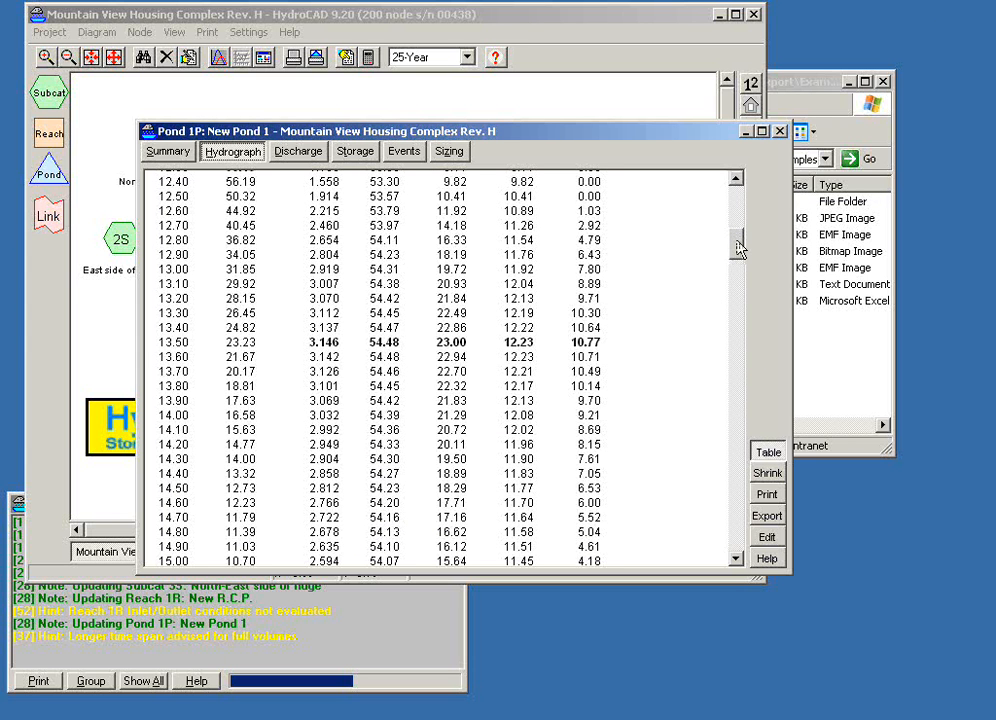
scroll(738, 249, down, 1)
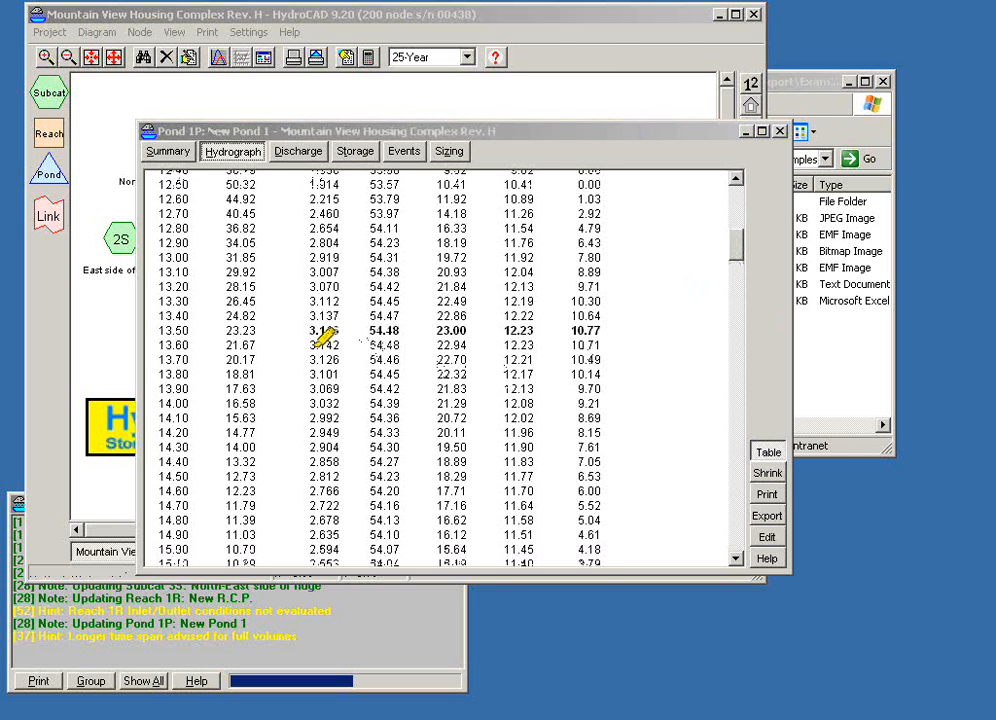
drag(300, 330, 404, 328)
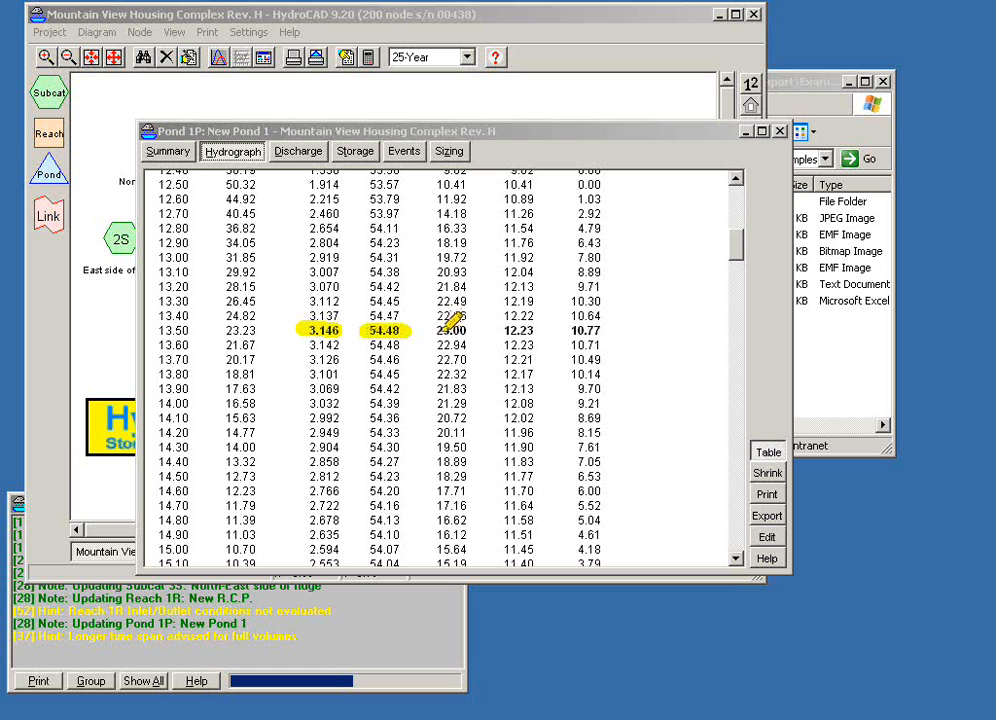
drag(437, 329, 541, 331)
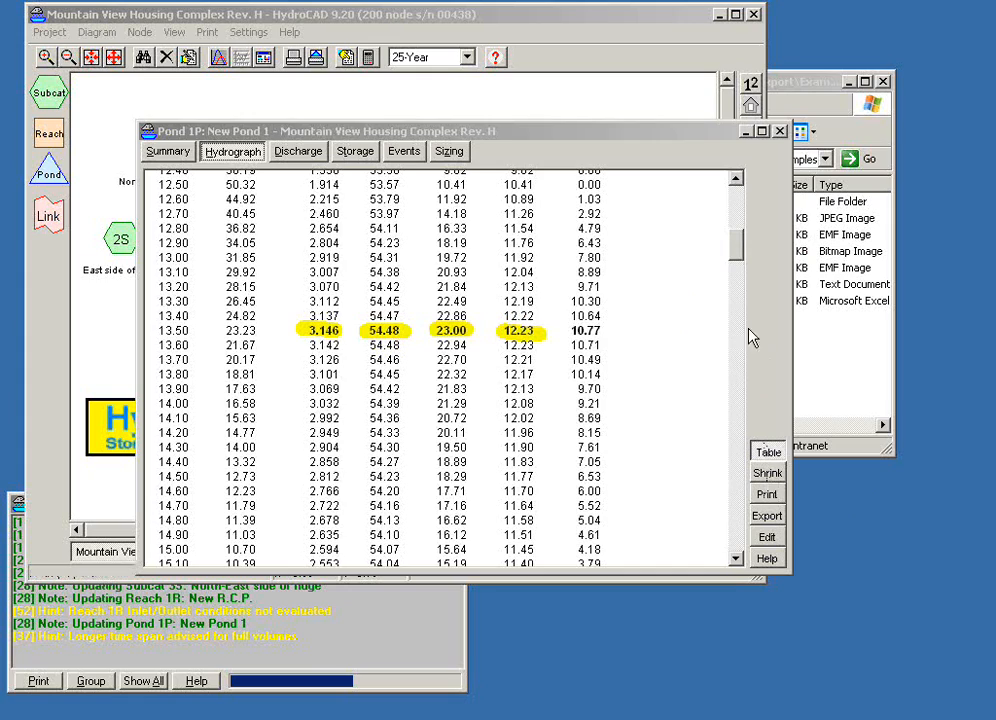
drag(738, 258, 744, 204)
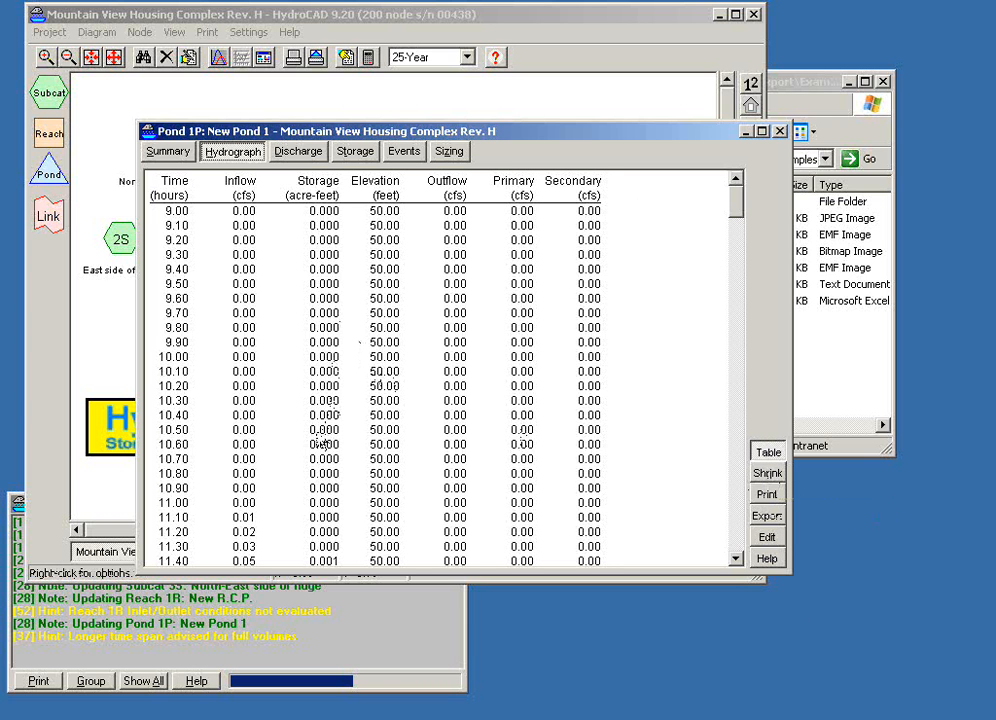
- Export Pond 1P's full hydrograph table as a comma-separated values file, and open the exported file in Excel from the Examples folder
click(767, 516)
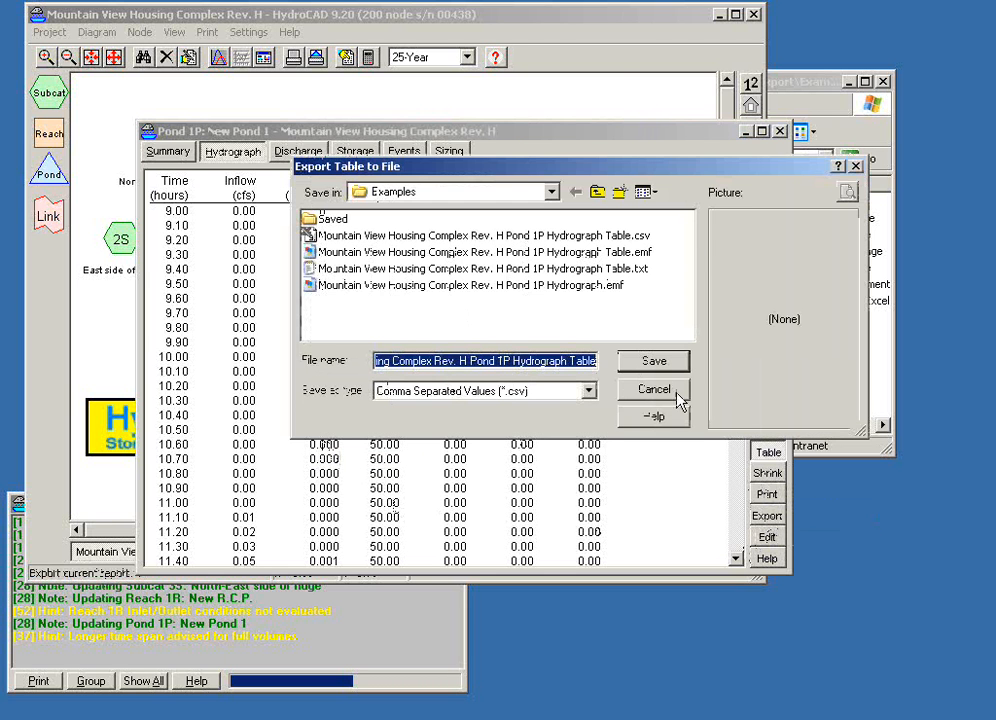
click(652, 364)
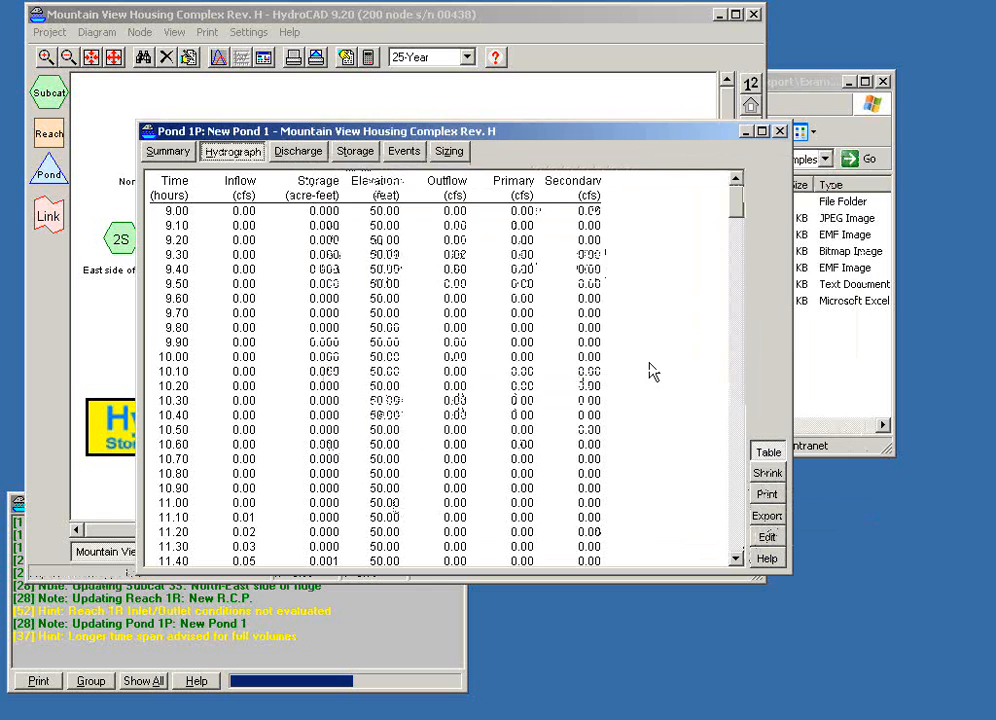
click(839, 377)
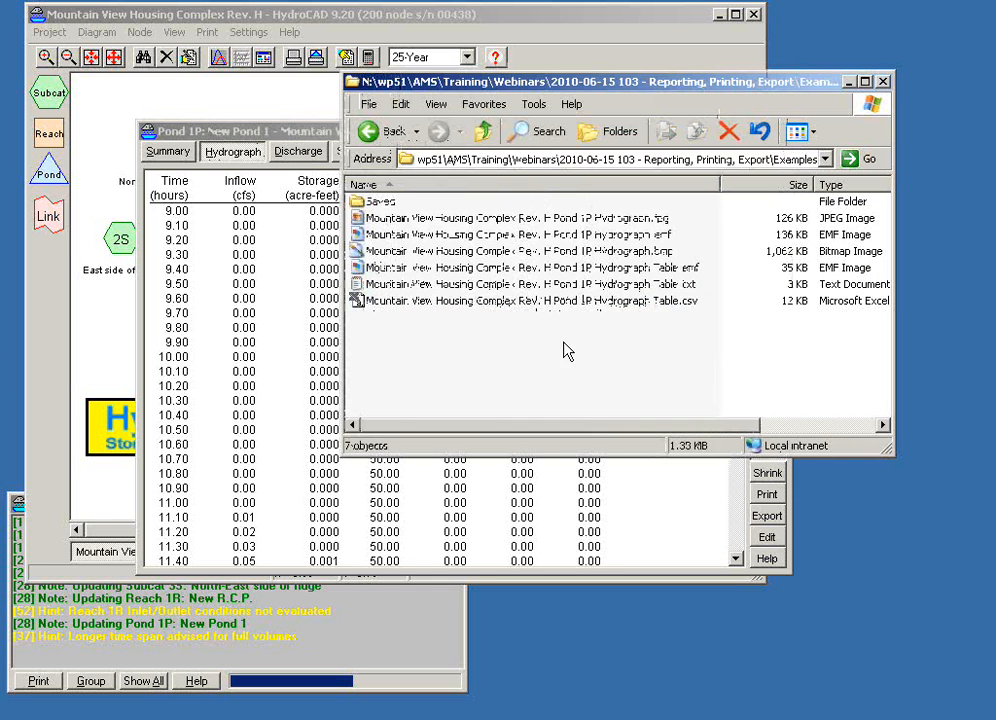
click(525, 303)
double_click(527, 302)
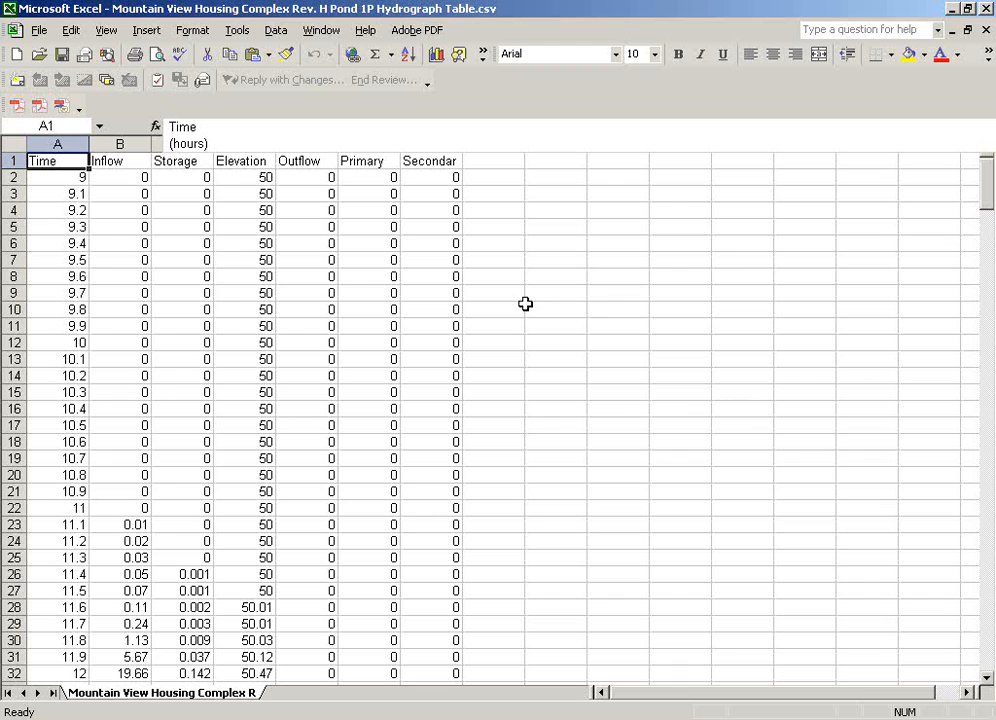
- Increase the height of row 1 to read the full column headings, and close the spreadsheet without saving
drag(13, 169, 13, 194)
drag(985, 205, 988, 120)
click(985, 8)
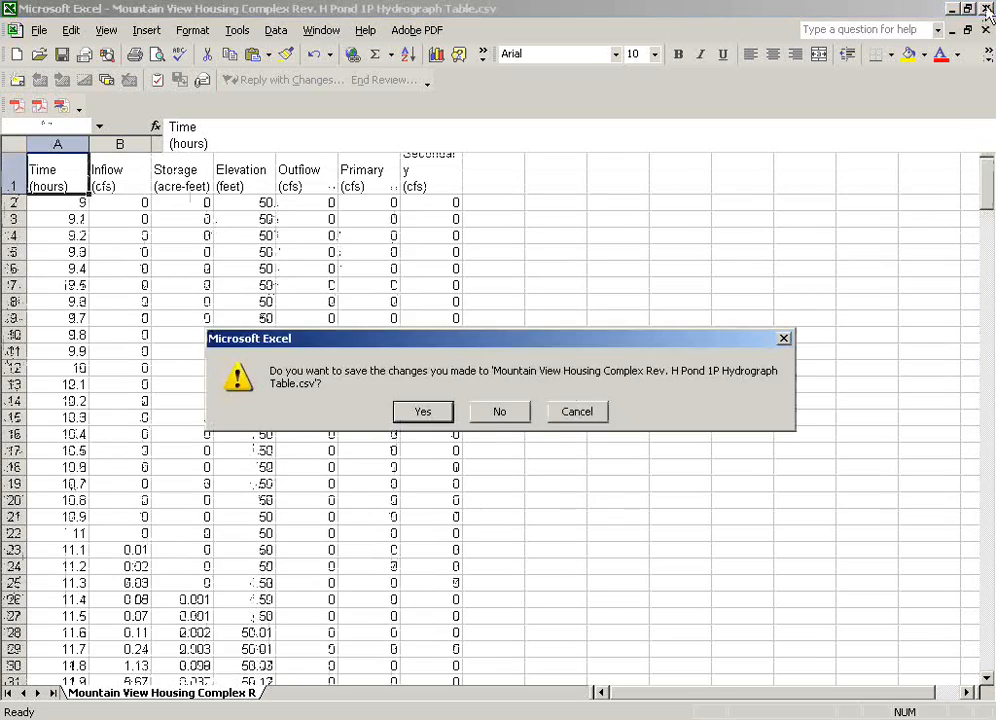
click(505, 411)
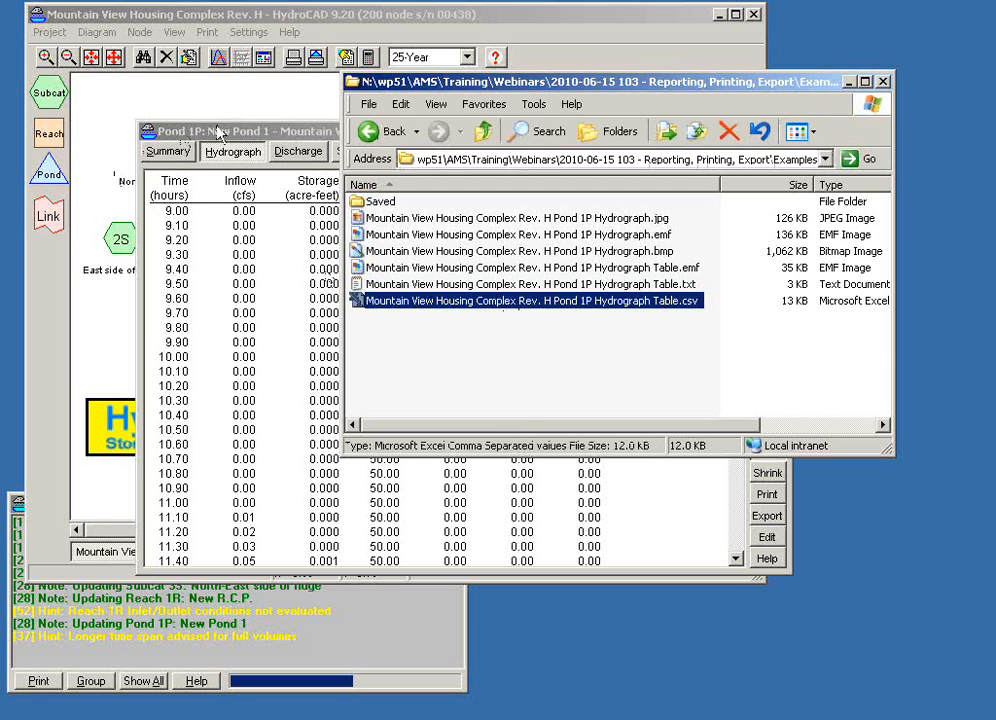
- Switch back to HydroCAD and turn on the reduced time span for hydrograph plots in the report calculation settings
click(303, 132)
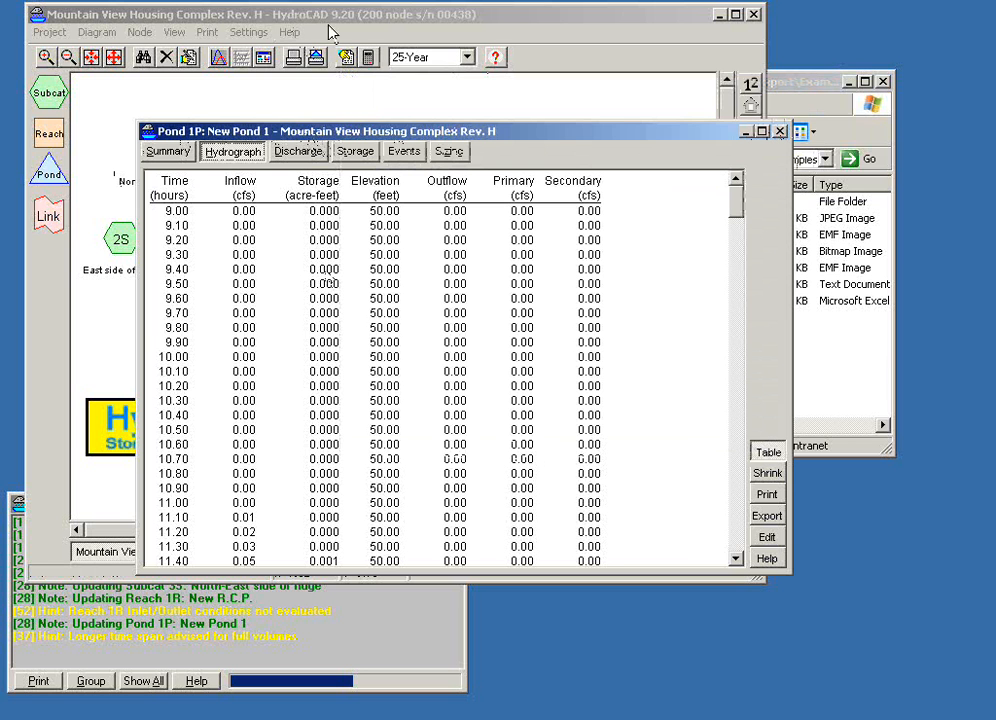
click(283, 13)
click(370, 57)
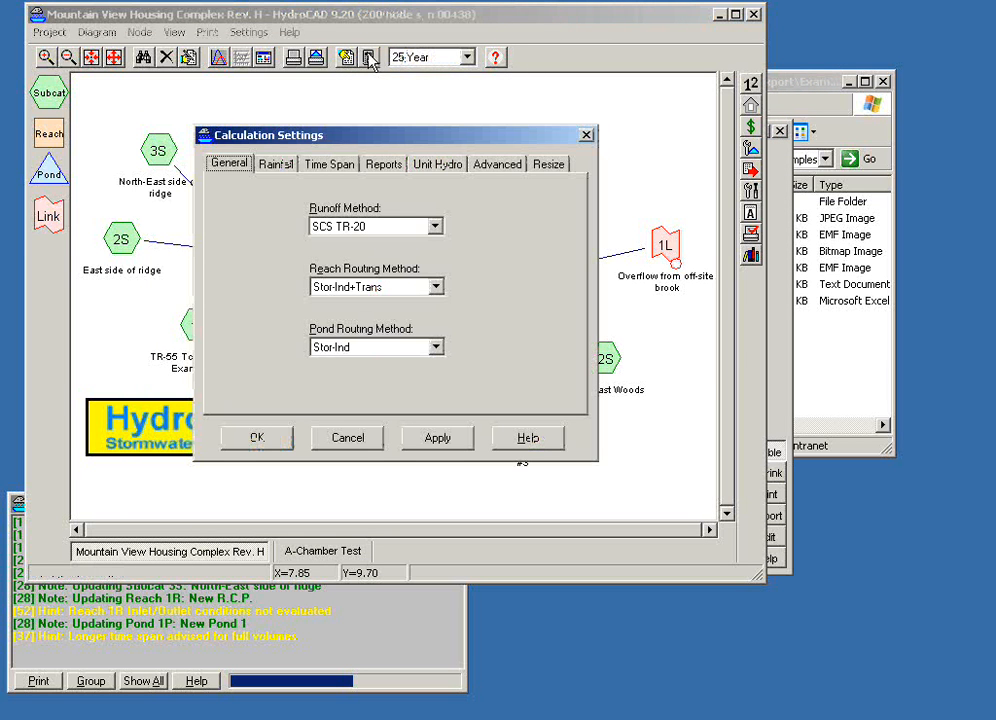
click(385, 170)
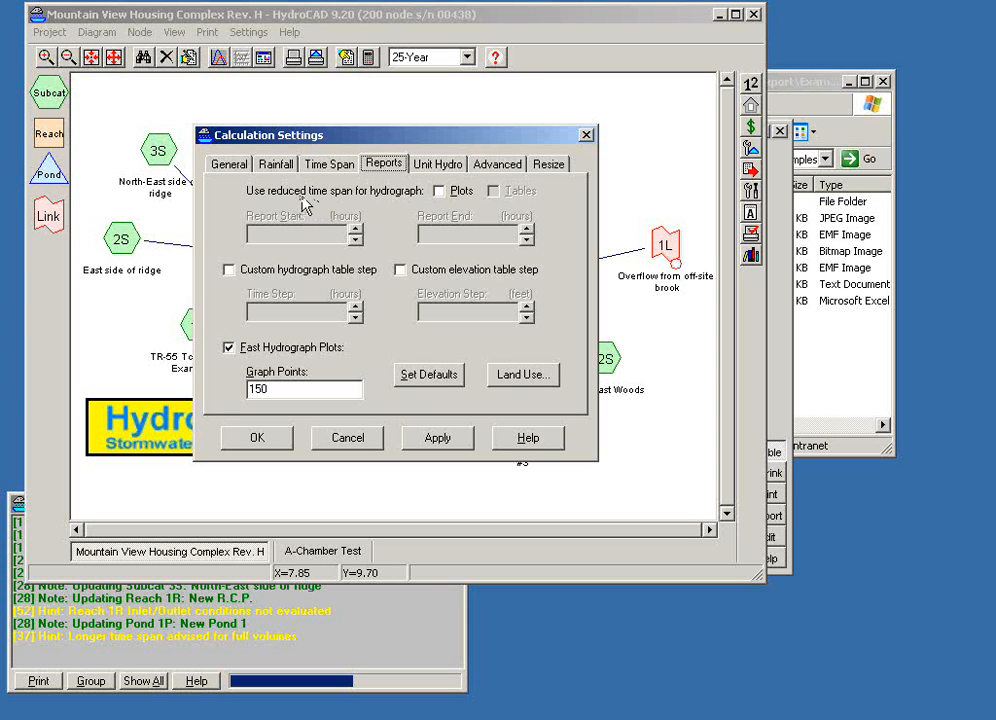
click(441, 194)
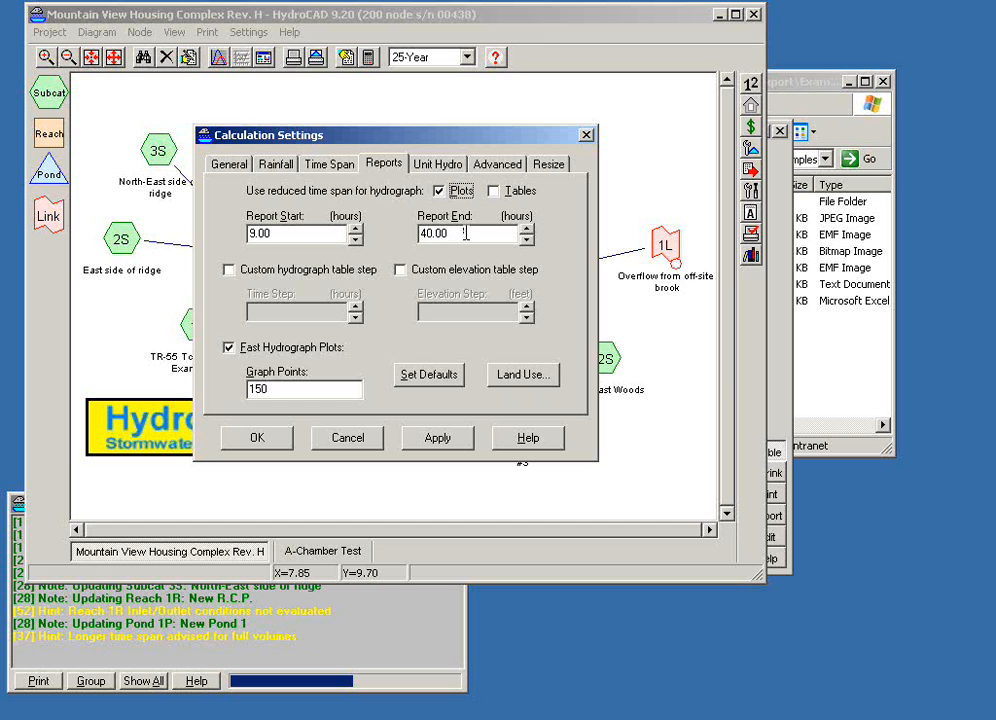
- Check the calculation's start time, end time and time increment, and return to the report settings
click(322, 168)
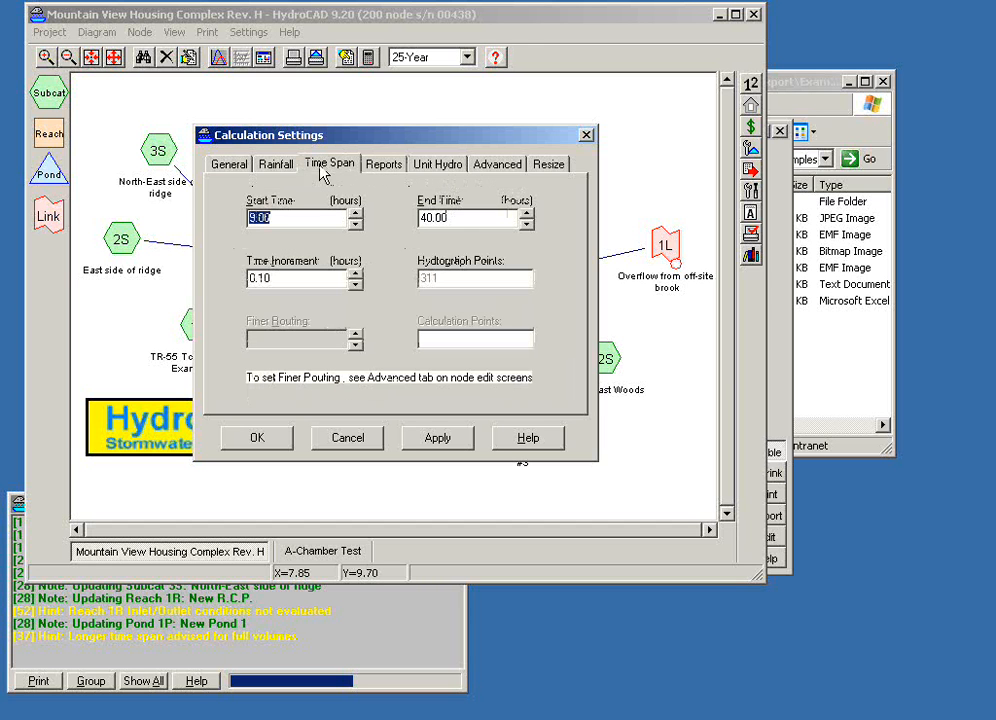
click(291, 217)
click(388, 172)
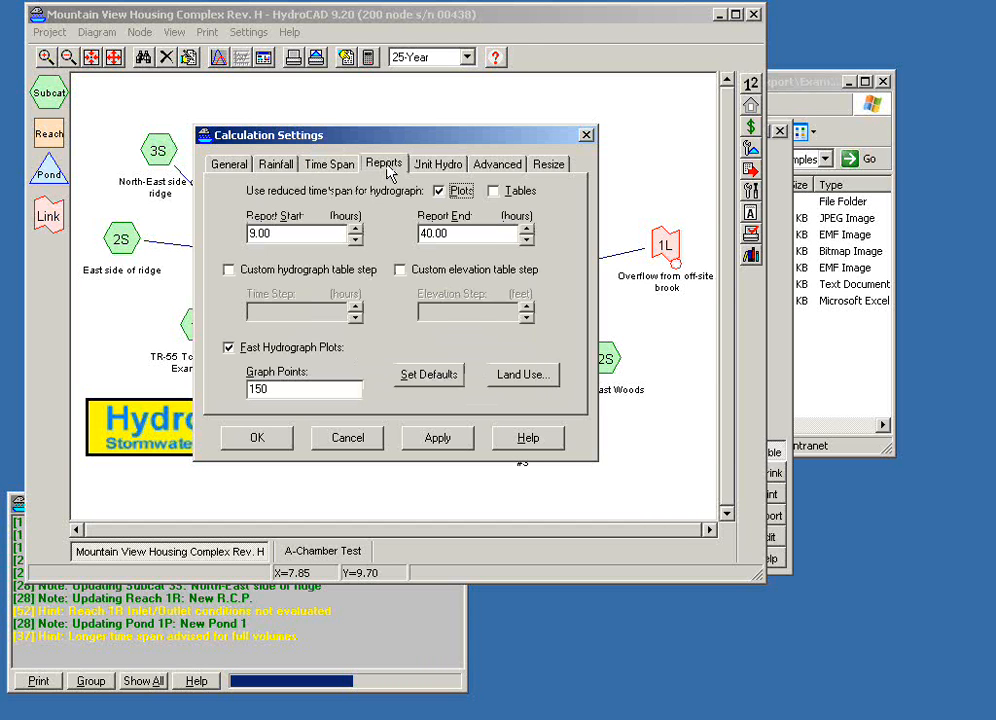
- Set the report time span to start at 10 hours and end at 16 hours, and apply it to hydrograph tables as well
drag(309, 233, 233, 247)
text(10)
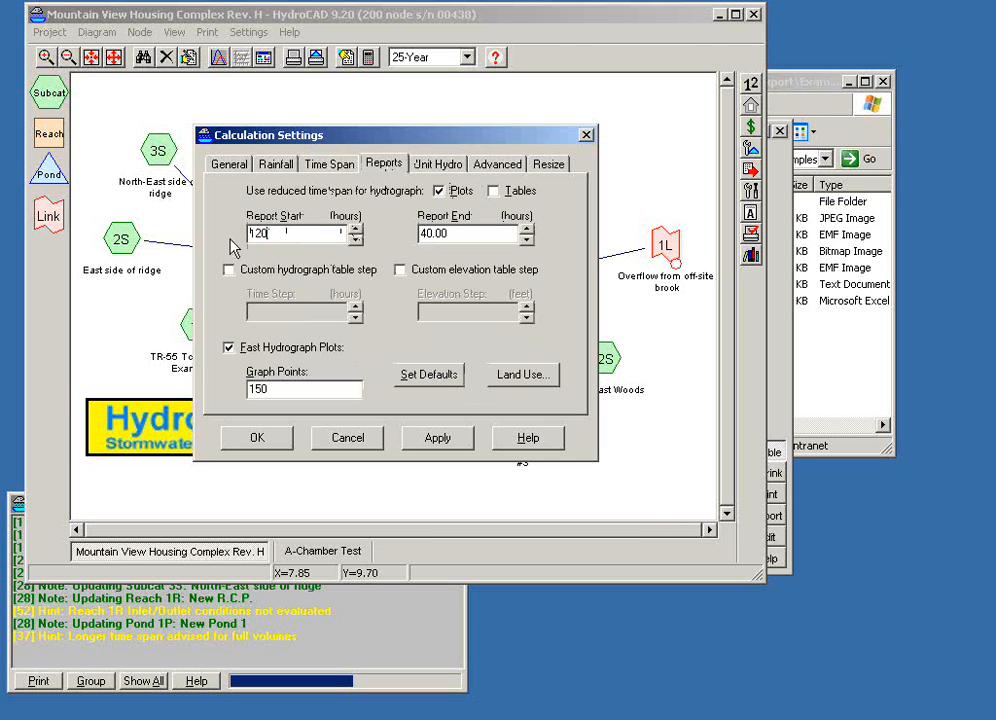
key(Tab)
text(18)
key(Tab)
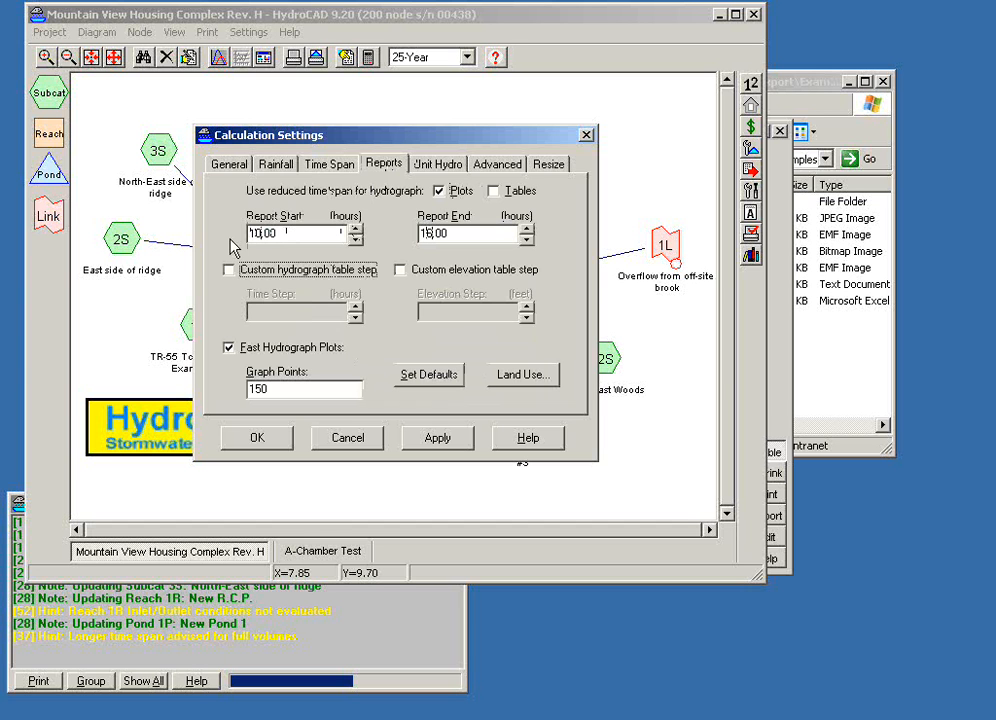
click(493, 191)
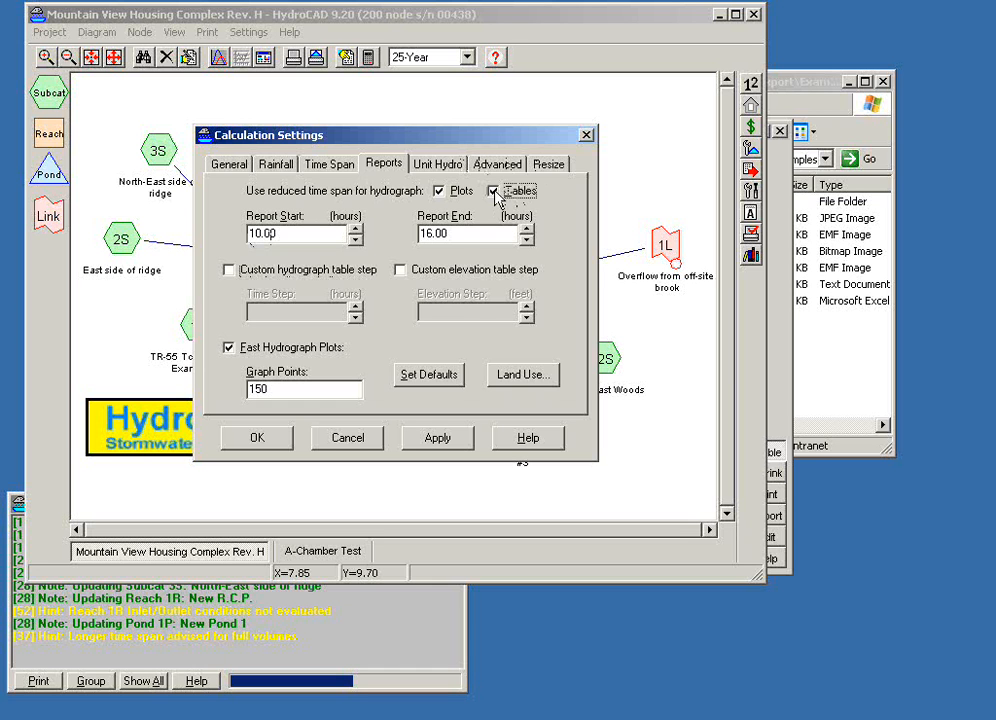
- Try the custom hydrograph table step and custom elevation table step options, and turn both off again
click(229, 270)
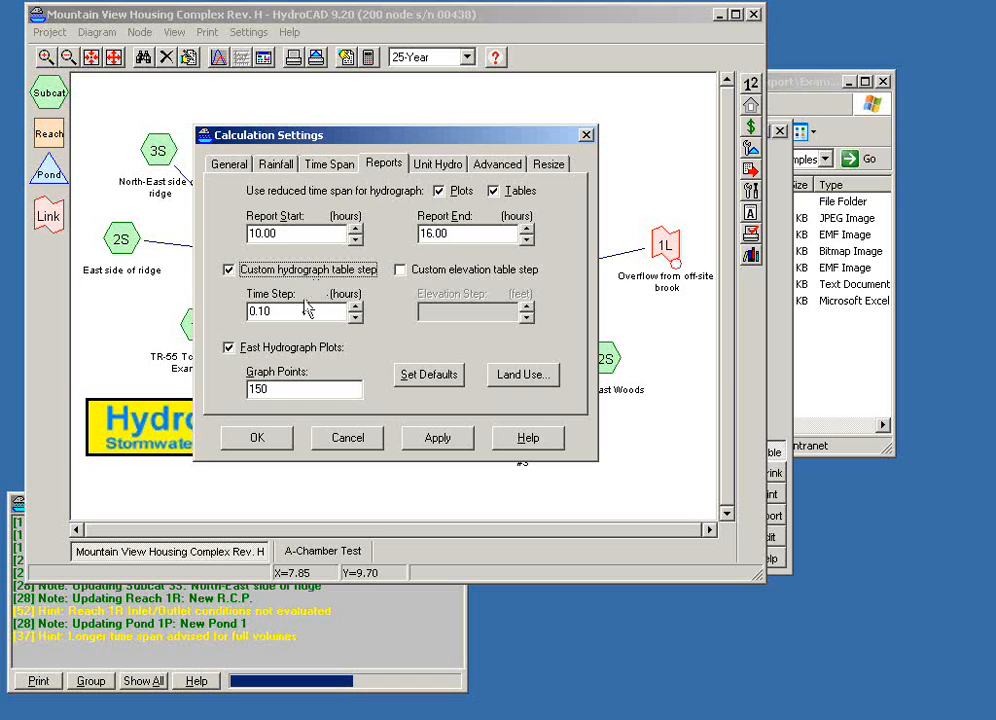
click(399, 270)
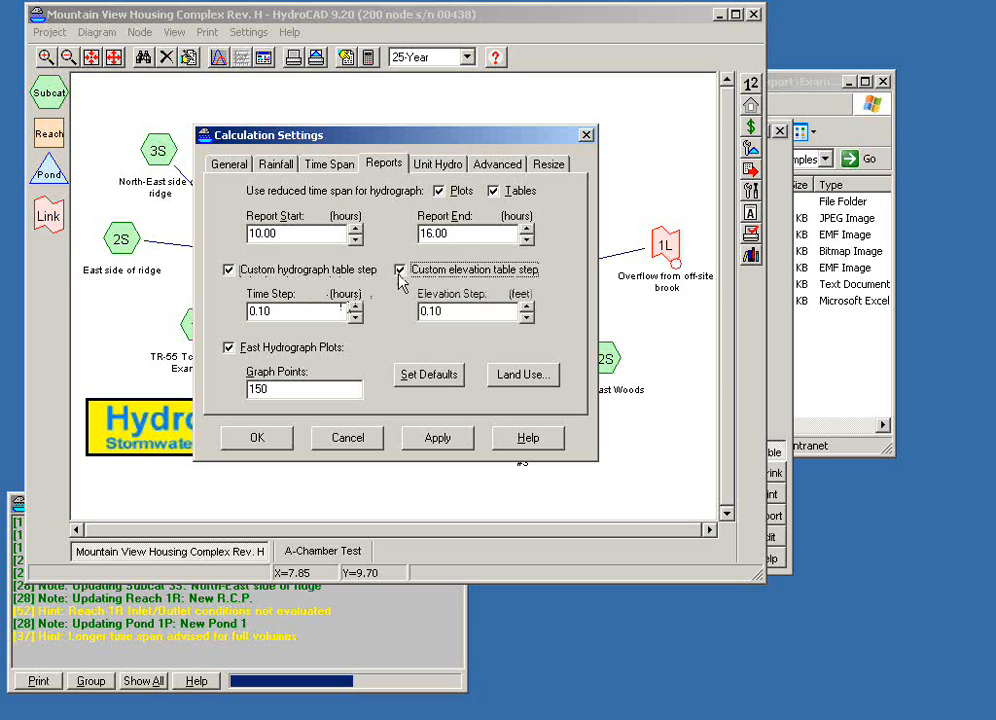
click(399, 270)
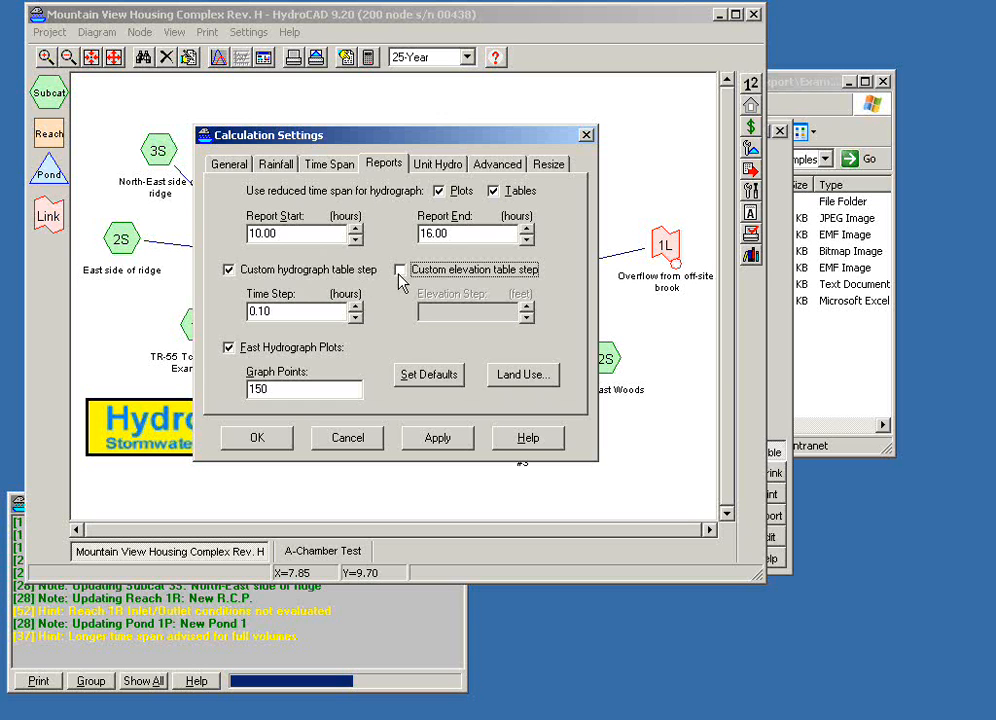
click(229, 270)
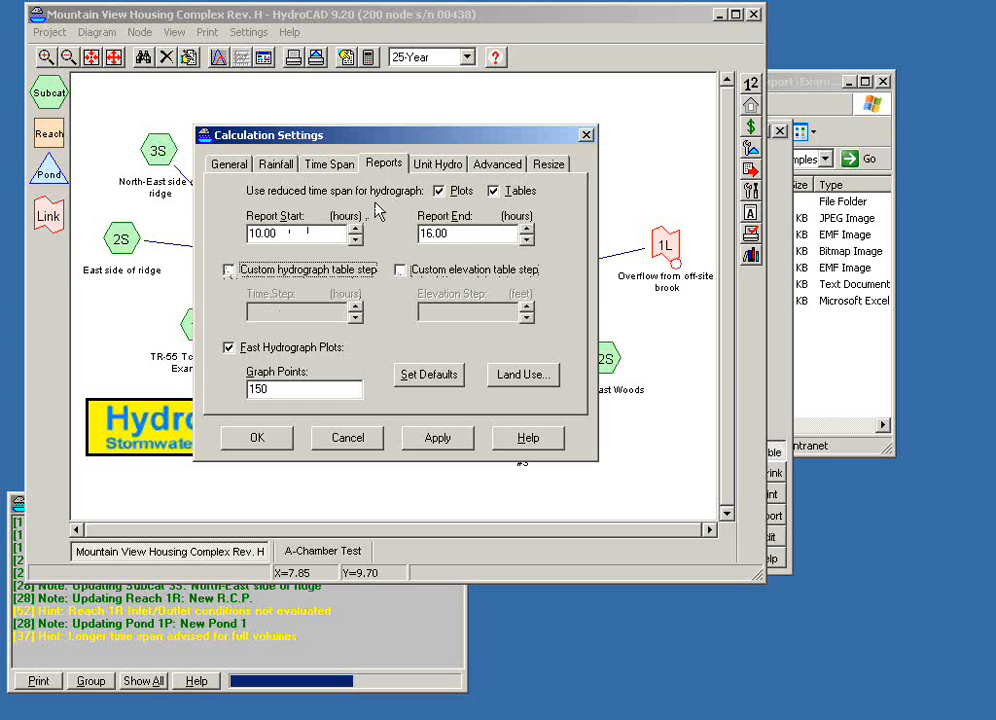
- Turn off the reduced time span for hydrograph plots and accept the calculation settings
click(441, 193)
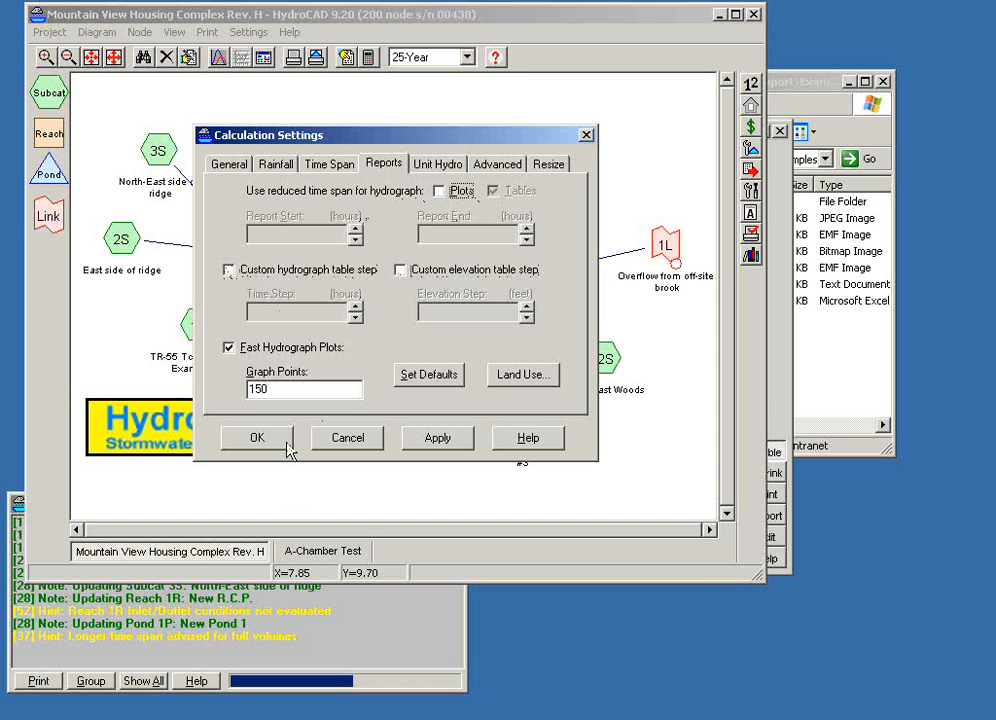
click(257, 438)
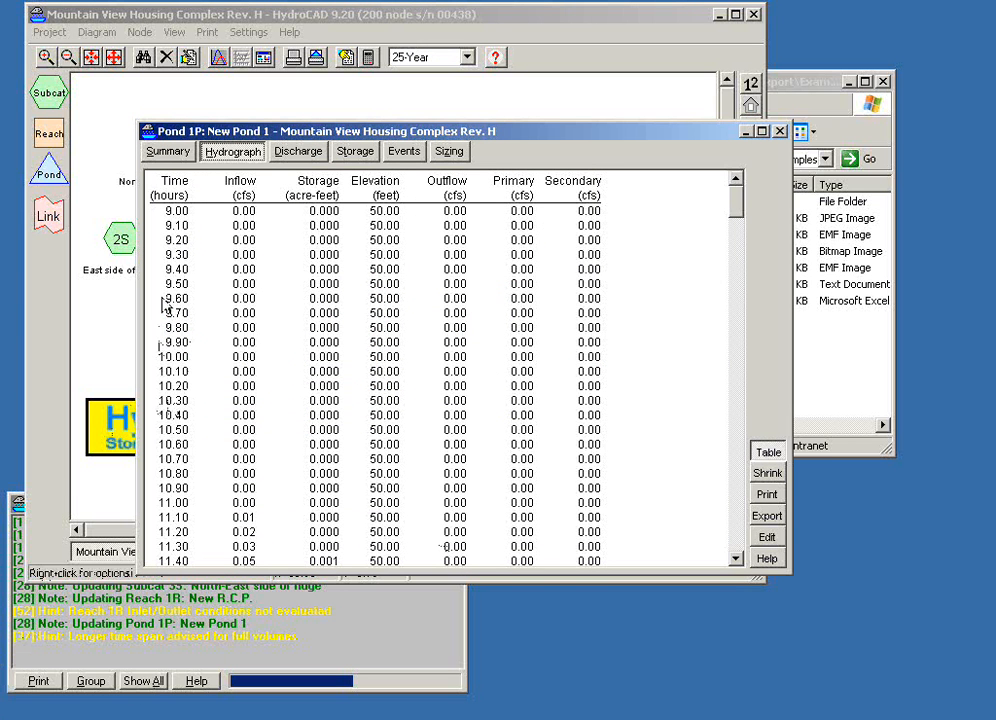
- Shrink Pond 1P's hydrograph table to hourly rows and close the pond's report window
click(760, 478)
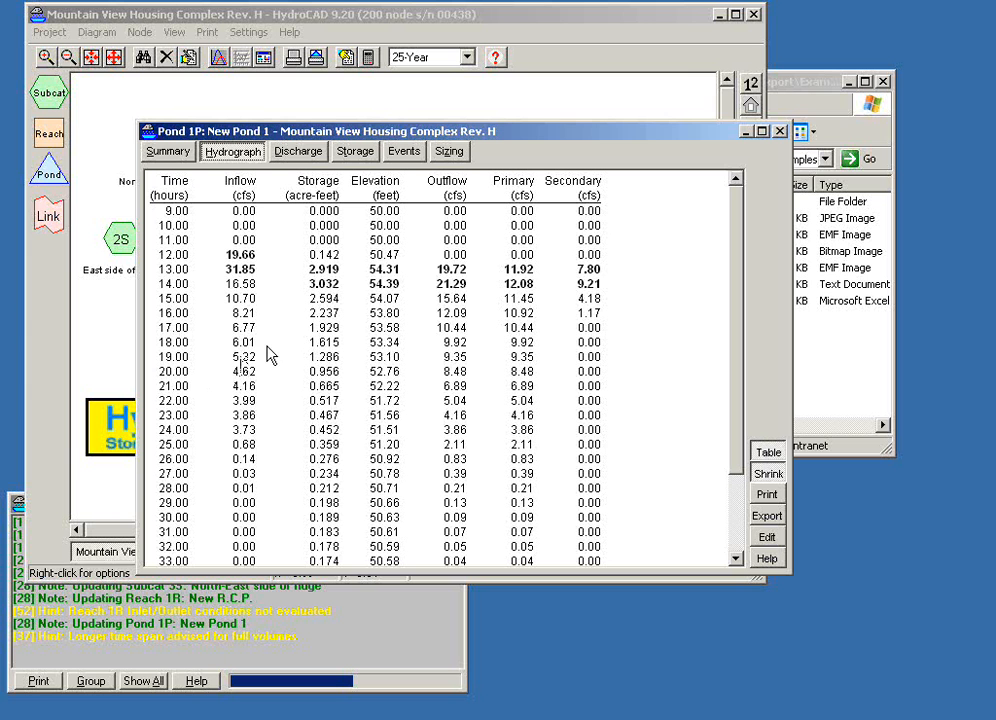
click(779, 134)
- Create New Microsoft Word Document.doc in the Examples folder and open it in Word
click(785, 93)
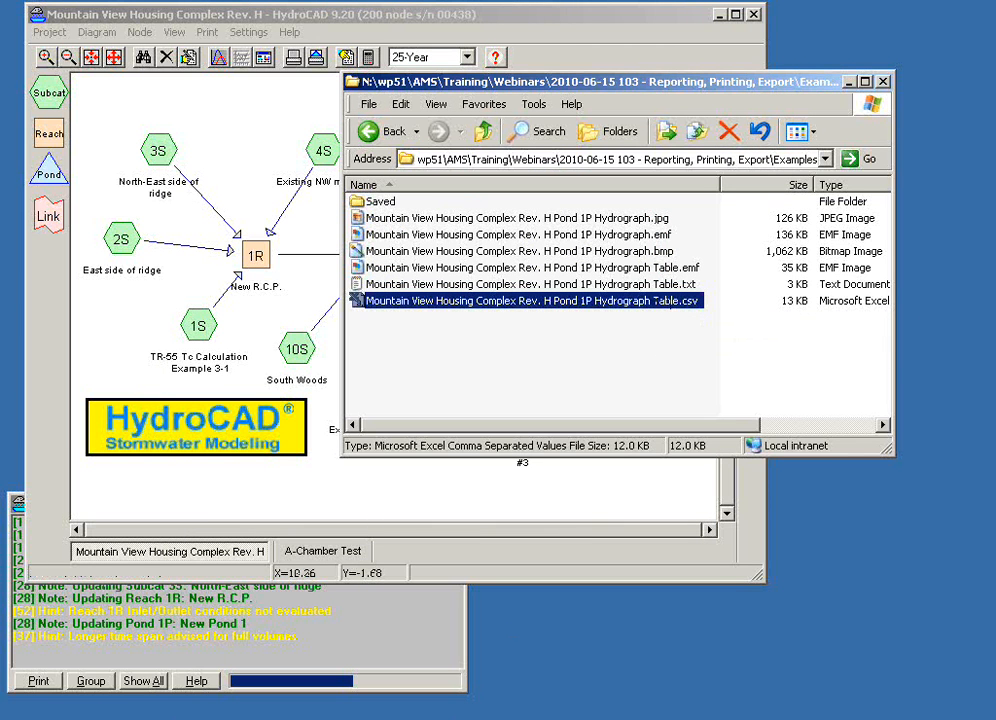
right_click(585, 383)
mouse_move(683, 522)
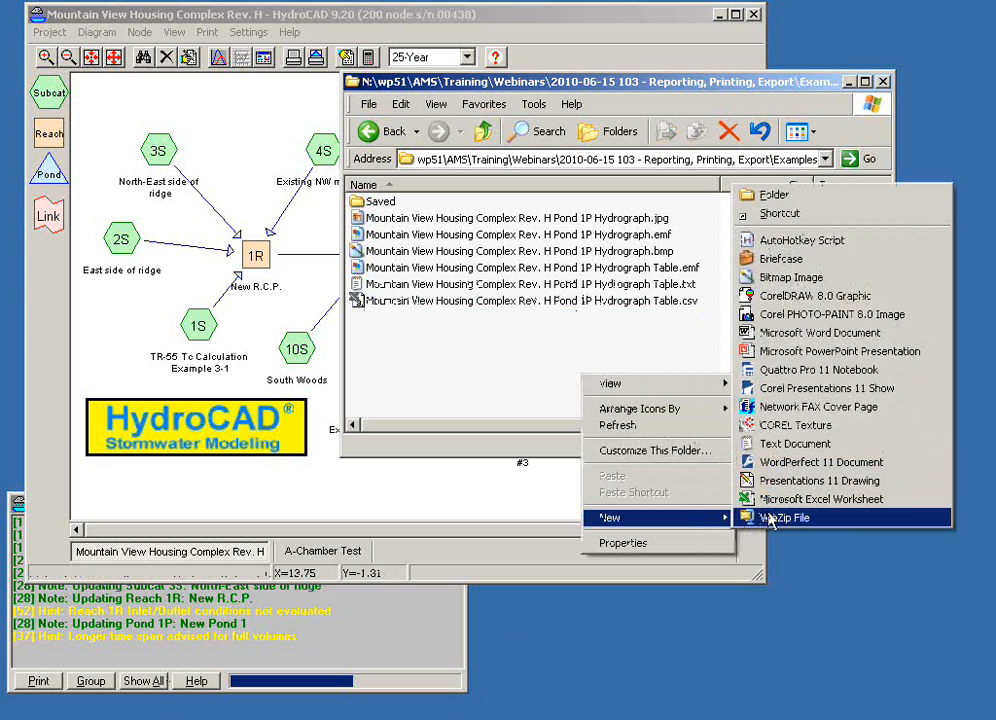
click(800, 333)
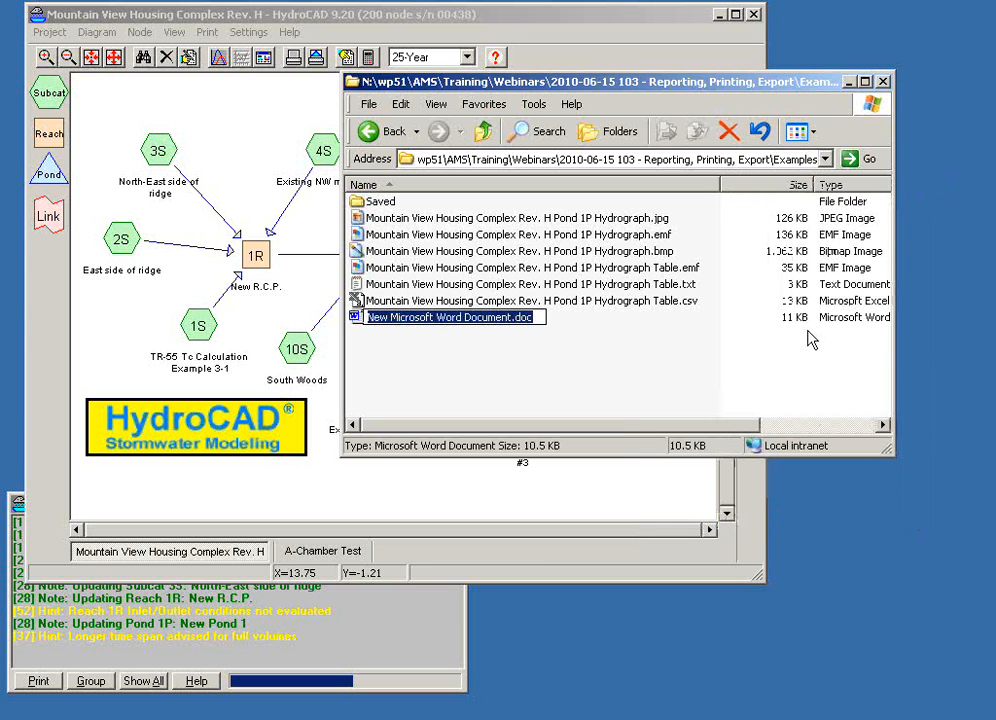
key(Return)
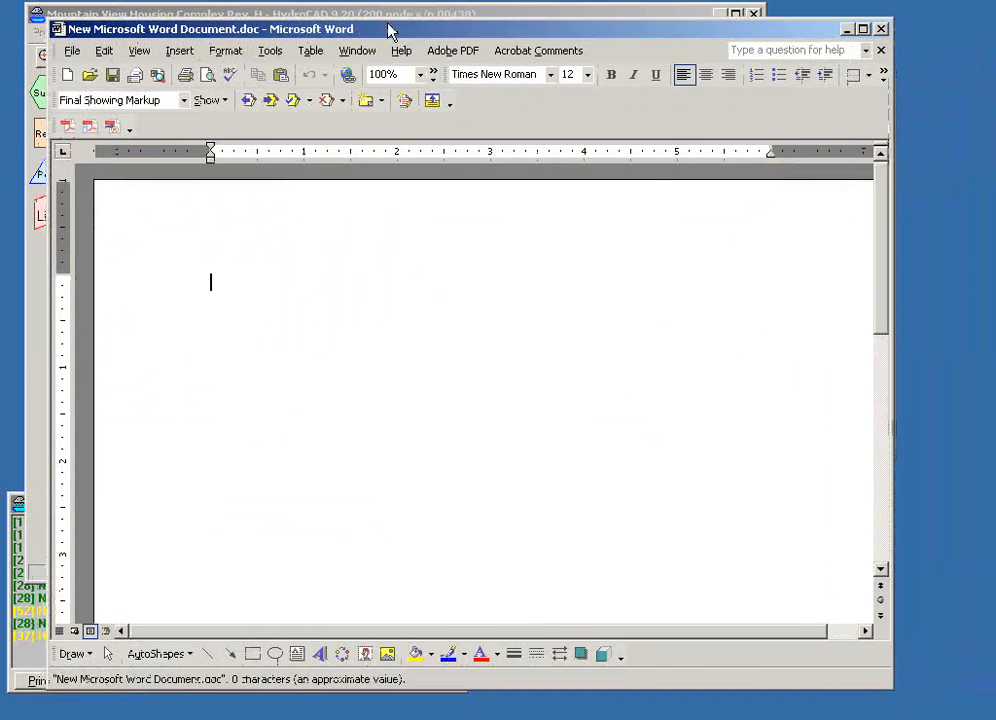
- Insert Mountain View Housing Complex Rev. H Pond 1P Hydrograph Table.emf from the Examples folder at the start of the Word document
click(890, 403)
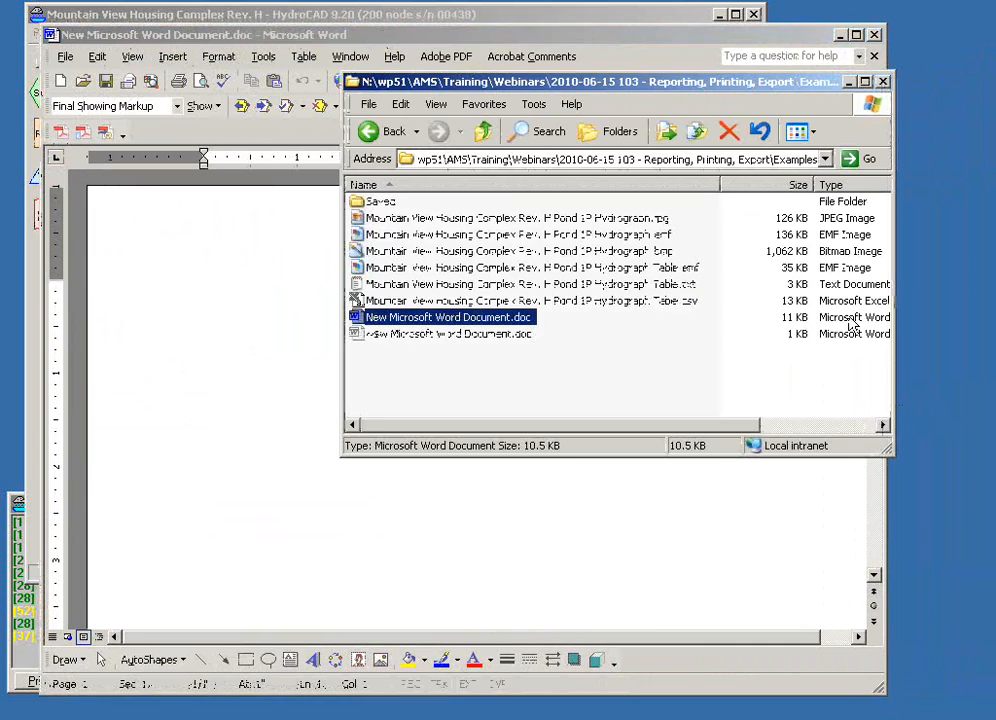
drag(693, 88, 792, 163)
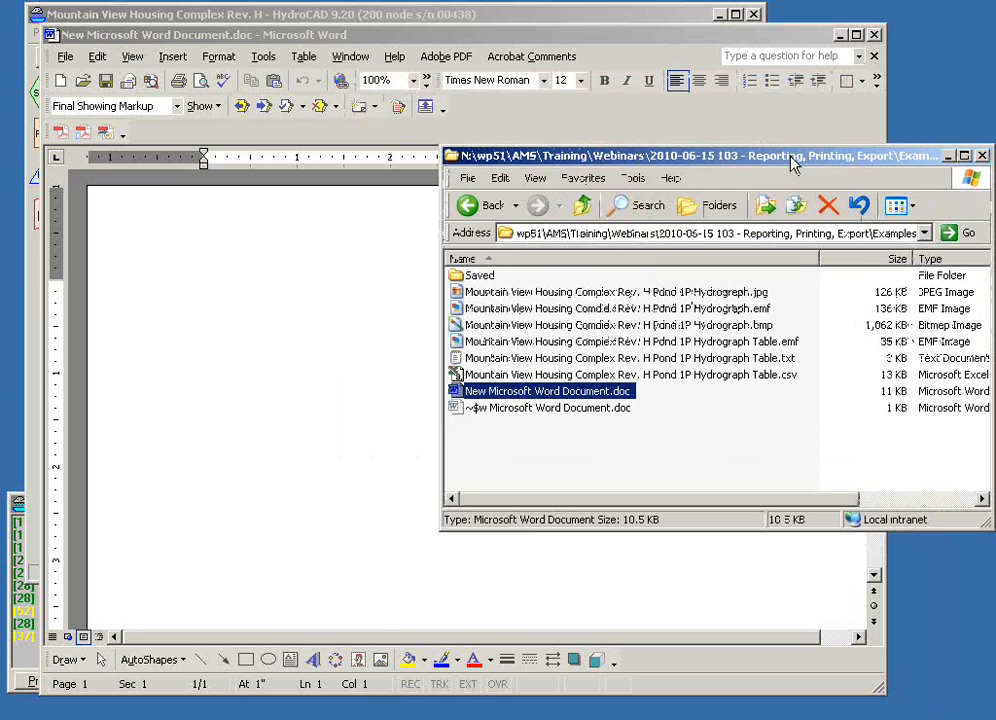
click(490, 342)
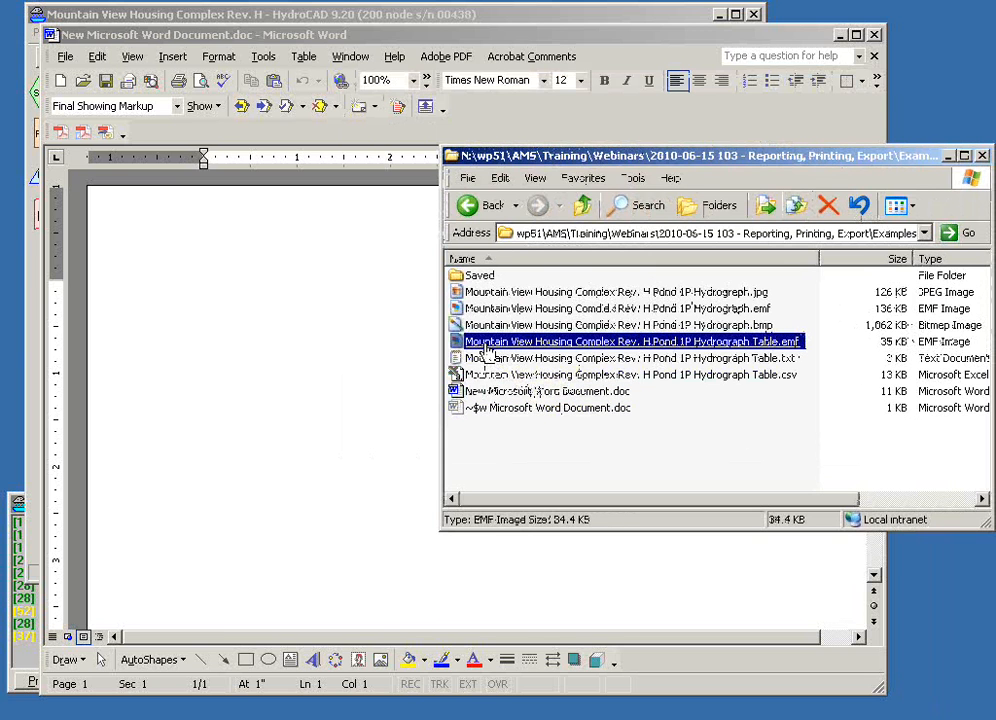
drag(467, 340, 209, 285)
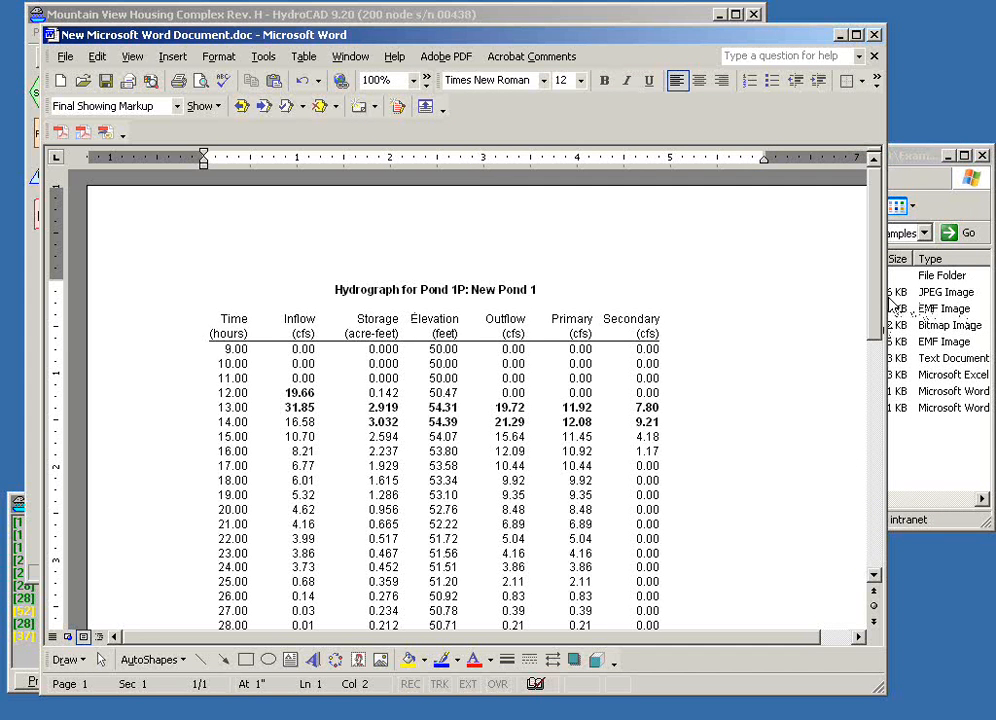
mouse_move(875, 297)
mouse_down()
mouse_move(876, 400)
mouse_move(872, 277)
mouse_up()
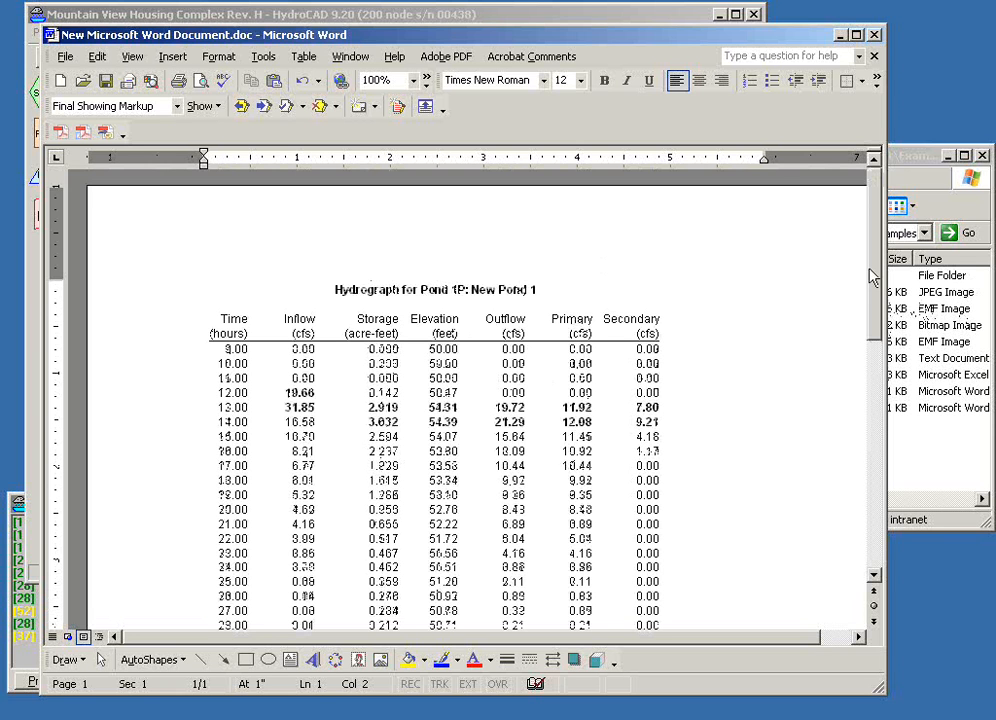
- Insert Mountain View Housing Complex Rev. H Pond 1P Hydrograph.jpg into the document after the hydrograph table
click(897, 166)
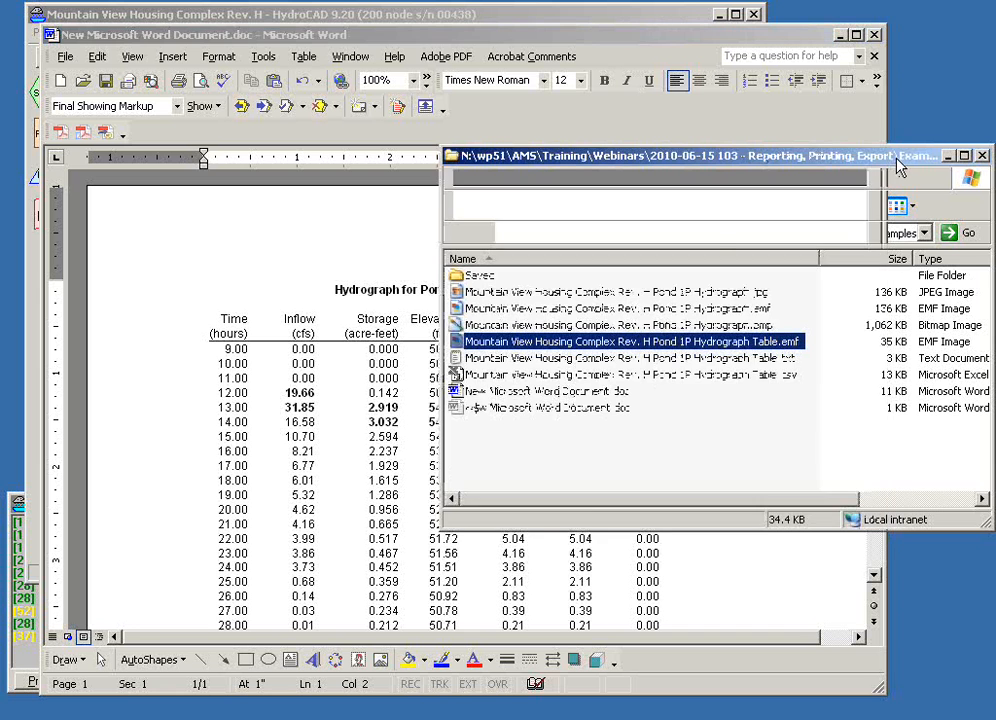
drag(898, 163, 898, 171)
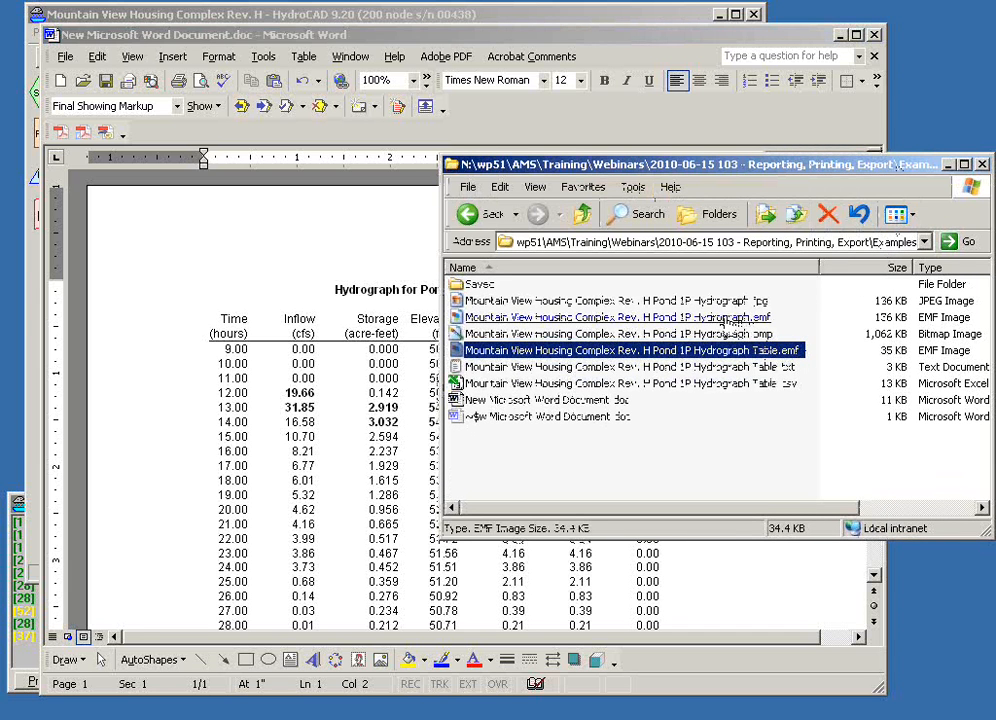
drag(625, 301, 249, 660)
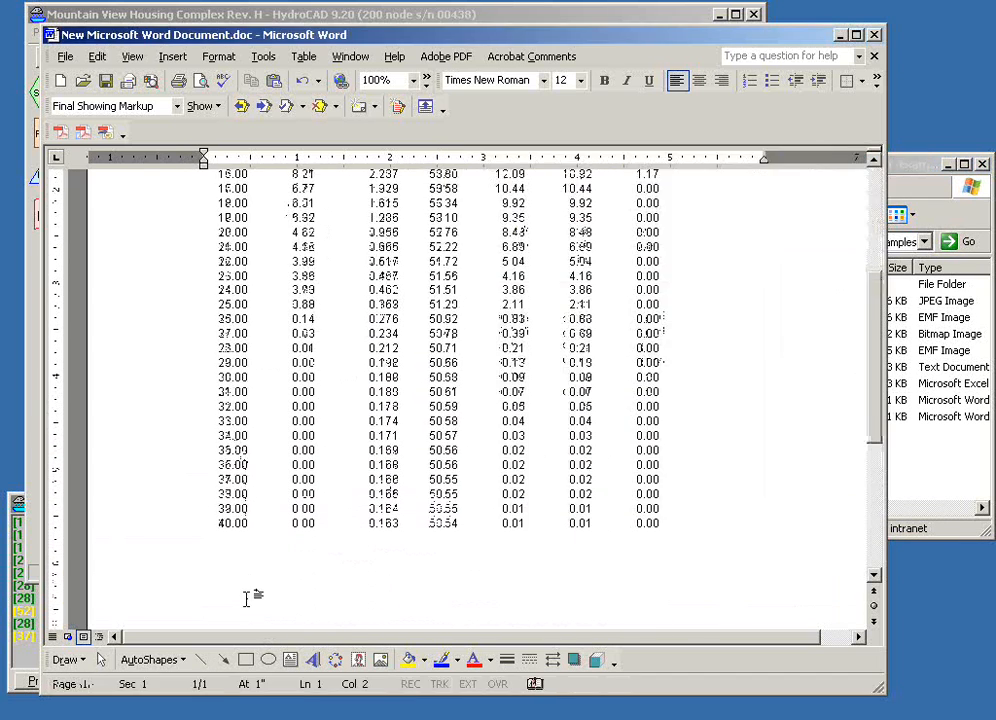
drag(872, 425, 867, 511)
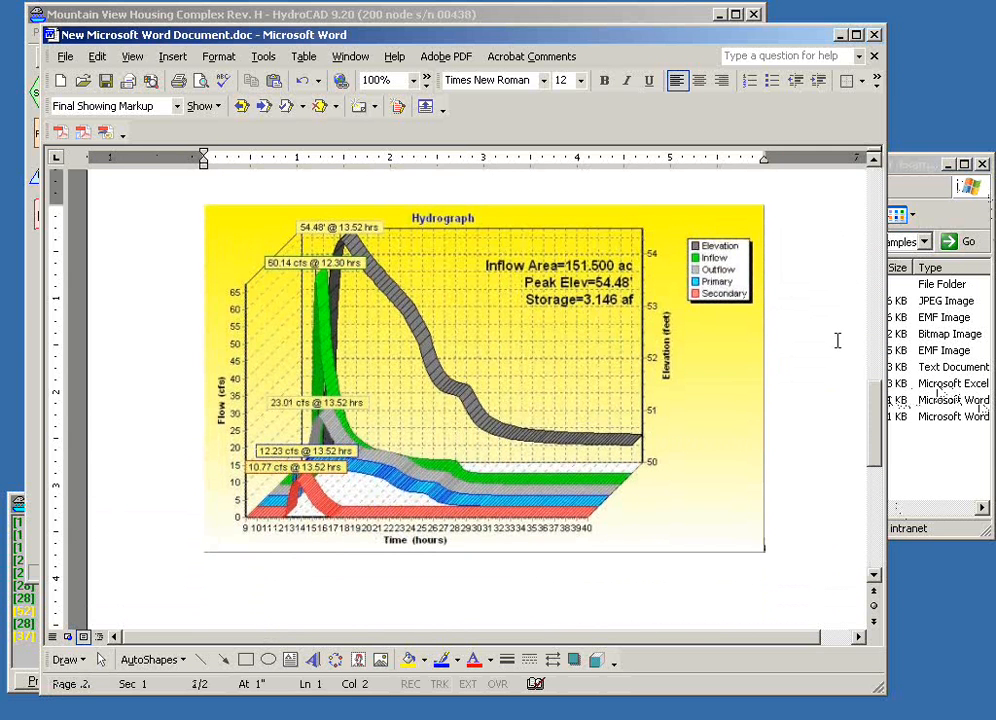
- Insert Mountain View Housing Complex Rev. H Pond 1P Hydrograph.emf on a new line below the JPEG plot and enlarge it
key(Return)
click(905, 168)
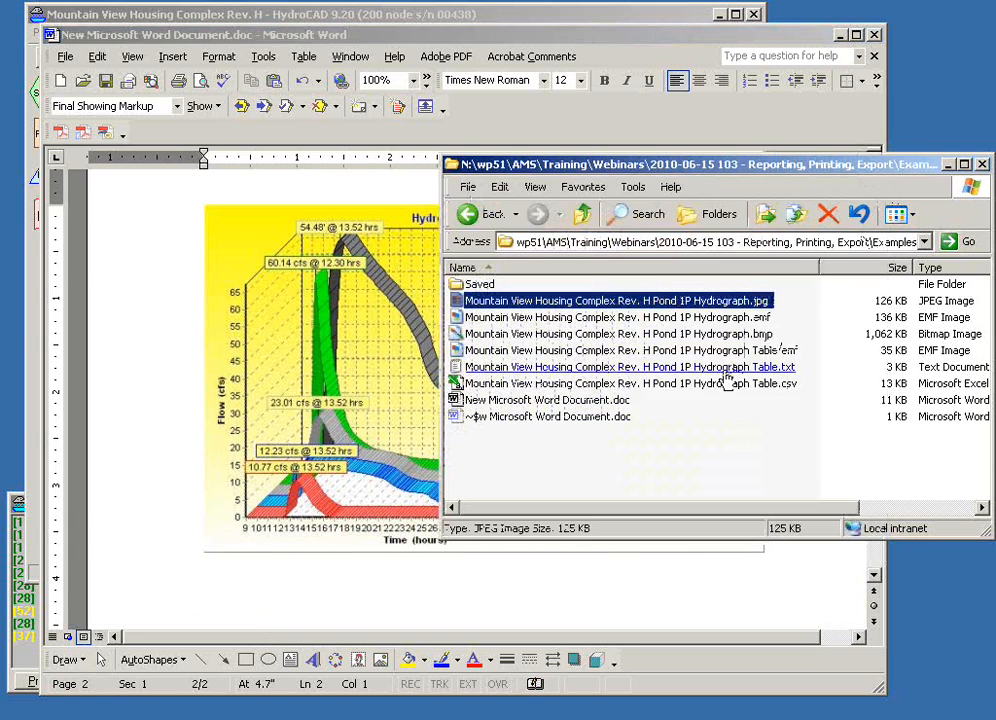
drag(530, 317, 257, 605)
scroll(256, 597, down, 3)
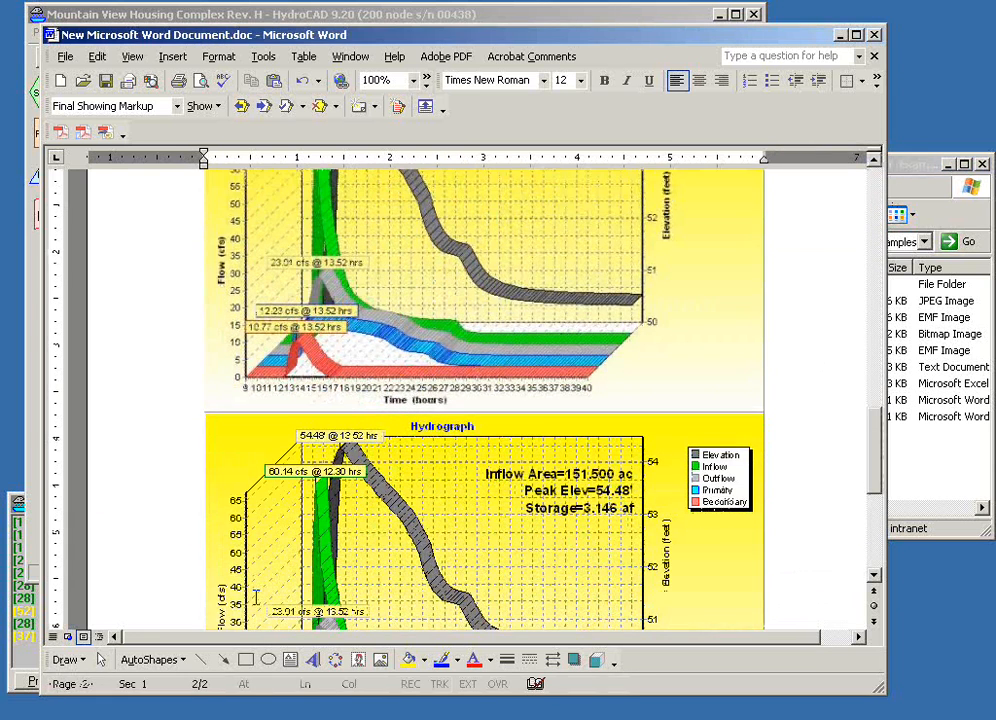
scroll(256, 597, down, 3)
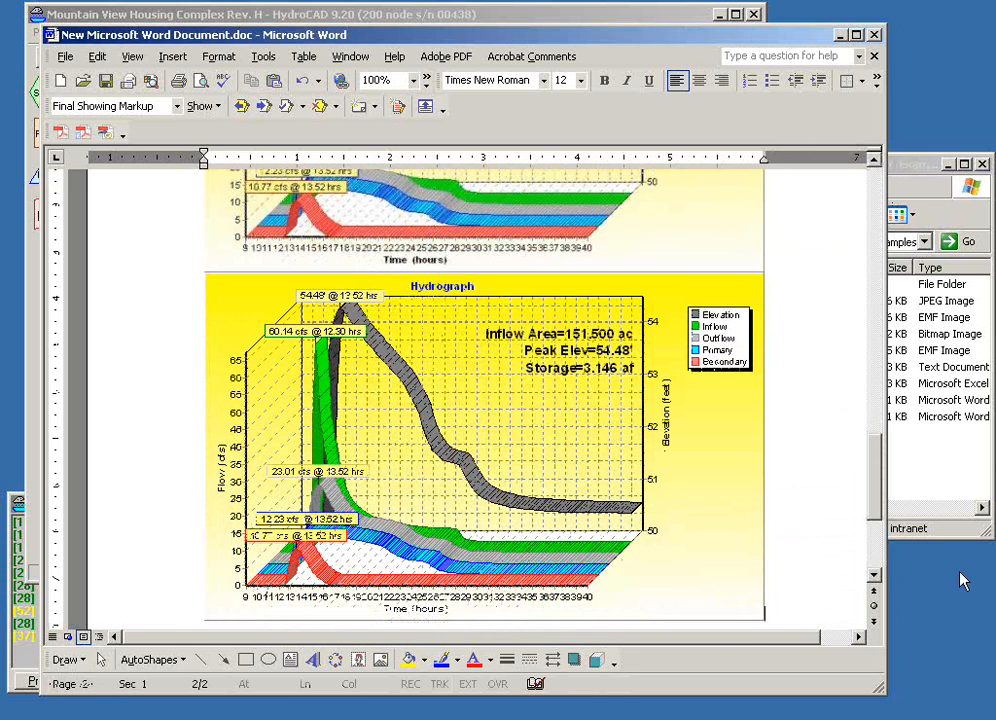
click(752, 566)
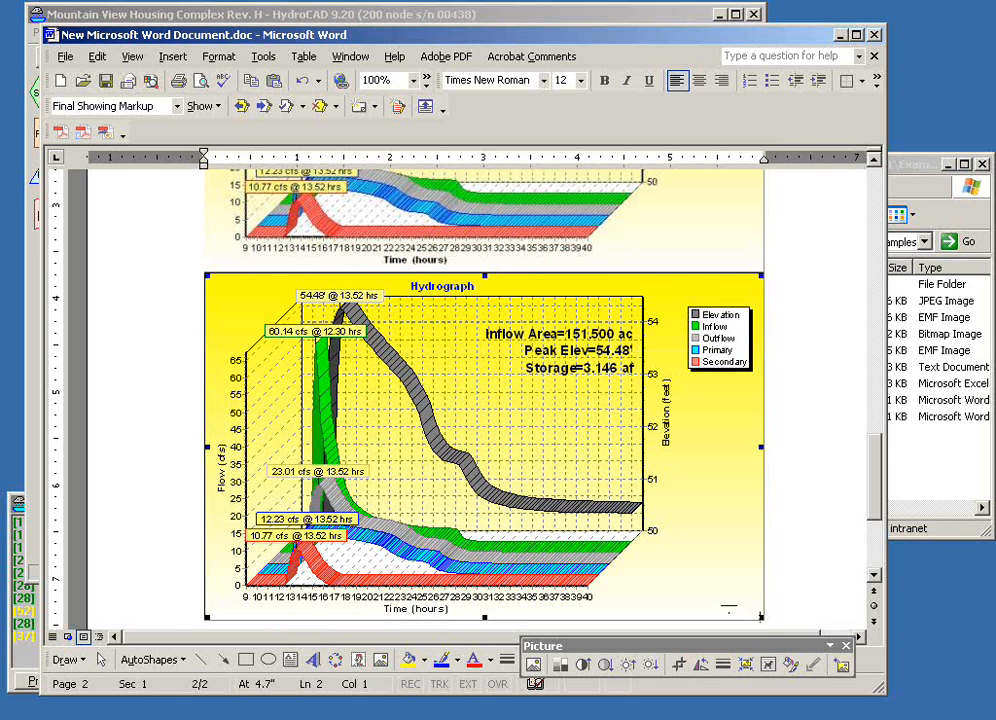
drag(763, 618, 548, 533)
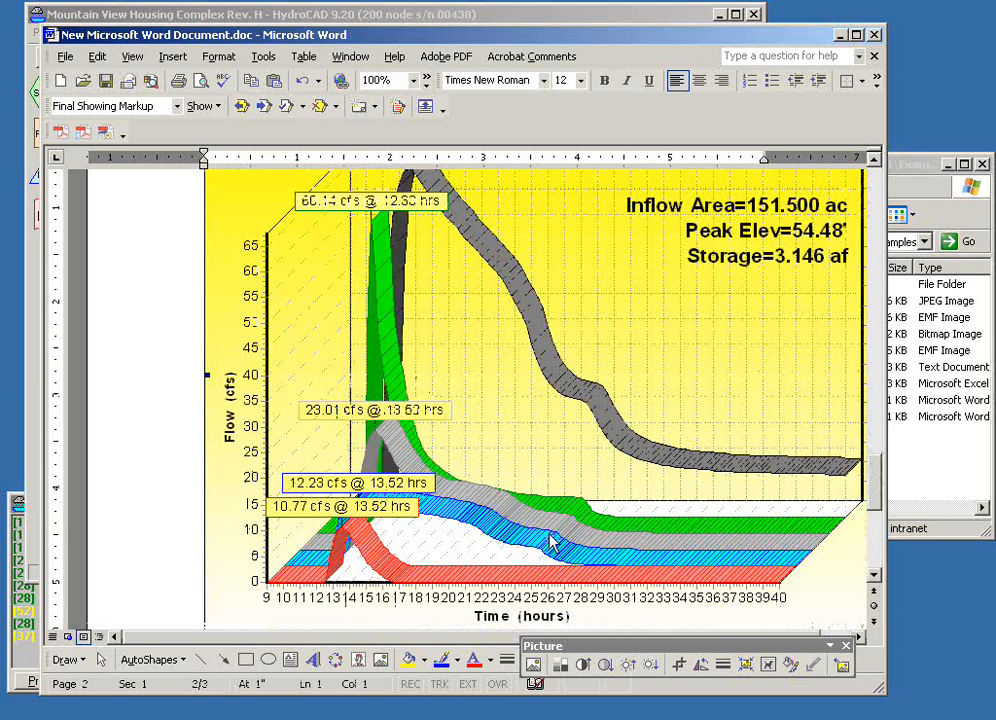
- Close New Microsoft Word Document.doc without saving the changes
click(916, 168)
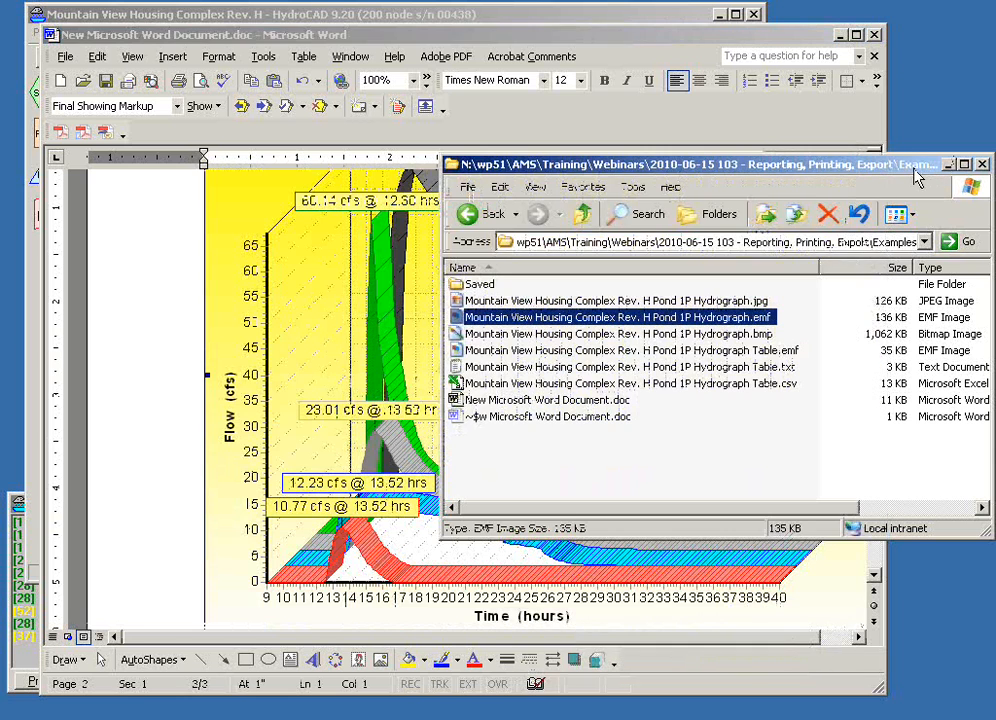
click(874, 35)
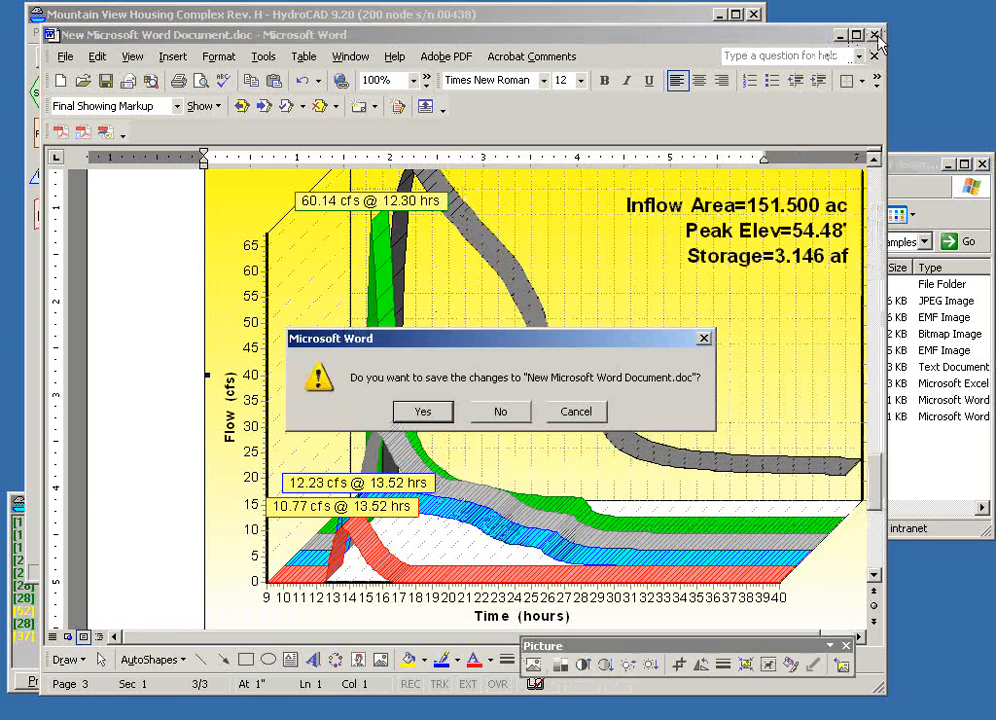
click(500, 411)
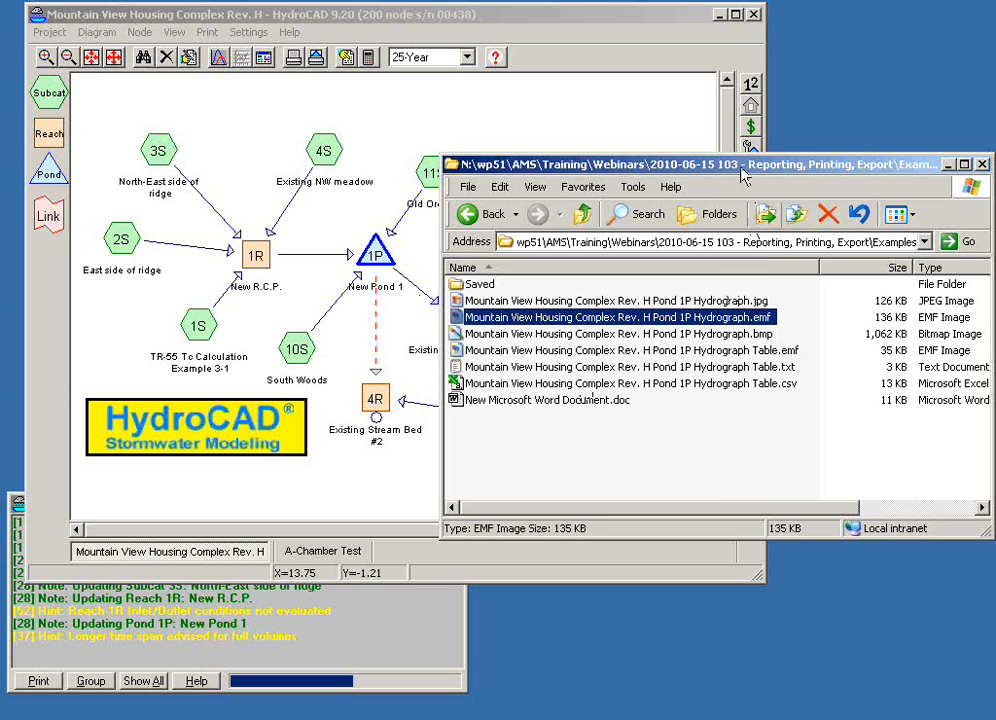
- Switch to HydroCAD, view the print setup for the routing diagram, and cancel without printing
click(477, 20)
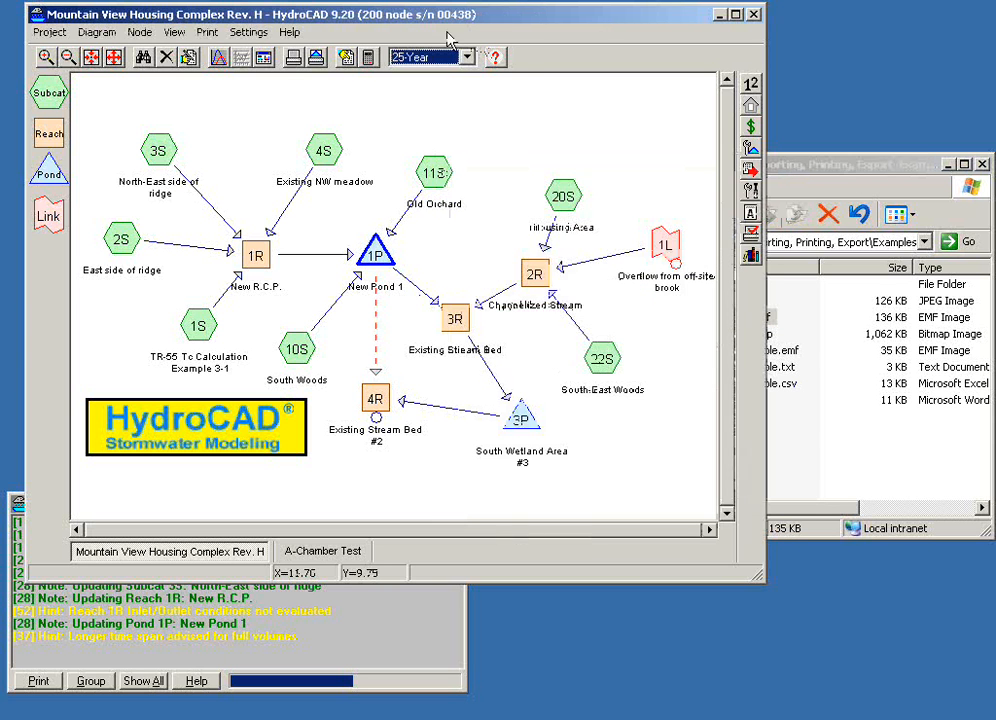
click(206, 33)
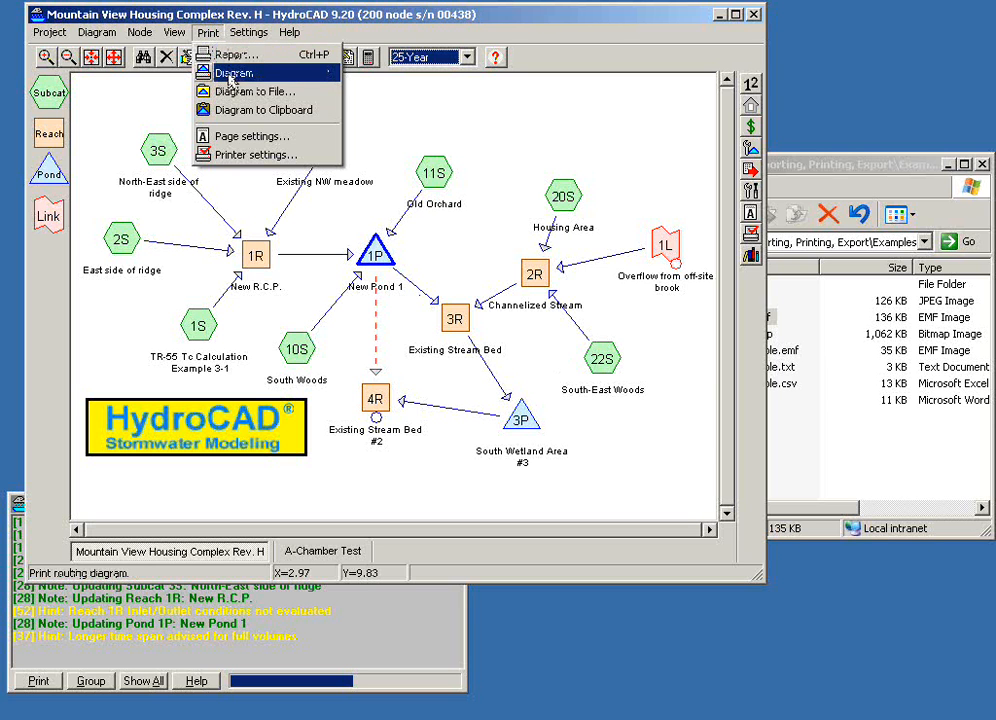
click(231, 76)
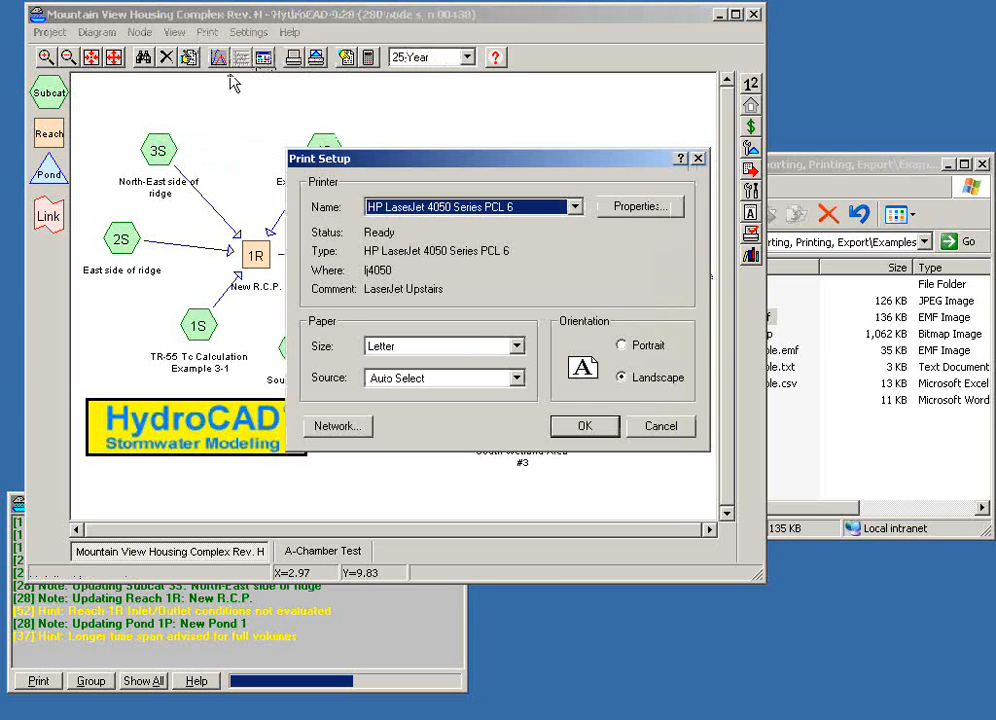
click(664, 434)
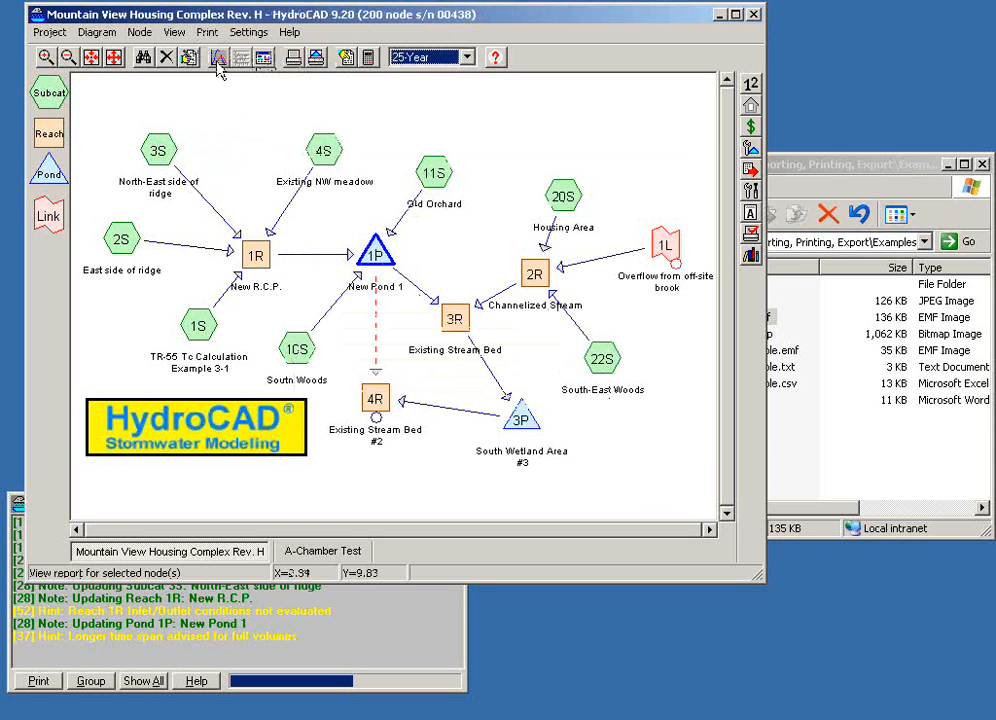
- Review the file types offered for printing the routing diagram to file, keep Enhanced Metafile (*.emf), and cancel without saving
click(207, 33)
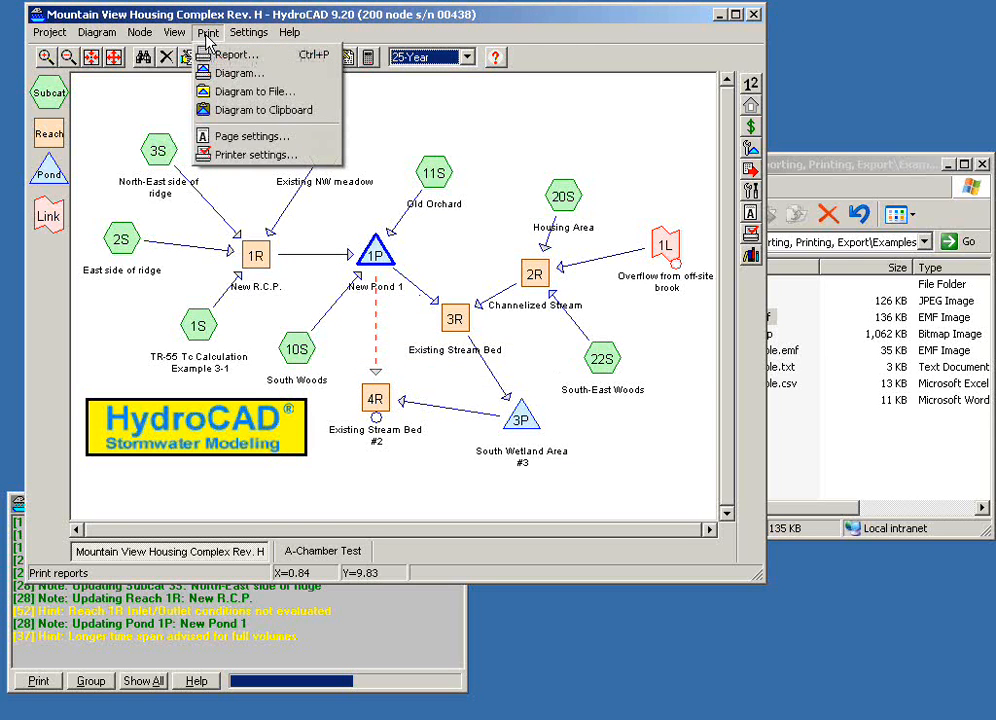
click(226, 96)
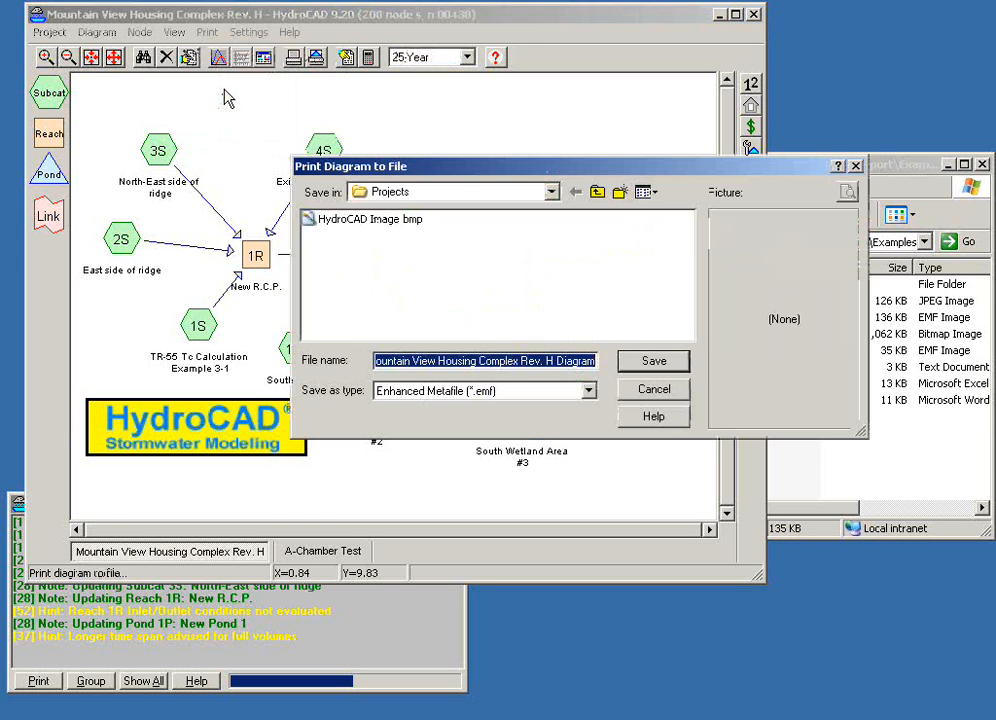
click(590, 392)
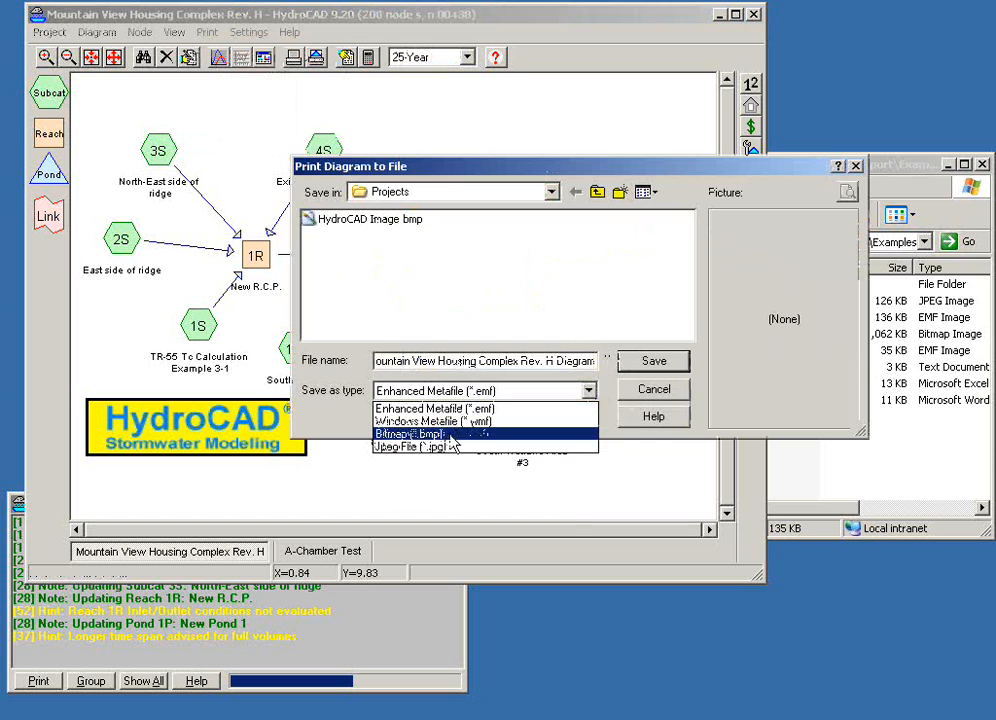
click(488, 409)
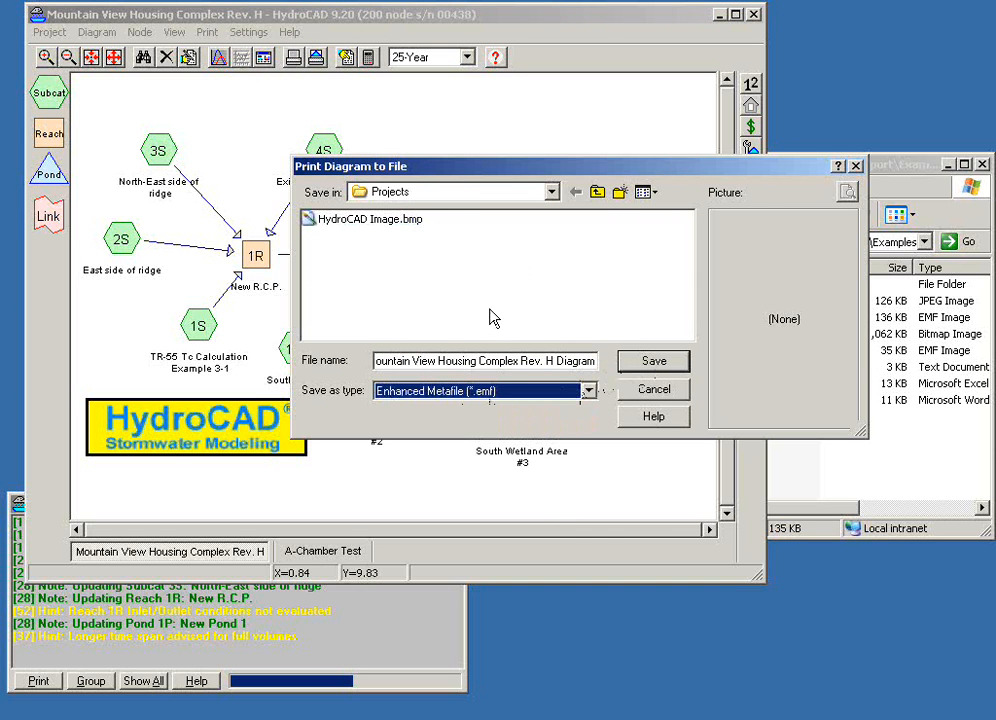
click(646, 392)
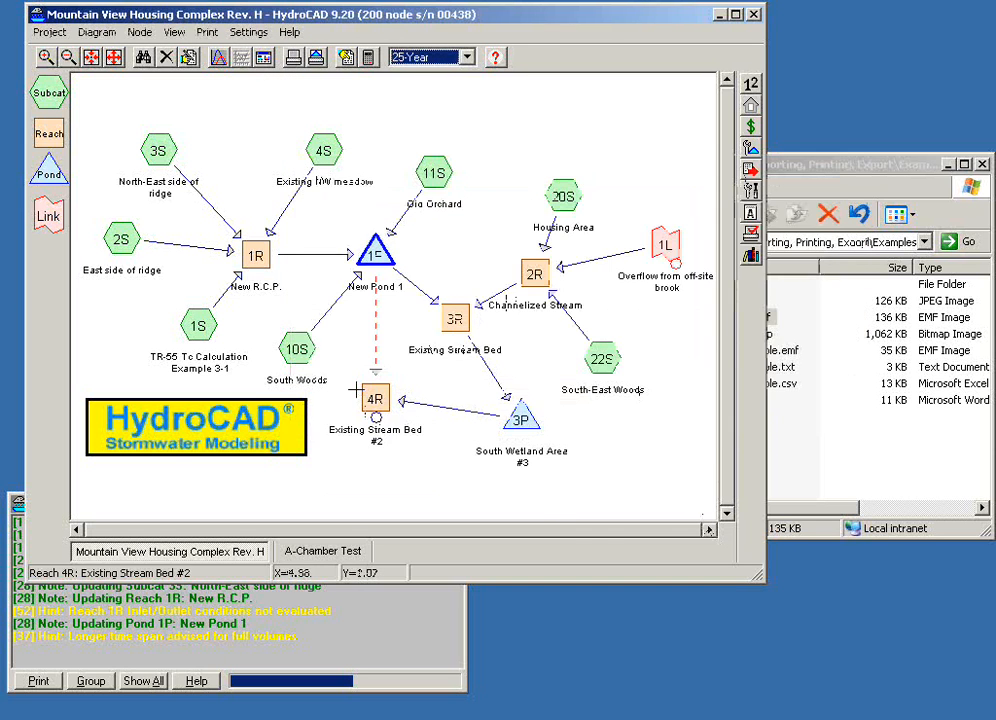
- Copy the routing diagram to the clipboard and paste it into New Microsoft Word Document.doc from the Examples folder
click(207, 32)
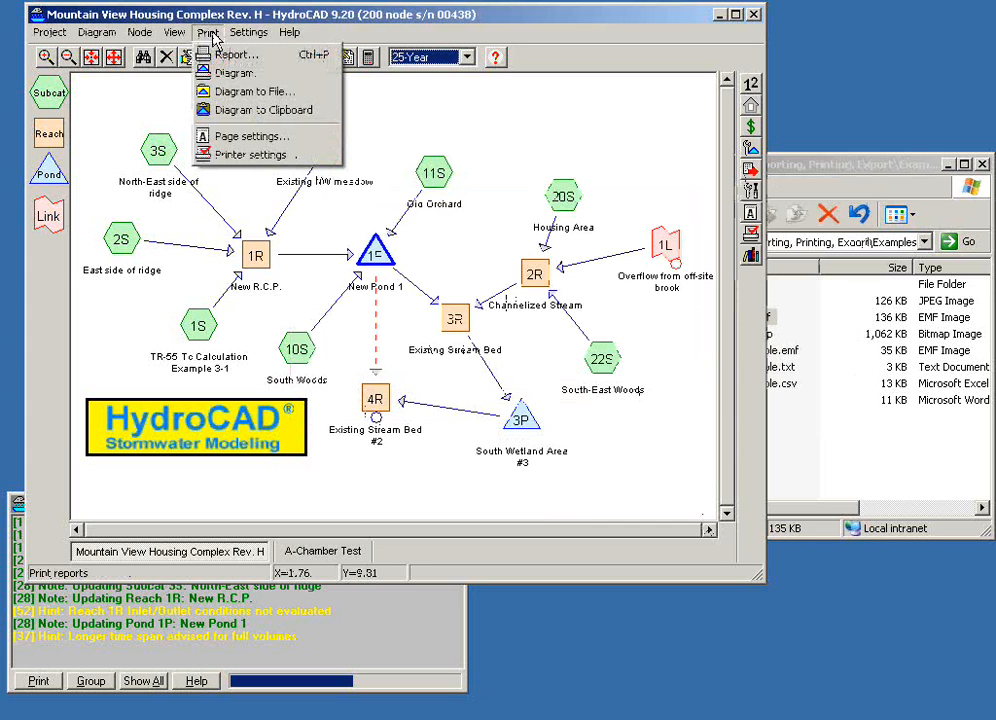
click(237, 112)
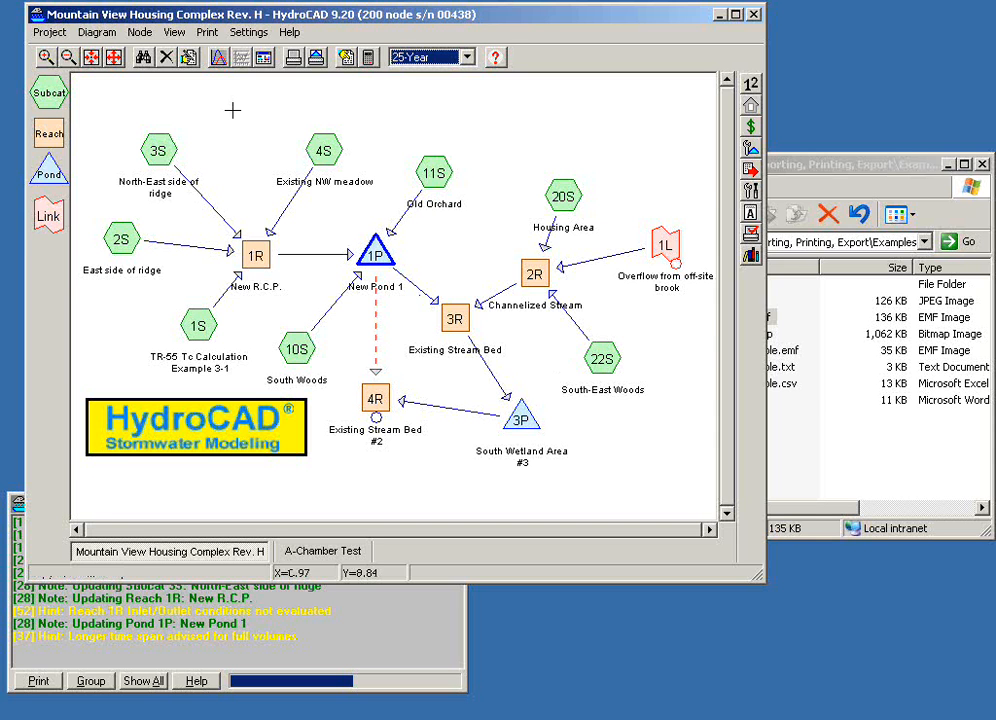
click(862, 480)
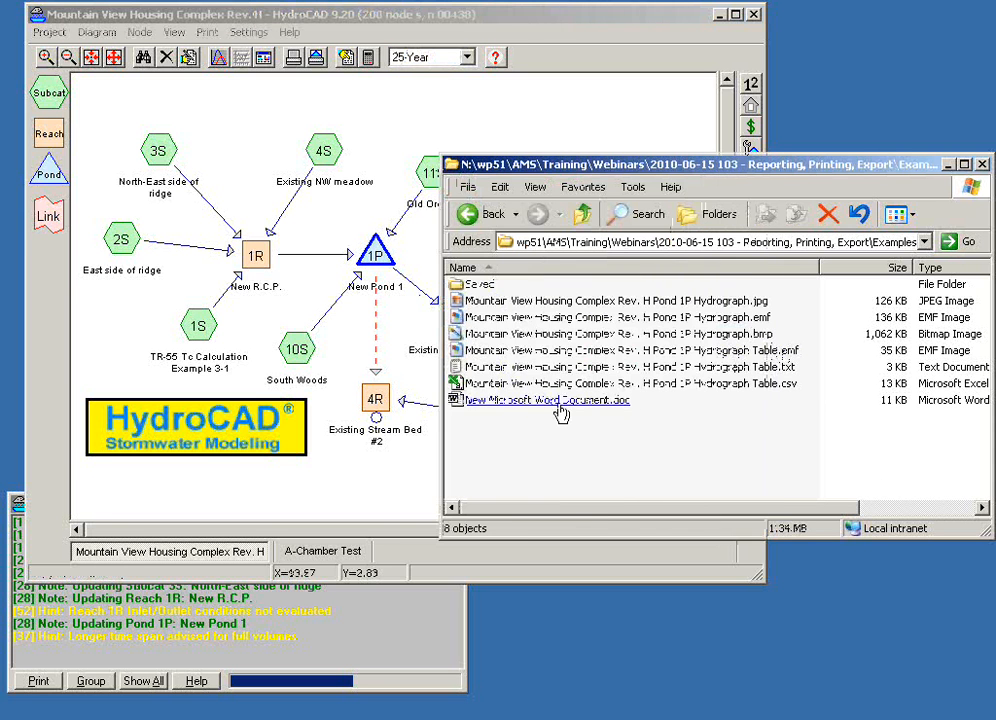
click(560, 411)
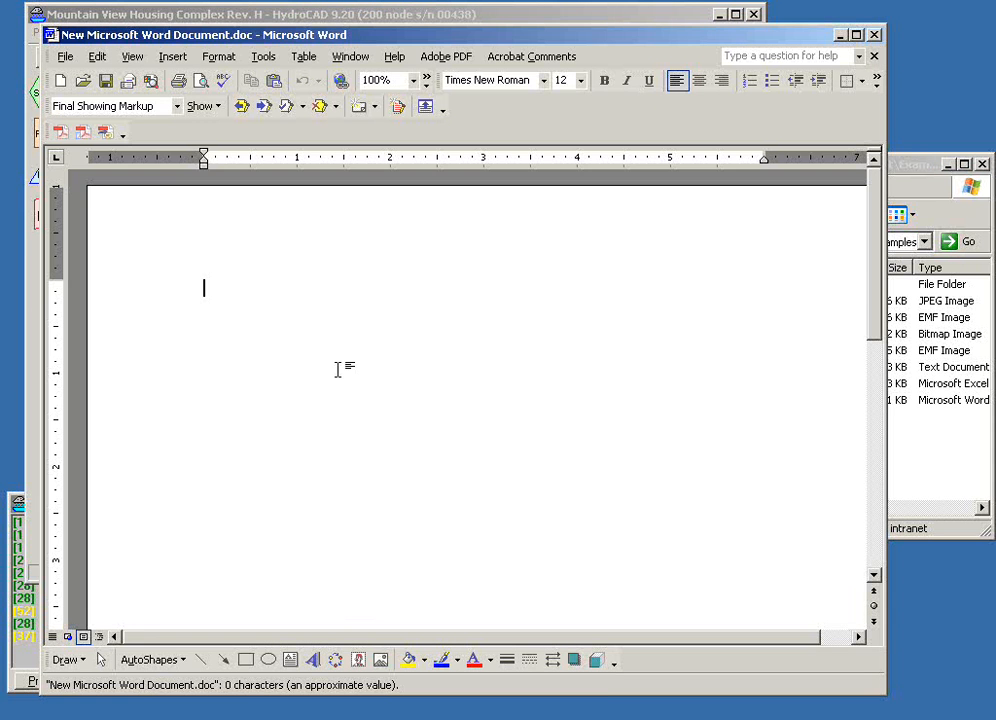
right_click(219, 294)
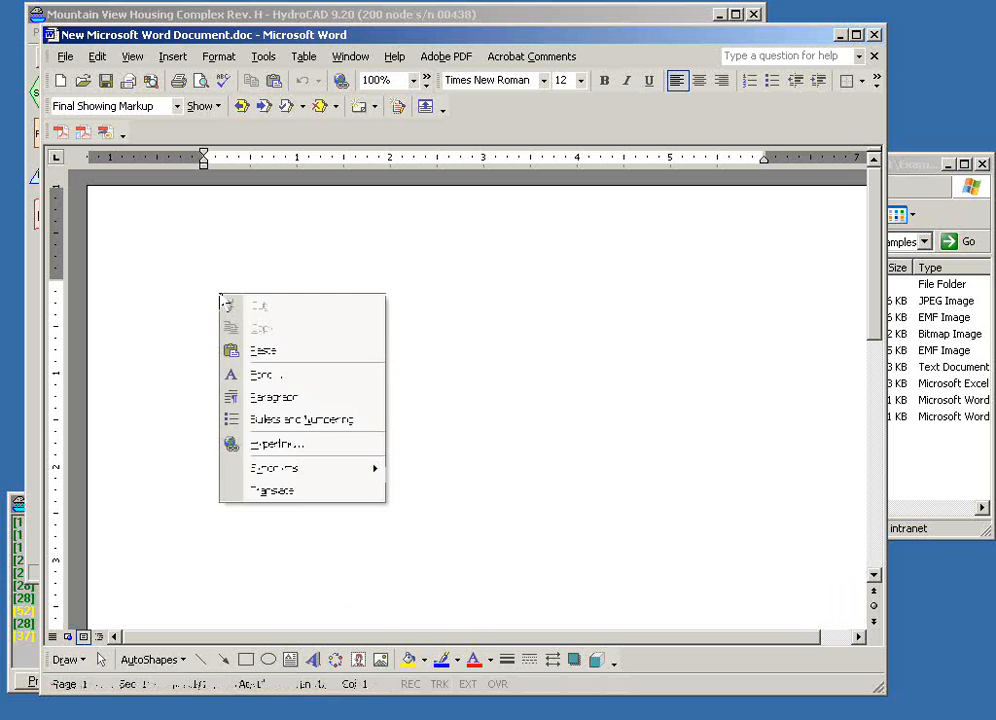
click(276, 351)
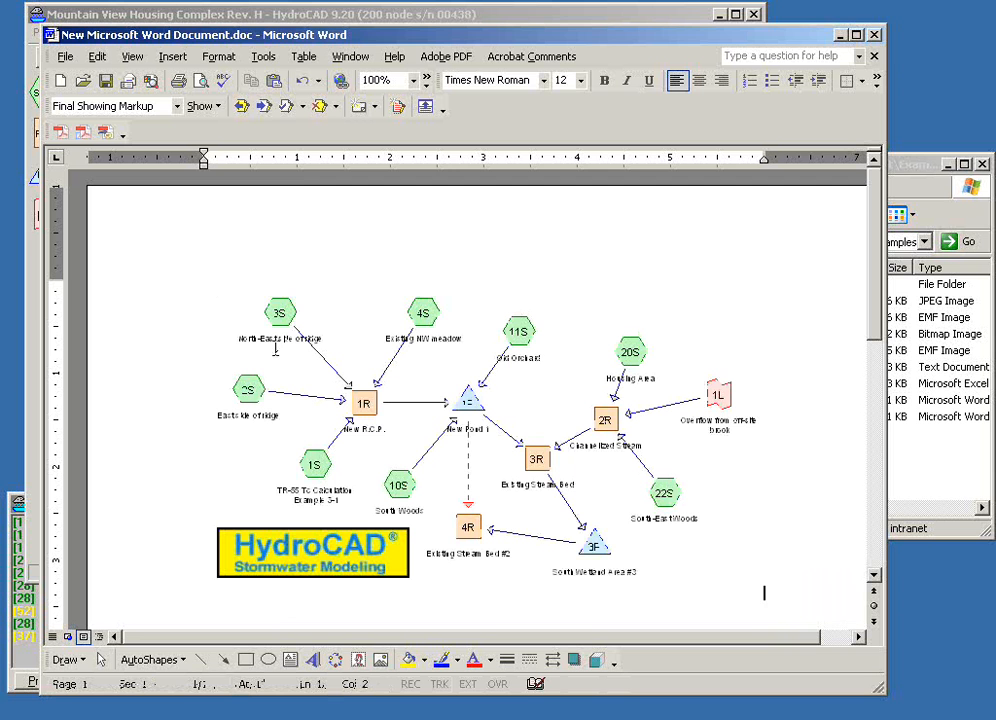
- Close the Word document without saving the pasted diagram and return to HydroCAD
click(873, 36)
click(500, 412)
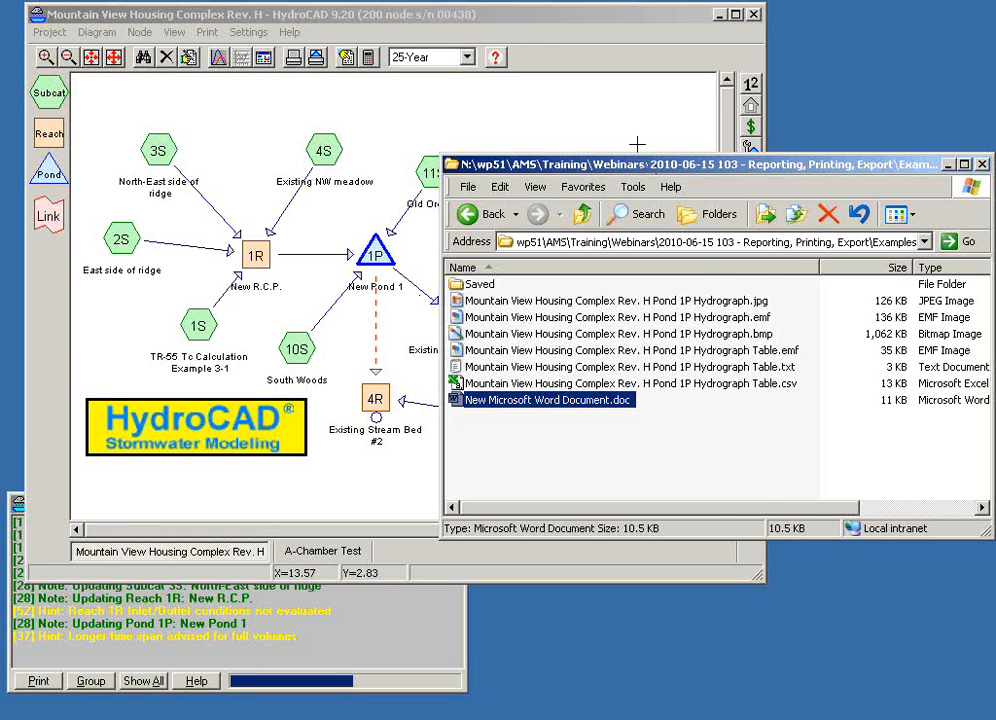
click(290, 14)
click(208, 33)
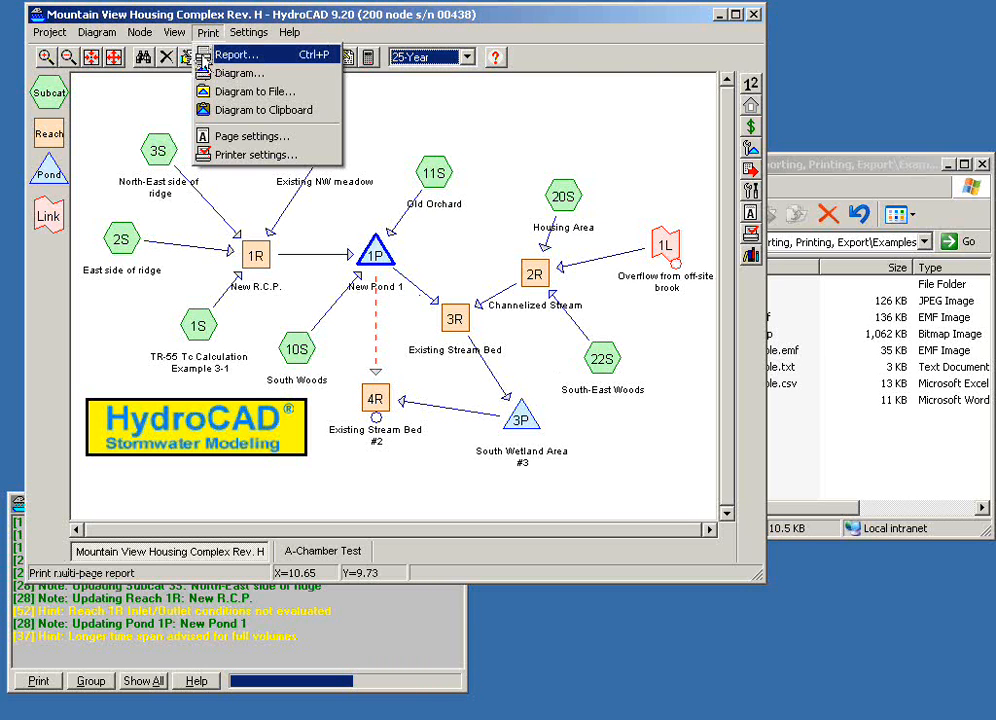
click(210, 31)
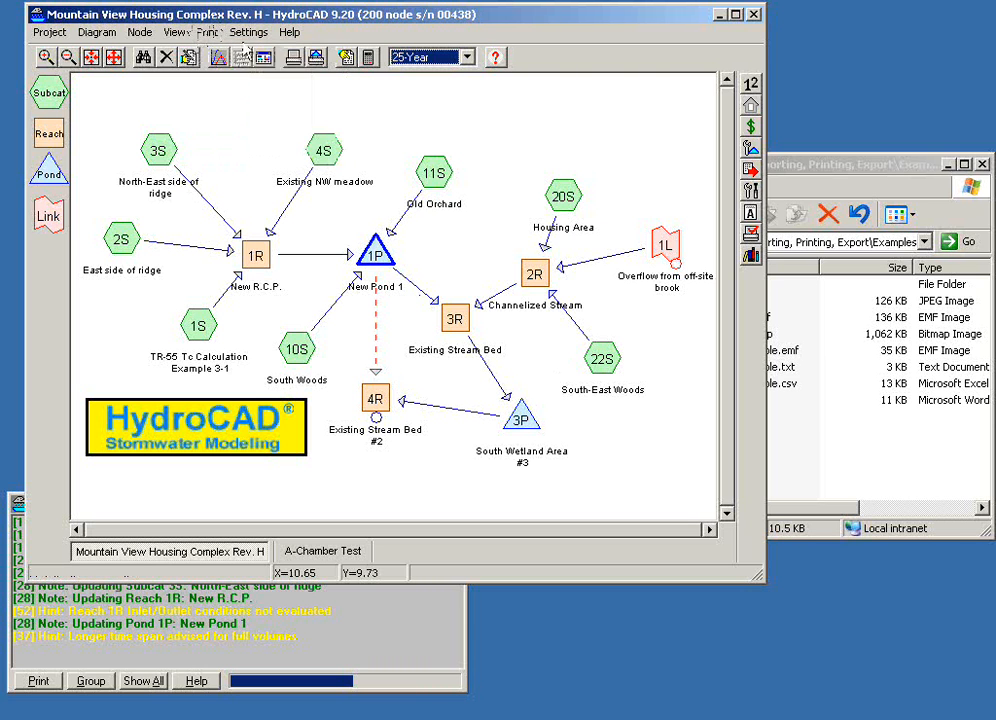
- Open the report print options, exclude the 10-Year and 50-Year rainfall events, switch to Current Rainfall, and cancel without printing
click(297, 62)
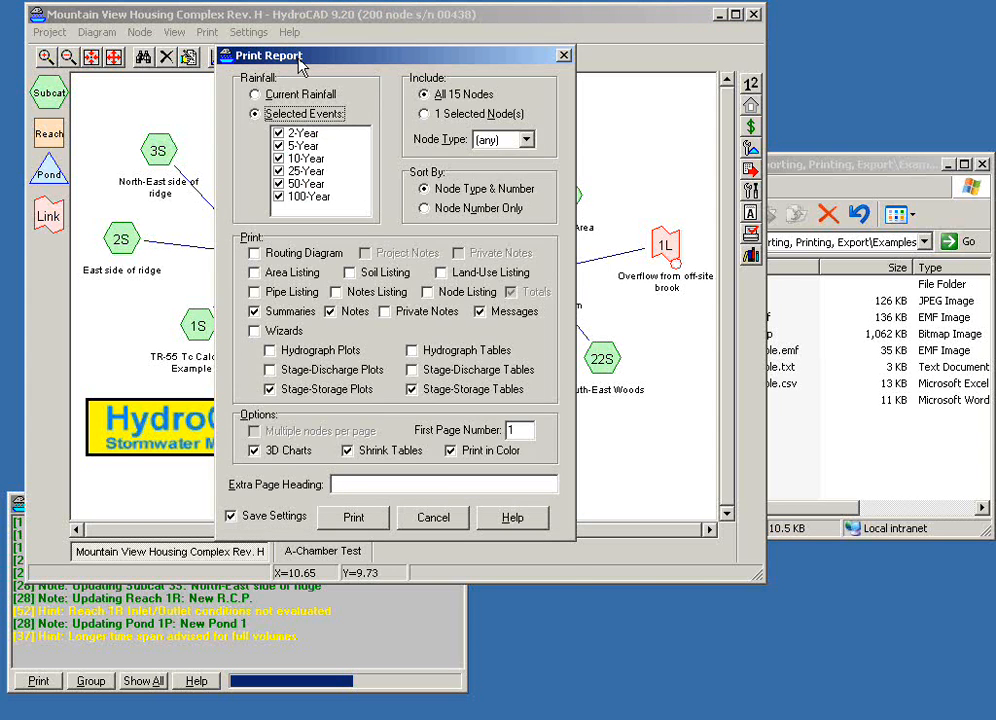
drag(298, 62, 395, 143)
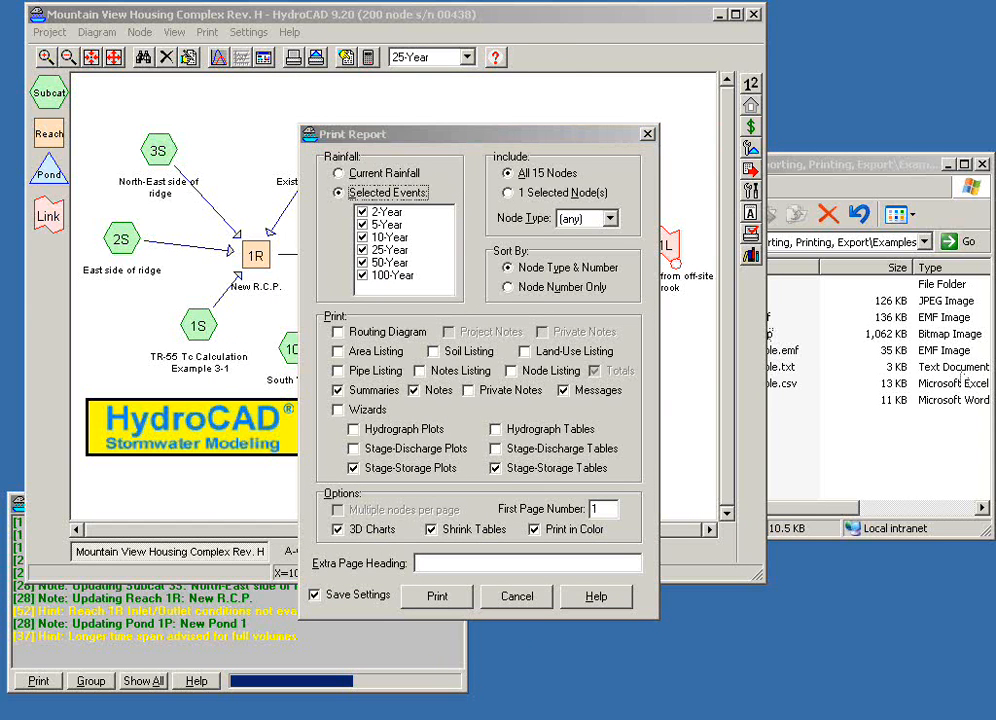
drag(322, 157, 362, 157)
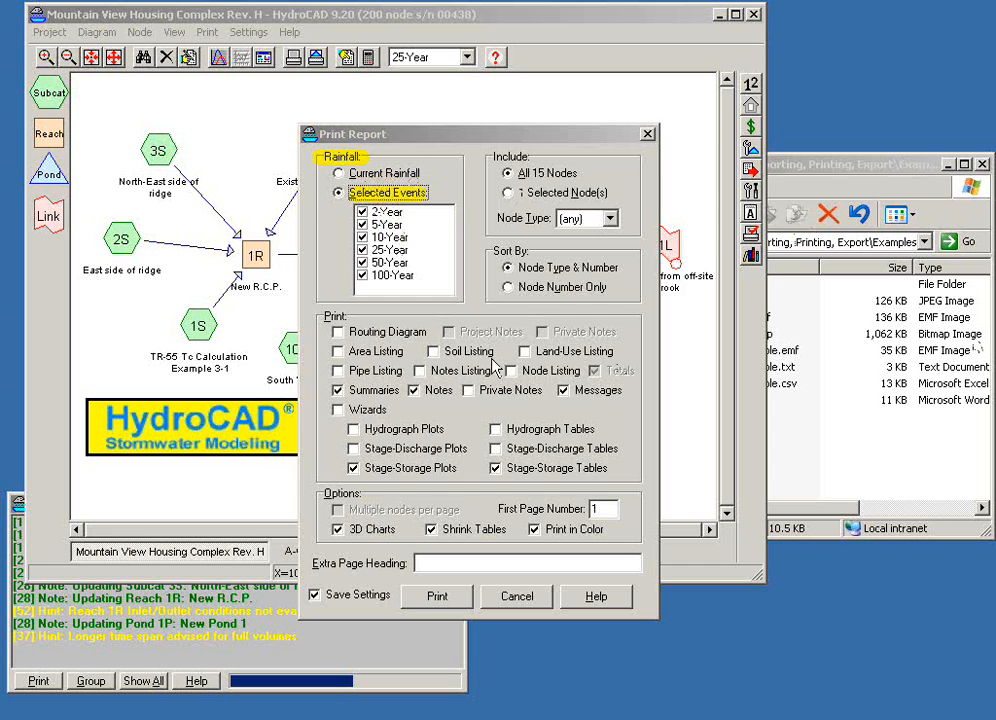
click(362, 238)
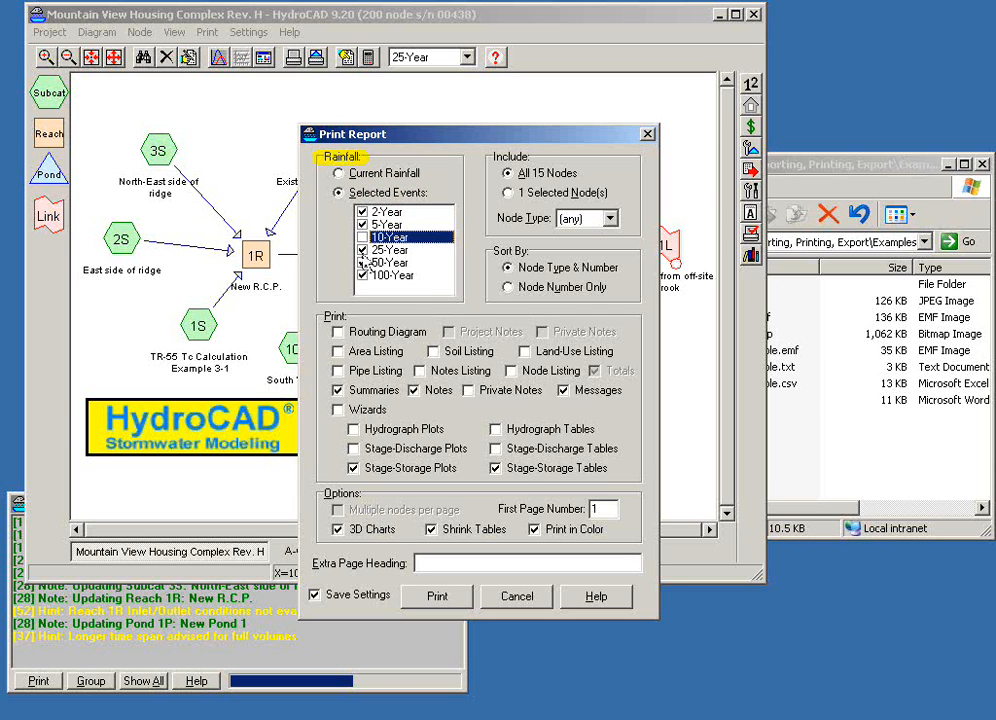
click(362, 262)
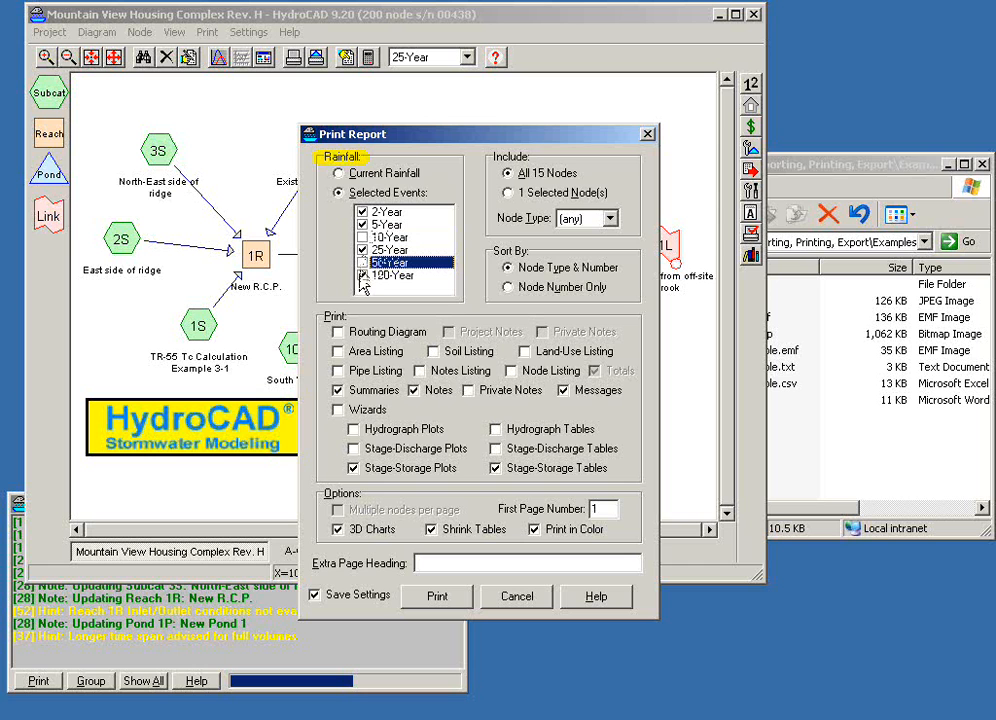
click(339, 173)
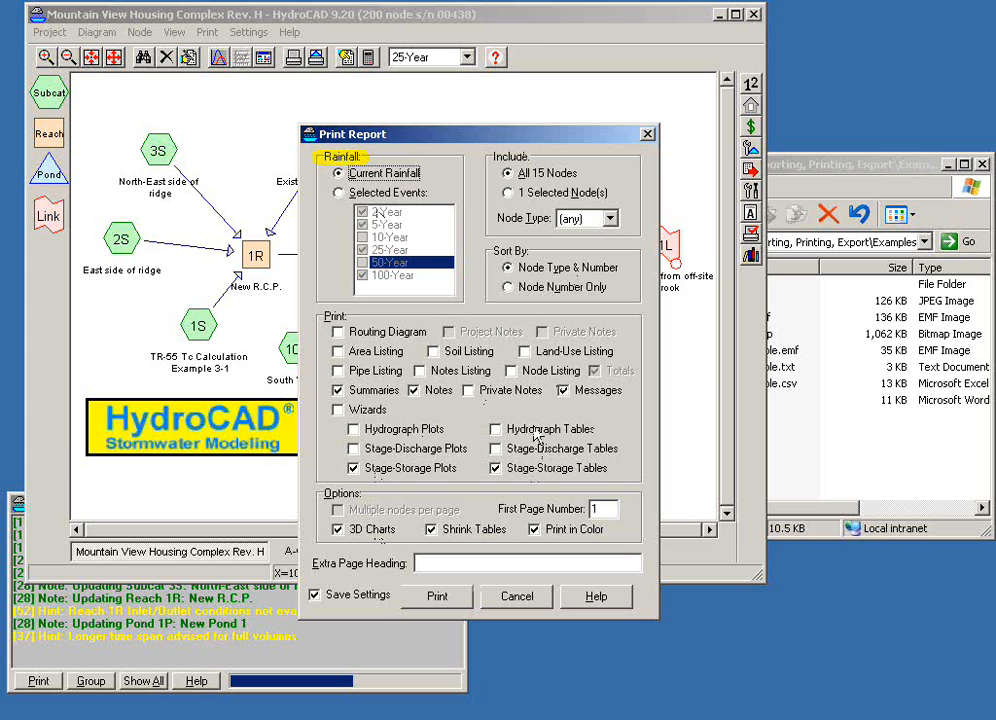
click(507, 602)
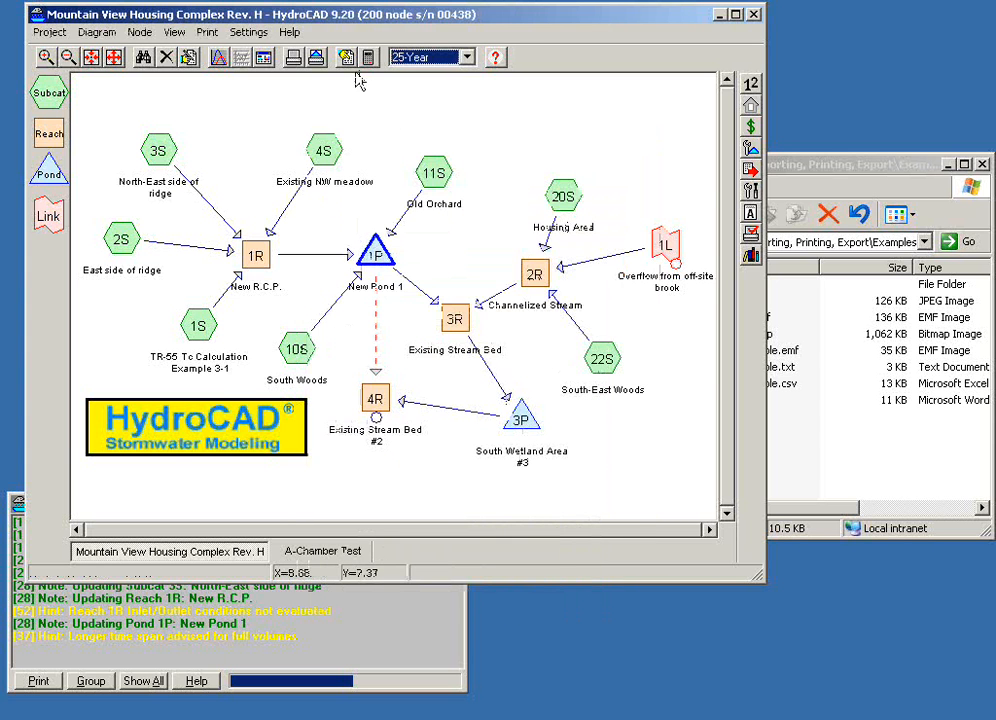
- Review the rainfall event names defined in the calculation settings and cancel without changes
click(369, 62)
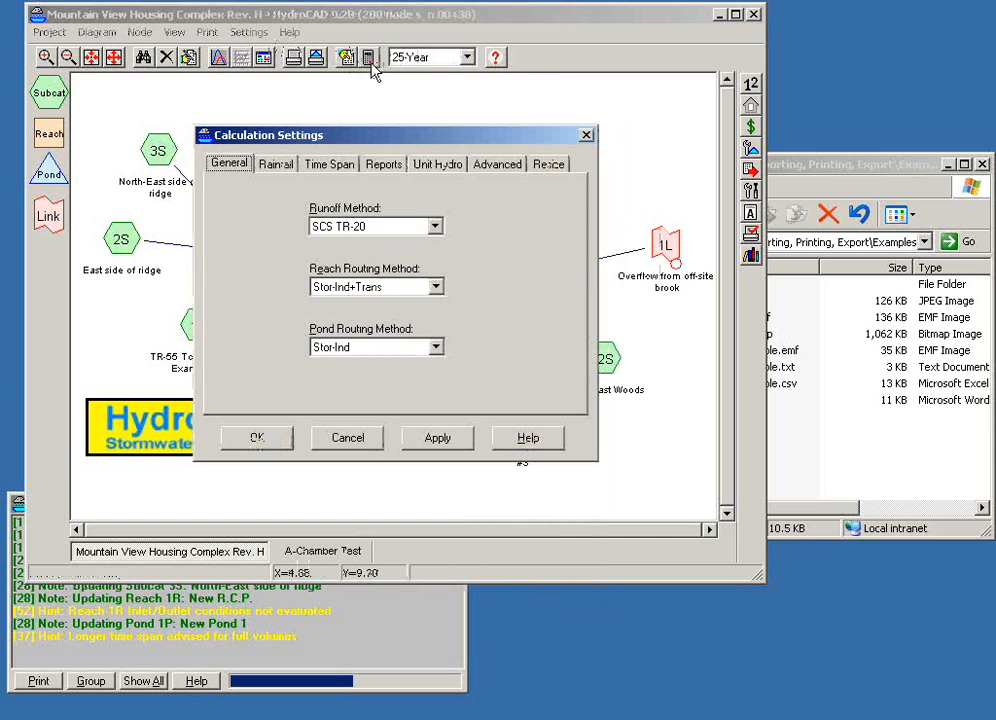
click(278, 165)
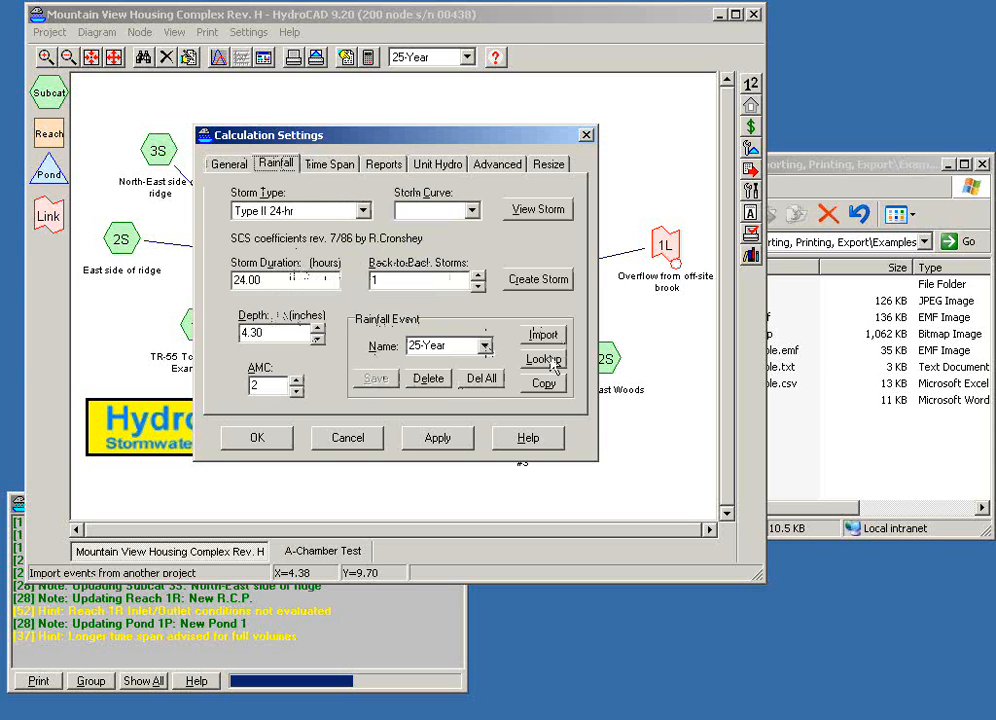
click(485, 350)
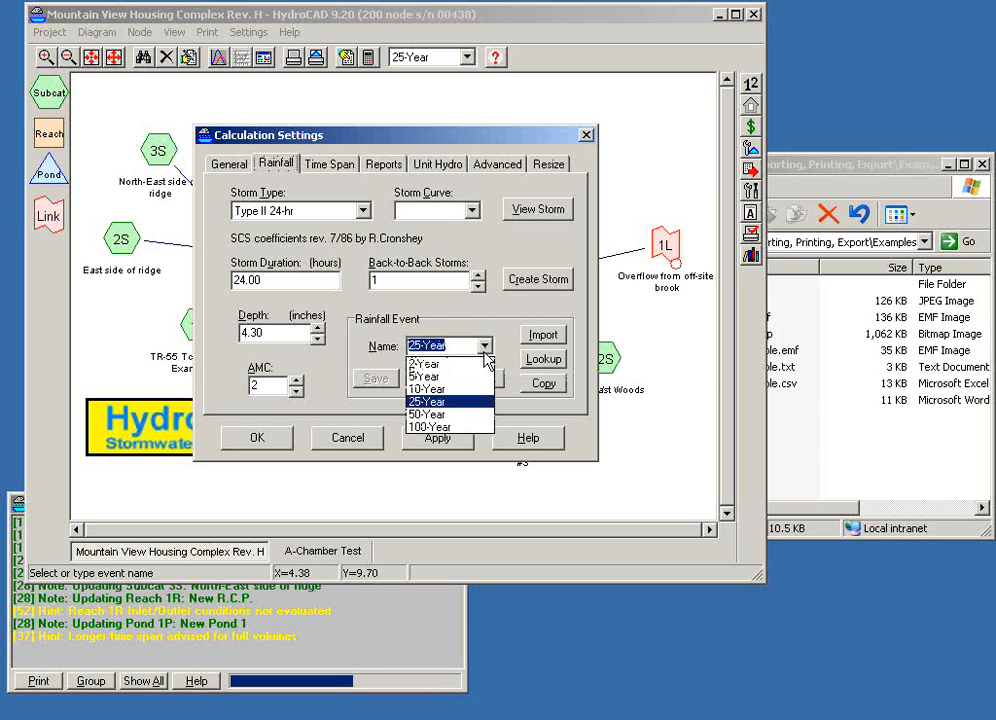
click(485, 355)
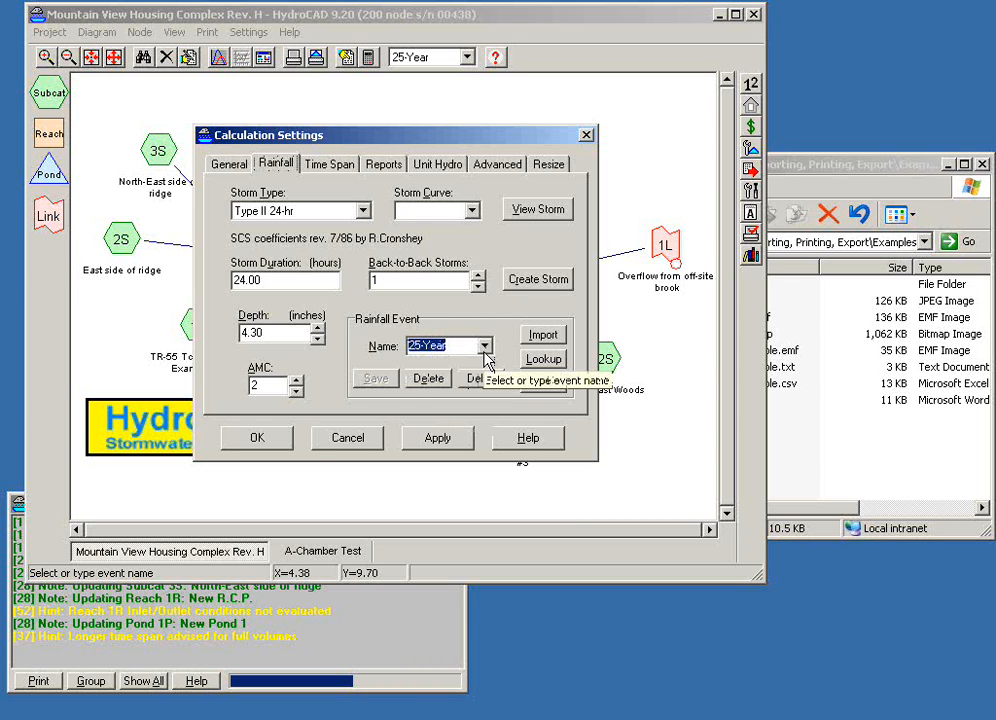
click(365, 442)
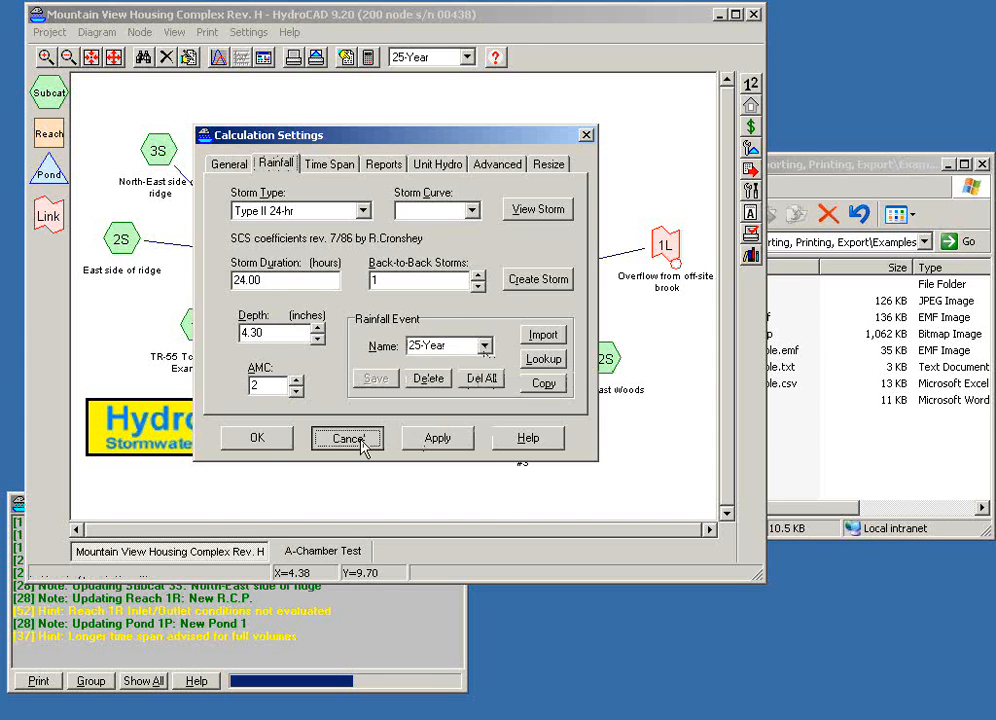
- Reopen the report print options, include all 15 nodes, limit the node type to Subcat, and close them without printing
click(292, 58)
click(258, 114)
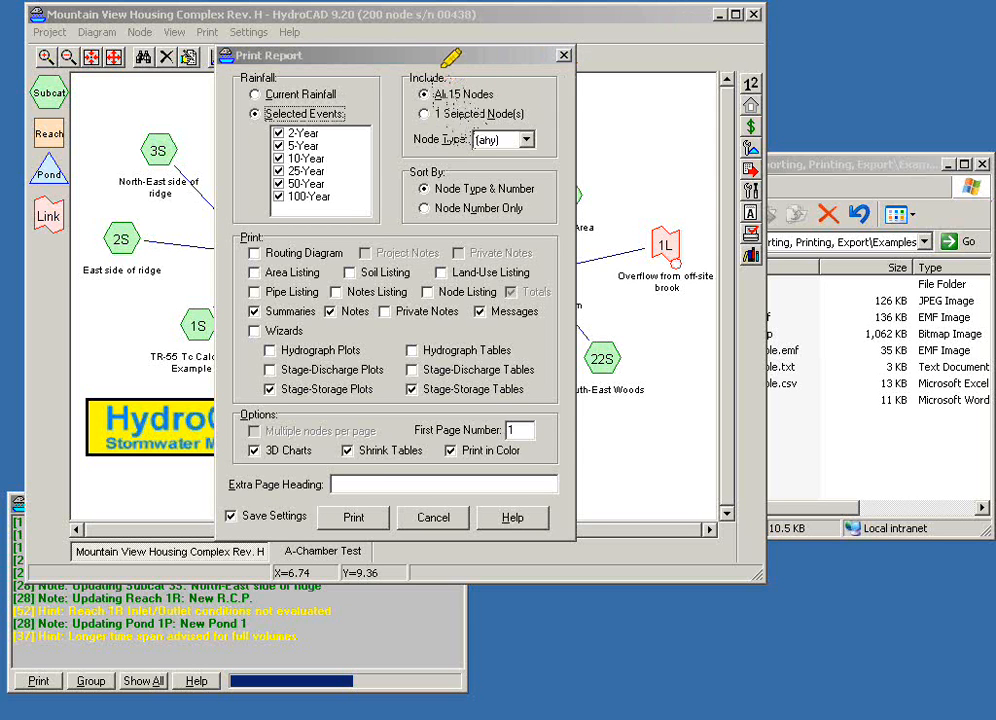
drag(420, 94, 492, 96)
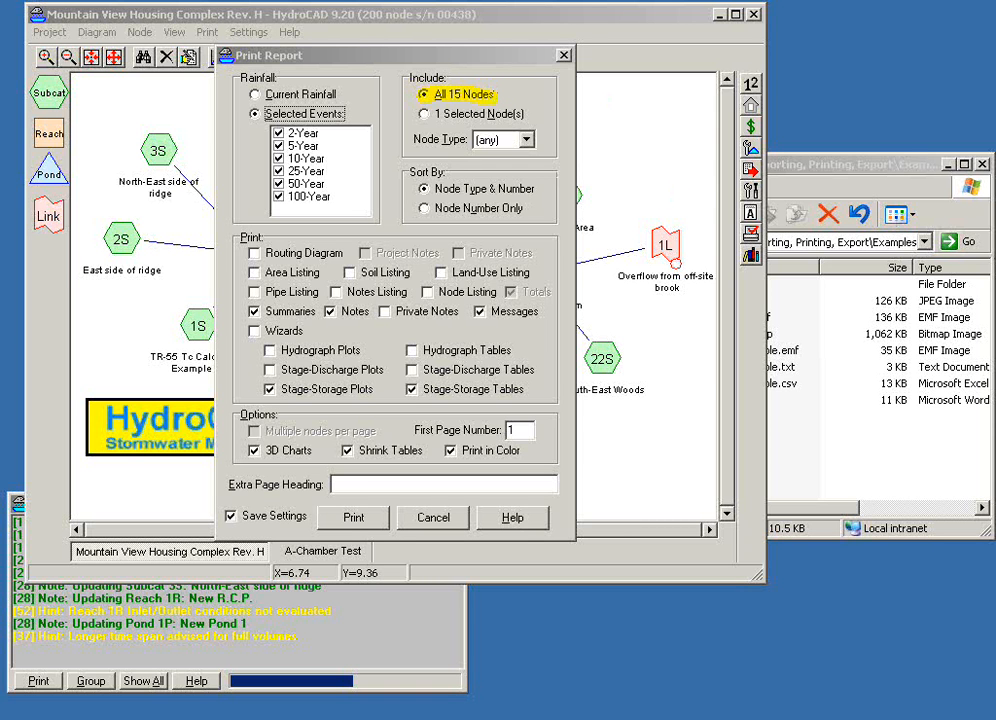
click(424, 115)
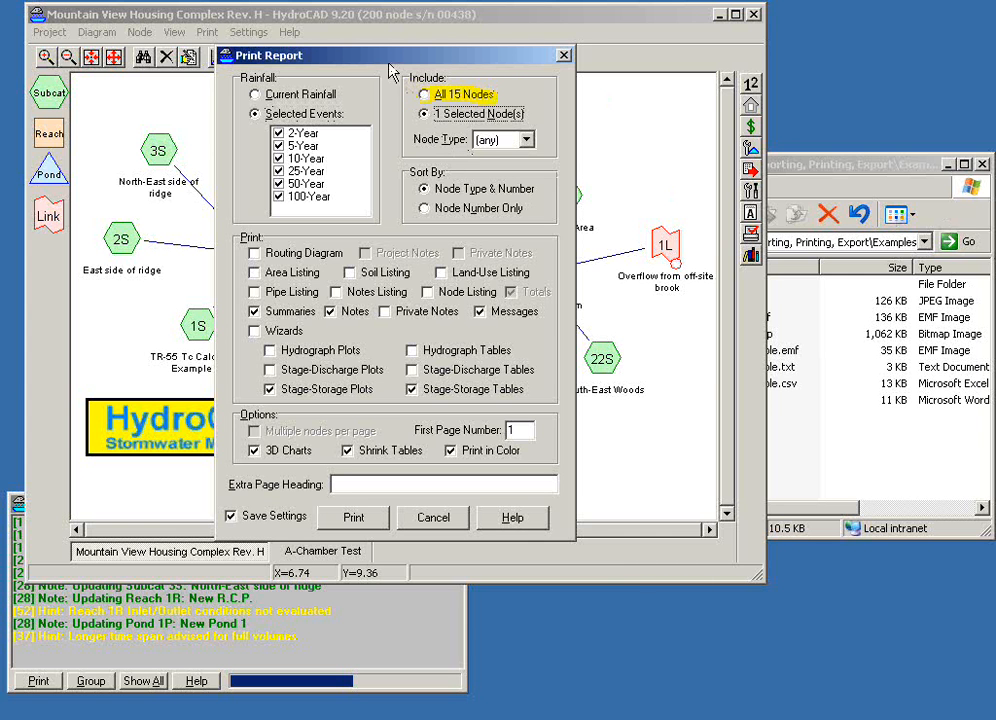
drag(384, 66, 654, 136)
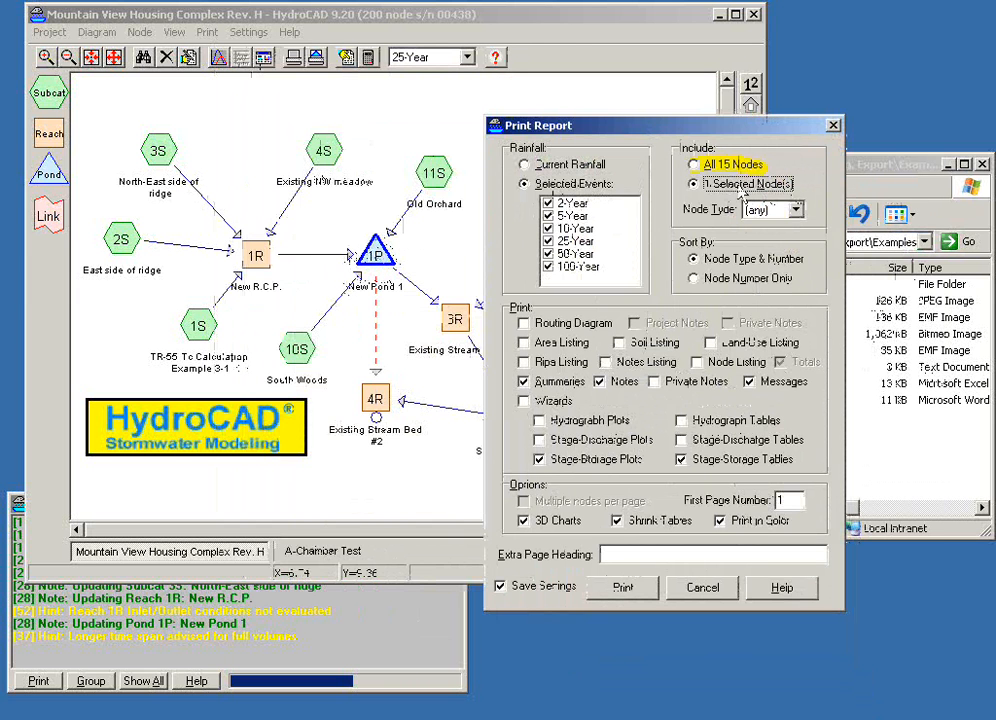
click(696, 165)
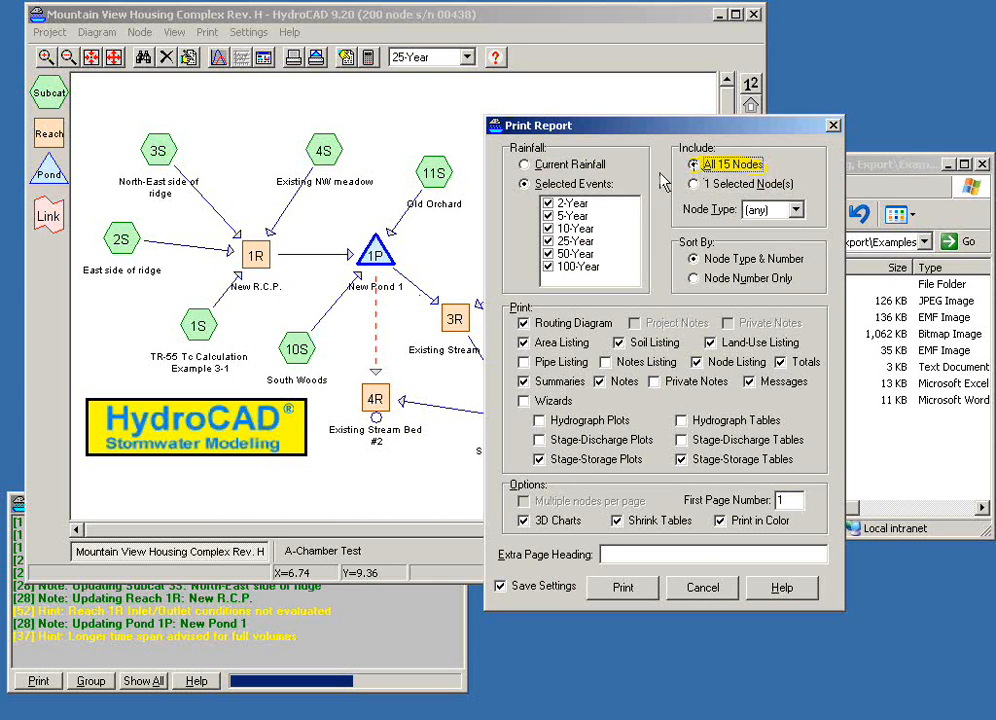
click(796, 211)
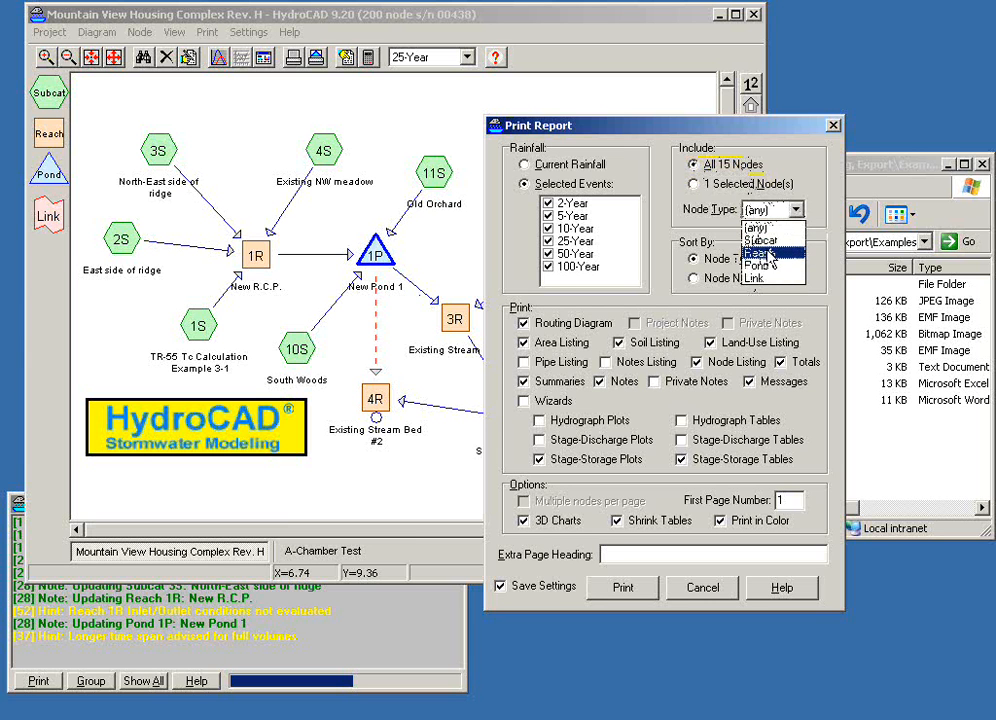
click(768, 239)
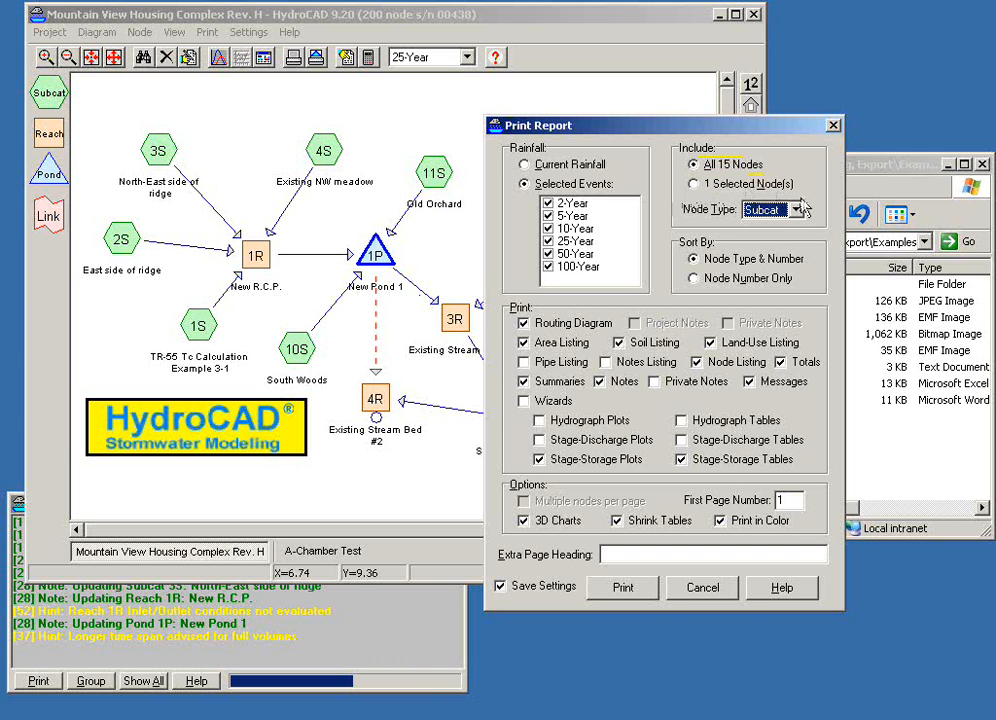
click(700, 587)
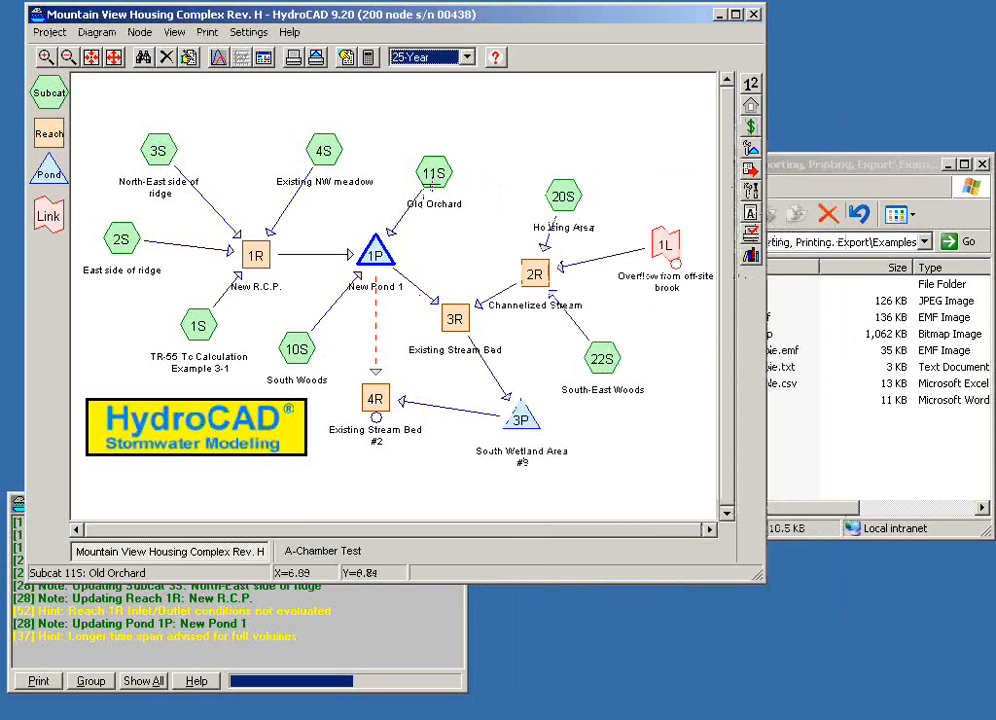
- Select subcatchments 4S and 11S together with pond 1P in the routing diagram using a selection window
click(433, 173)
click(325, 150)
click(255, 255)
click(375, 255)
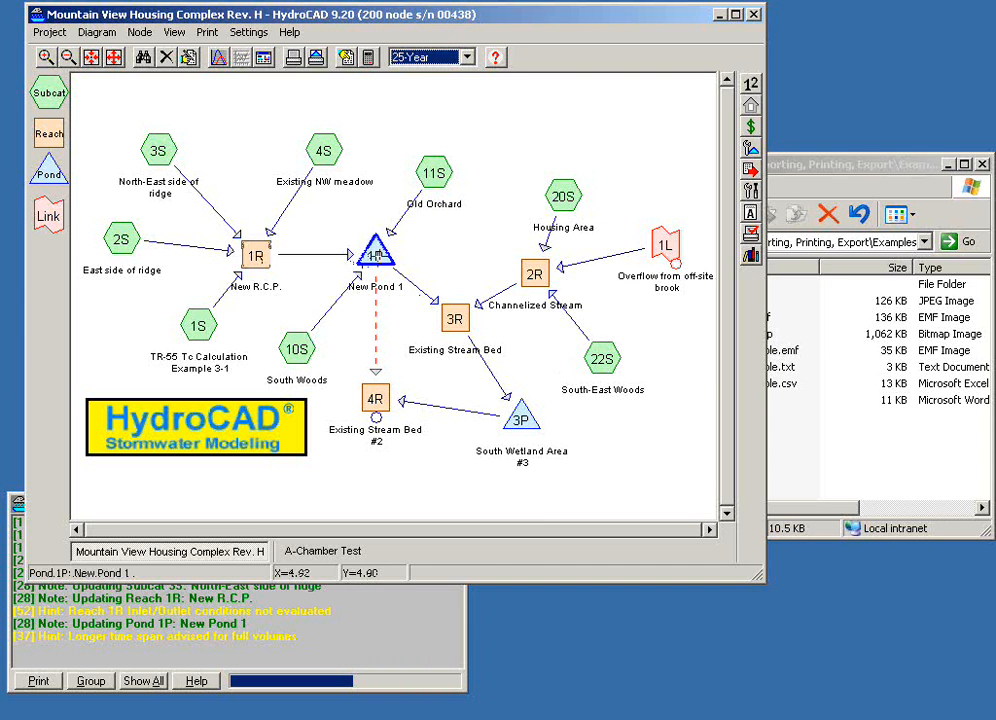
click(300, 200)
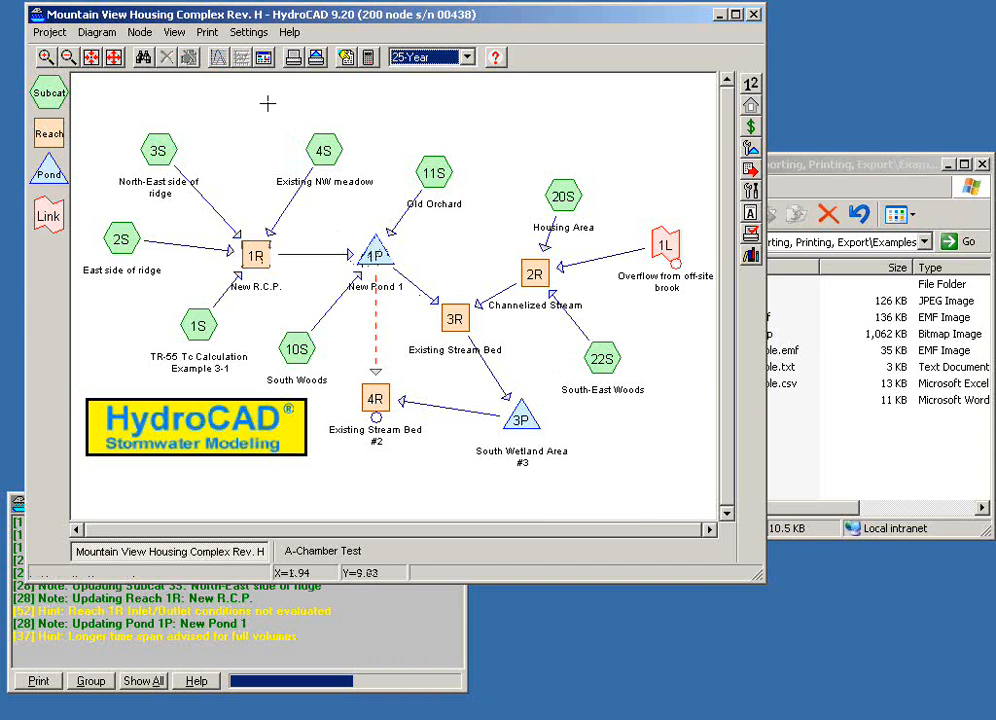
drag(268, 103, 486, 276)
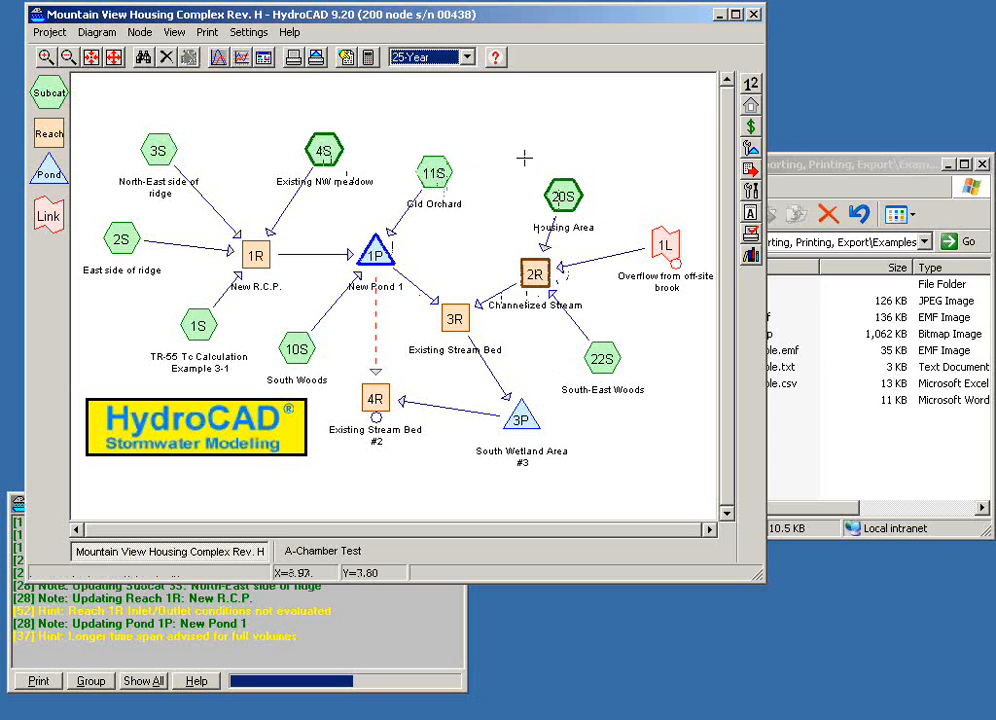
click(471, 144)
drag(287, 124, 519, 263)
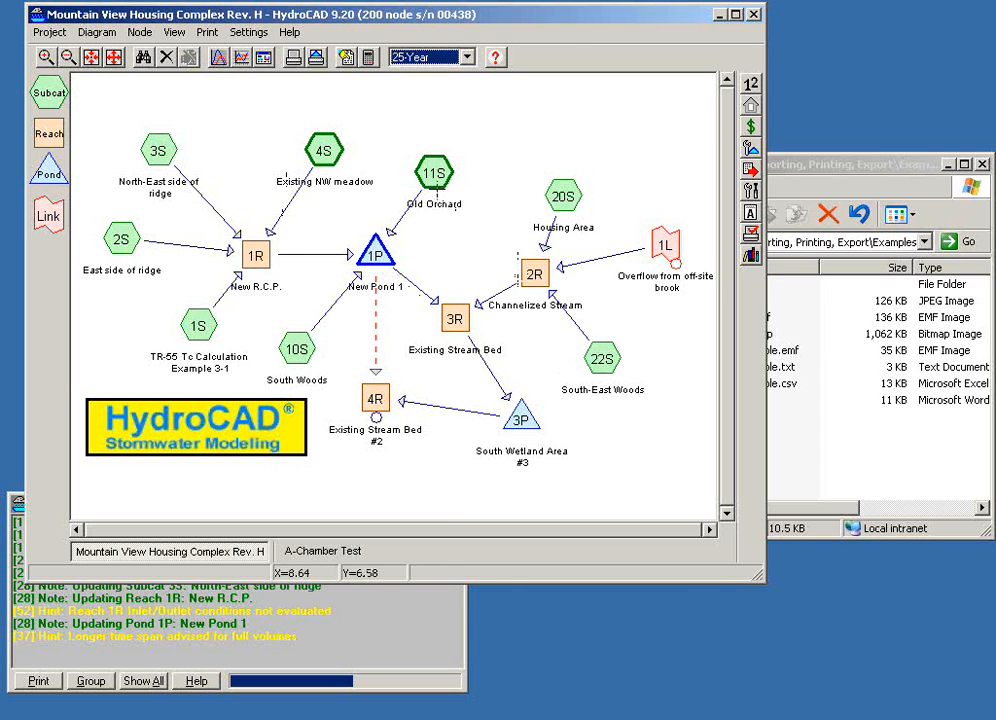
- In the report print options, include only the 3 selected nodes and sort them by Node Number Only
click(294, 60)
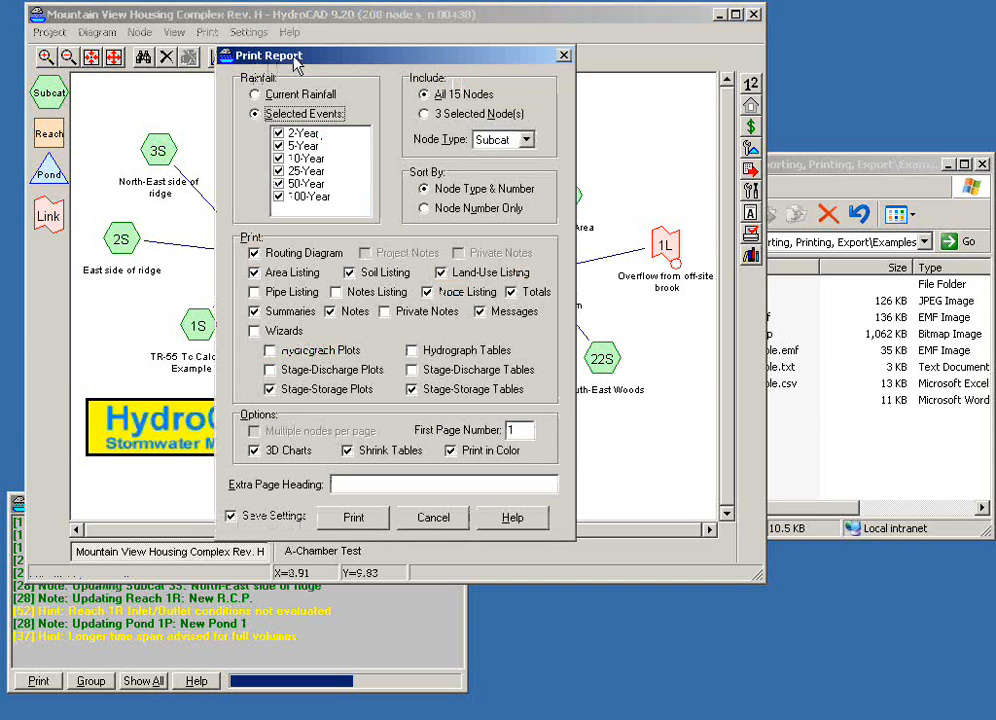
click(425, 116)
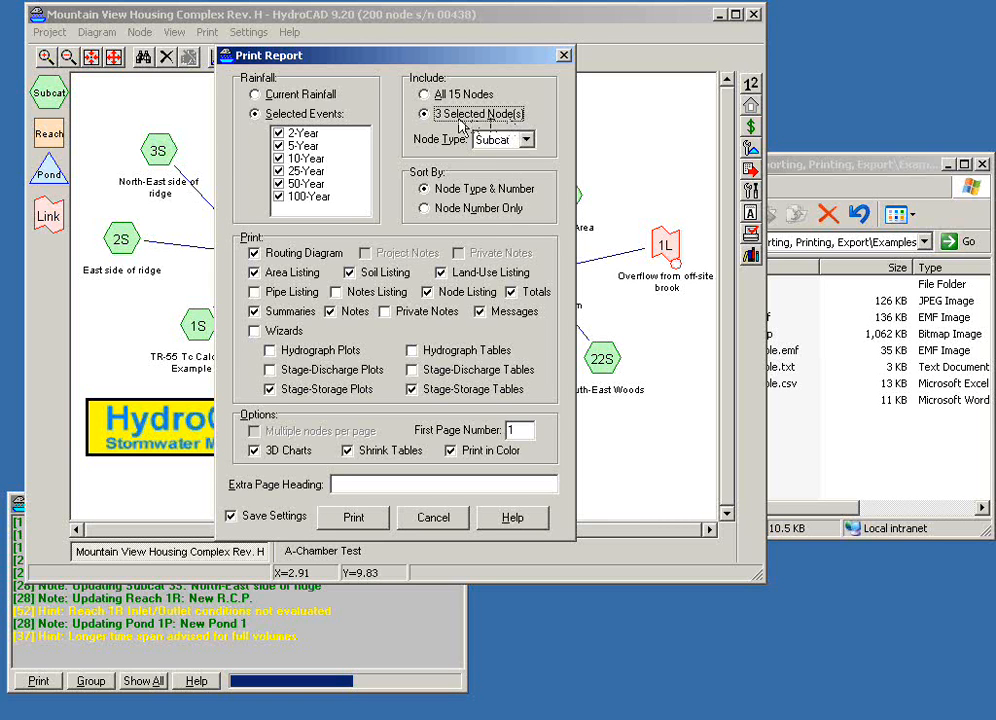
click(423, 188)
drag(462, 64, 773, 175)
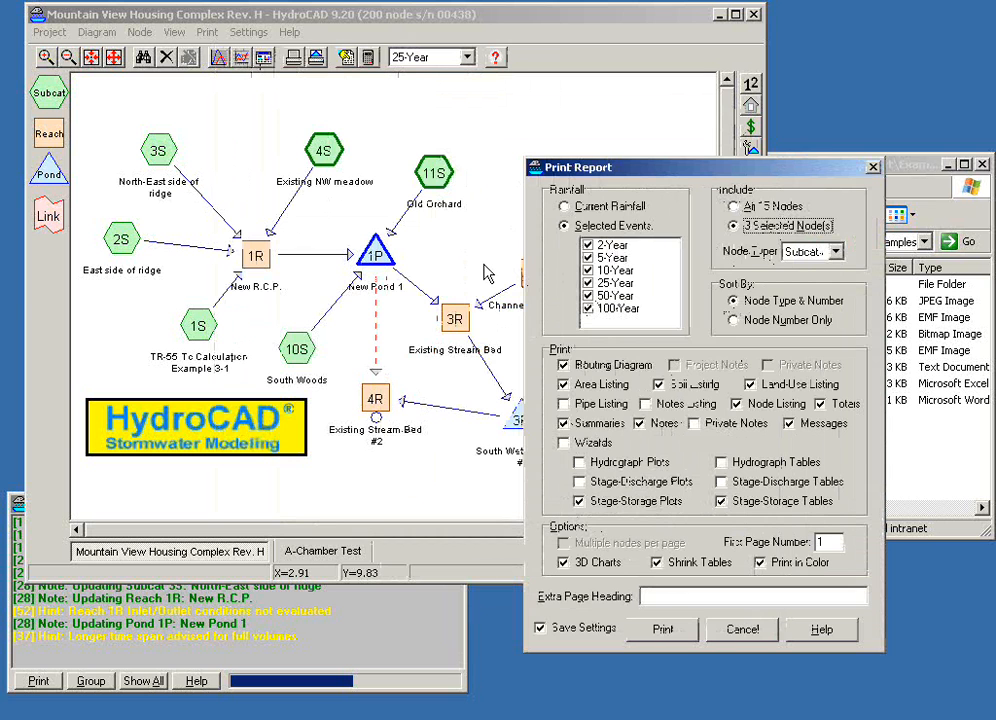
click(736, 321)
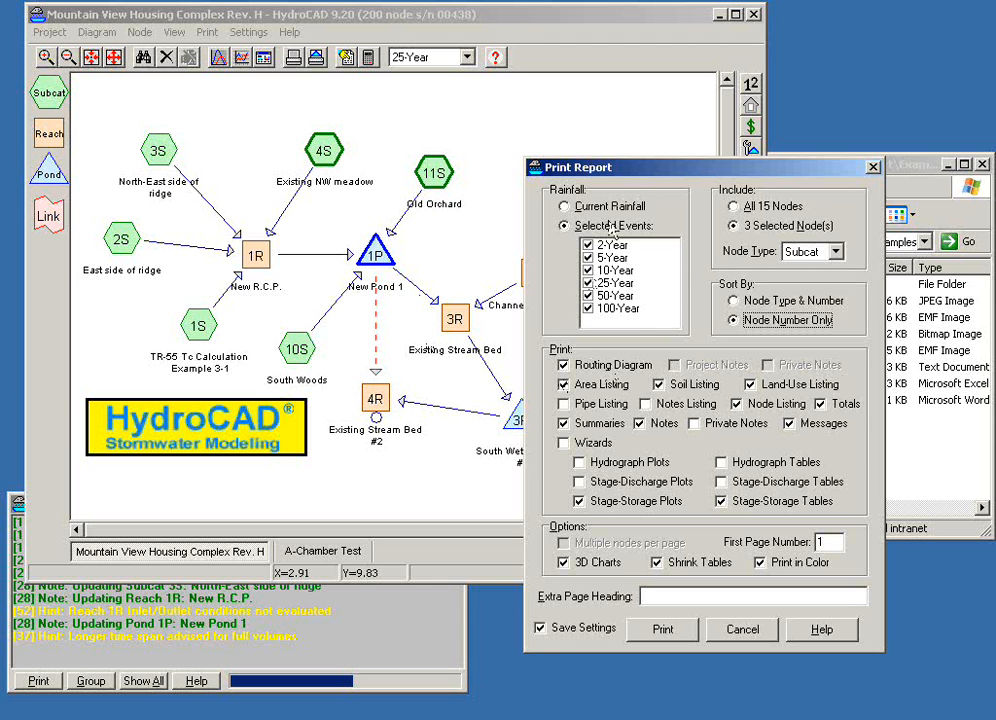
drag(644, 174, 503, 109)
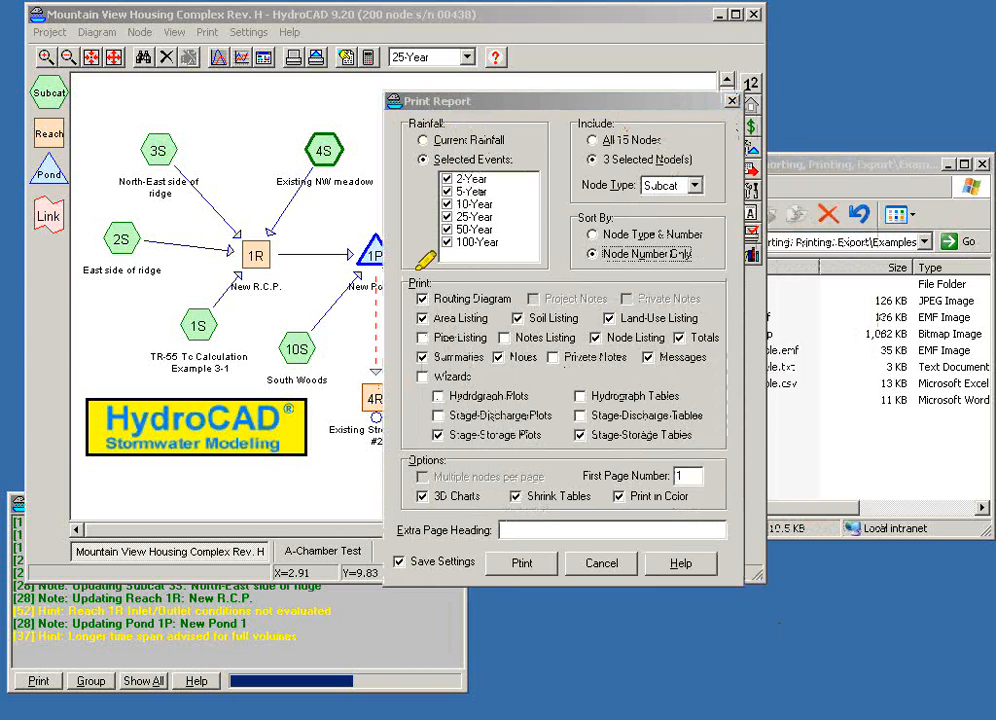
drag(404, 281, 446, 279)
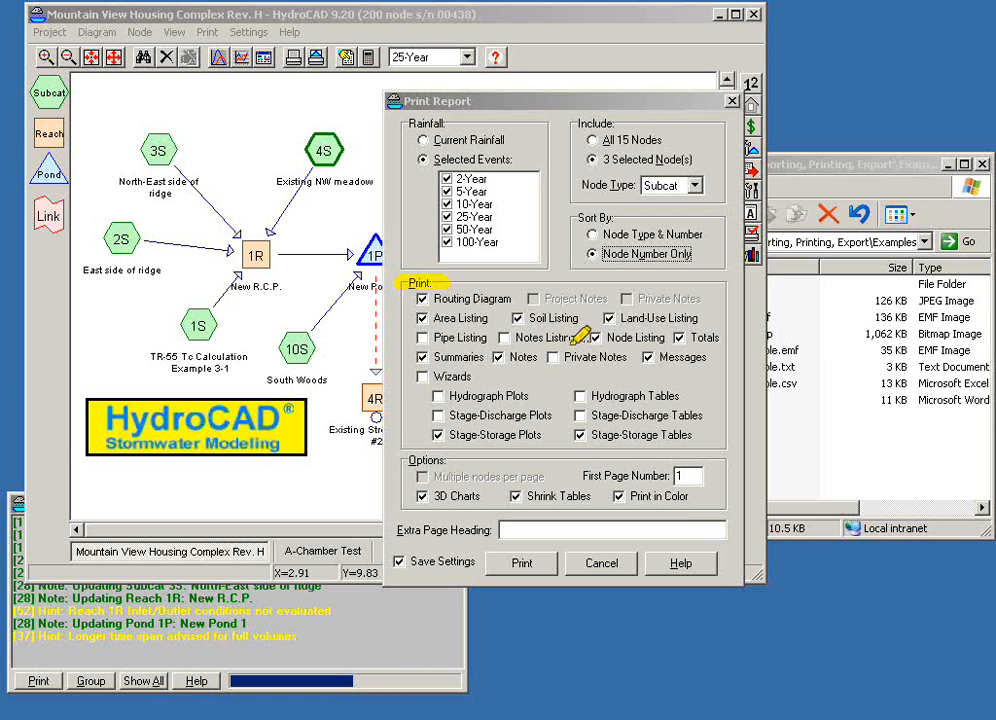
drag(423, 290, 512, 295)
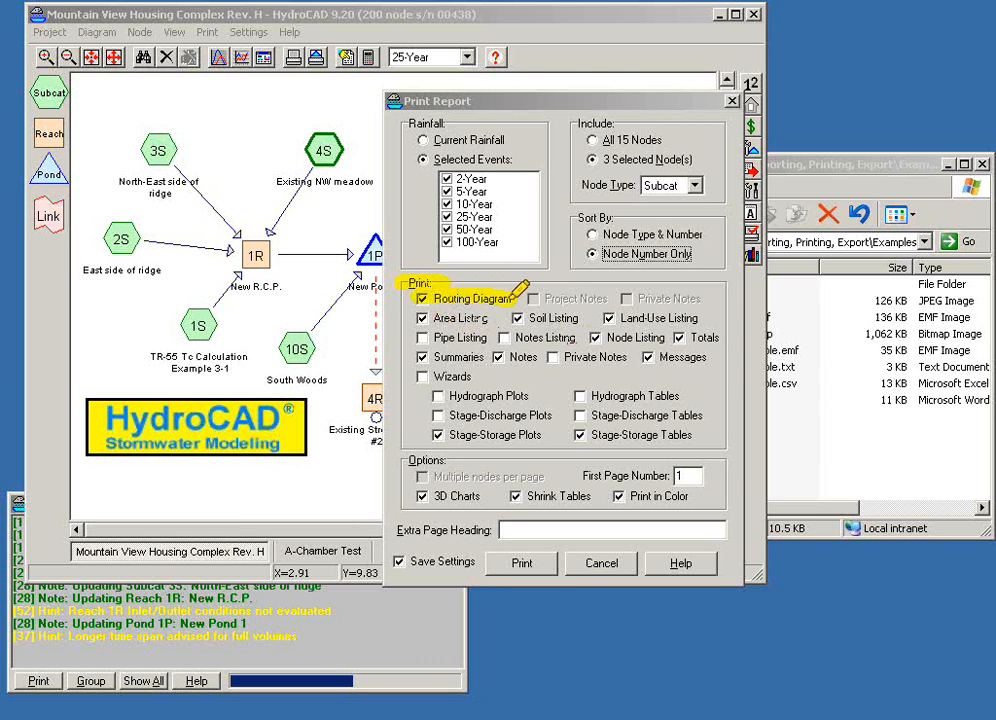
drag(533, 295, 697, 297)
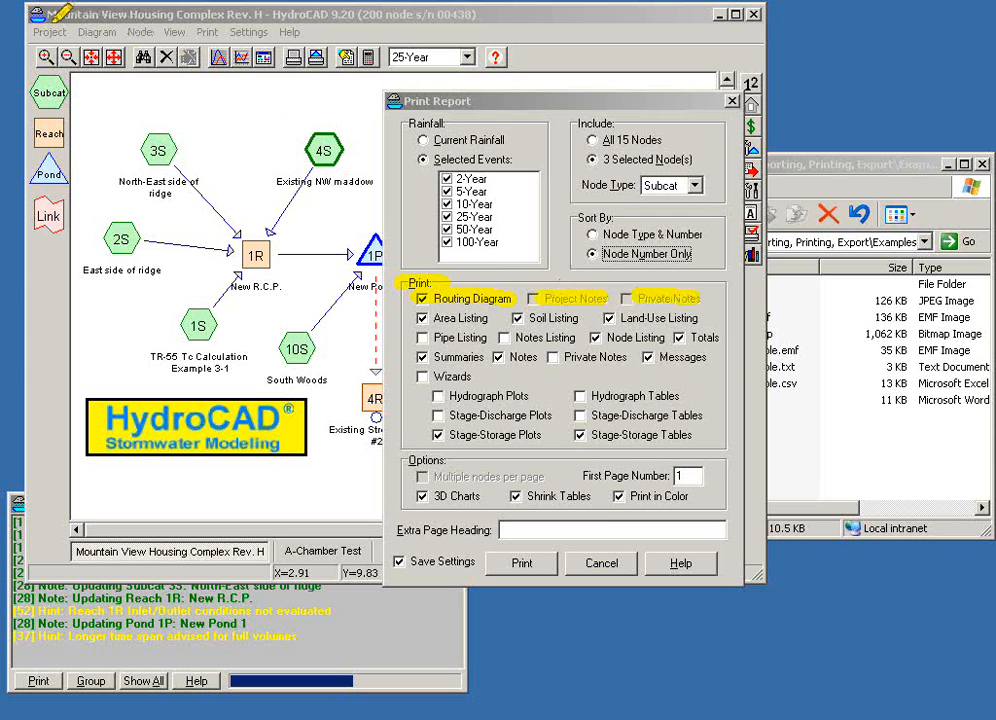
drag(36, 30, 64, 30)
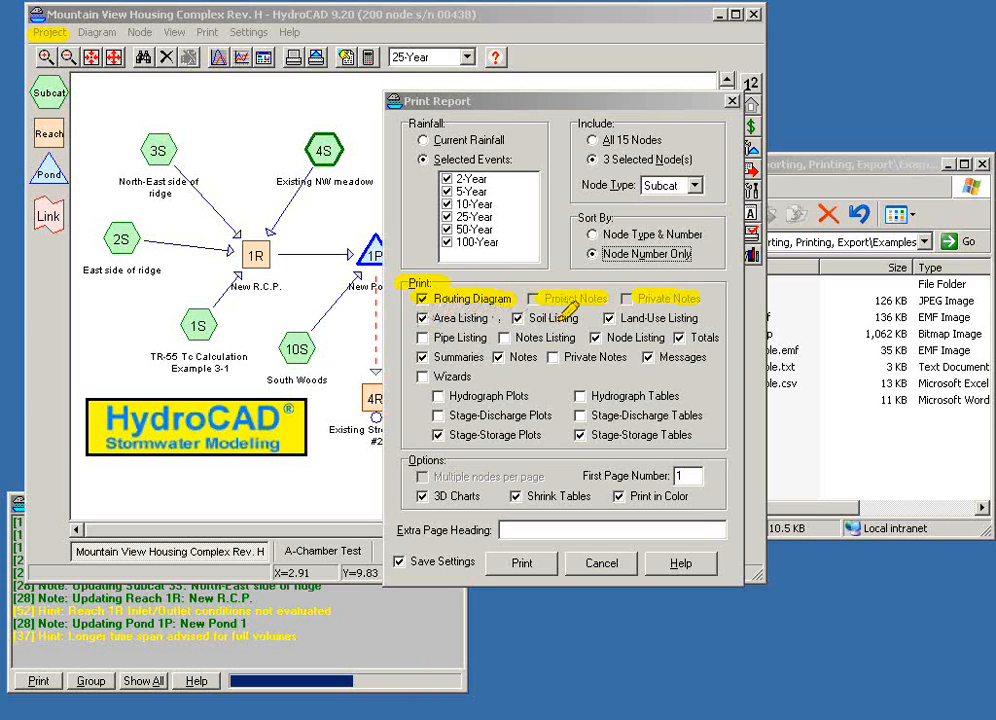
drag(428, 318, 488, 316)
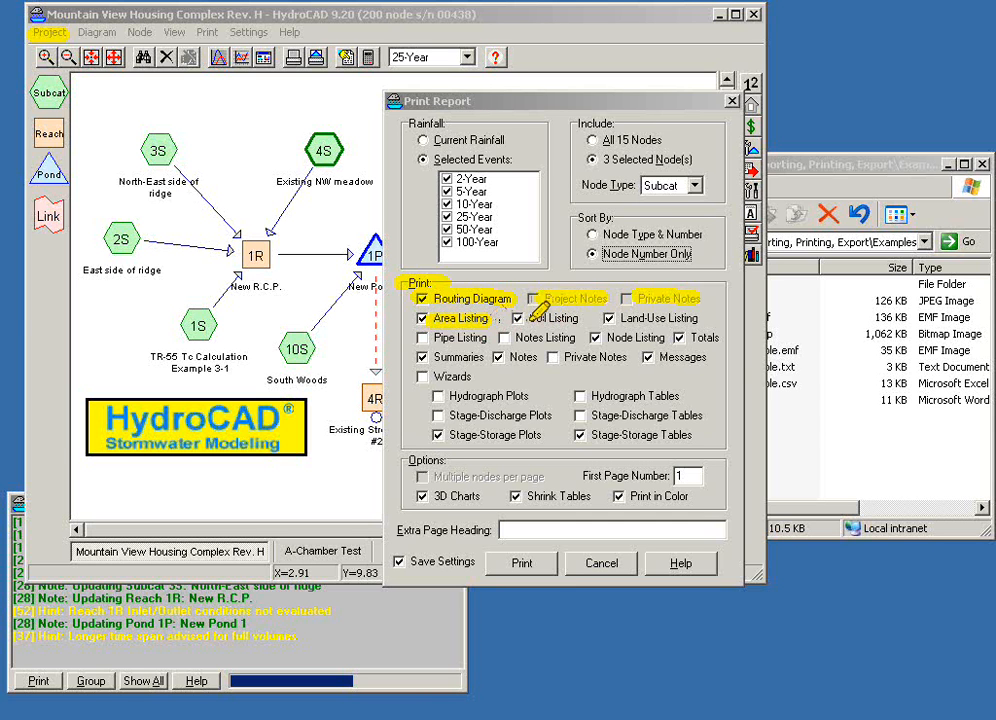
drag(529, 318, 582, 316)
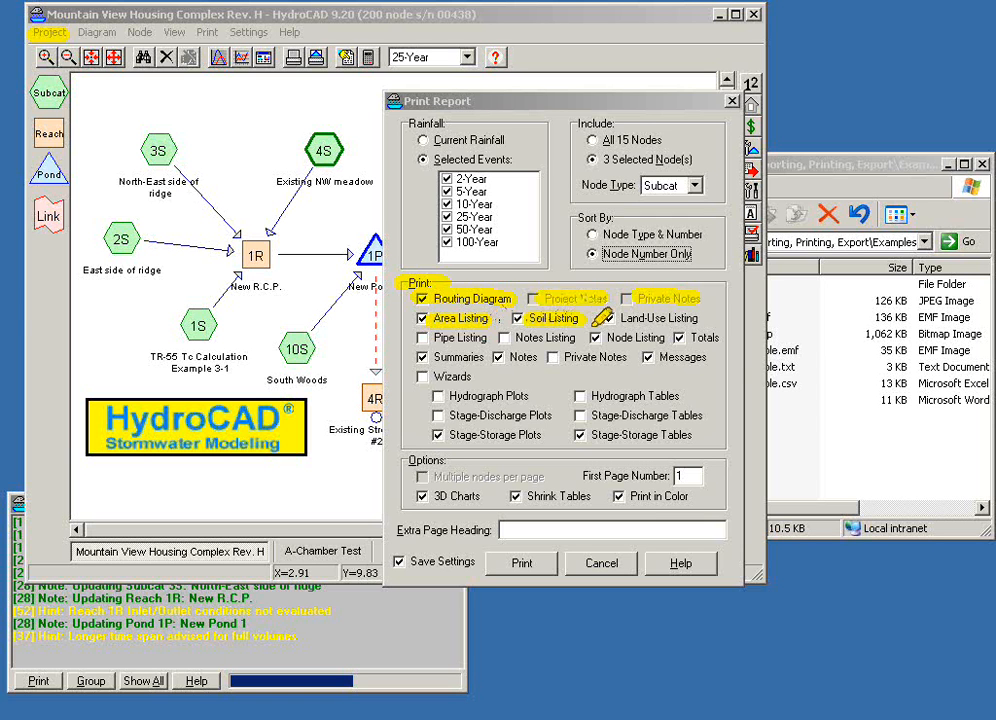
drag(606, 318, 699, 319)
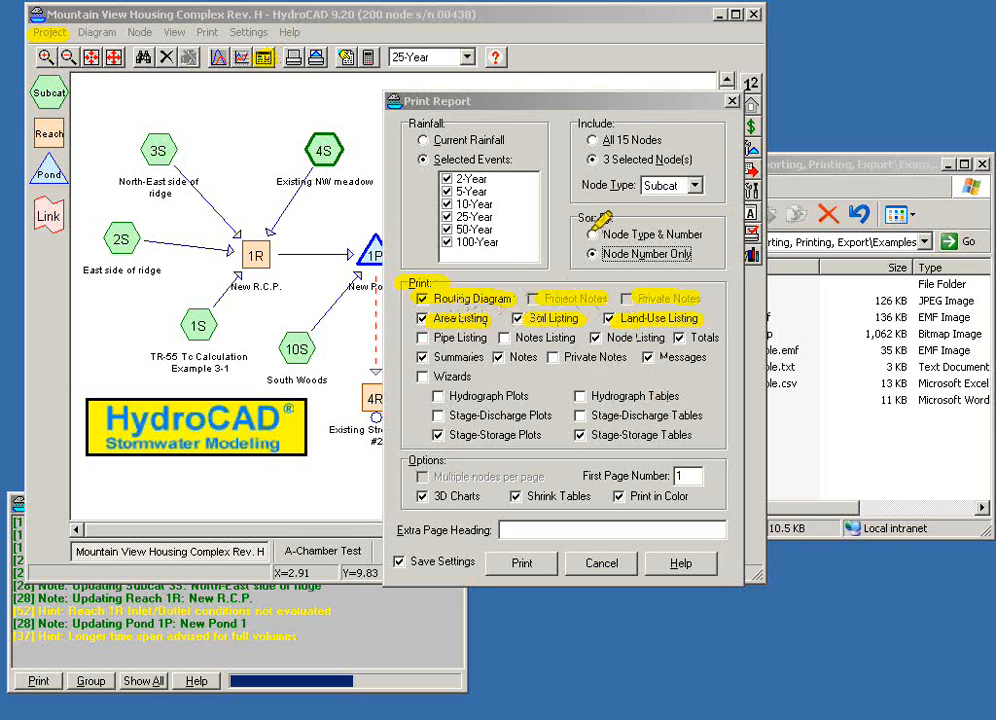
drag(415, 334, 572, 335)
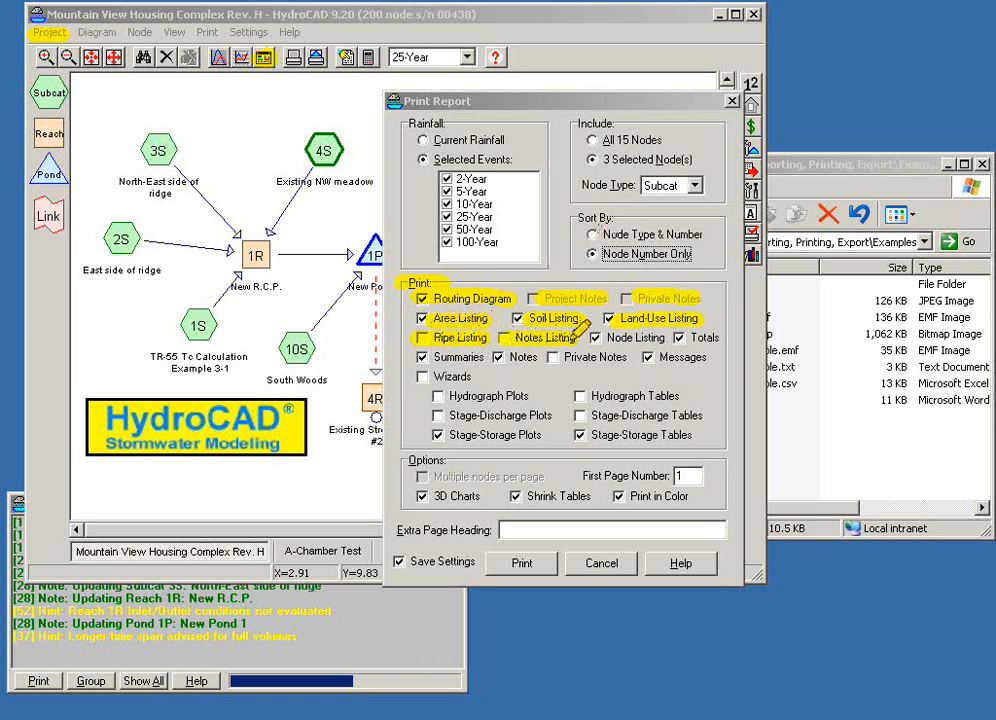
drag(603, 332, 664, 334)
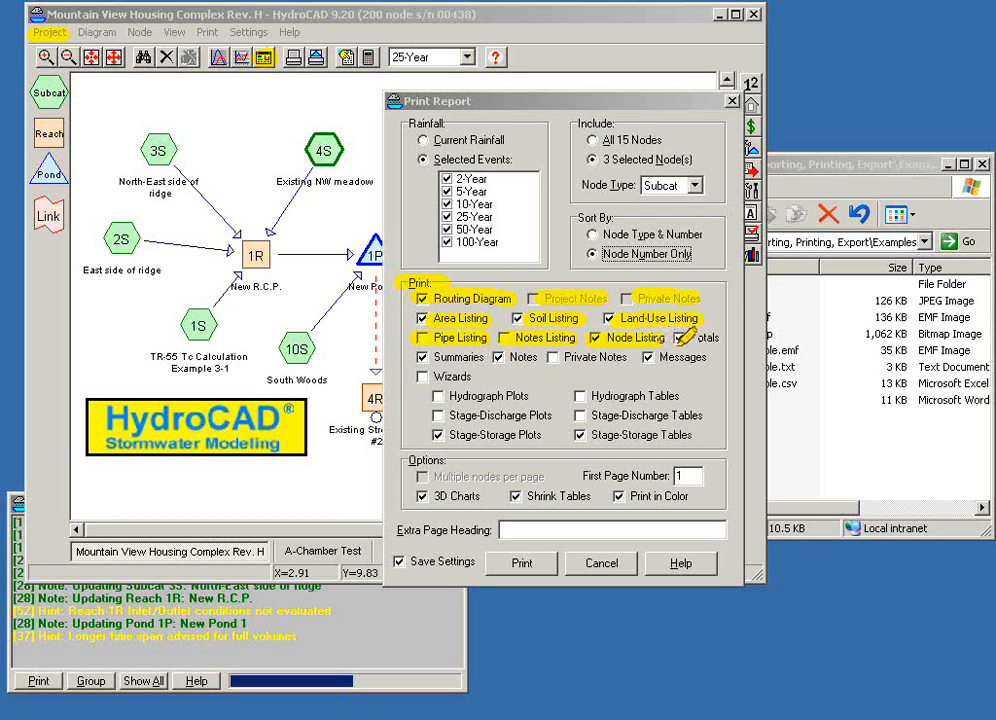
drag(684, 336, 723, 330)
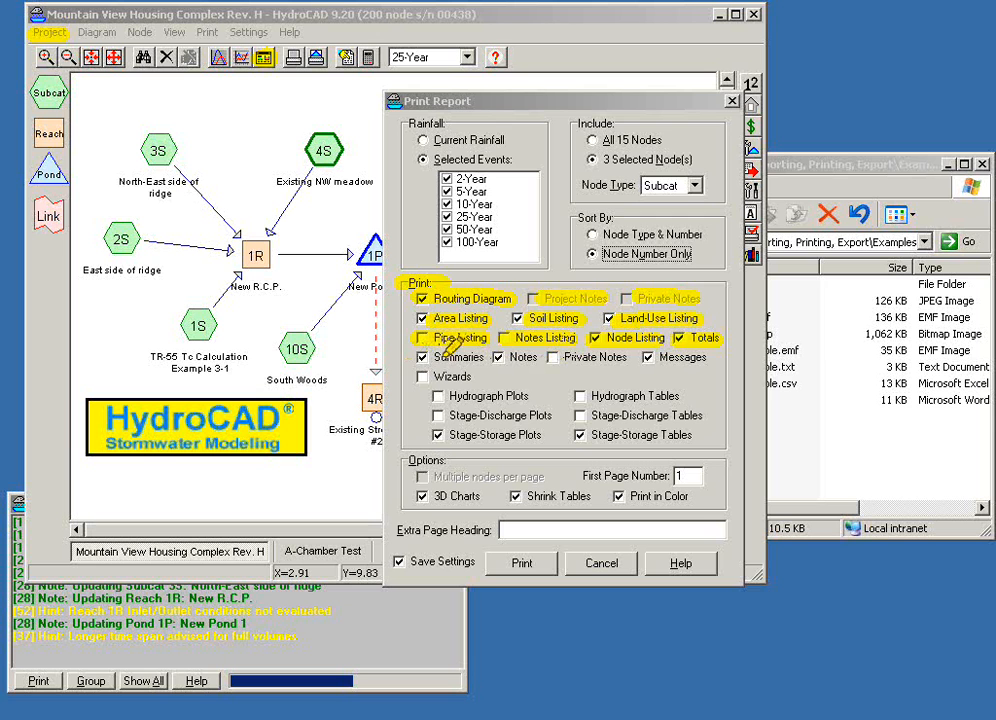
drag(416, 357, 468, 356)
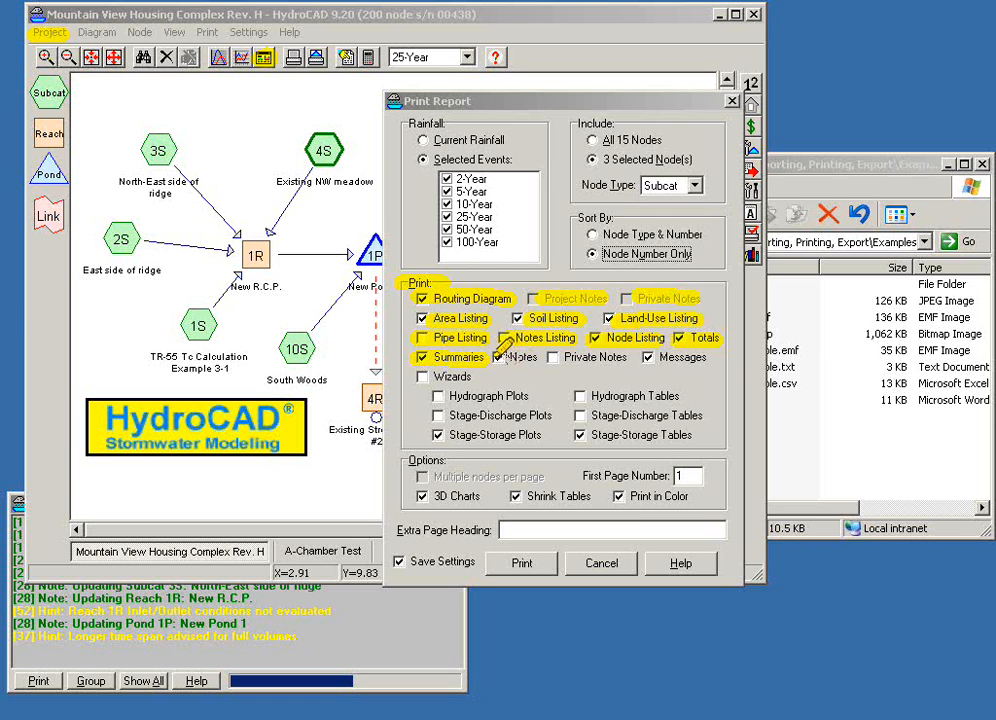
drag(498, 357, 534, 358)
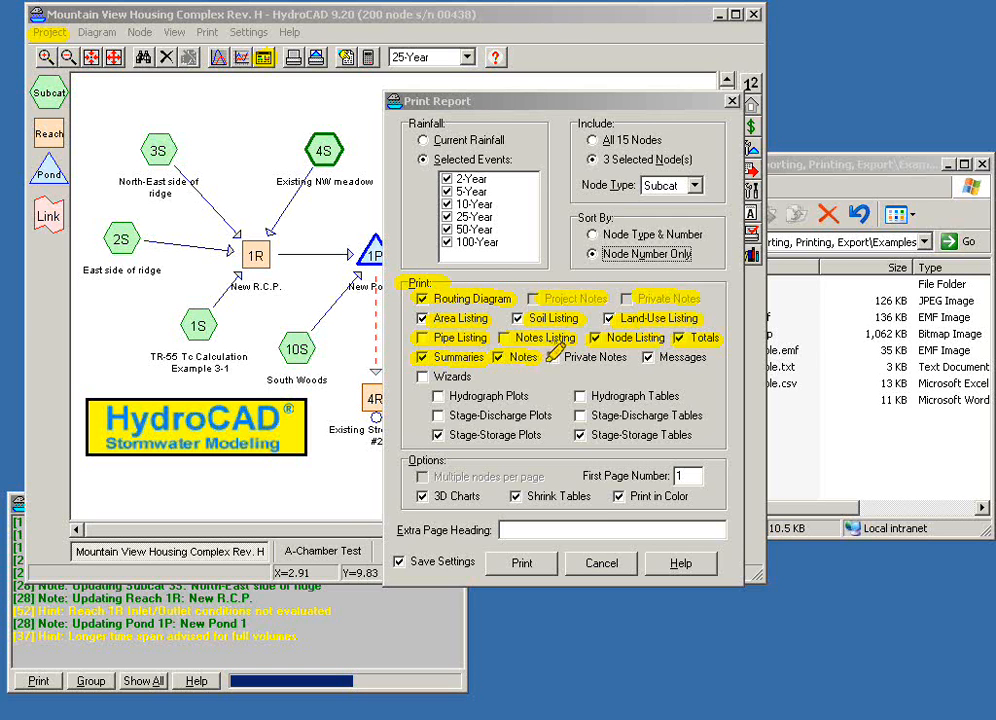
drag(545, 357, 632, 357)
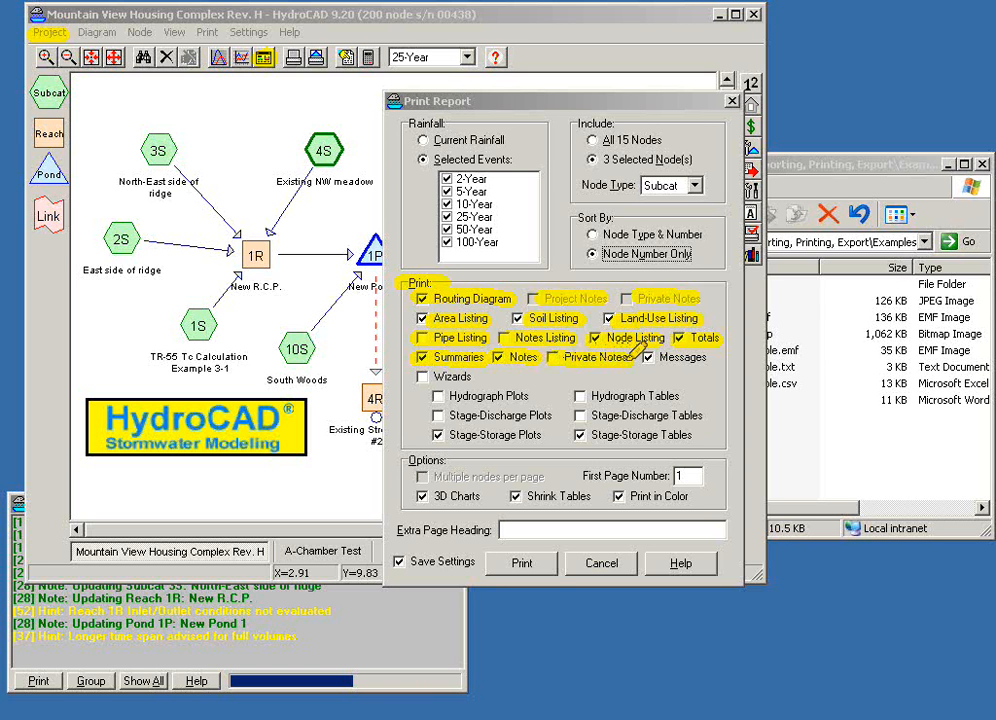
drag(645, 357, 711, 348)
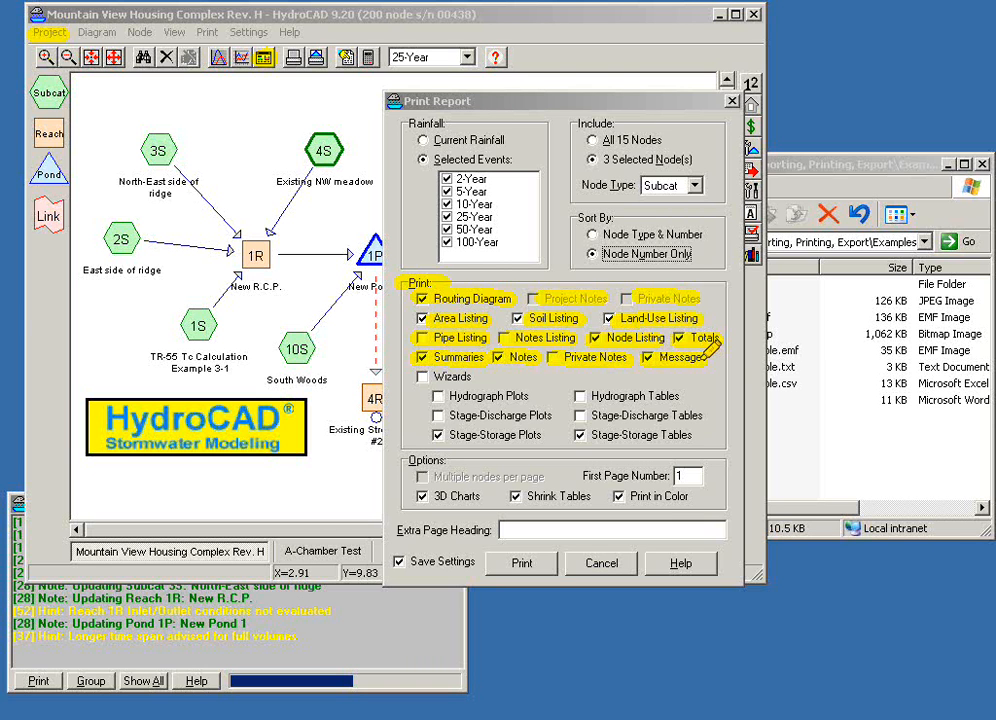
drag(414, 377, 476, 377)
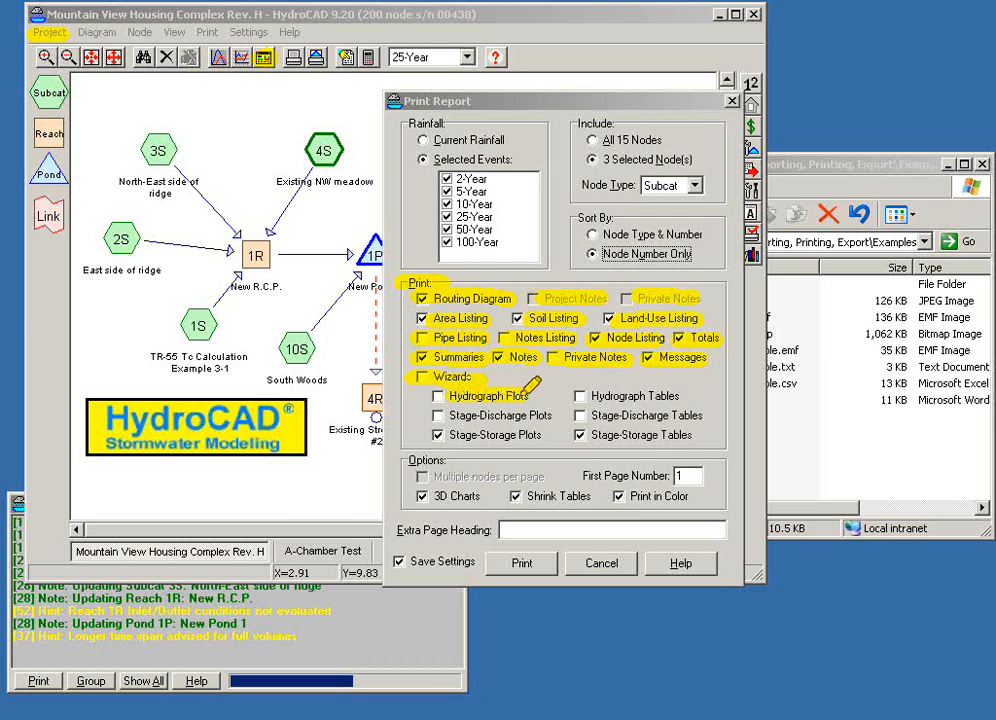
drag(590, 395, 675, 395)
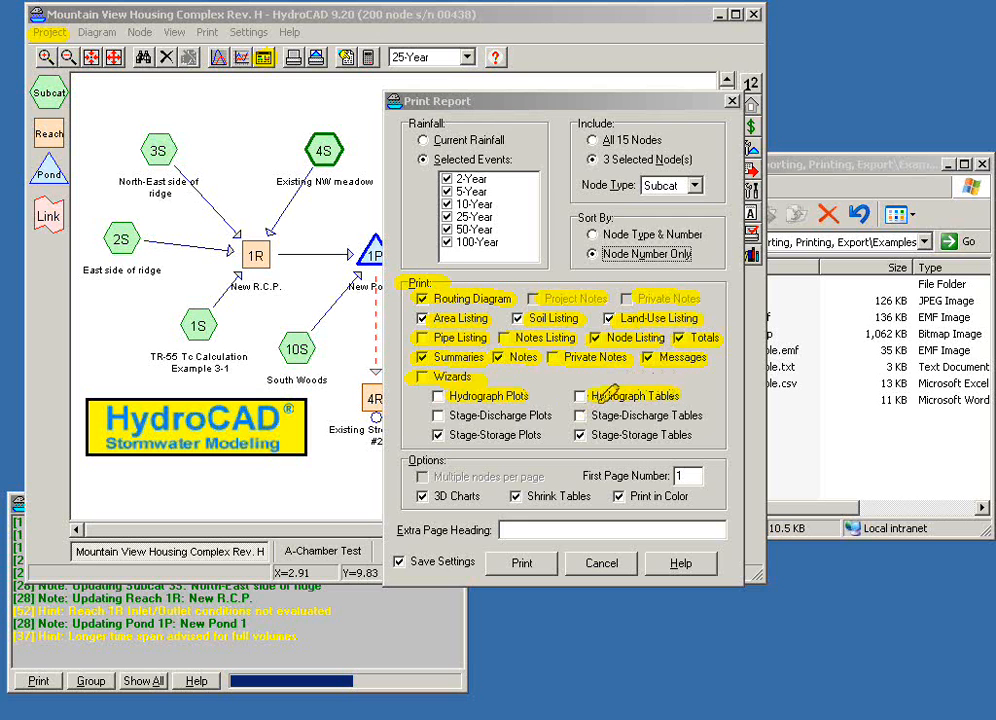
drag(440, 415, 703, 414)
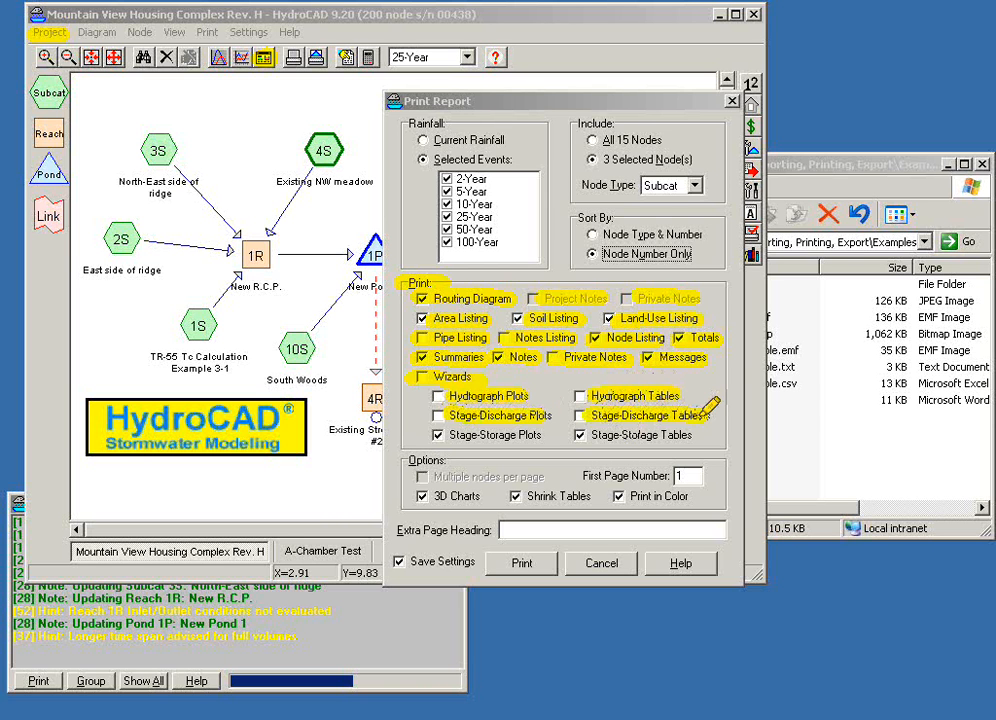
drag(447, 436, 700, 430)
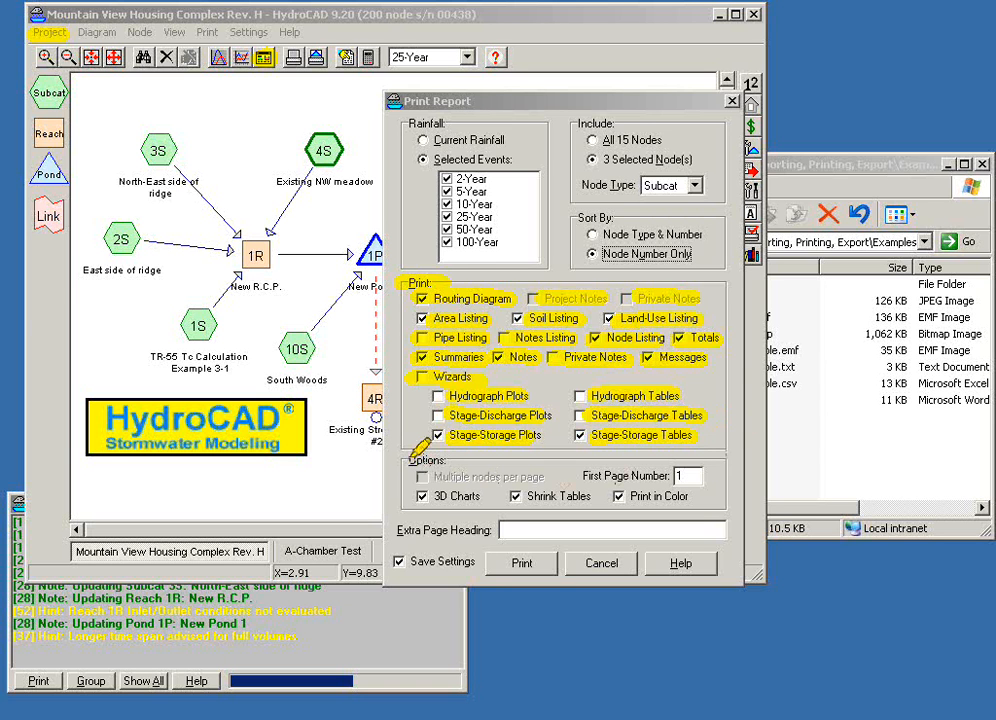
drag(404, 460, 452, 459)
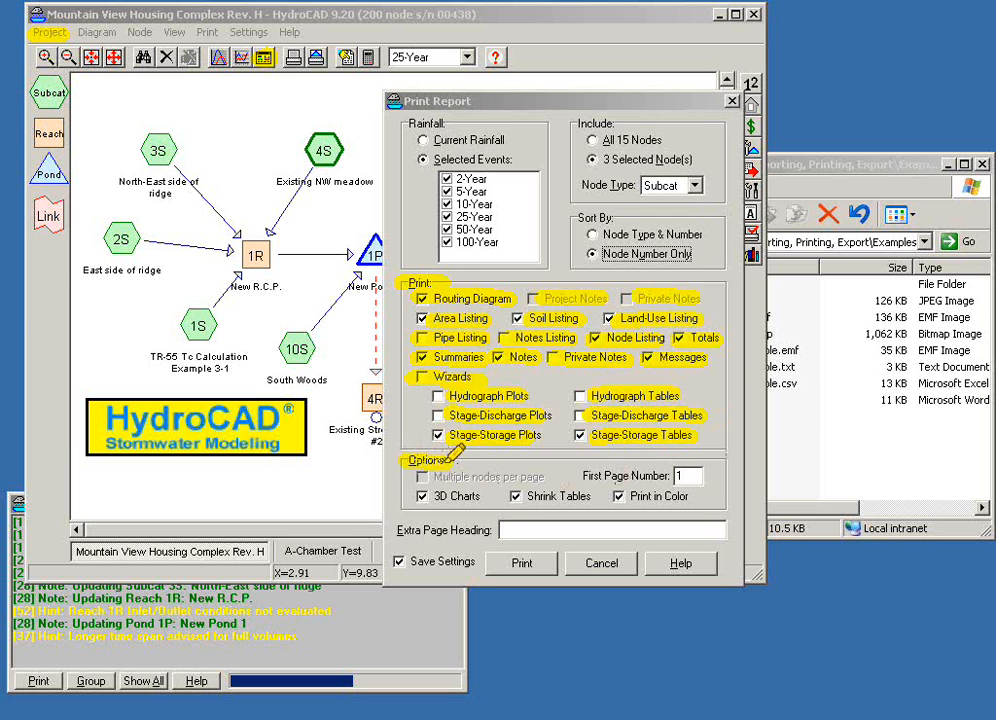
drag(412, 495, 479, 494)
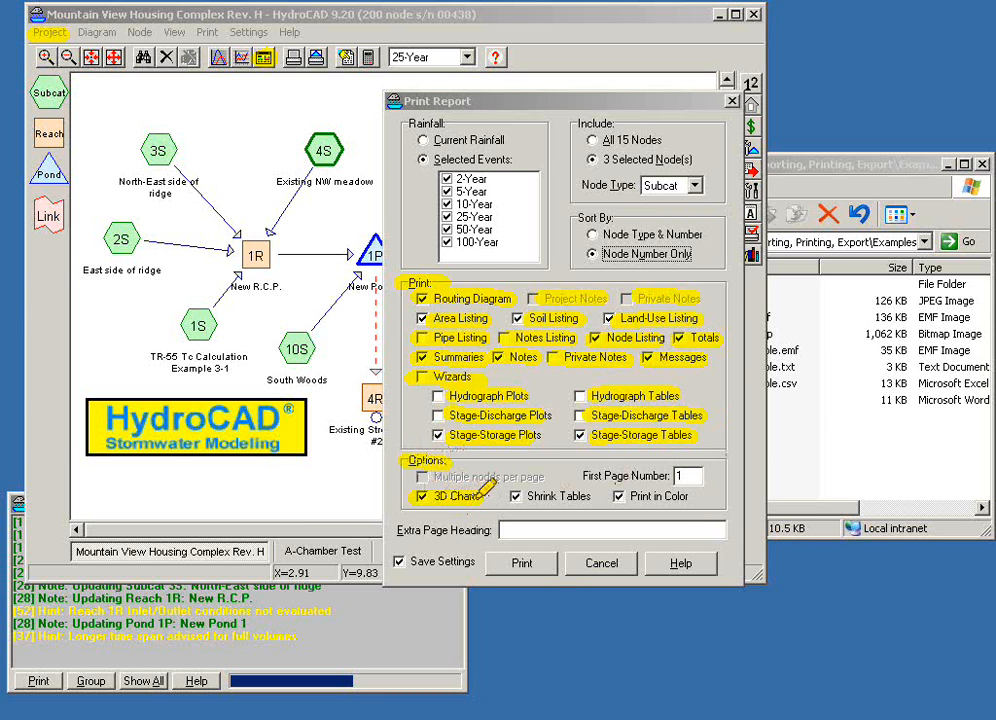
drag(507, 495, 591, 495)
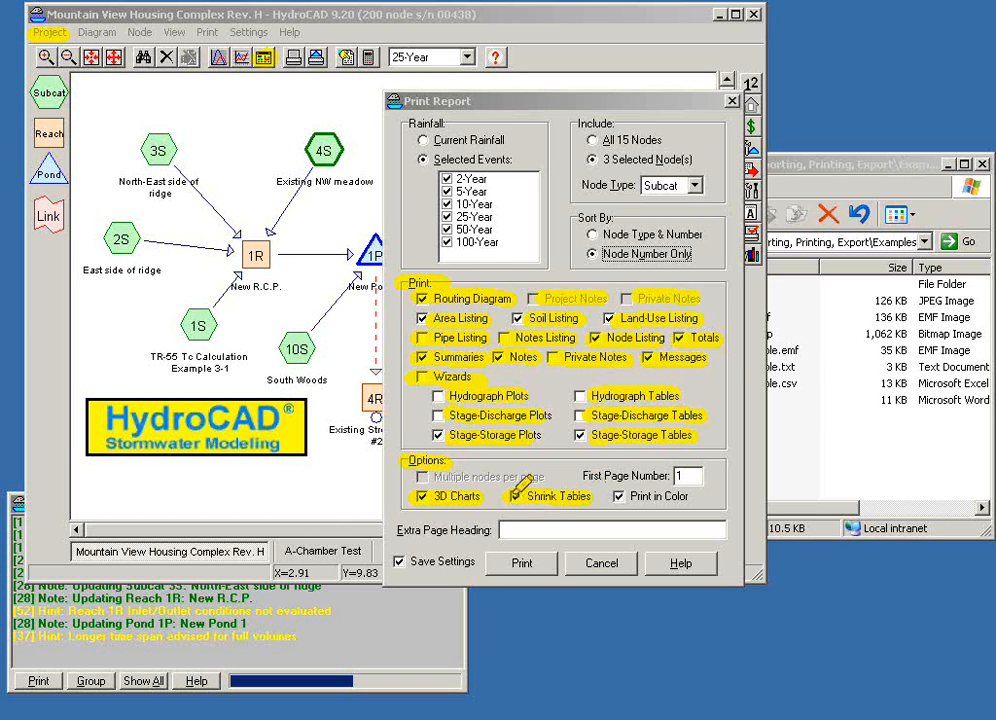
drag(607, 497, 697, 488)
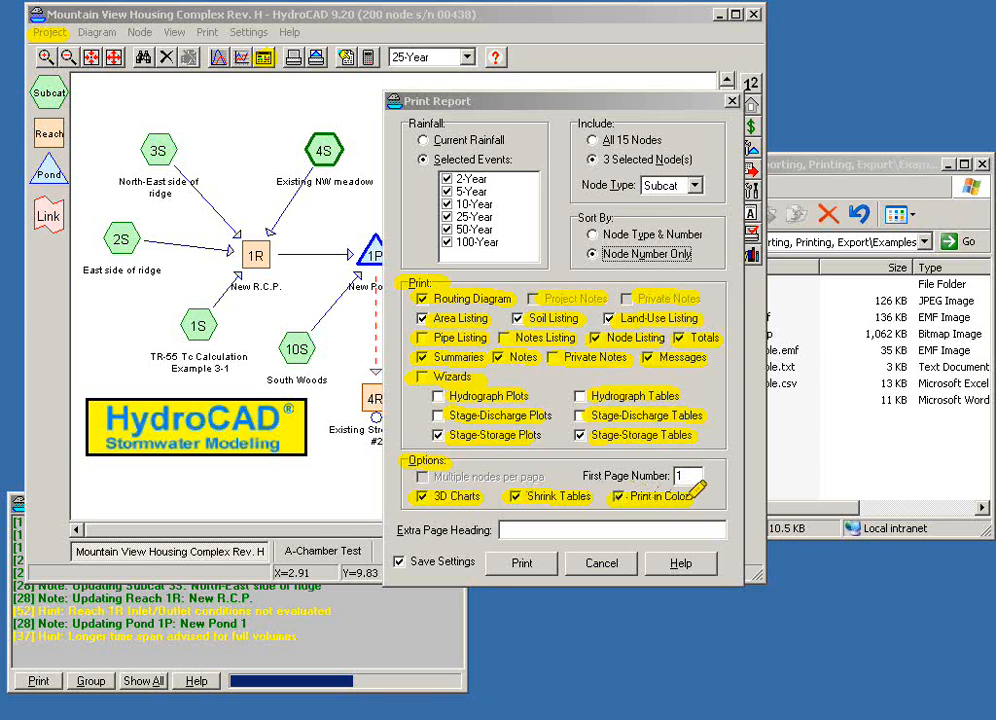
drag(700, 470, 686, 467)
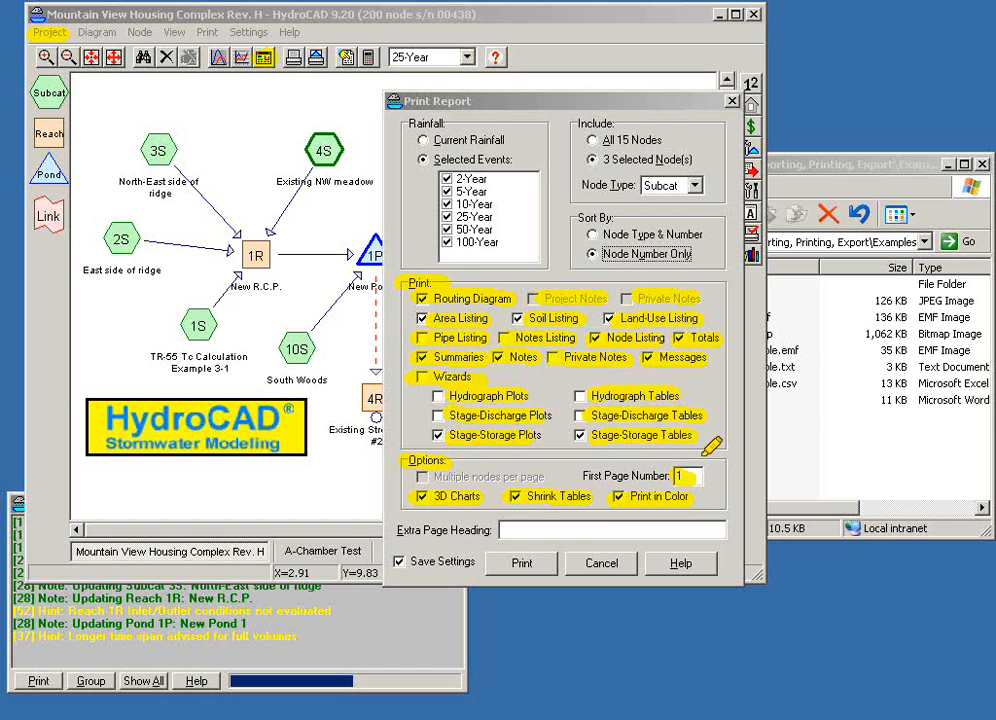
drag(500, 529, 706, 530)
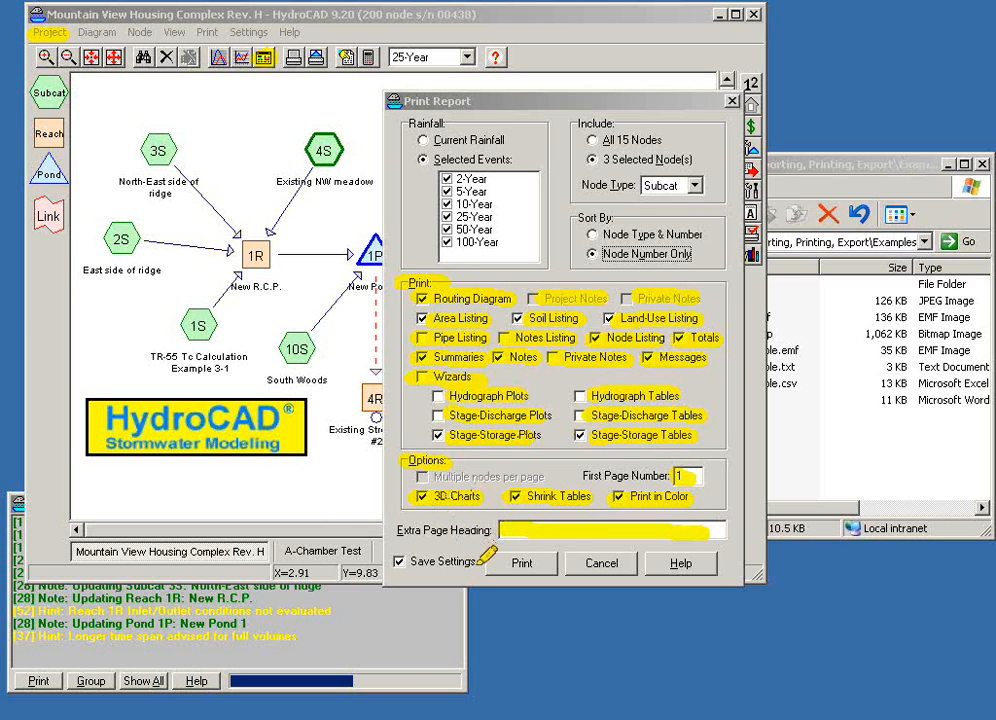
drag(484, 561, 397, 563)
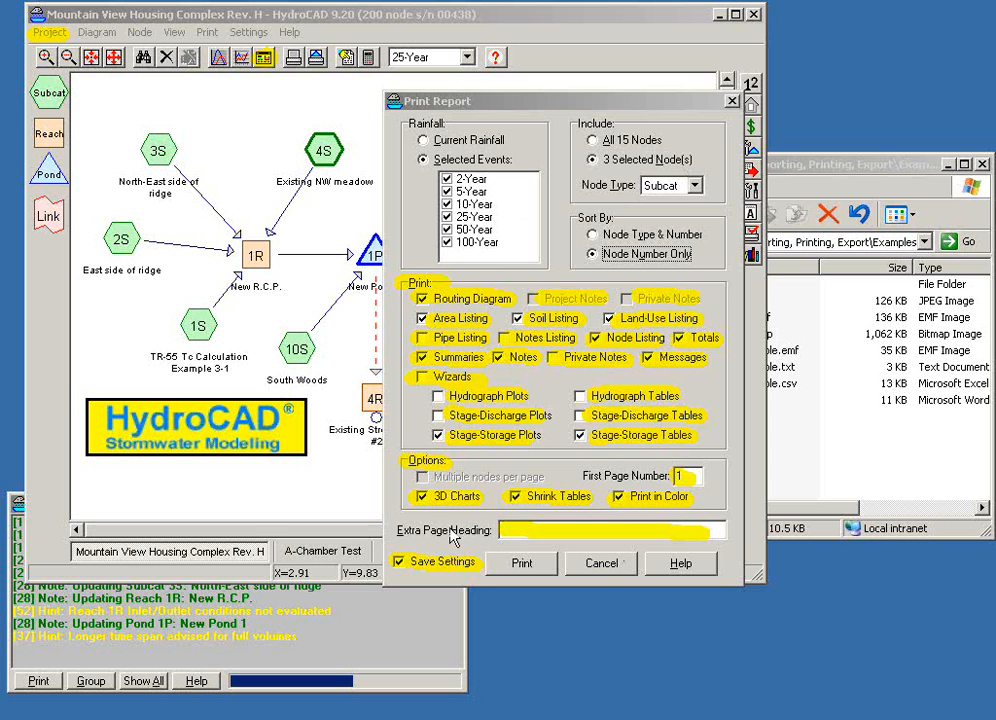
- Turn off Save Settings, cancel the report print options, and reopen them with Save Settings turned back on
click(399, 562)
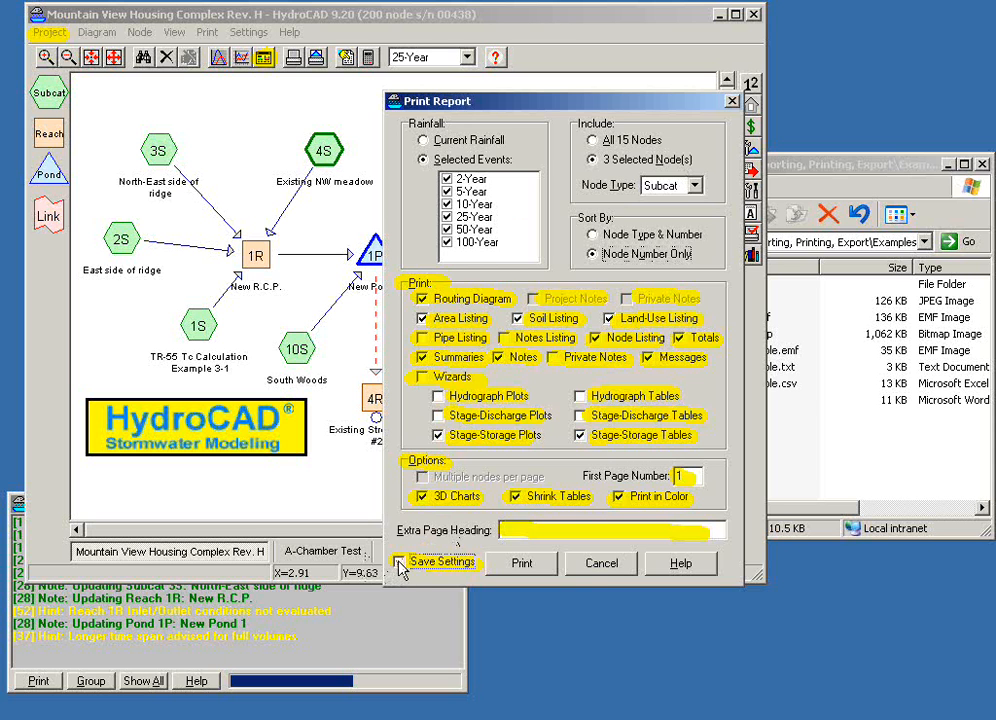
click(595, 566)
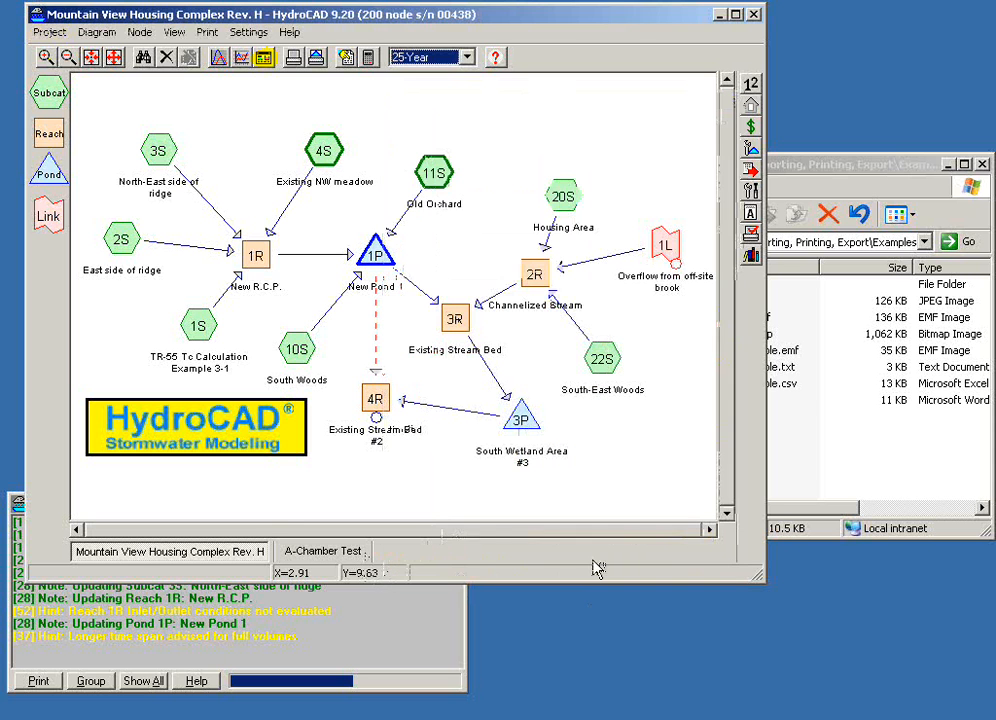
click(294, 58)
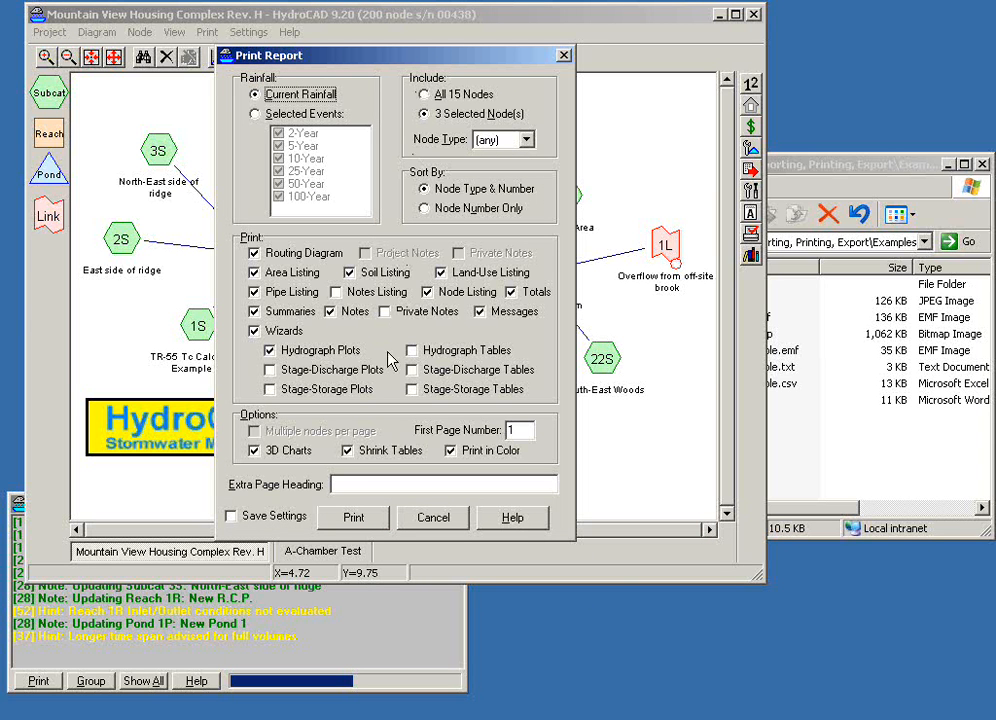
click(230, 518)
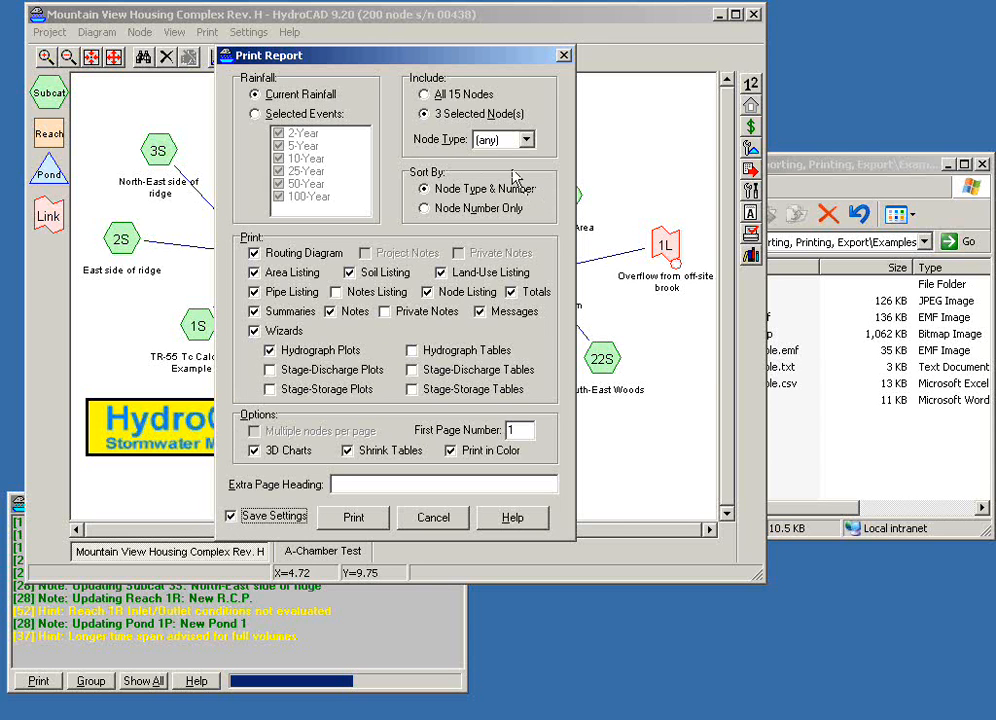
drag(350, 52, 555, 153)
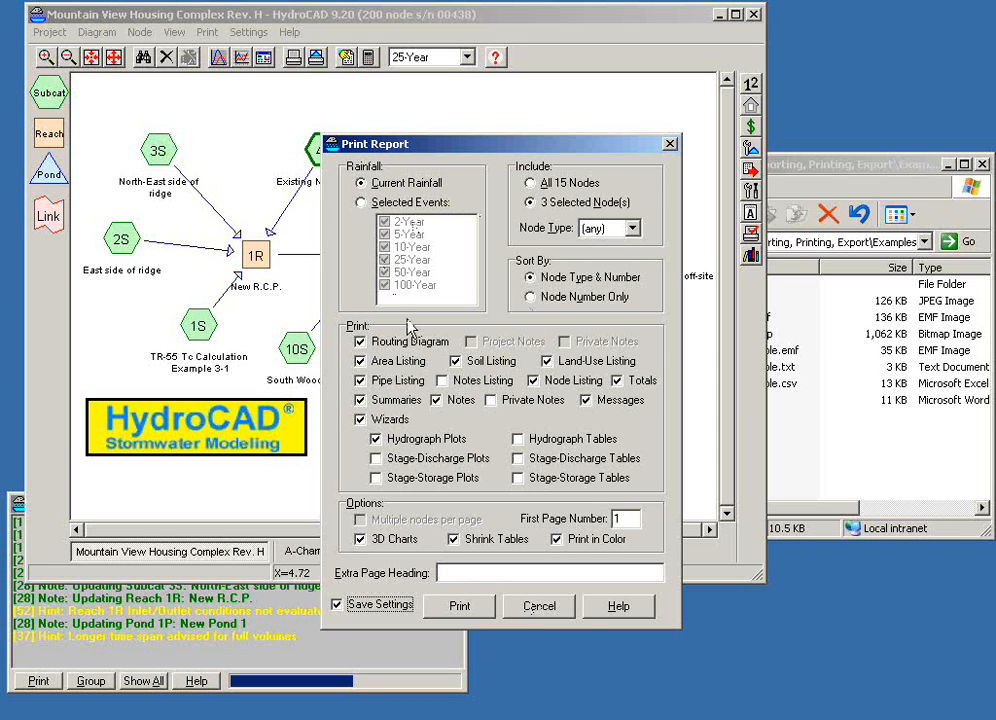
- Print the report to the Adobe PDF printer and save it as HydroCAD Report.pdf in My Documents
click(468, 609)
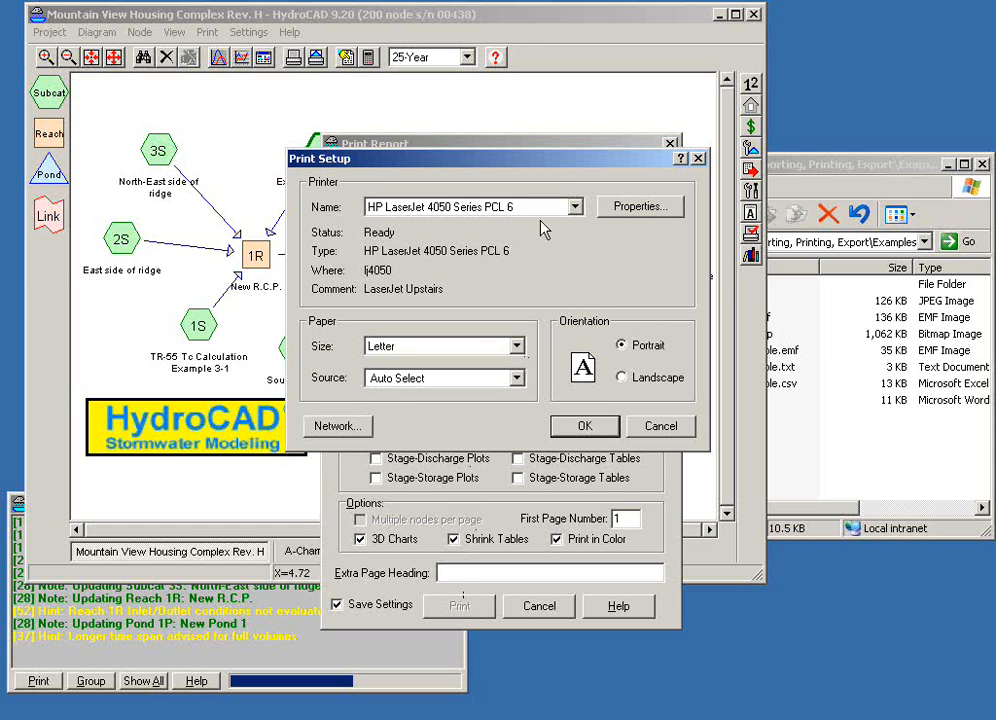
click(576, 208)
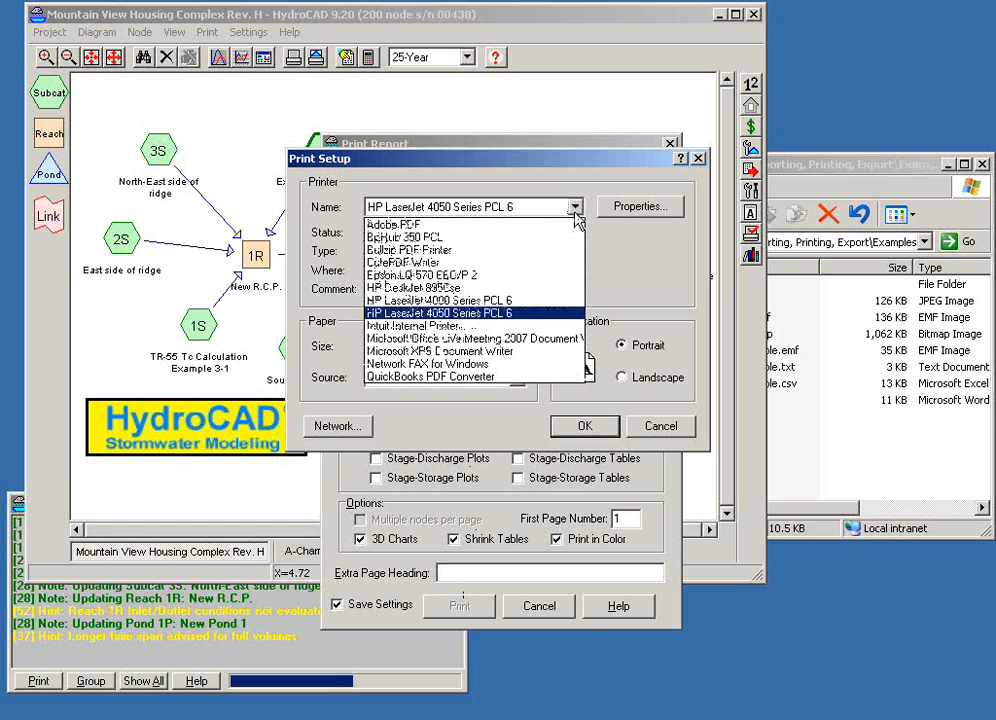
click(396, 225)
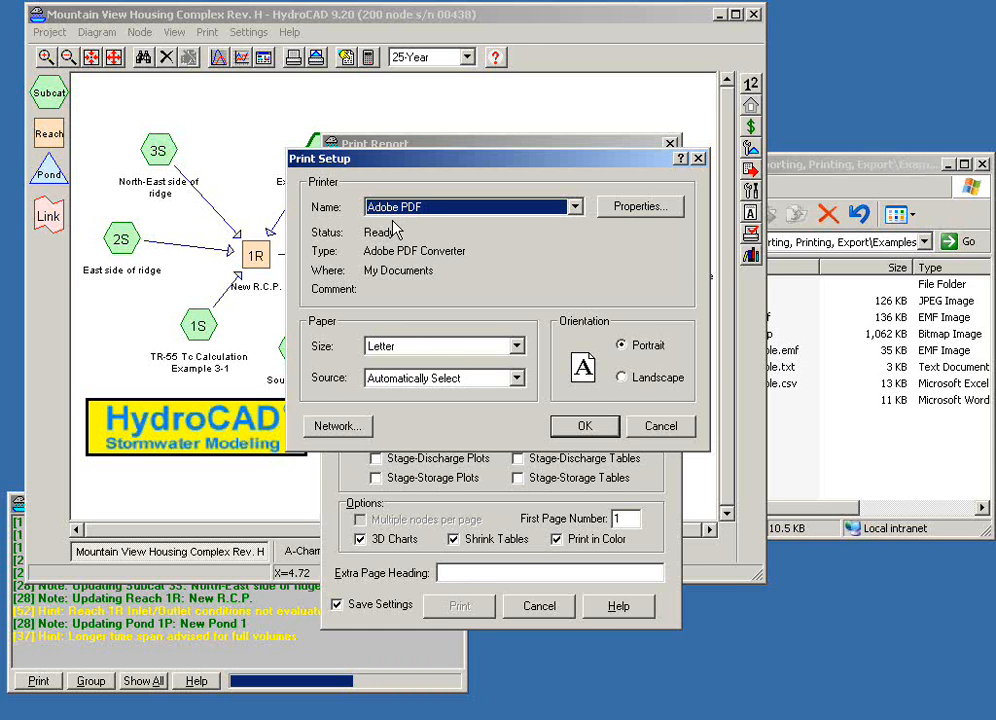
click(414, 208)
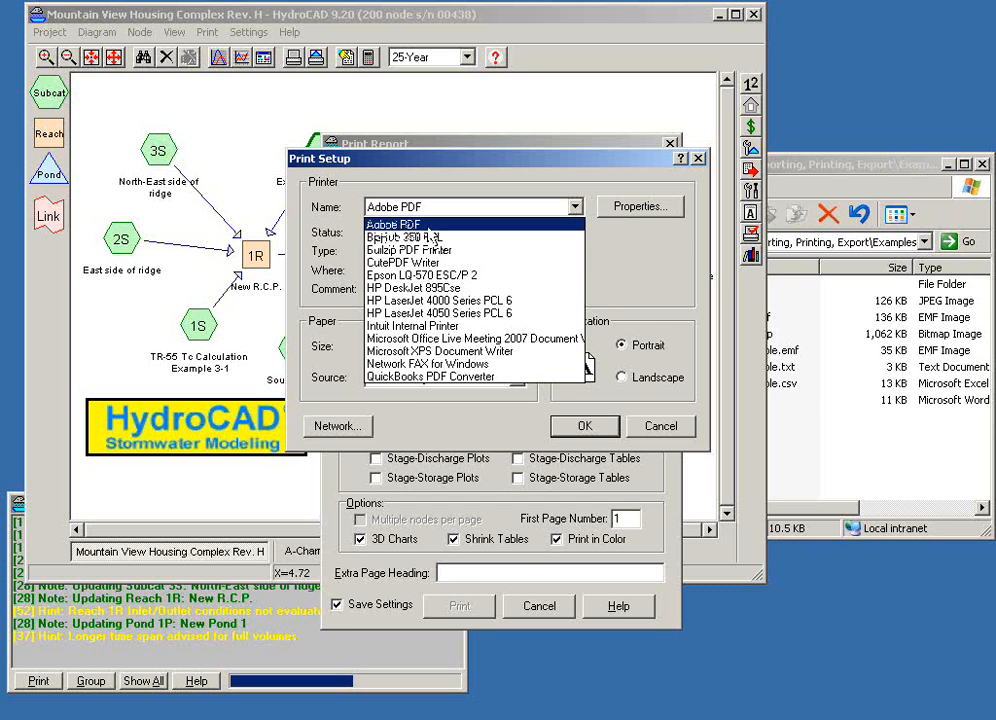
click(427, 225)
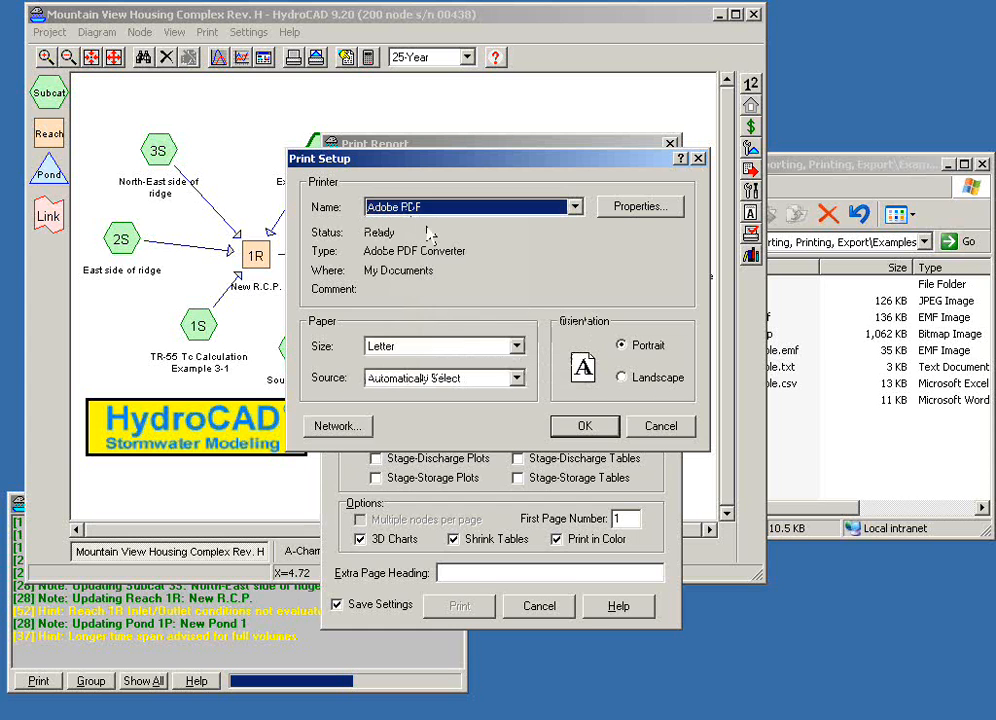
click(585, 426)
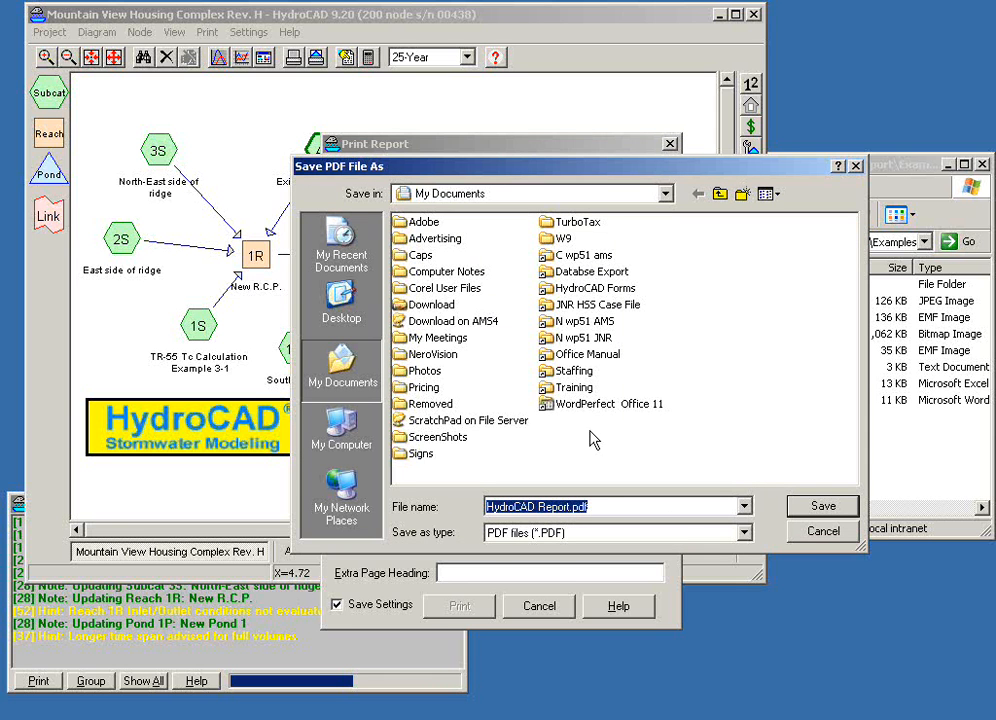
click(822, 508)
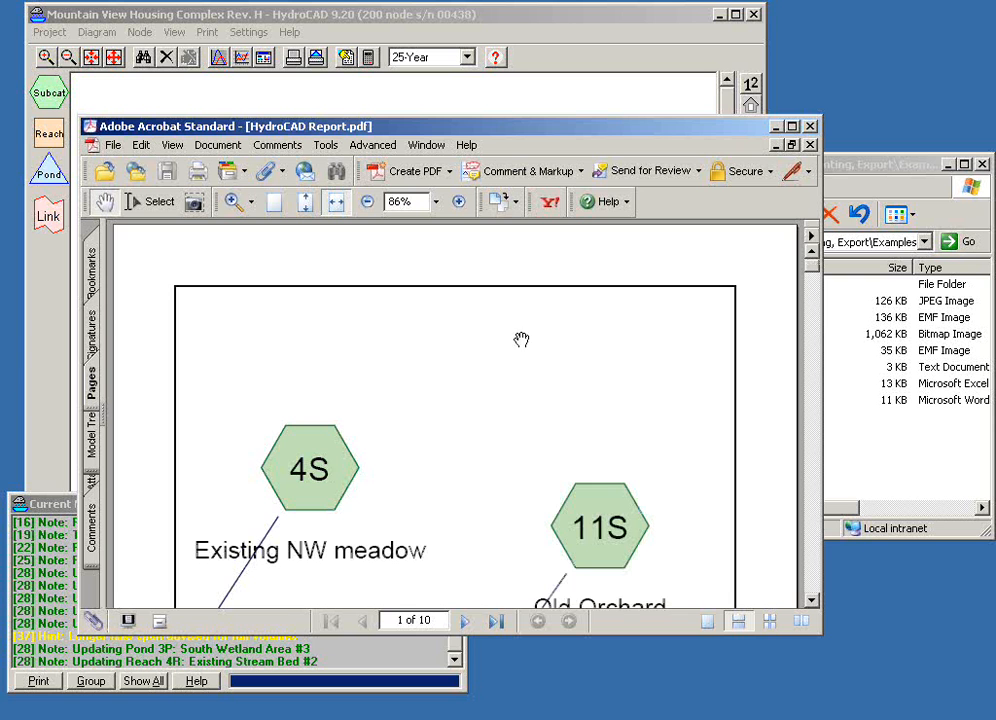
- Examine the routing diagram, the area, soil, land-use and pipe listings, and the node listing in the report PDF
scroll(518, 345, down, 4)
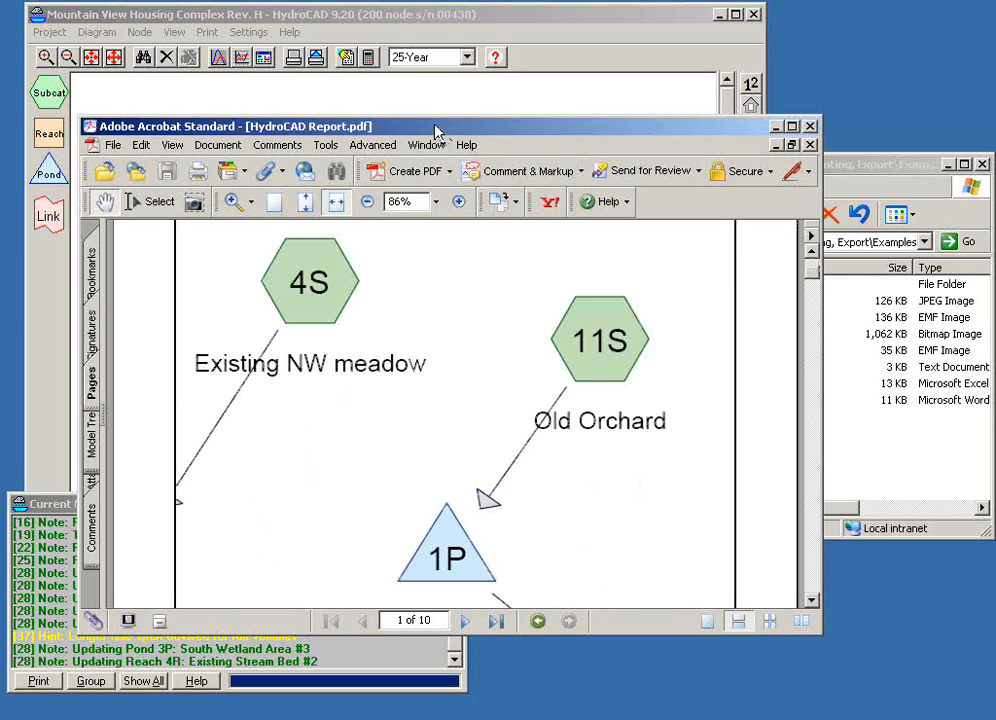
click(792, 127)
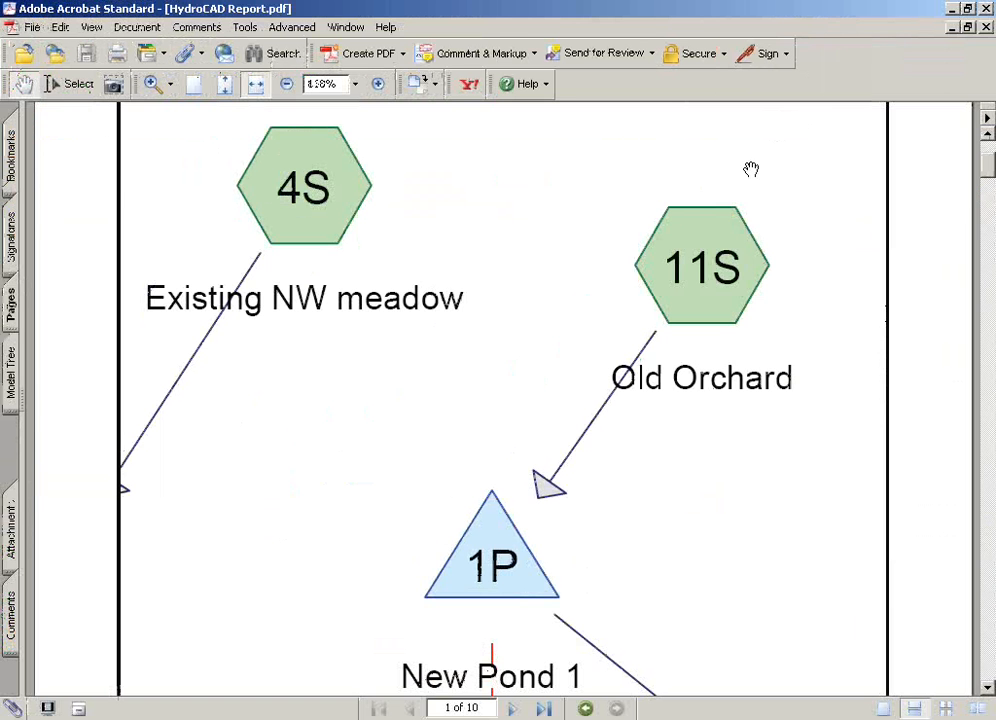
click(227, 88)
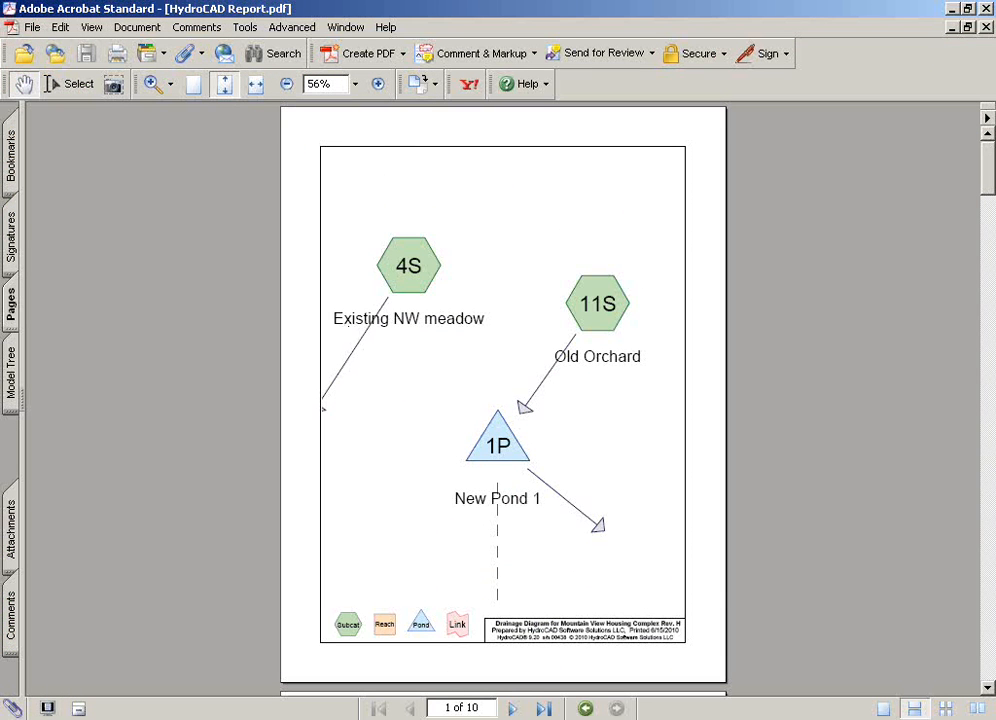
click(512, 708)
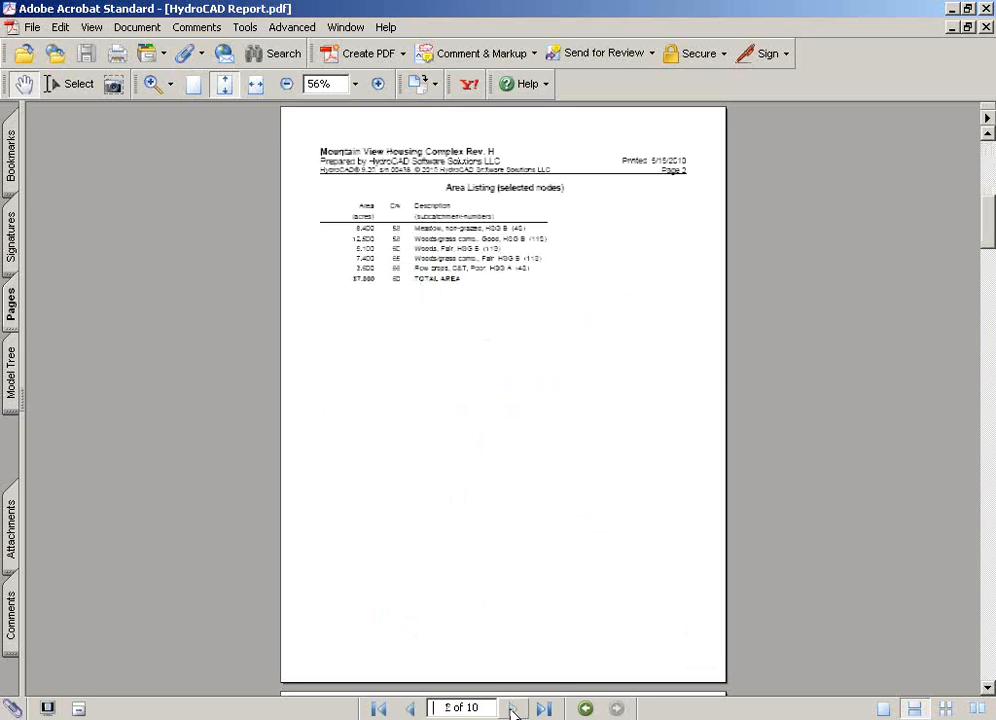
click(512, 708)
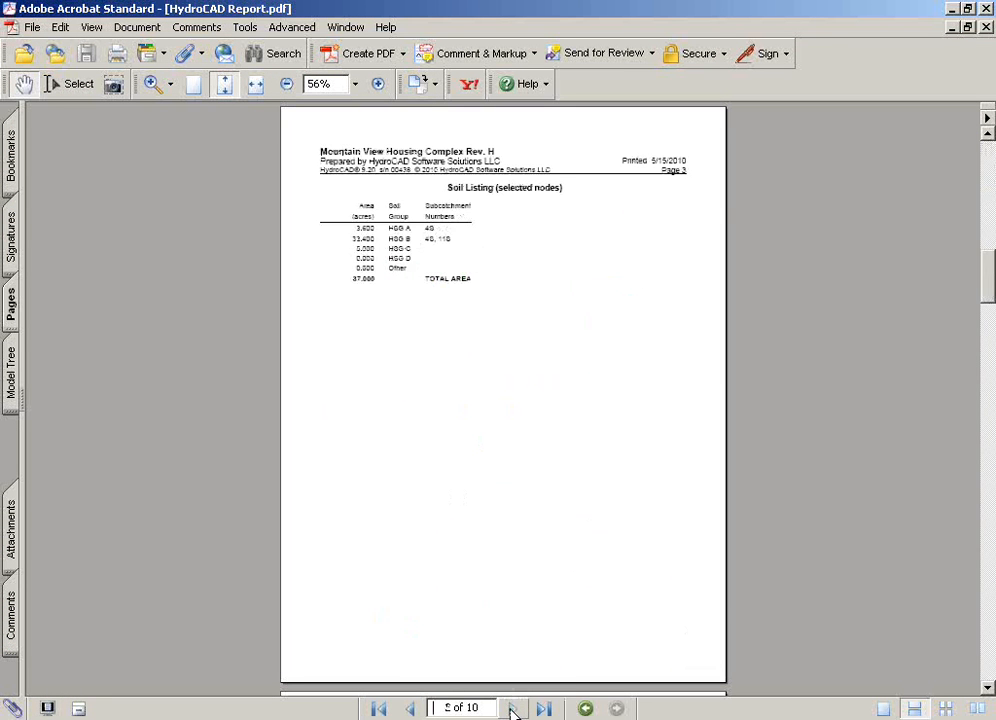
click(256, 84)
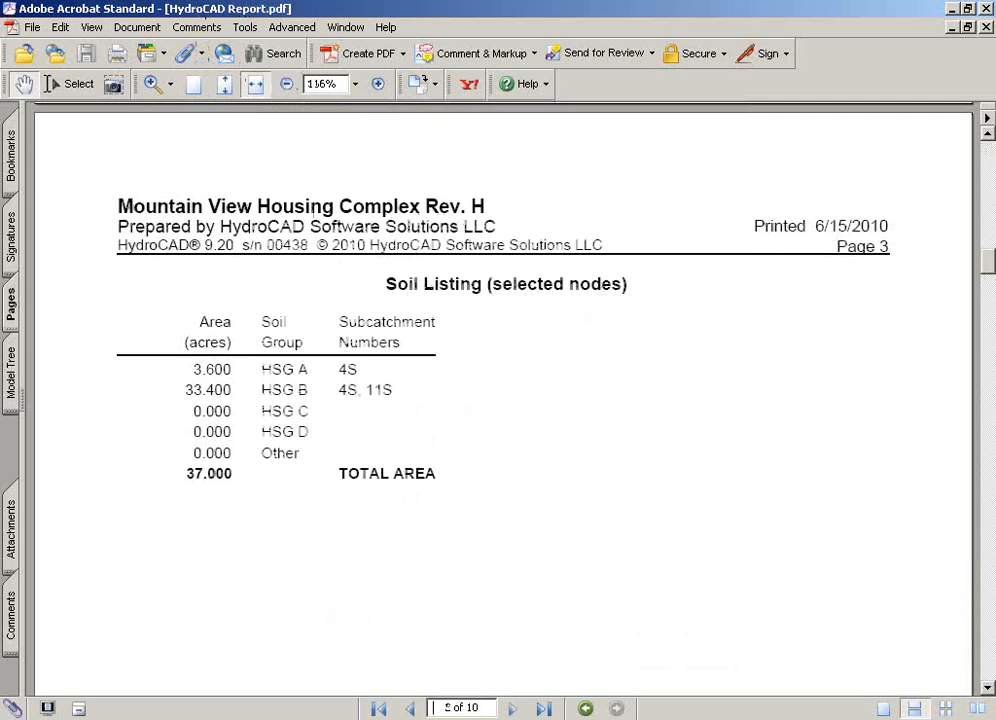
click(512, 708)
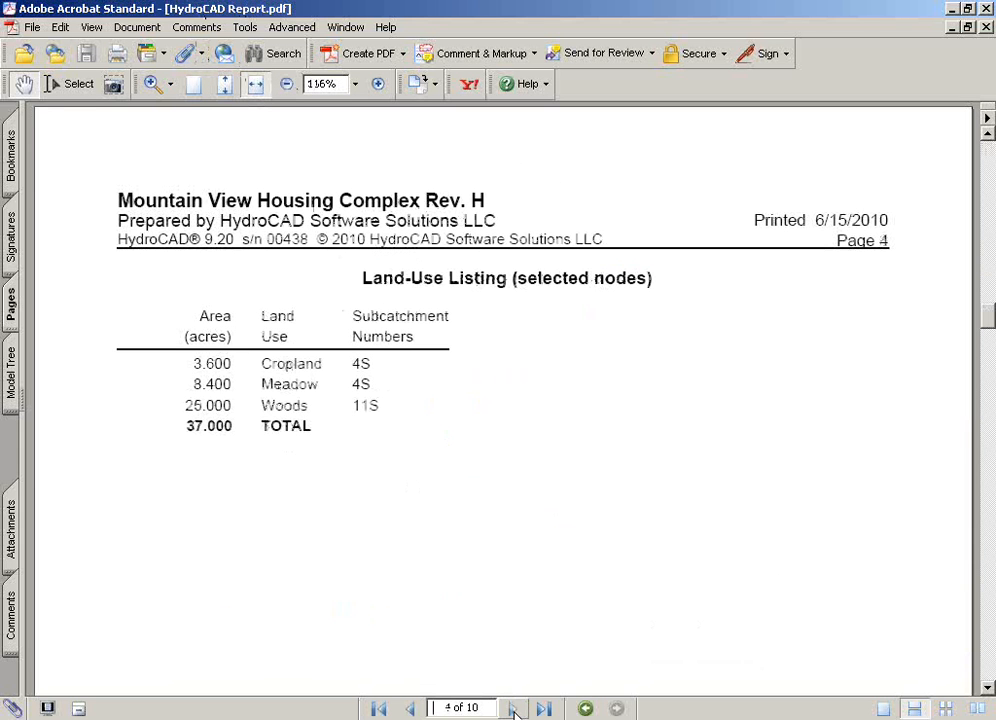
click(512, 708)
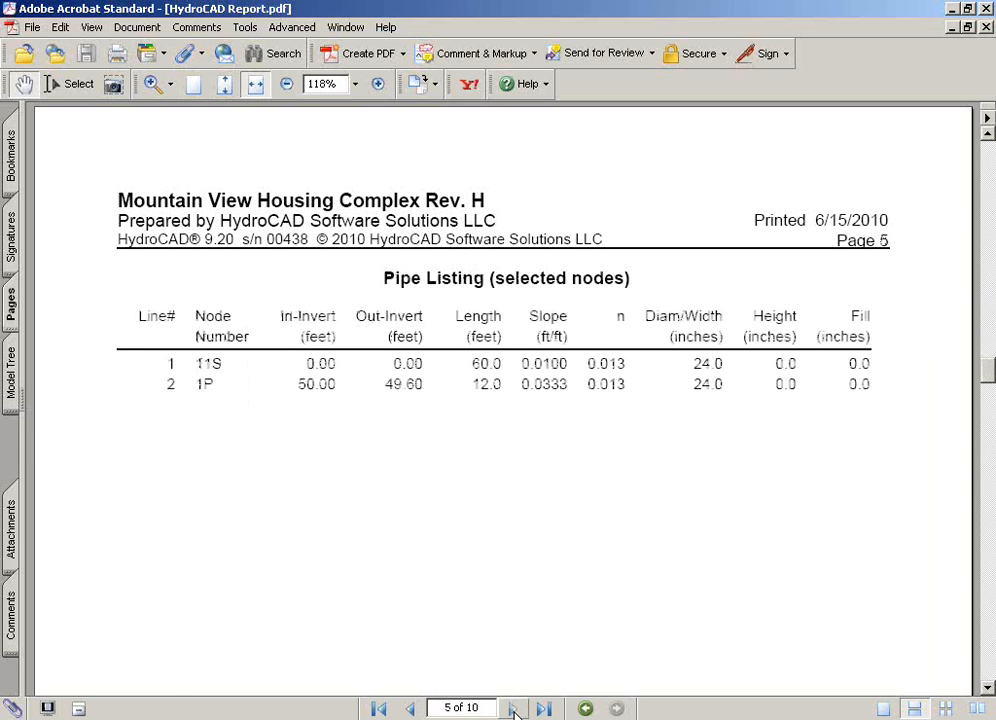
click(512, 708)
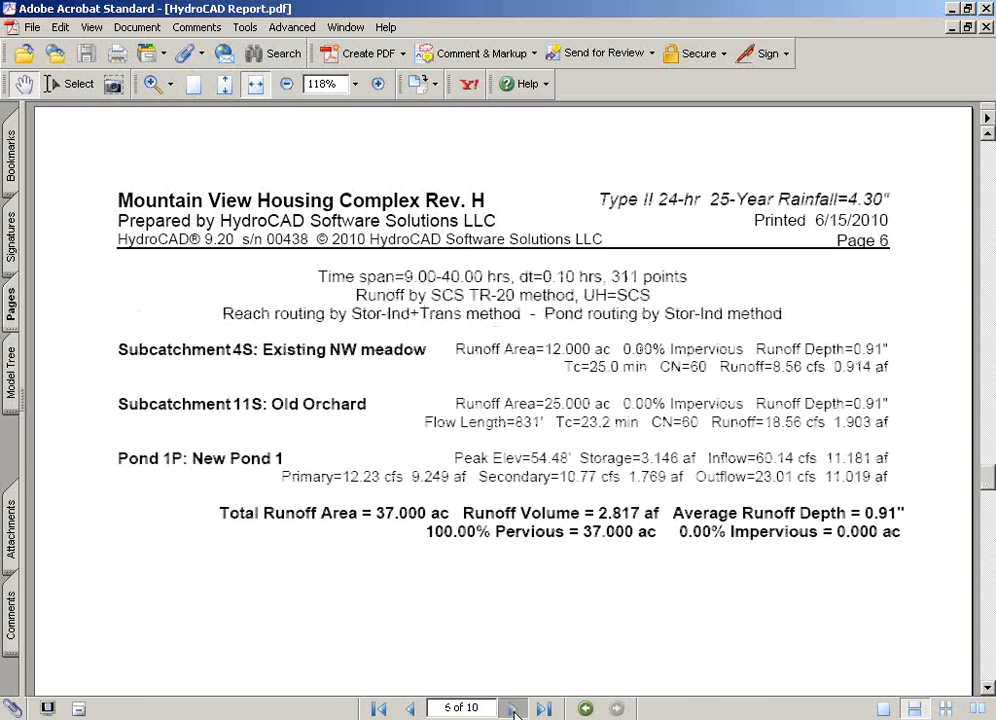
- Review the summaries and hydrographs for subcatchments 4S and 11S and pond 1P in the PDF, and close Acrobat
click(512, 708)
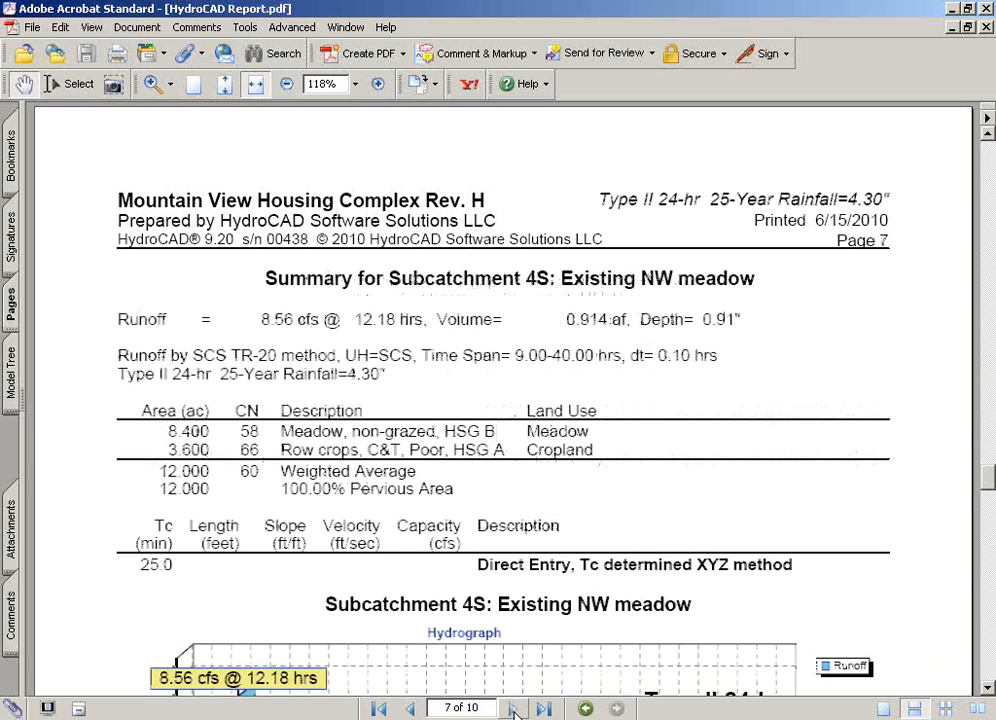
click(224, 86)
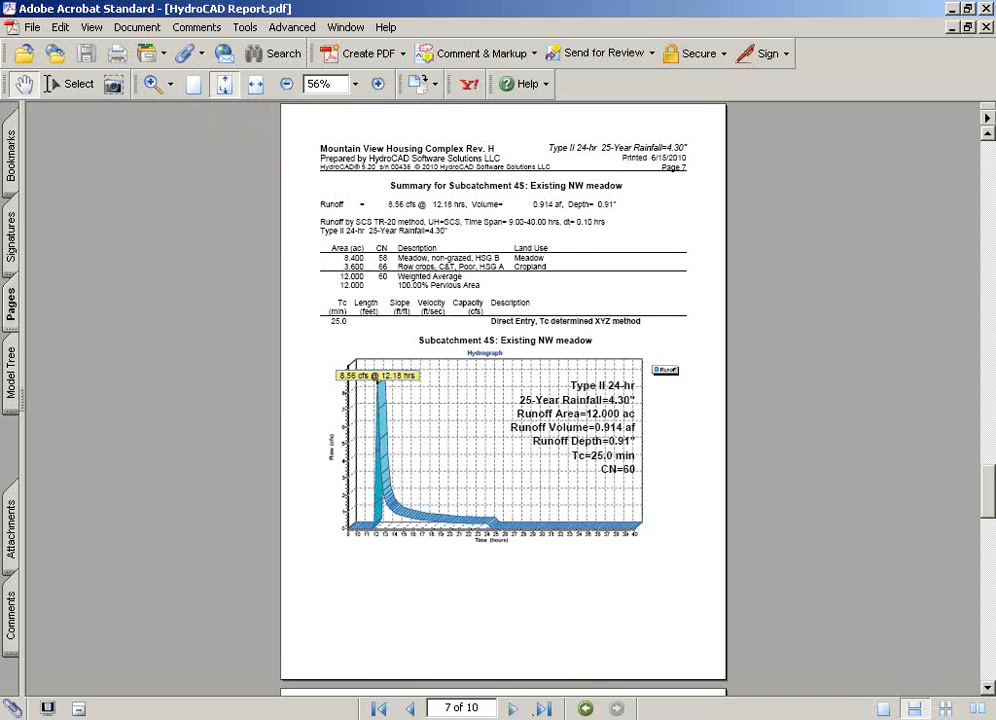
click(511, 708)
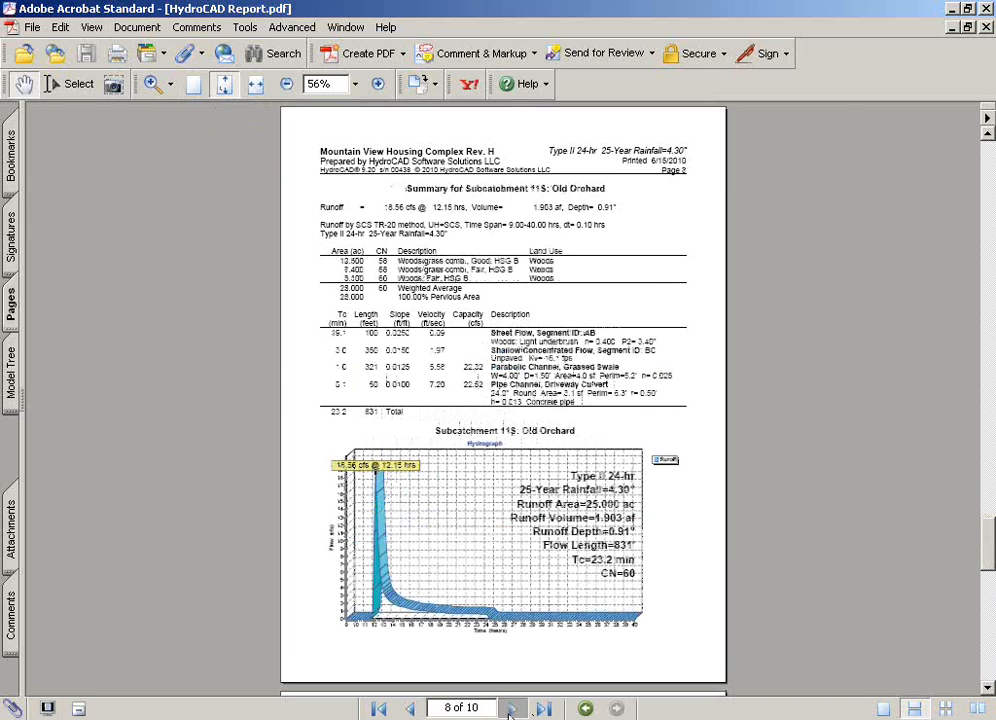
click(511, 708)
click(511, 708)
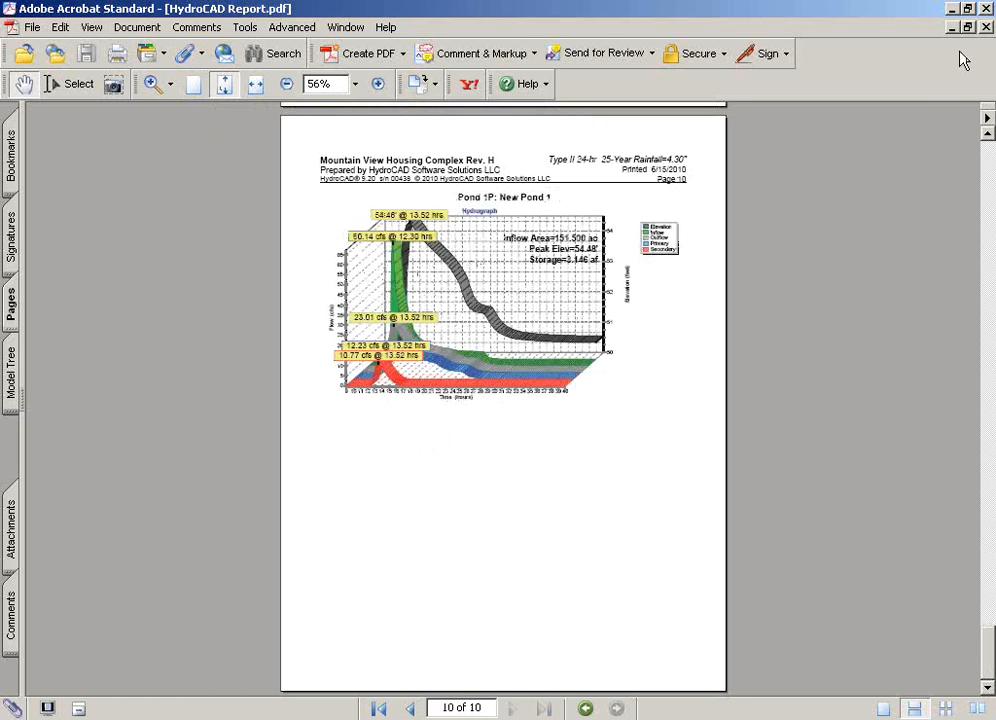
click(986, 26)
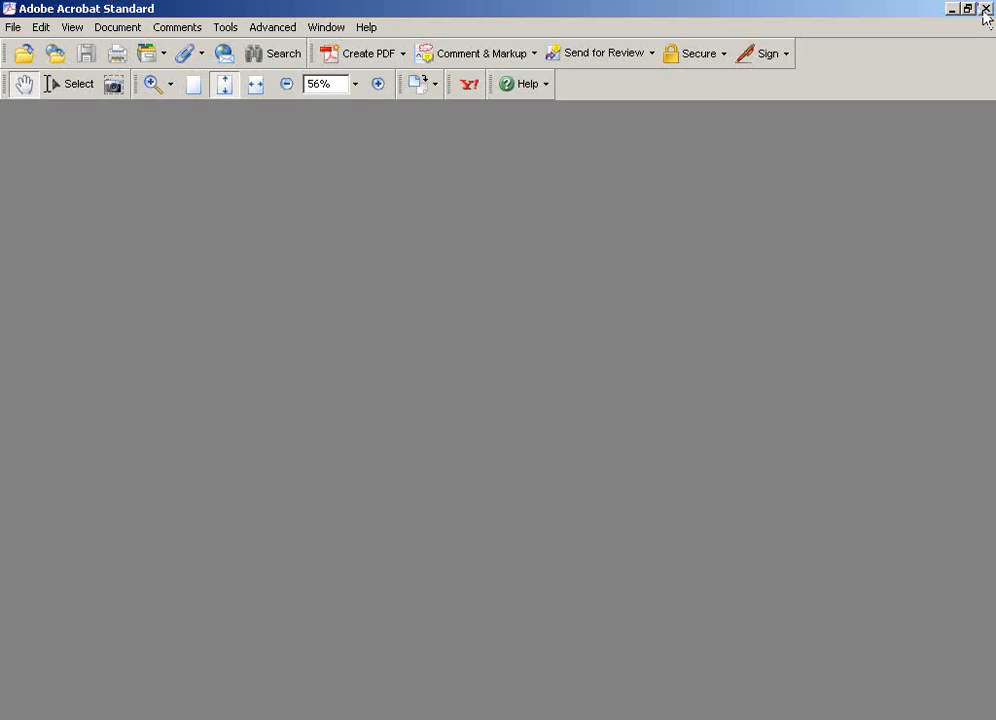
click(985, 8)
- In the report print options, add stage-discharge and stage-storage plots plus hydrograph and stage-discharge tables, and turn off Shrink Tables
drag(443, 152, 507, 157)
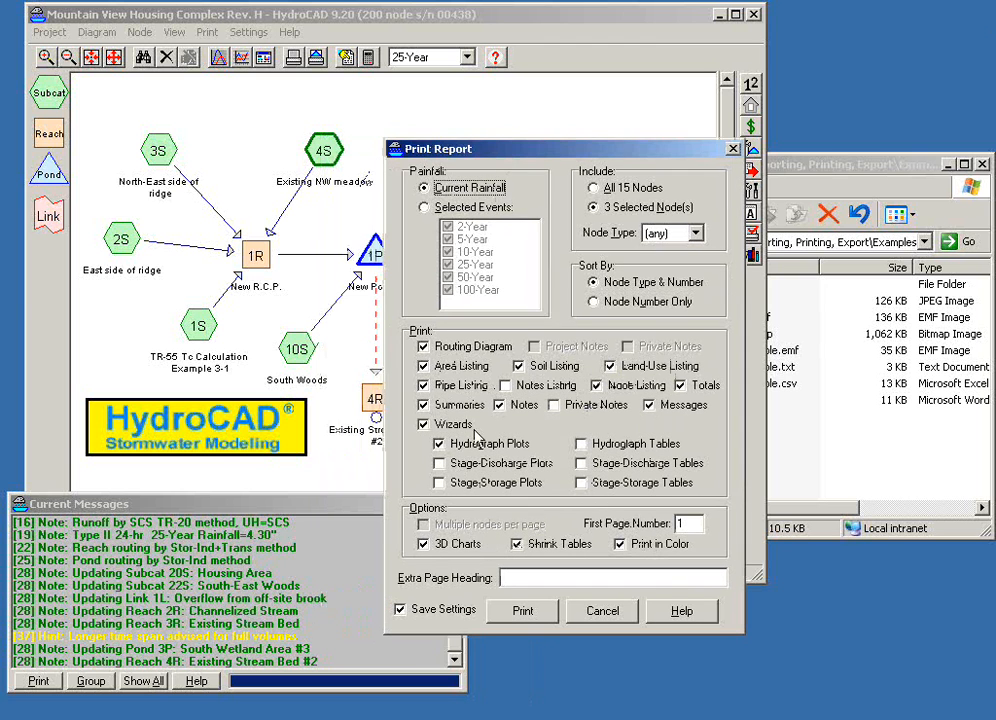
click(438, 463)
click(438, 483)
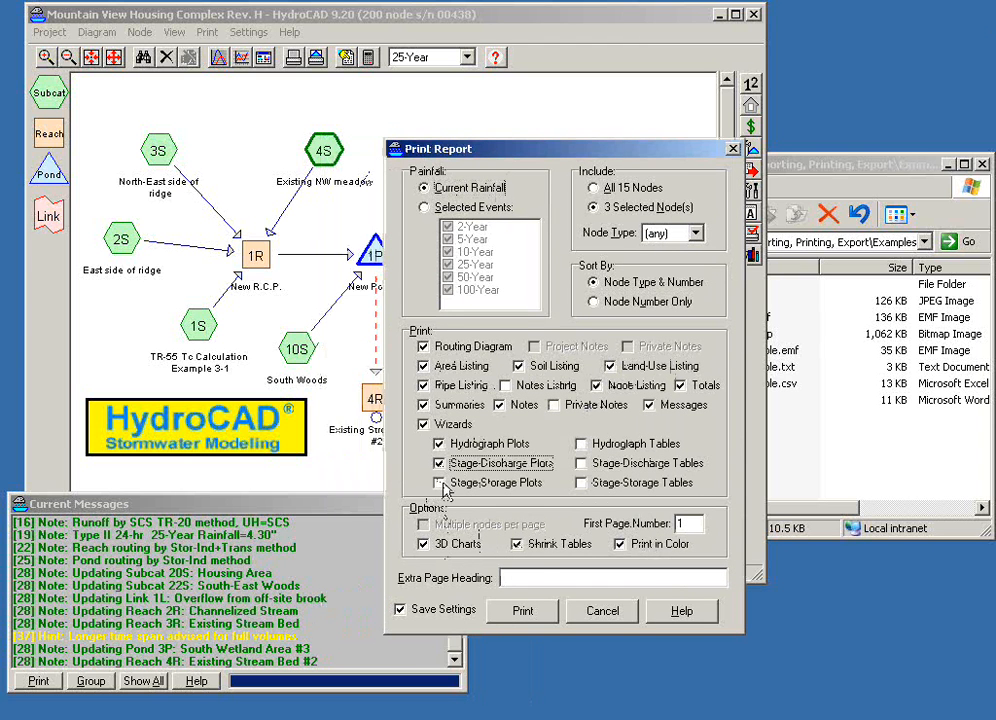
click(515, 545)
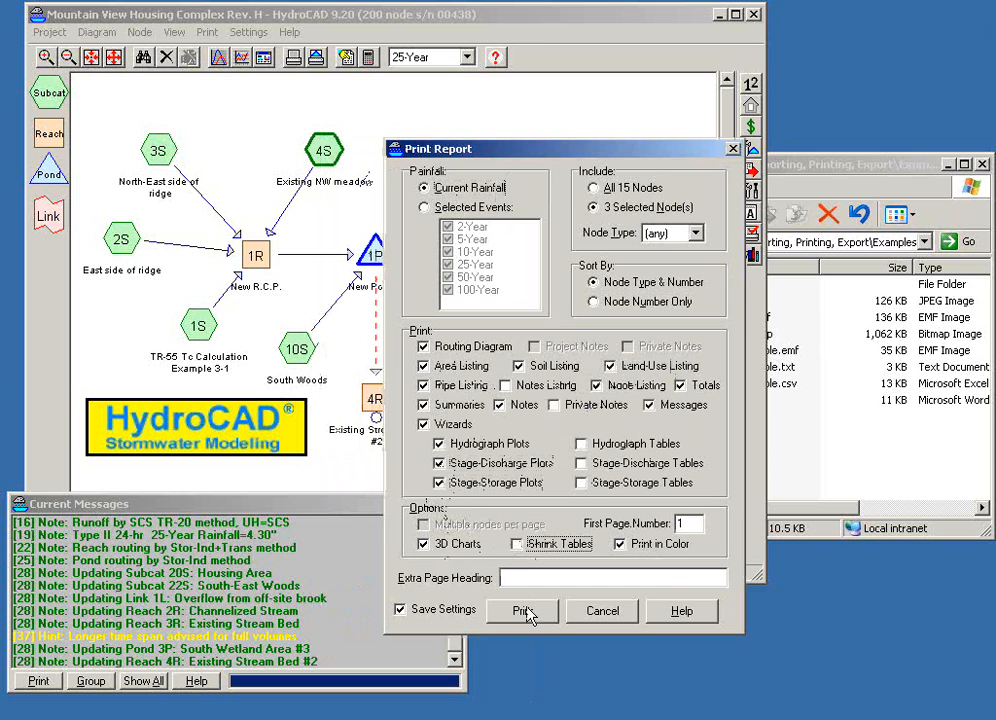
click(583, 443)
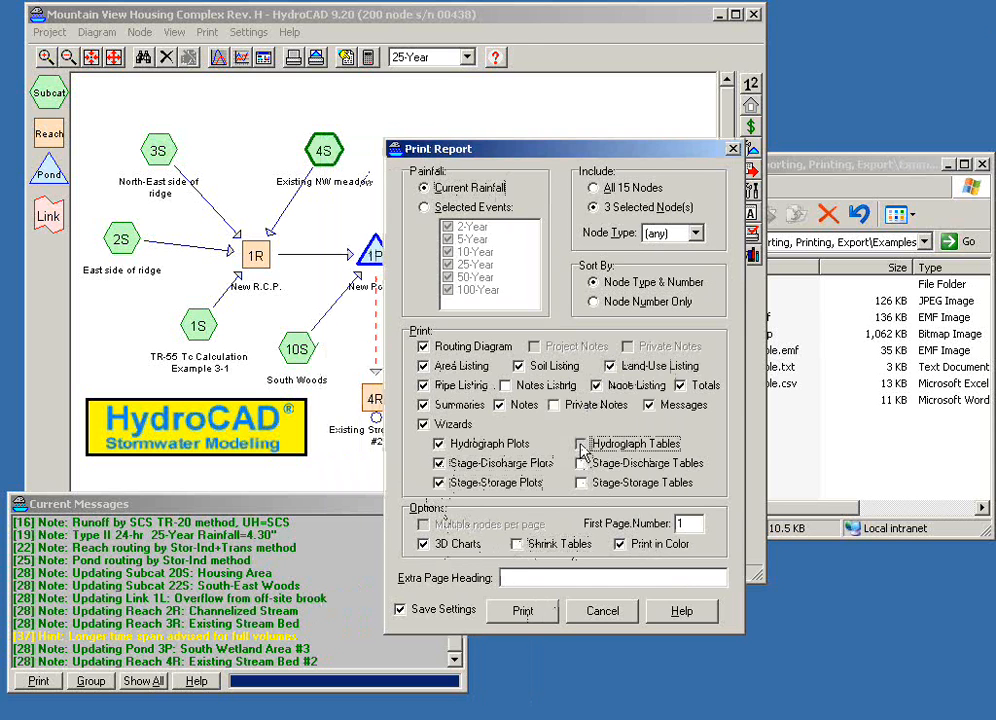
click(598, 466)
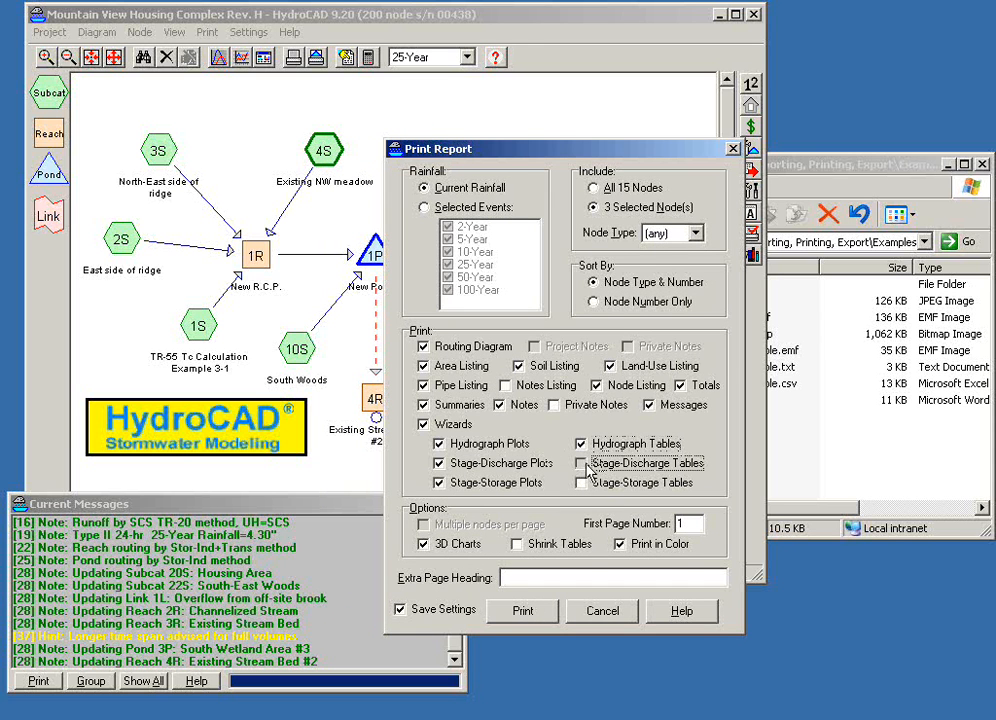
- Print the report to the Adobe PDF printer, overwriting HydroCAD Report.pdf in My Documents
click(523, 612)
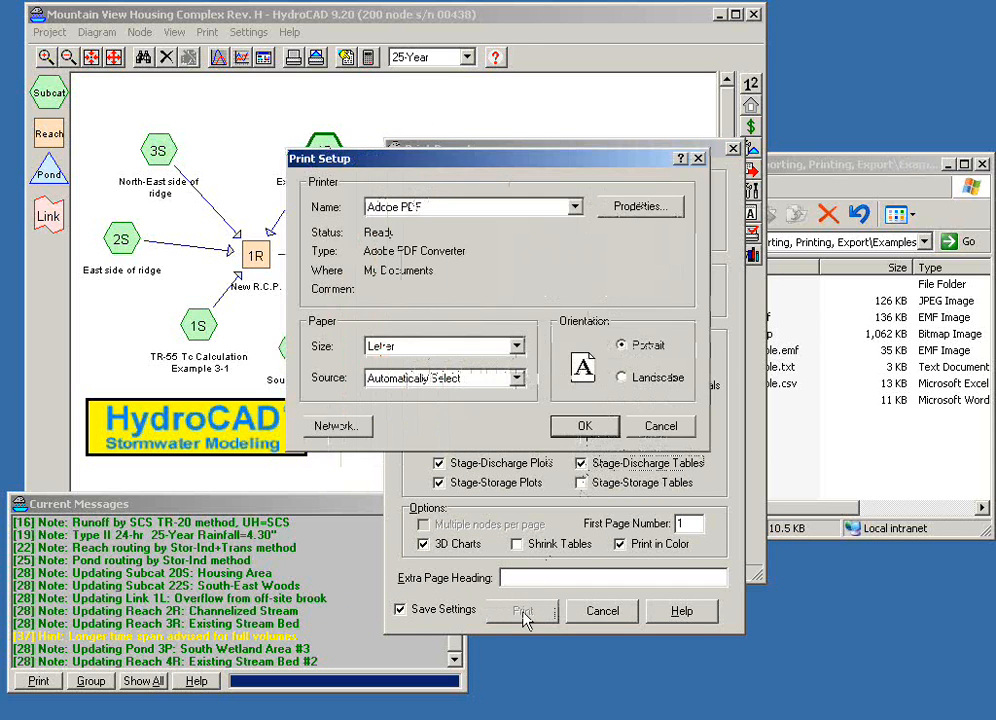
click(585, 426)
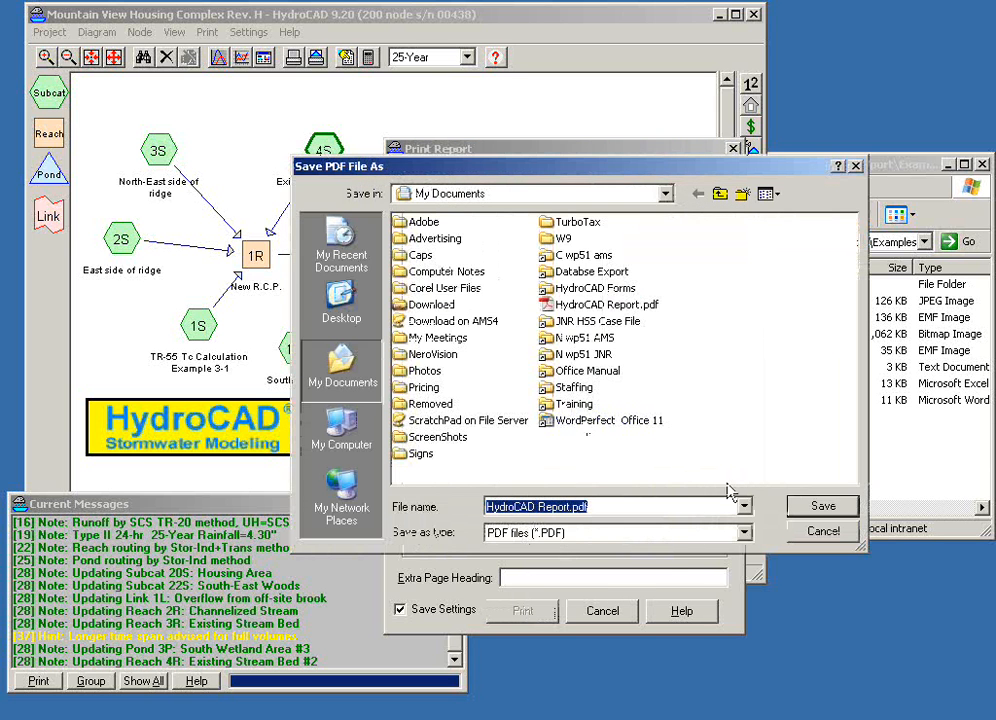
click(800, 505)
click(450, 420)
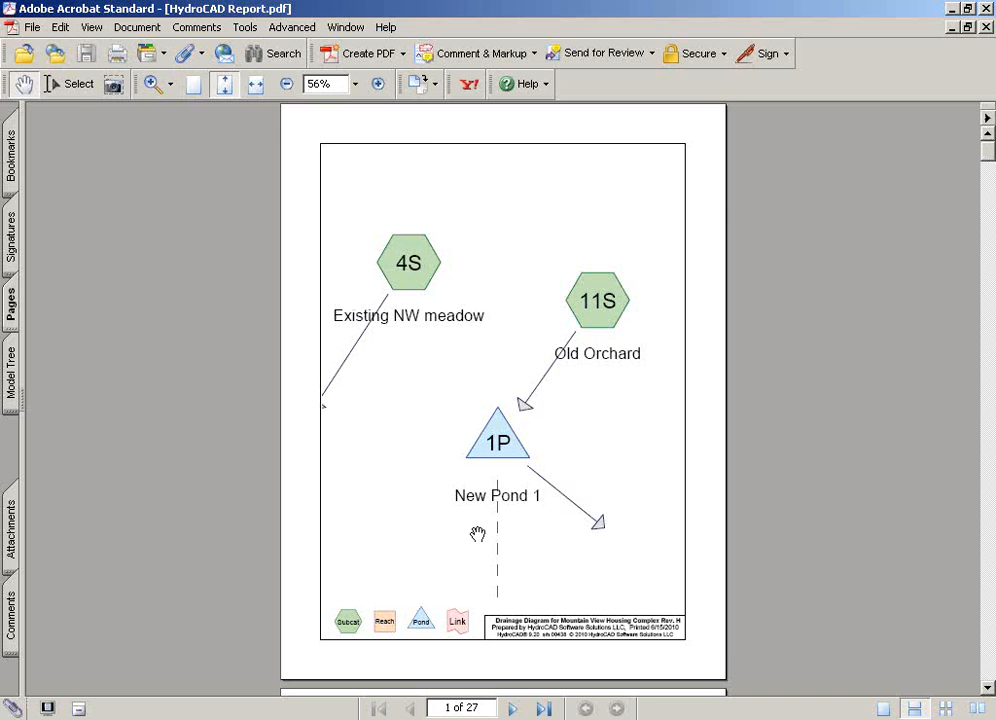
- Page through the new report PDF to examine subcatchment 4S's hydrograph tables, and minimize Acrobat
click(510, 709)
click(510, 709)
click(510, 709)
click(510, 709)
click(510, 709)
click(510, 709)
click(510, 709)
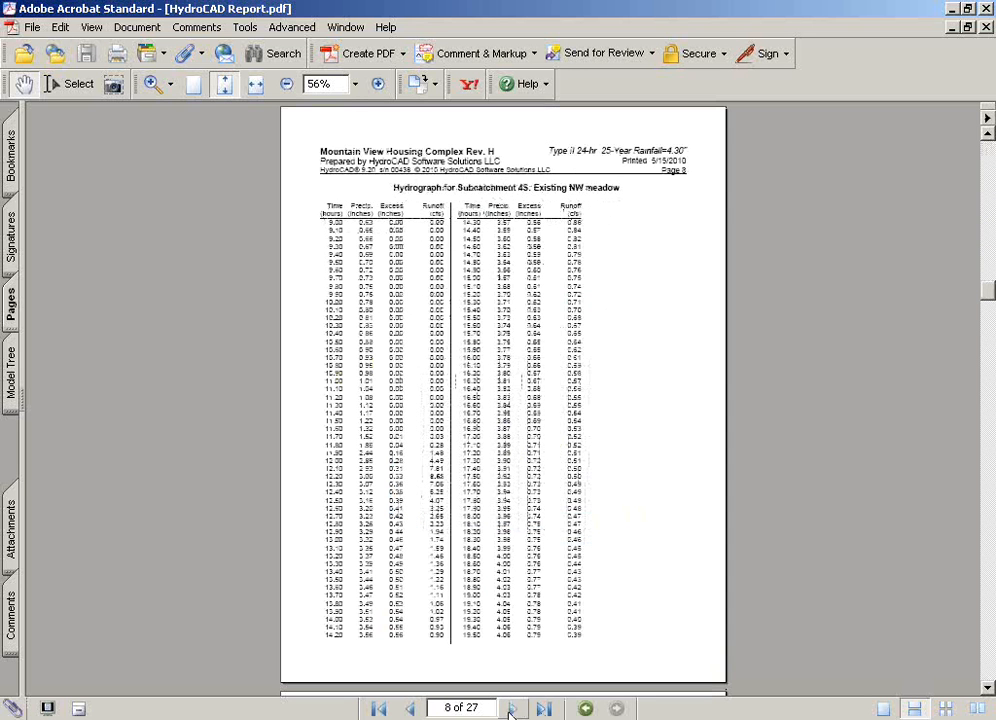
click(510, 709)
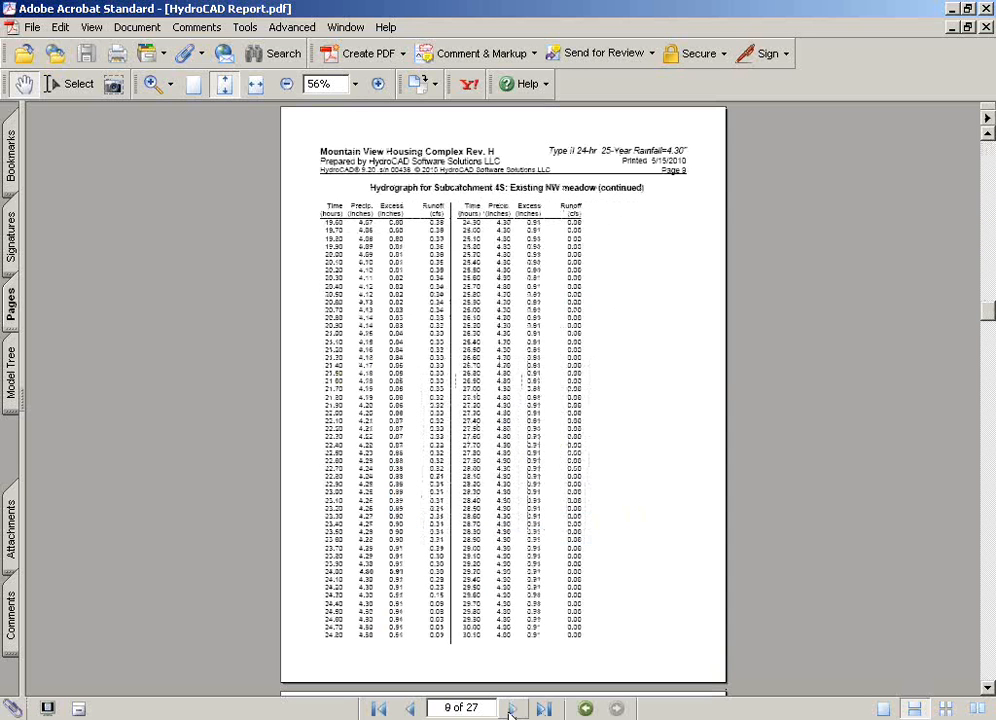
click(510, 709)
click(510, 709)
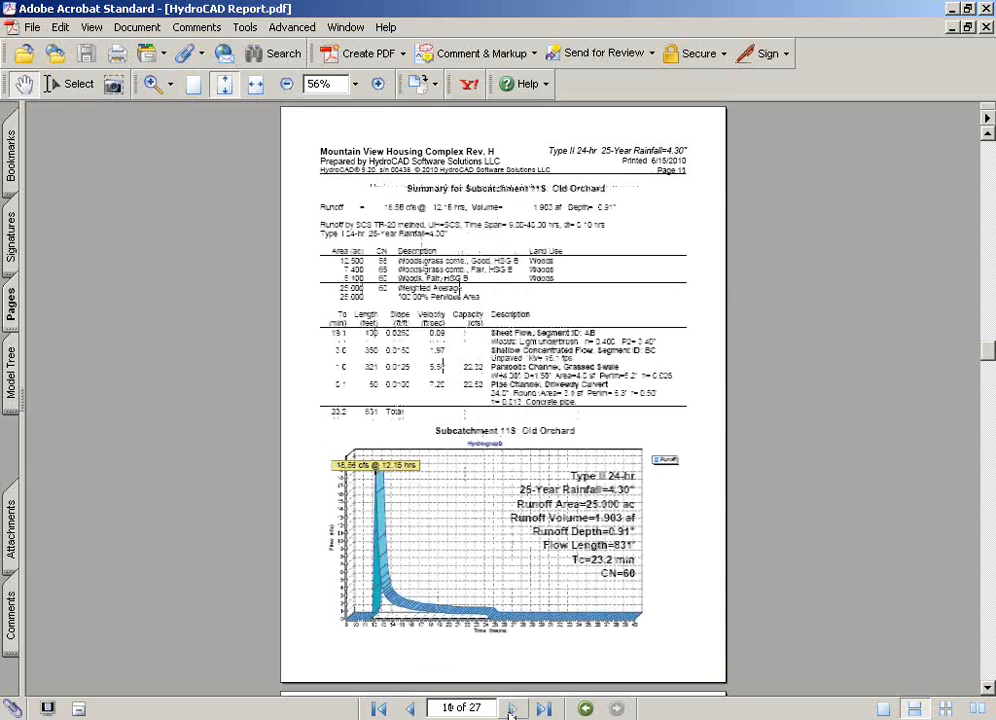
click(411, 709)
click(411, 709)
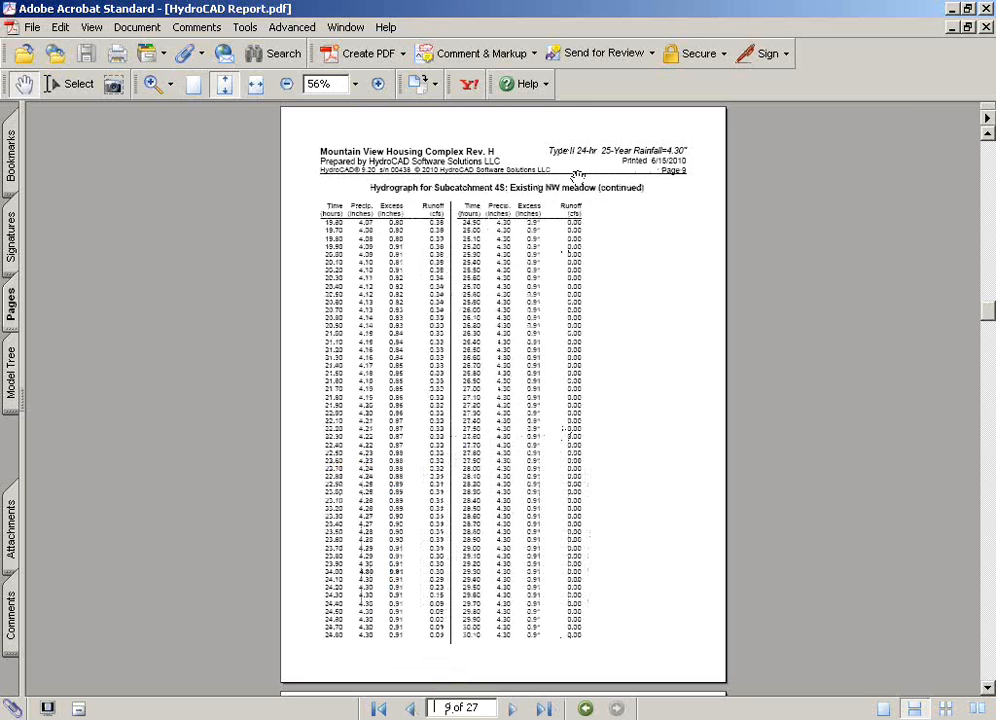
click(952, 8)
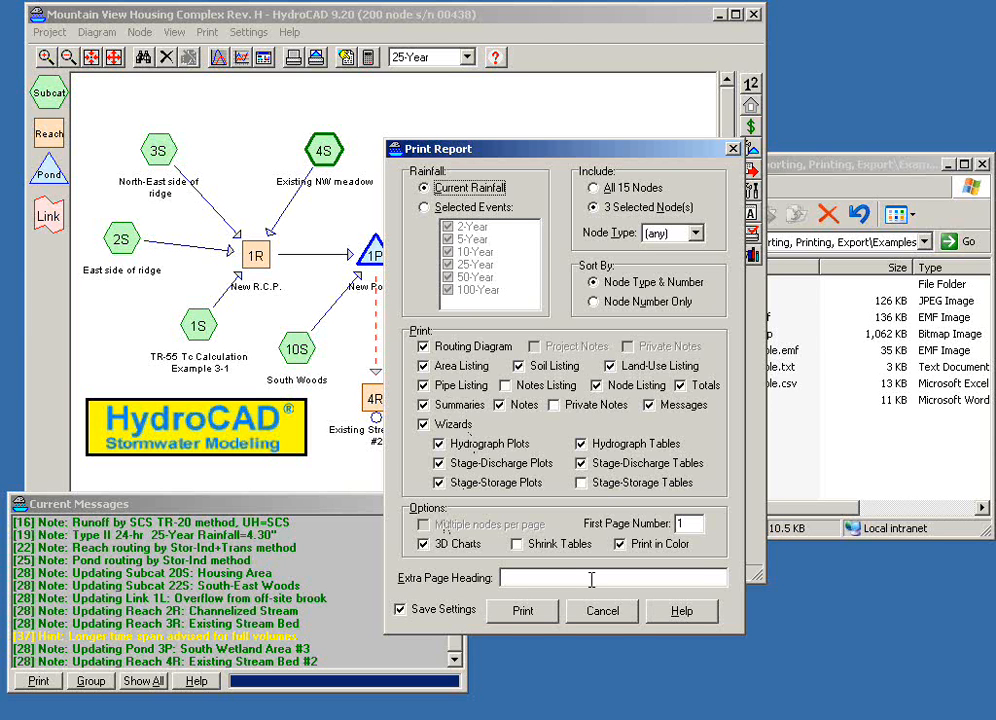
- Cancel the report print options and open pond 1P's hydrograph window, placing it clear of the main toolbar
click(600, 611)
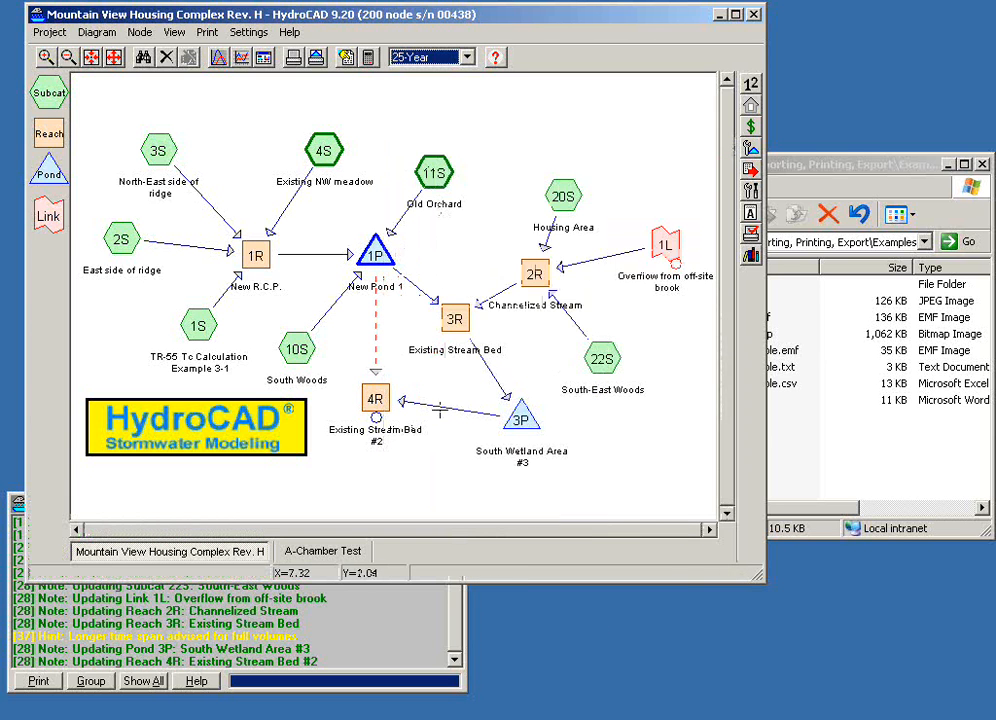
double_click(378, 256)
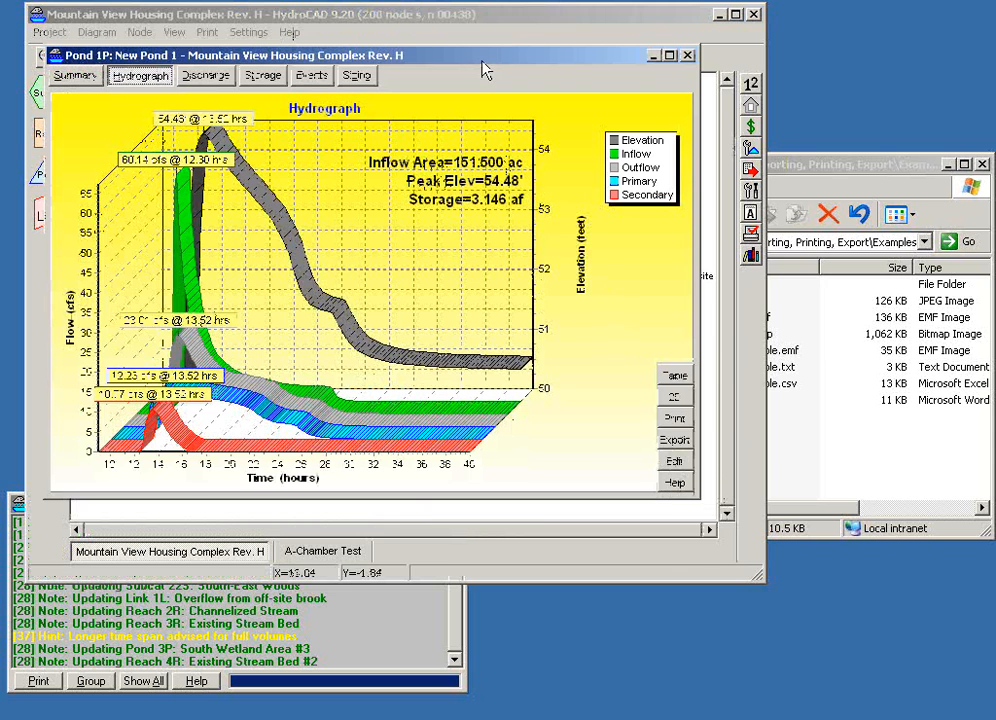
drag(378, 55, 598, 245)
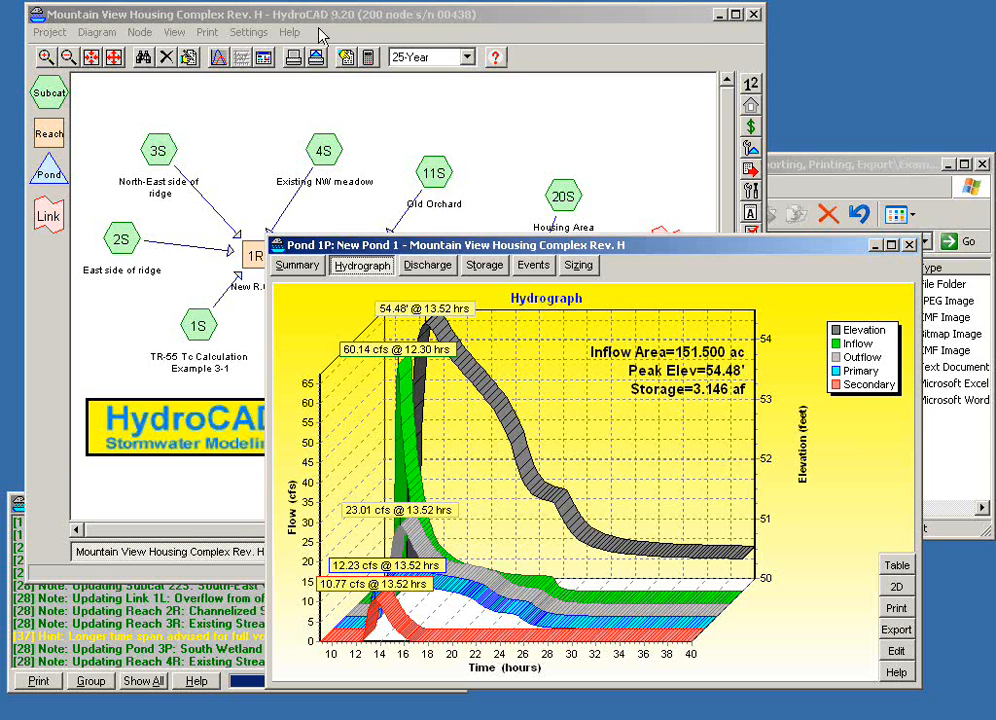
- Check the printer settings and accept Adobe PDF with Letter paper in portrait orientation
click(207, 32)
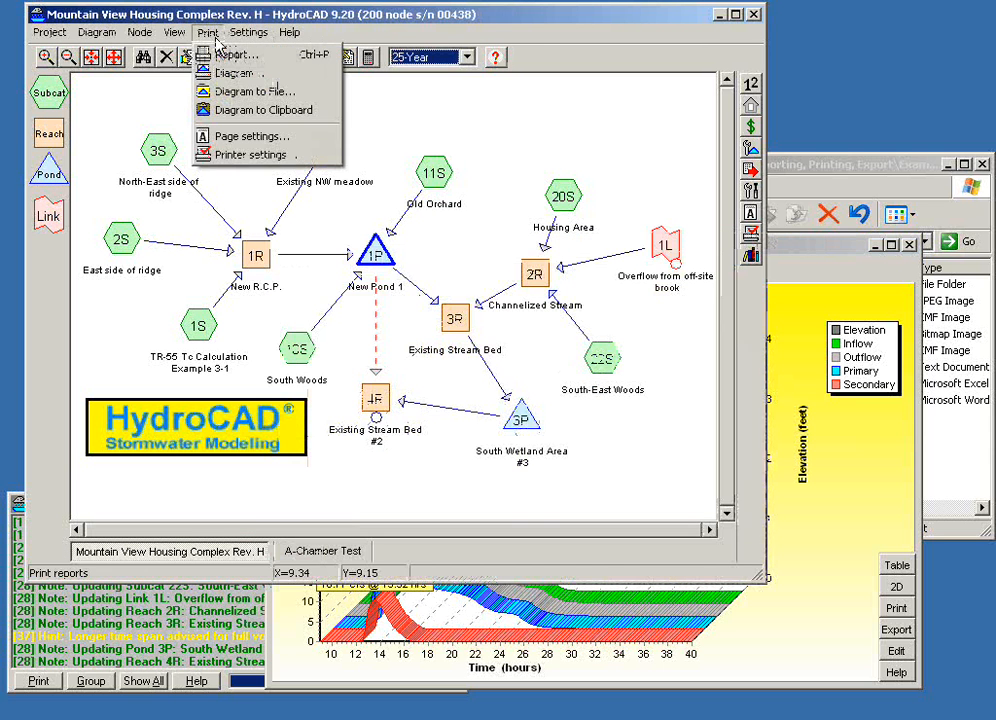
click(250, 154)
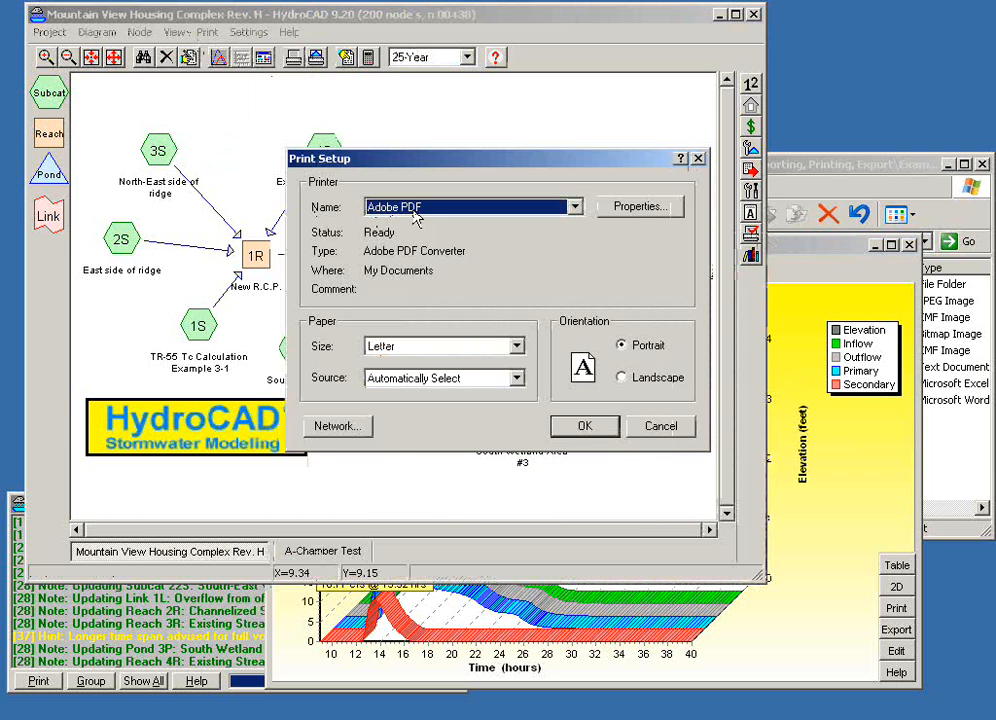
click(588, 432)
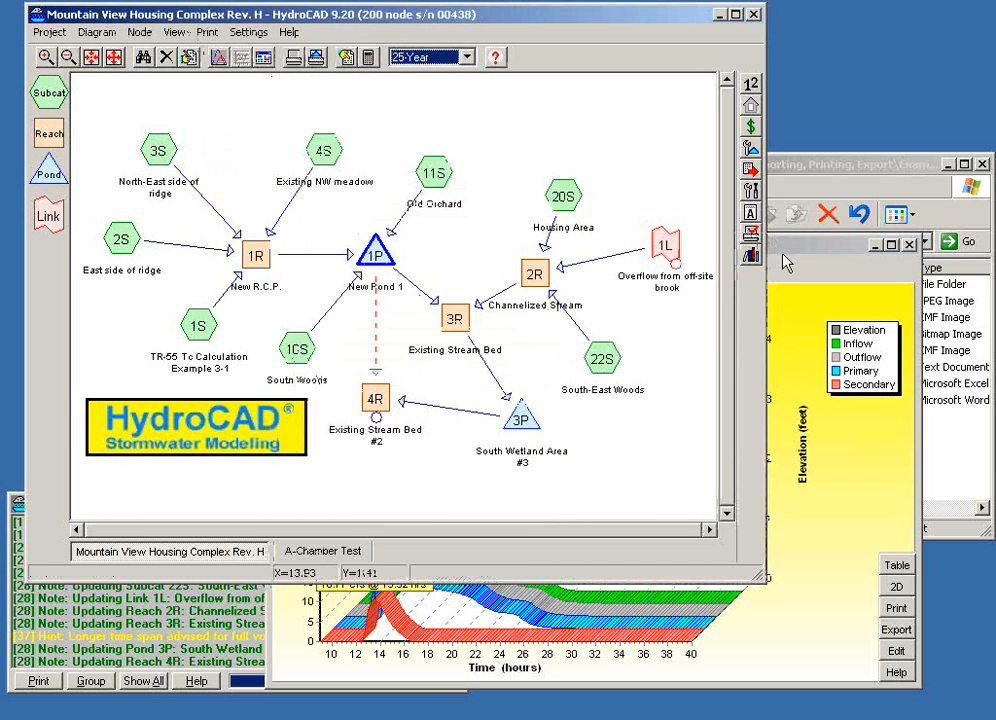
- Print pond 1P's hydrograph to HydroCAD HydroChart.pdf in My Documents, then close the resulting PDF after viewing it
click(785, 262)
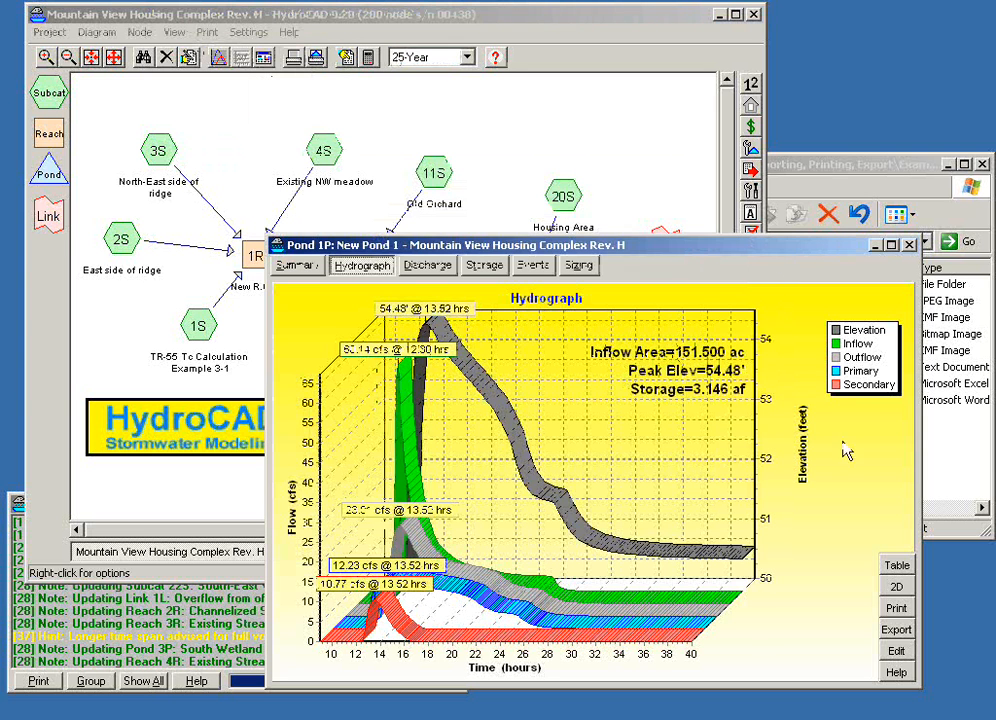
click(895, 609)
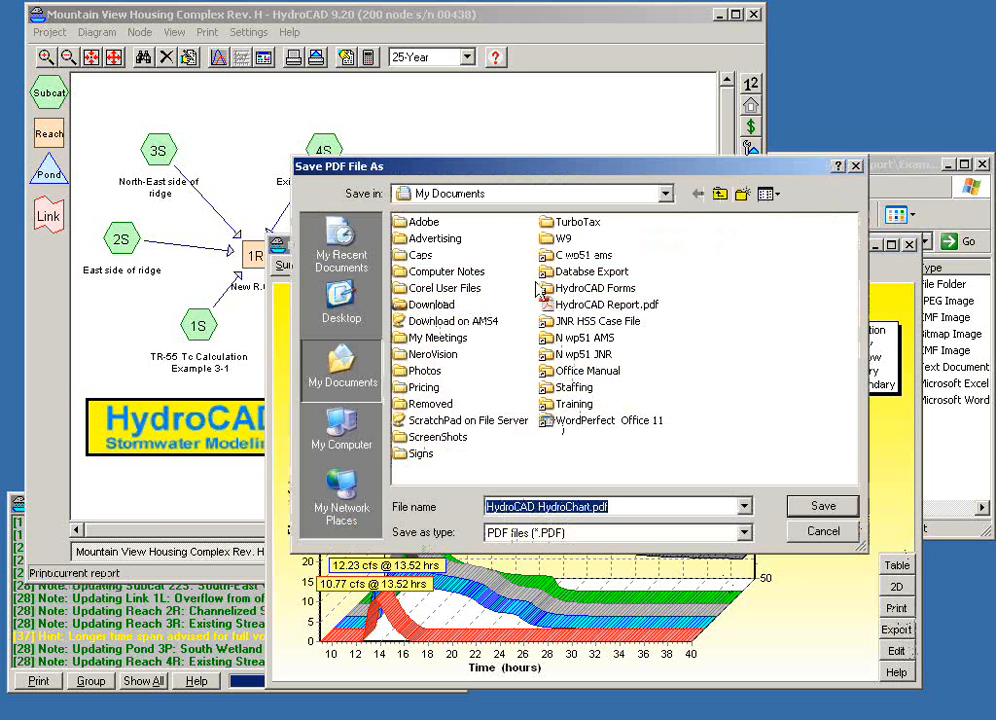
click(806, 506)
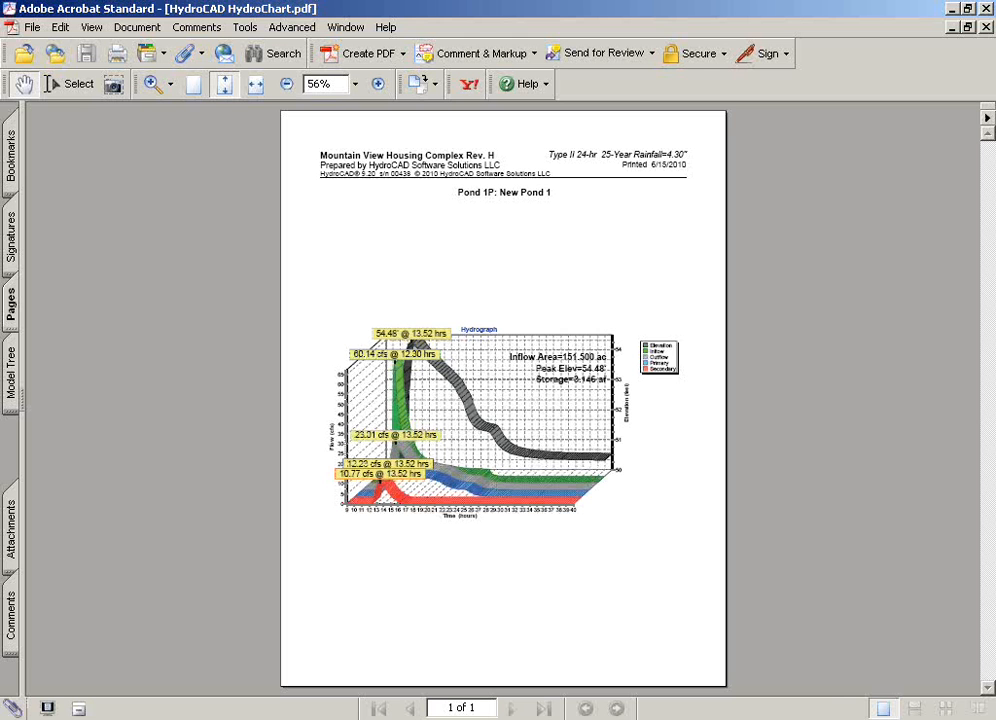
click(984, 9)
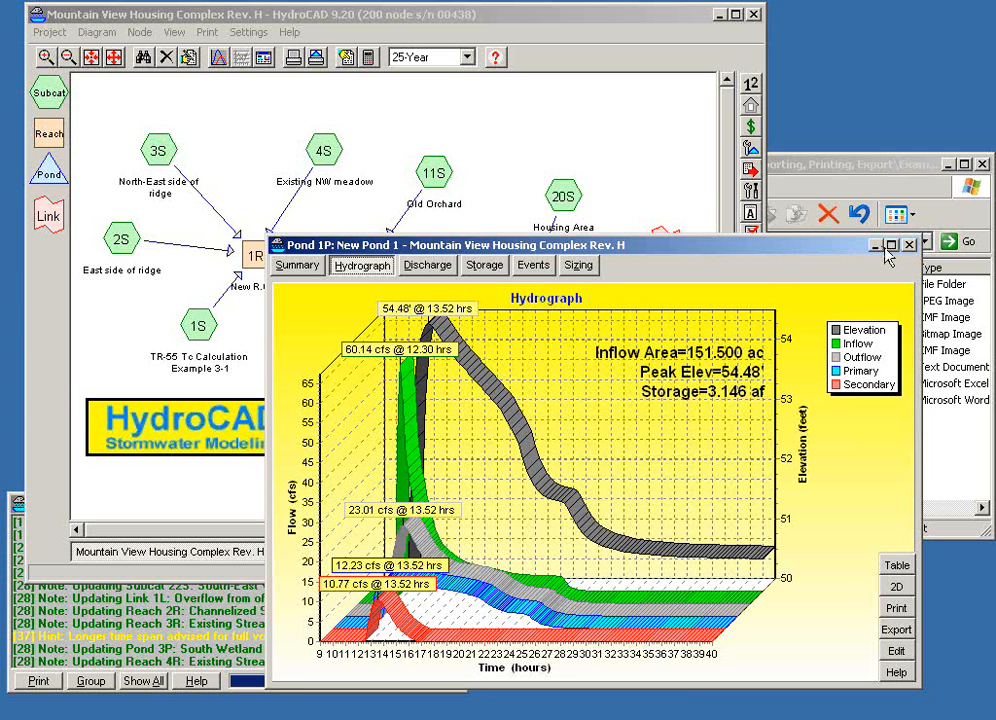
- Check the graph export dialog for pond 1P's hydrograph without saving, and switch the hydrograph to its table view
click(897, 630)
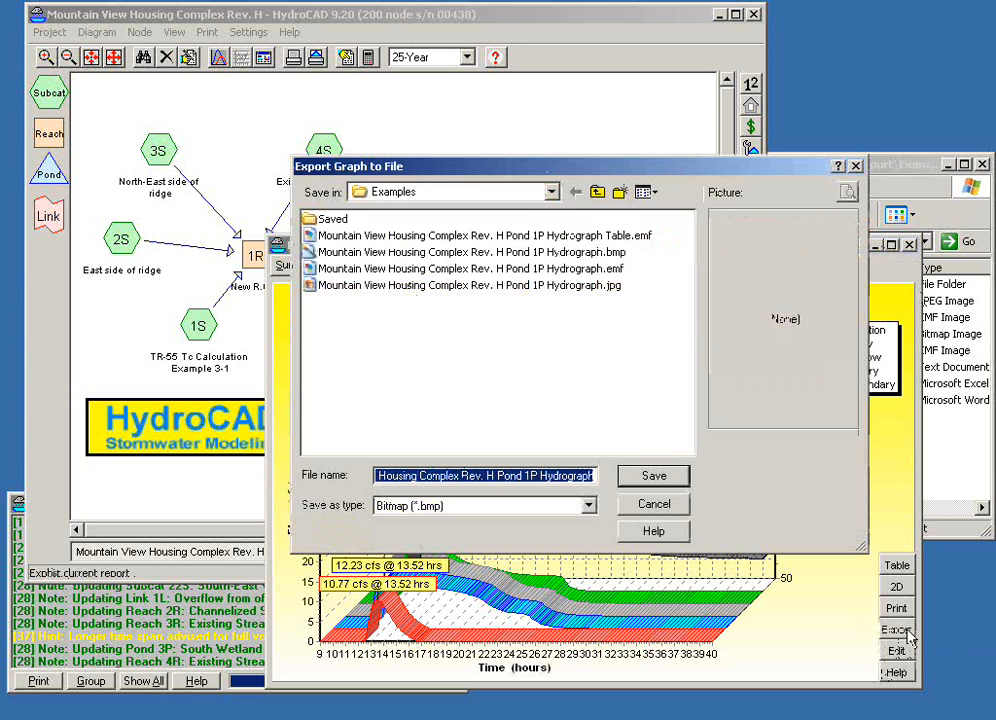
click(652, 505)
click(365, 267)
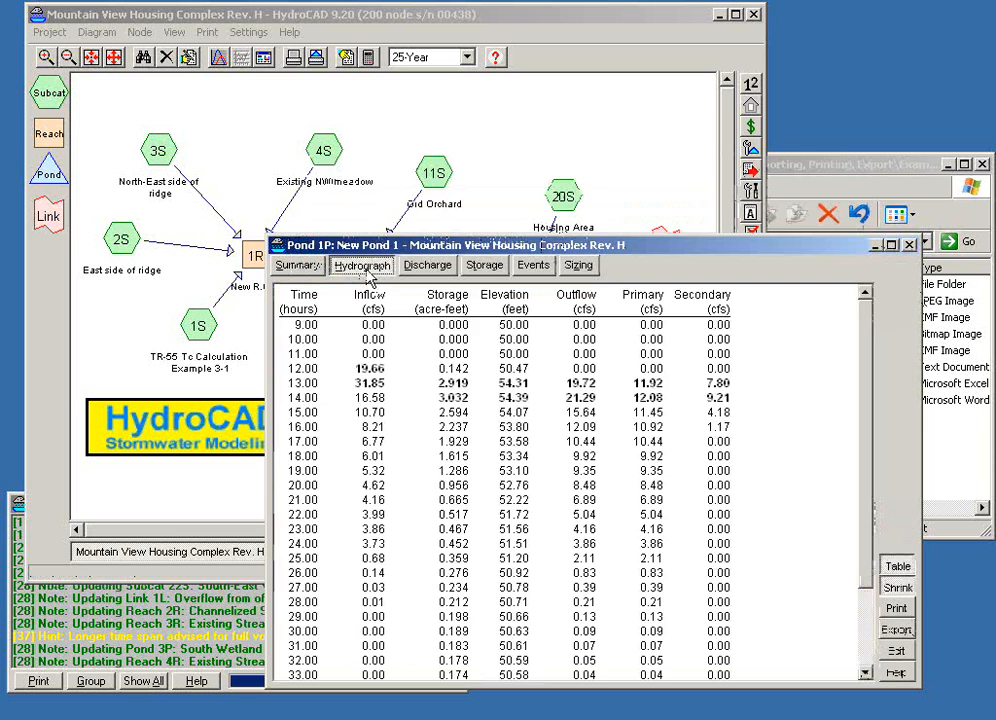
- Check the file types for exporting pond 1P's hydrograph table, cancel the export and close the pond window
drag(372, 246, 272, 65)
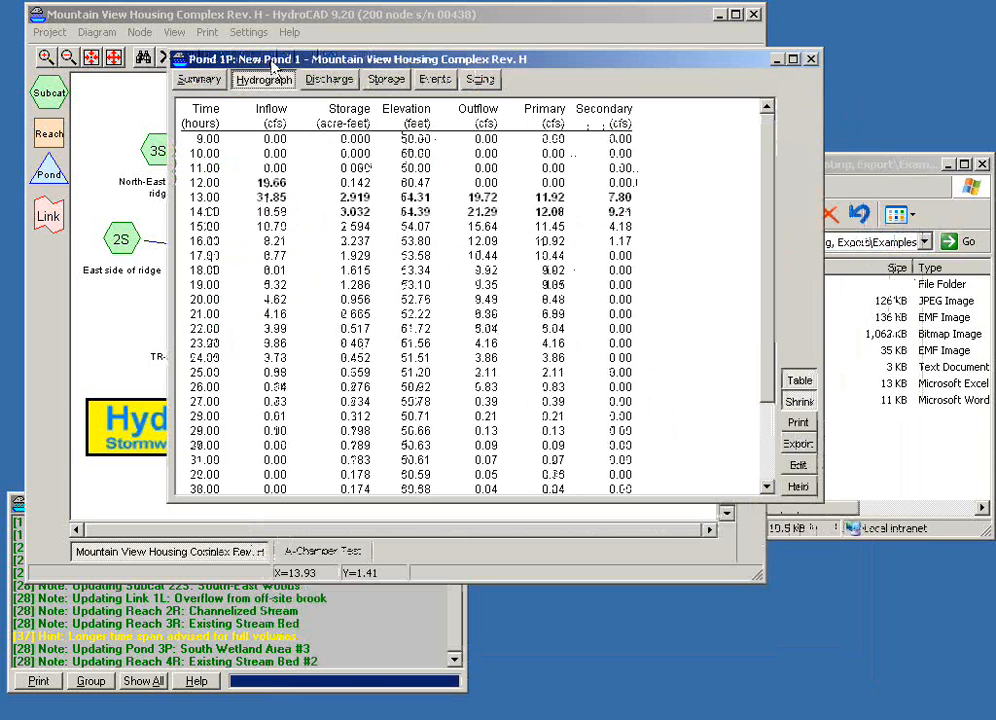
click(798, 446)
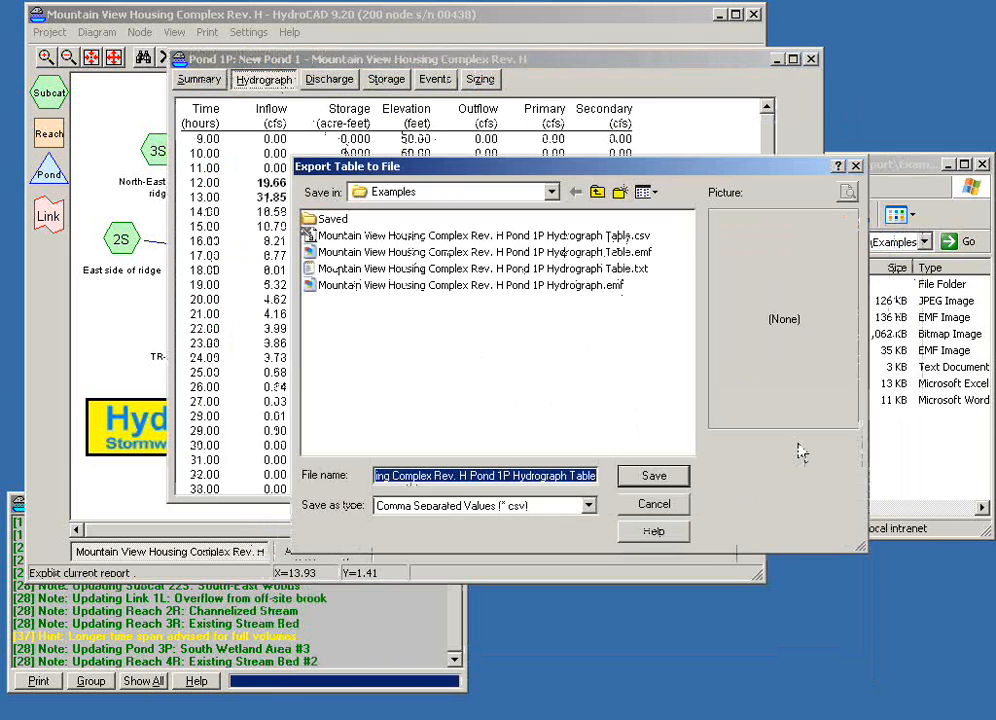
click(590, 507)
click(514, 553)
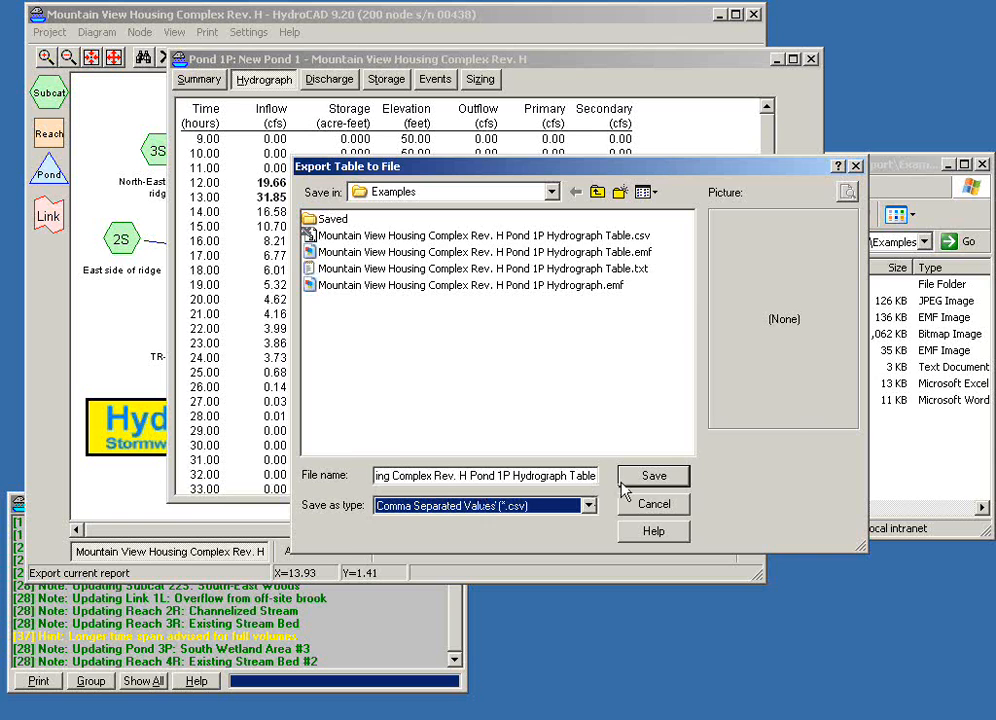
click(658, 510)
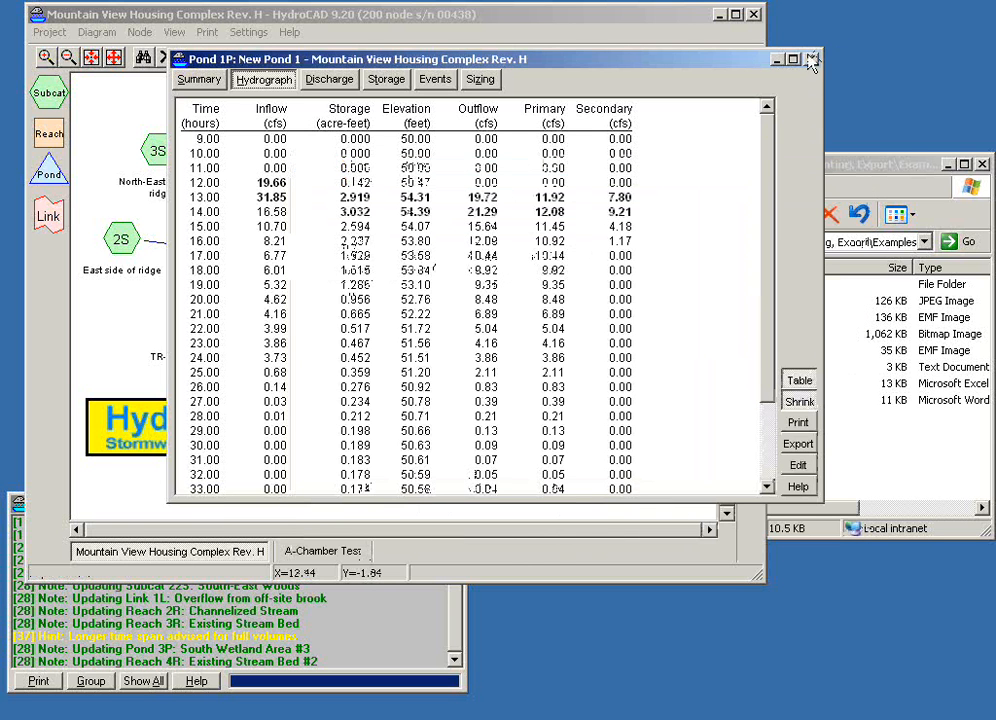
click(811, 59)
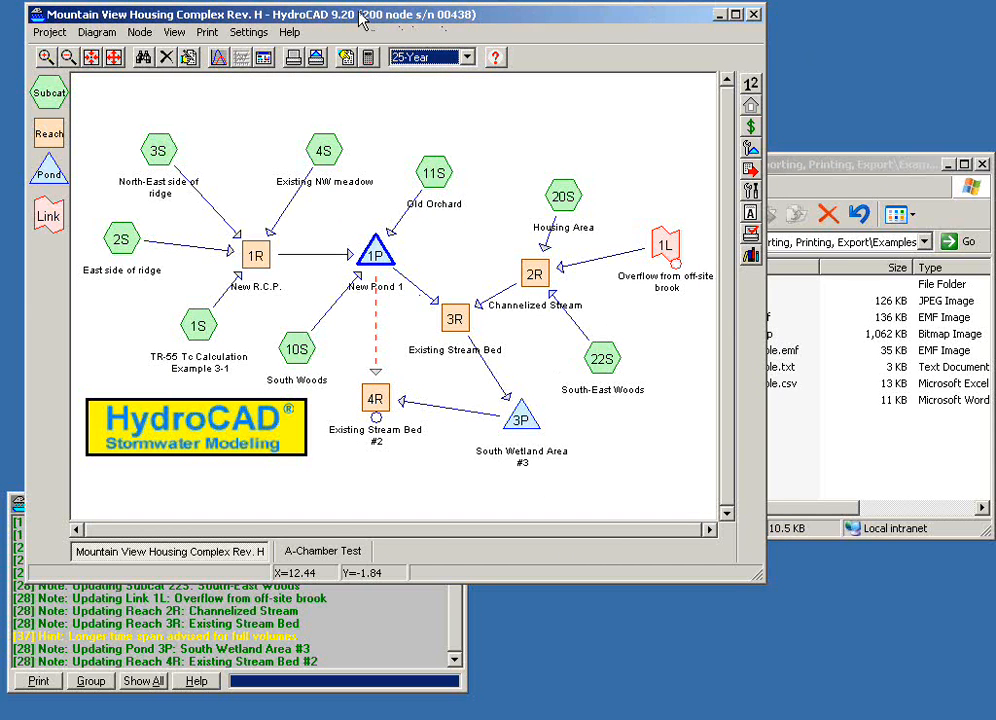
- Open the project's export settings
drag(362, 20, 378, 28)
click(276, 41)
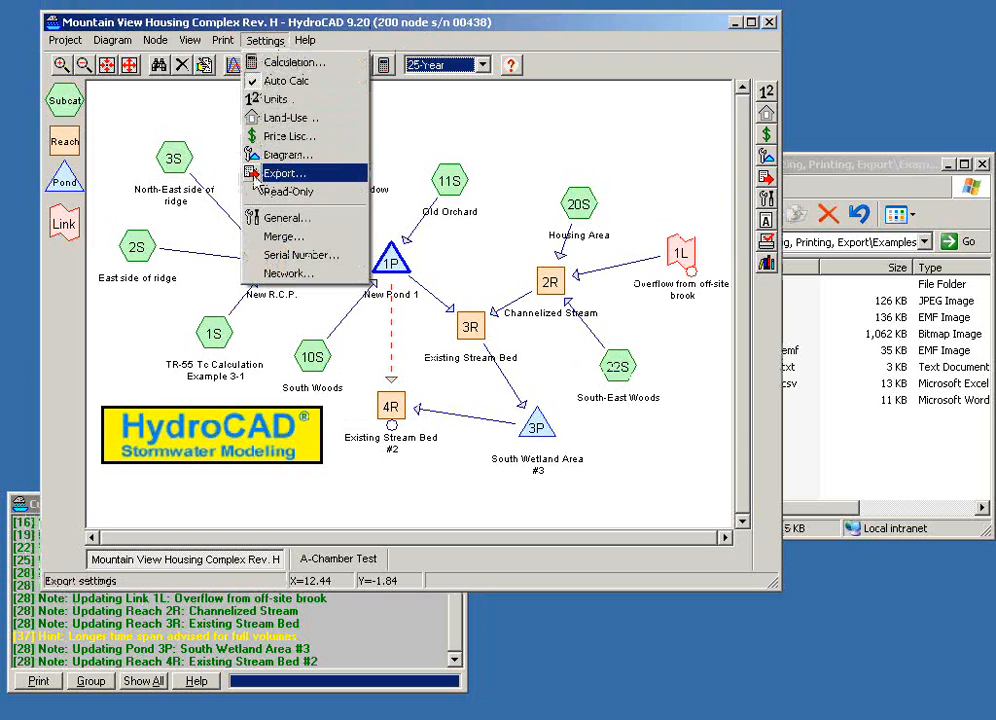
click(589, 20)
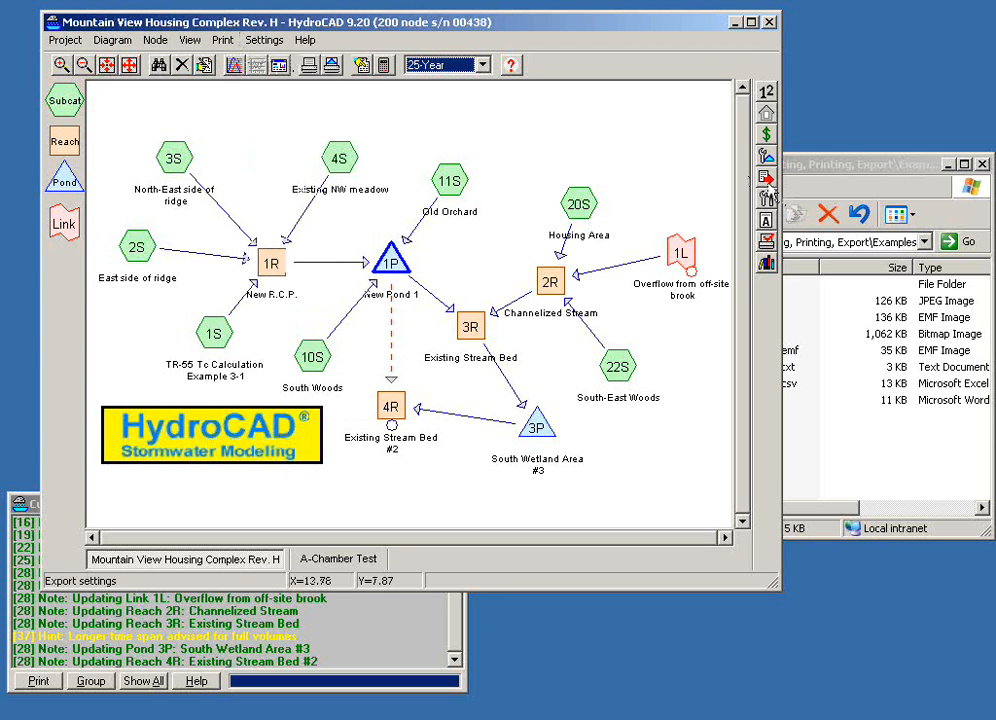
click(770, 188)
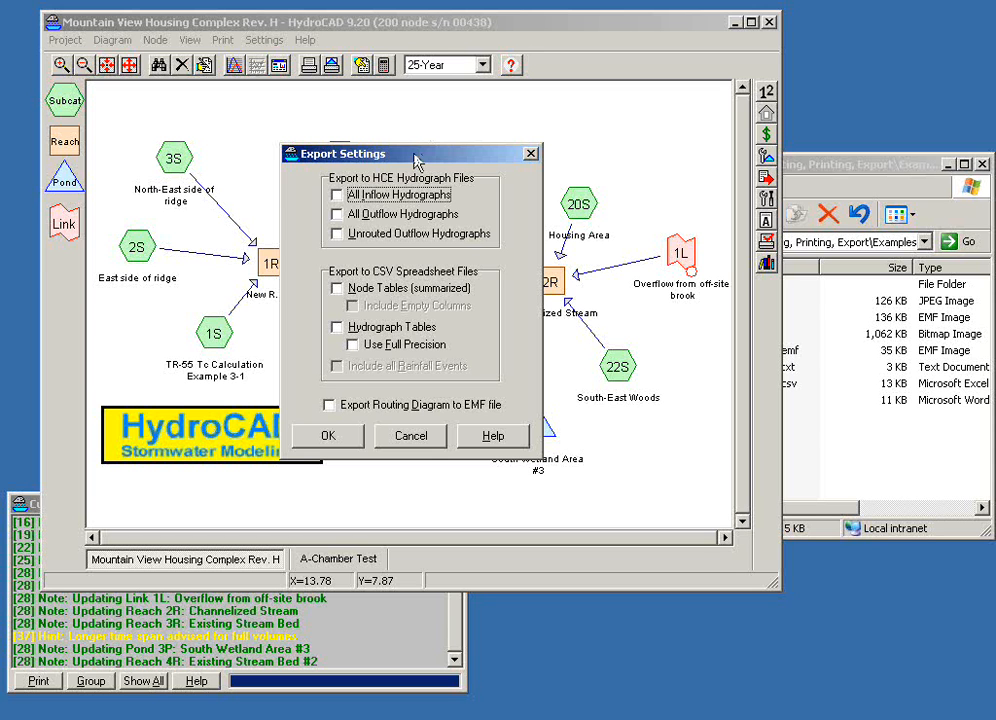
- Read the help topics on export settings, exporting node tables and CSV files, and close the help window
click(493, 435)
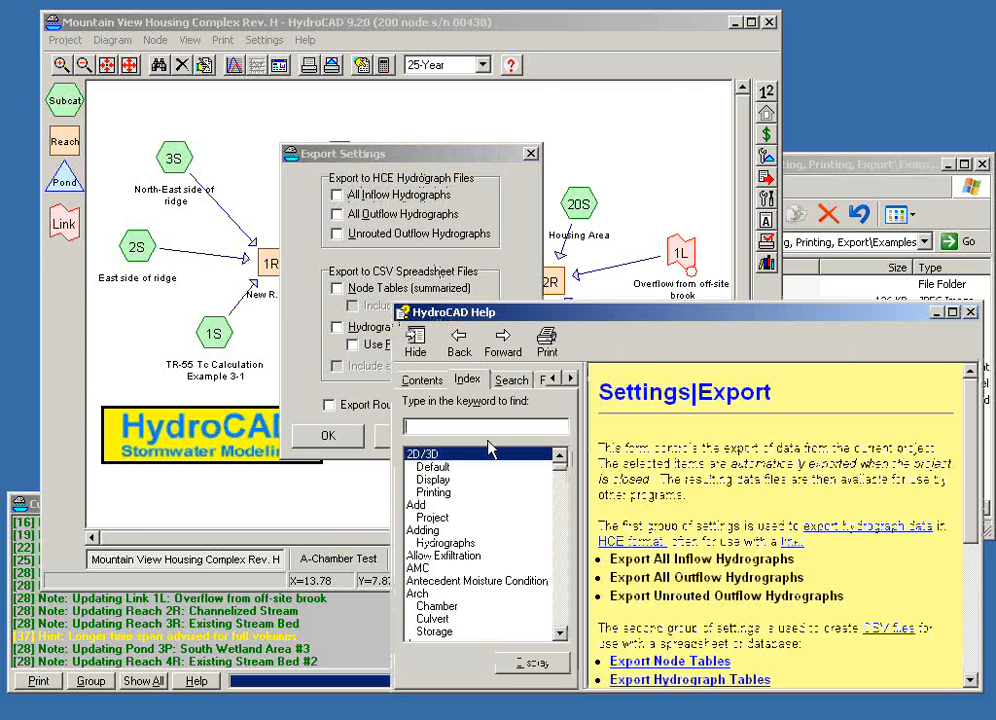
scroll(975, 543, down, 3)
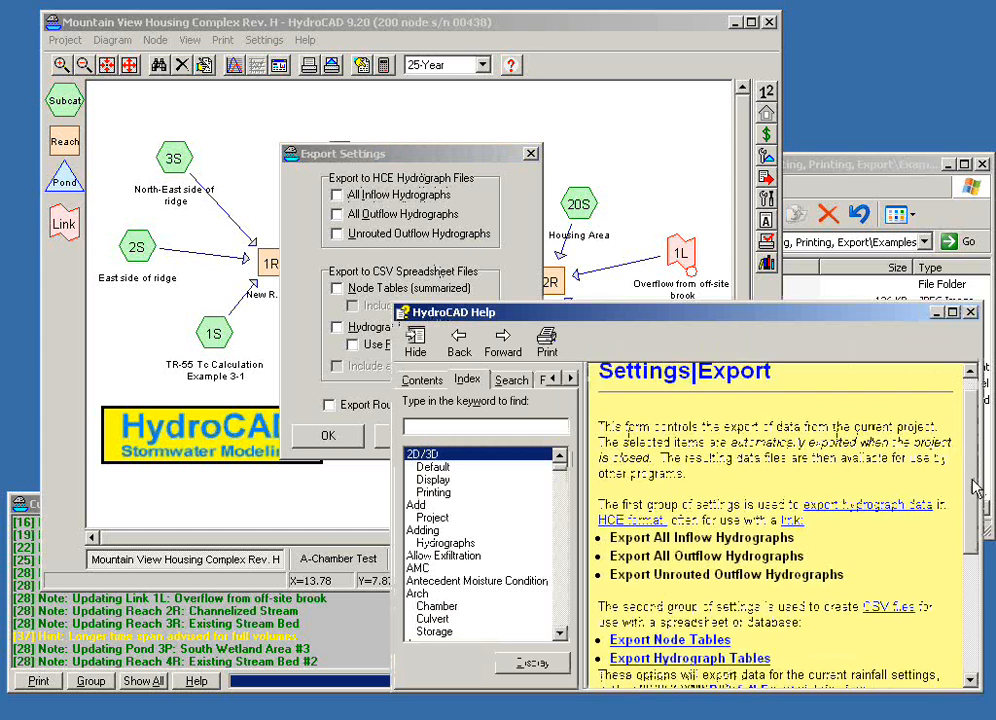
scroll(975, 543, down, 1)
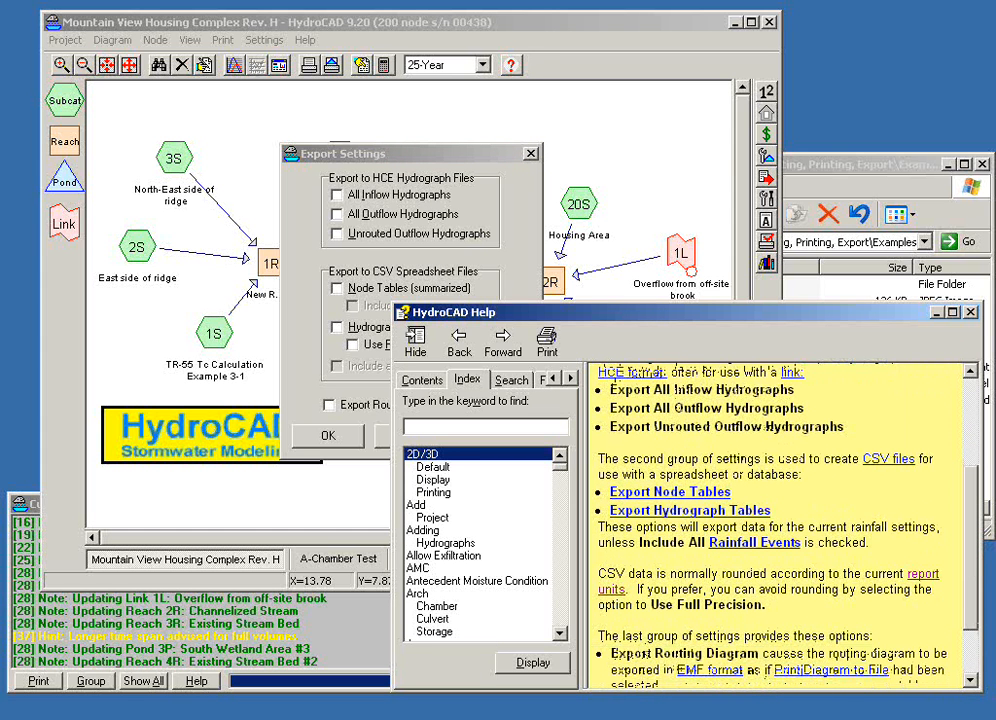
scroll(975, 576, up, 1)
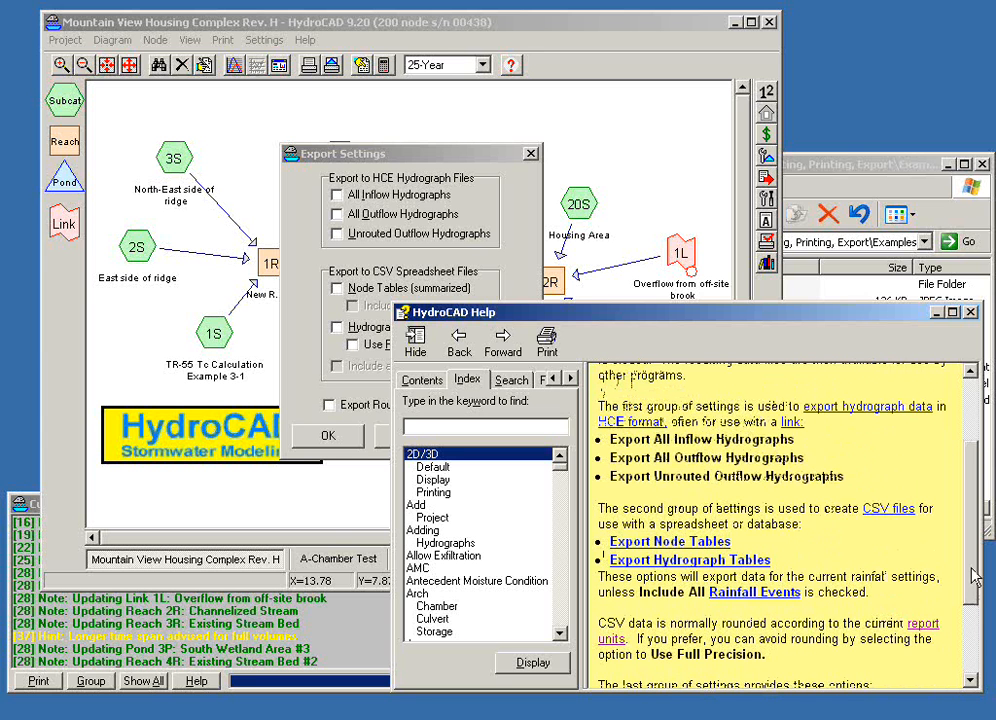
click(668, 541)
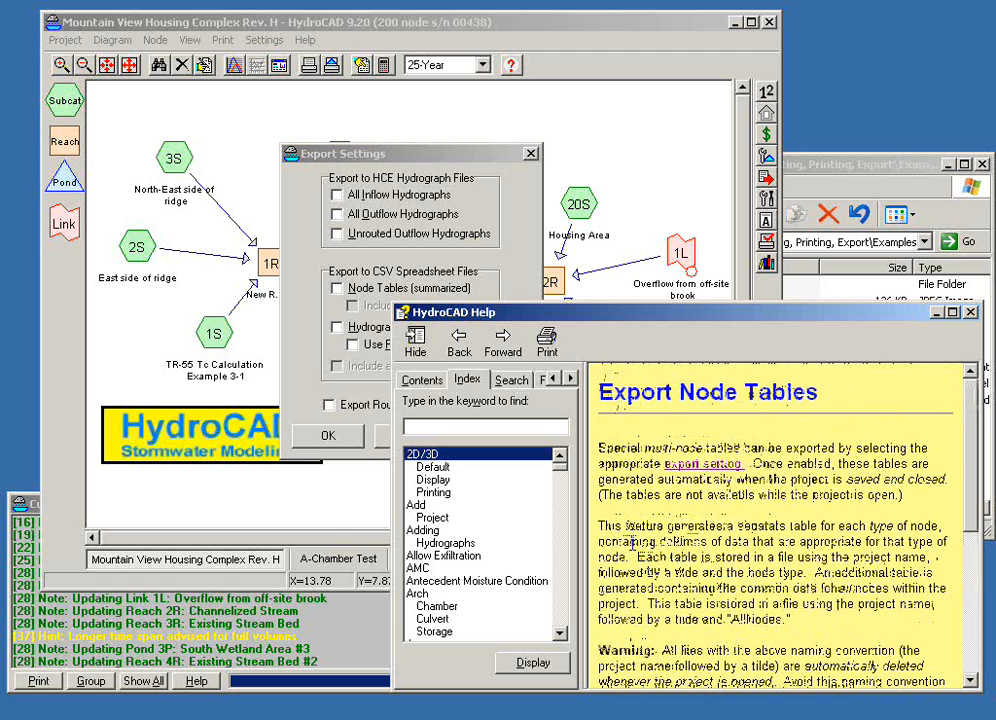
scroll(975, 604, down, 4)
drag(975, 604, 975, 637)
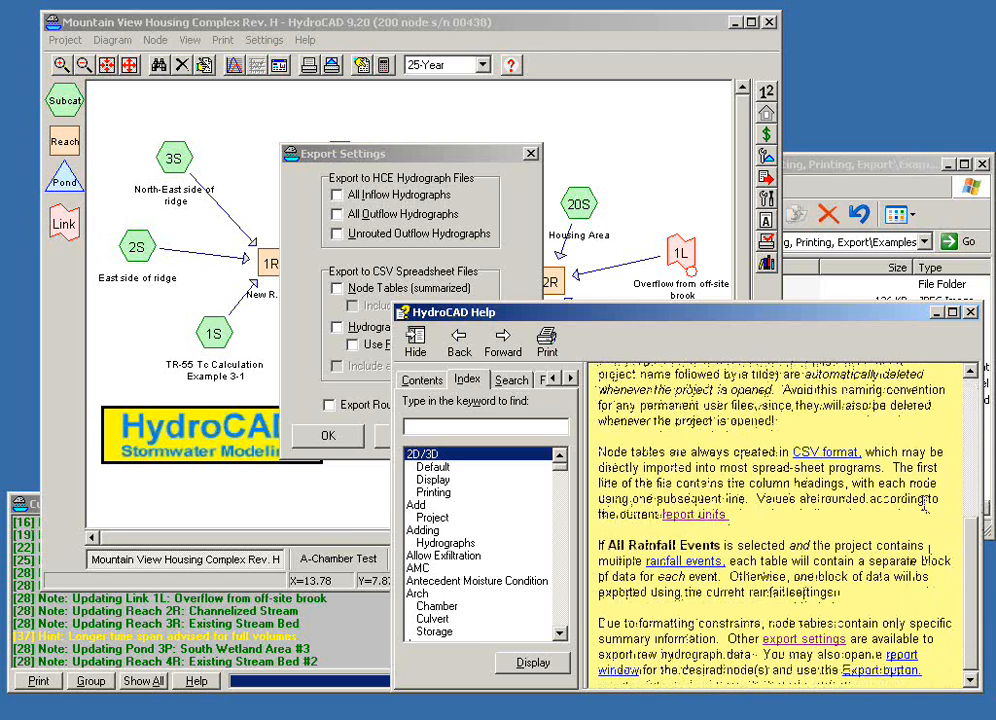
click(815, 452)
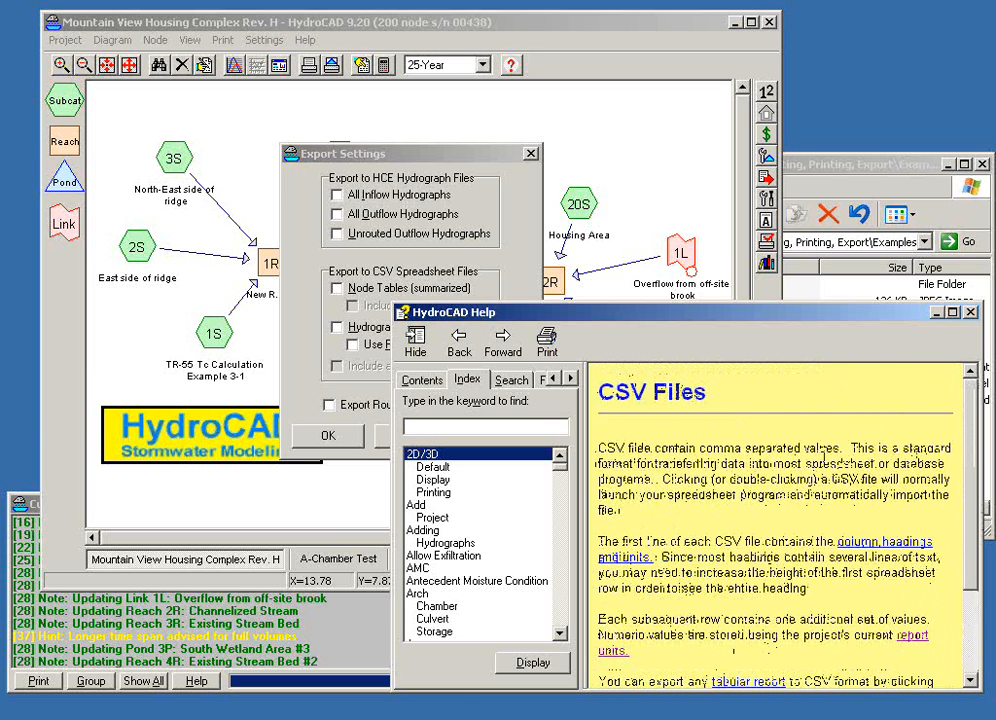
click(970, 312)
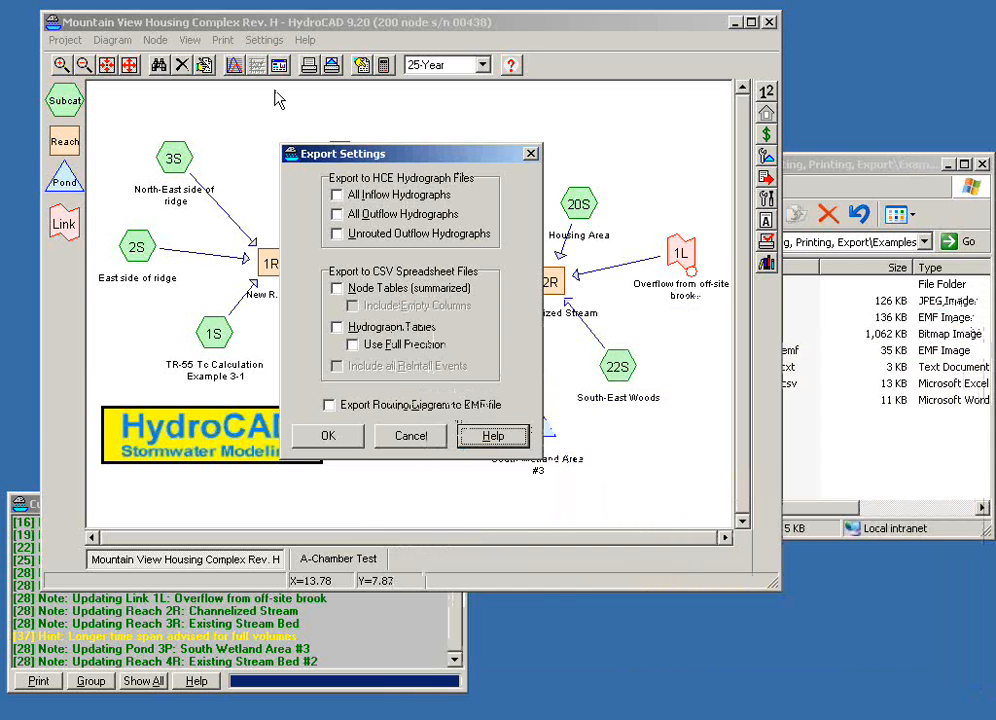
drag(406, 155, 466, 149)
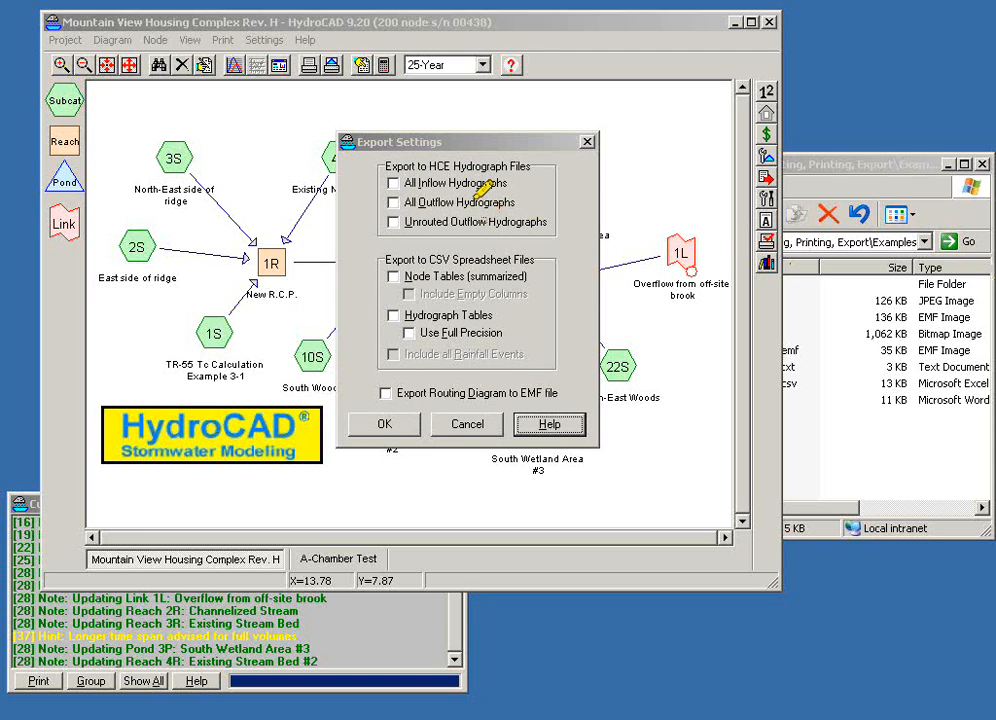
mouse_move(455, 163)
mouse_down()
mouse_move(533, 163)
mouse_move(430, 163)
mouse_up()
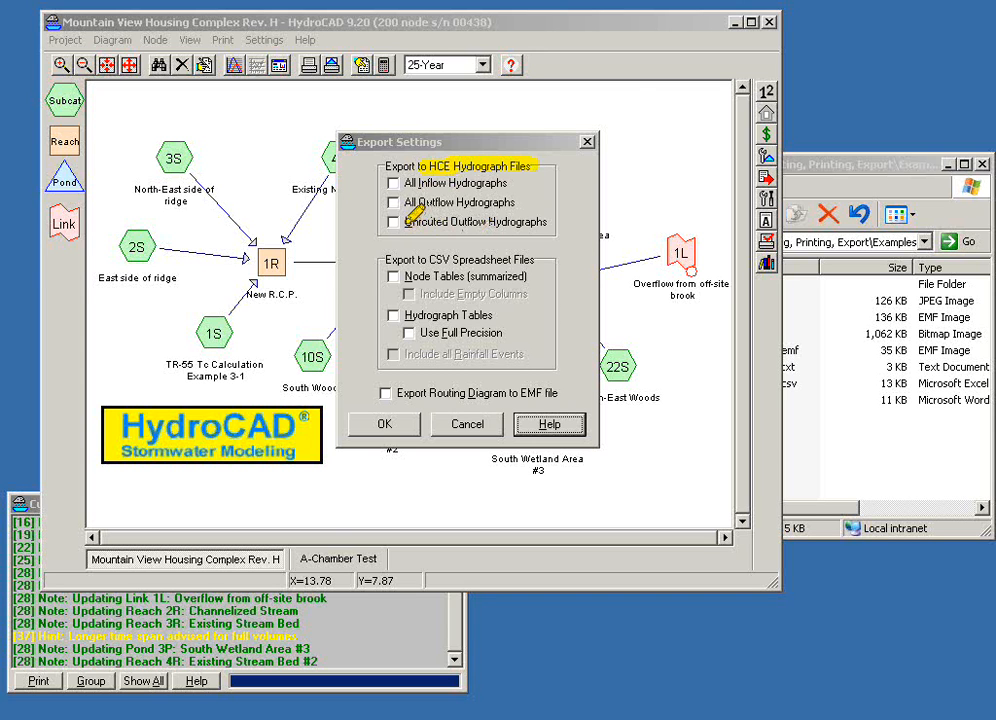
drag(405, 225, 409, 224)
drag(456, 217, 550, 221)
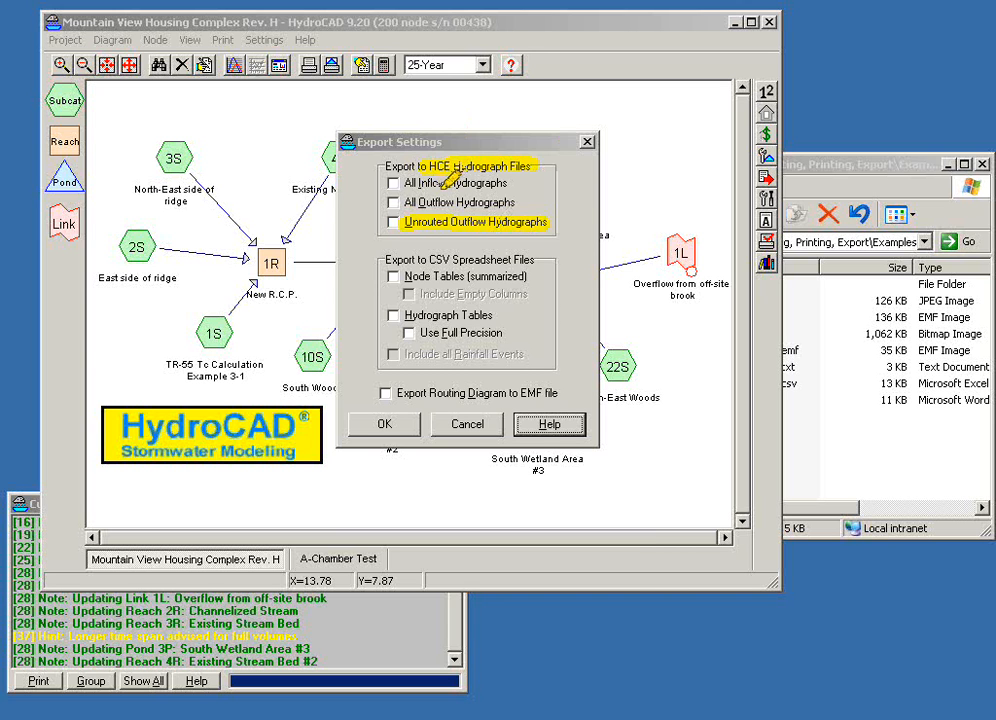
drag(360, 263, 363, 363)
- Enable export of summarized node tables to CSV spreadsheet files and accept the export settings
click(394, 280)
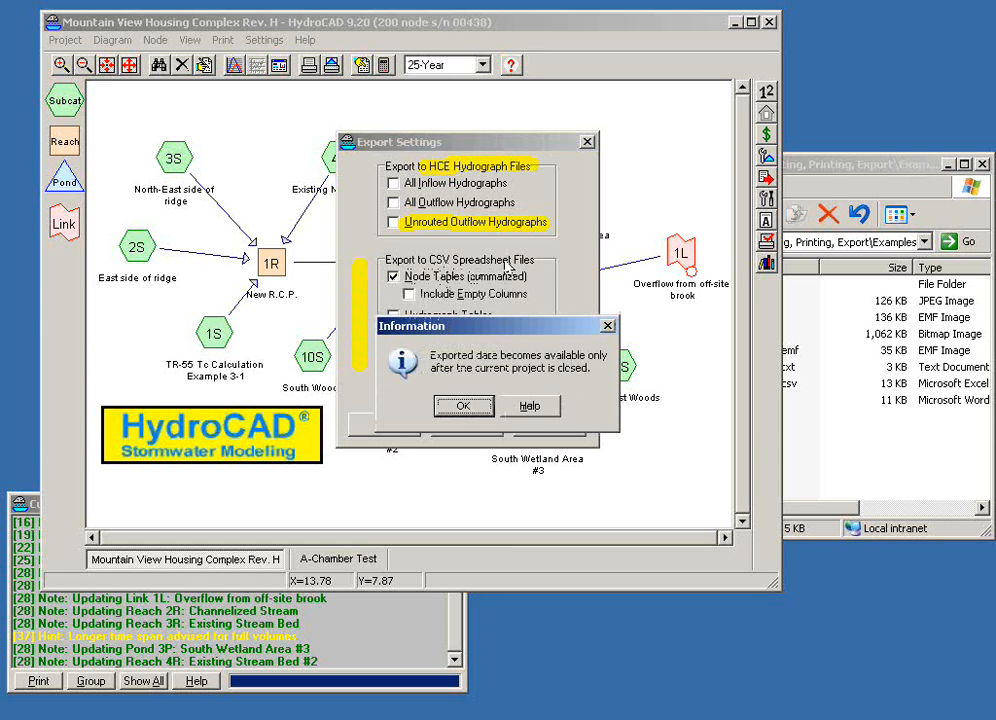
drag(497, 330, 550, 367)
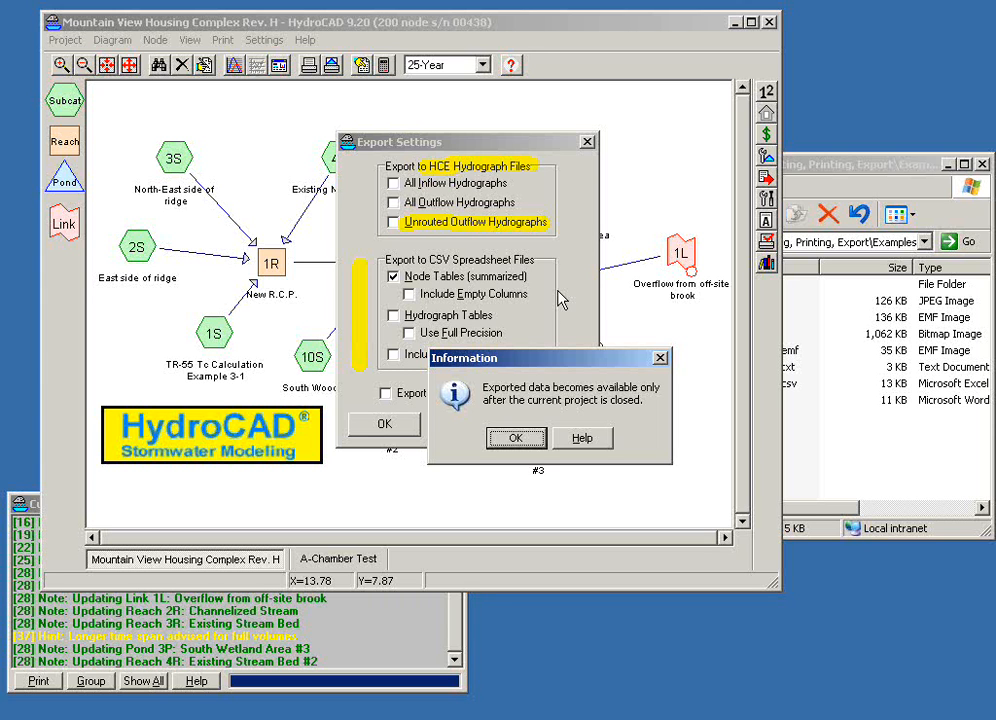
click(513, 437)
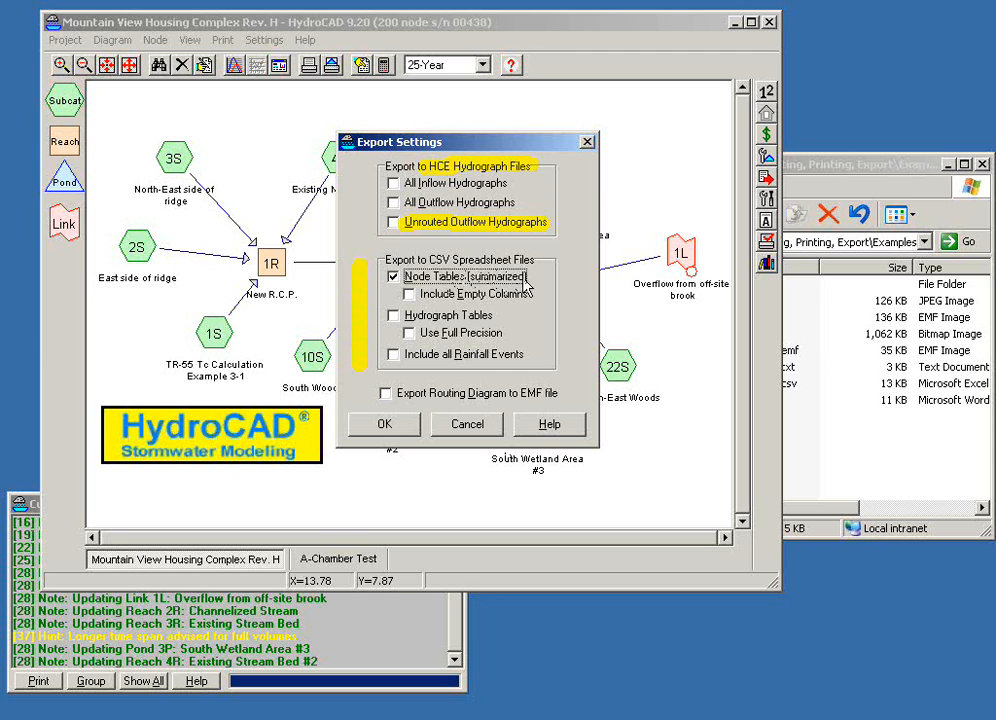
click(383, 425)
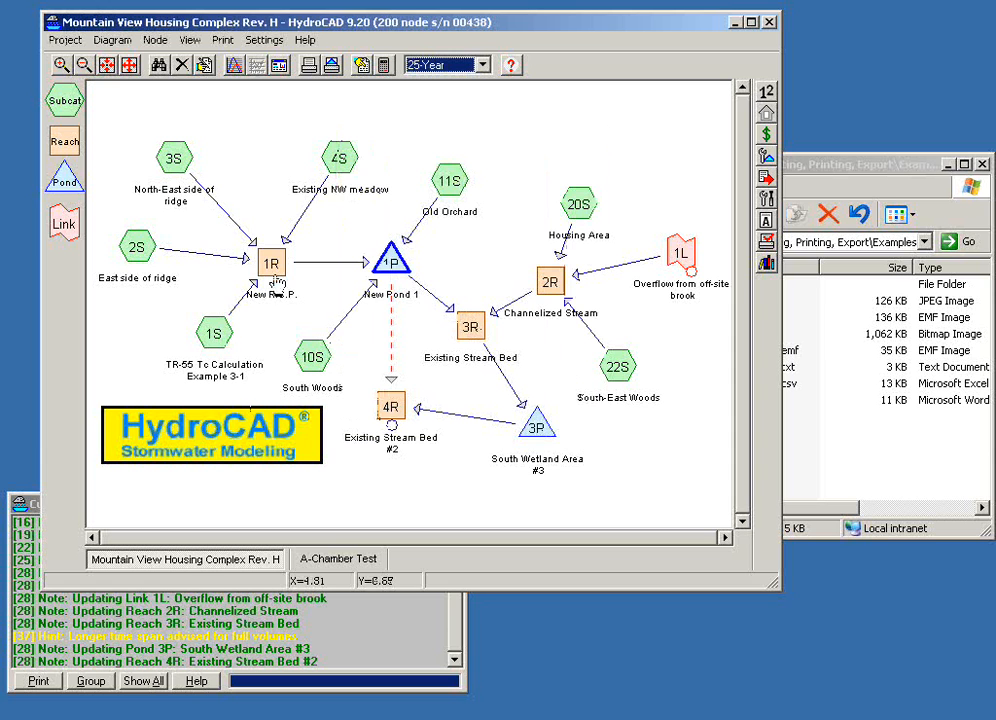
- Close the Mountain View Housing Complex Rev. H project, saving its changes, and close the A-Chamber Test project
click(66, 40)
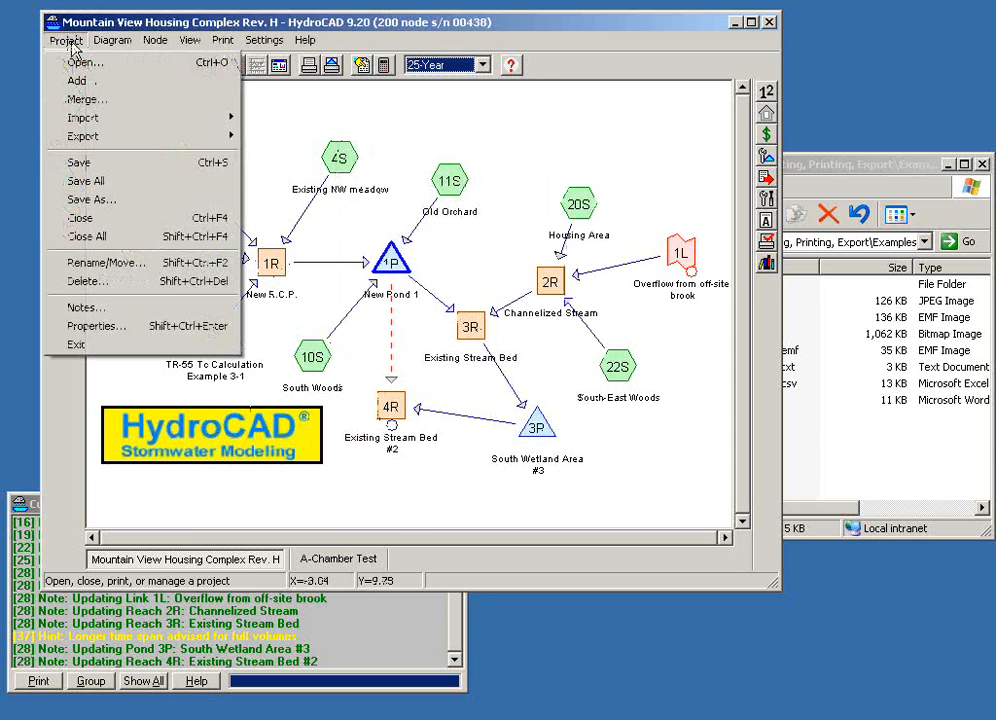
click(105, 222)
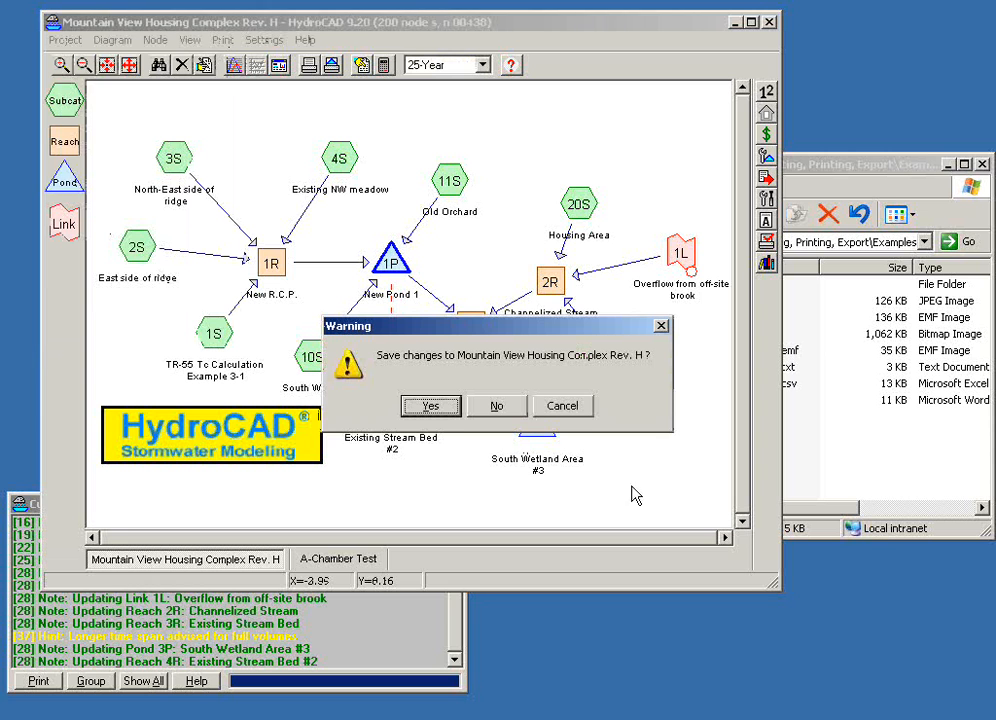
click(434, 407)
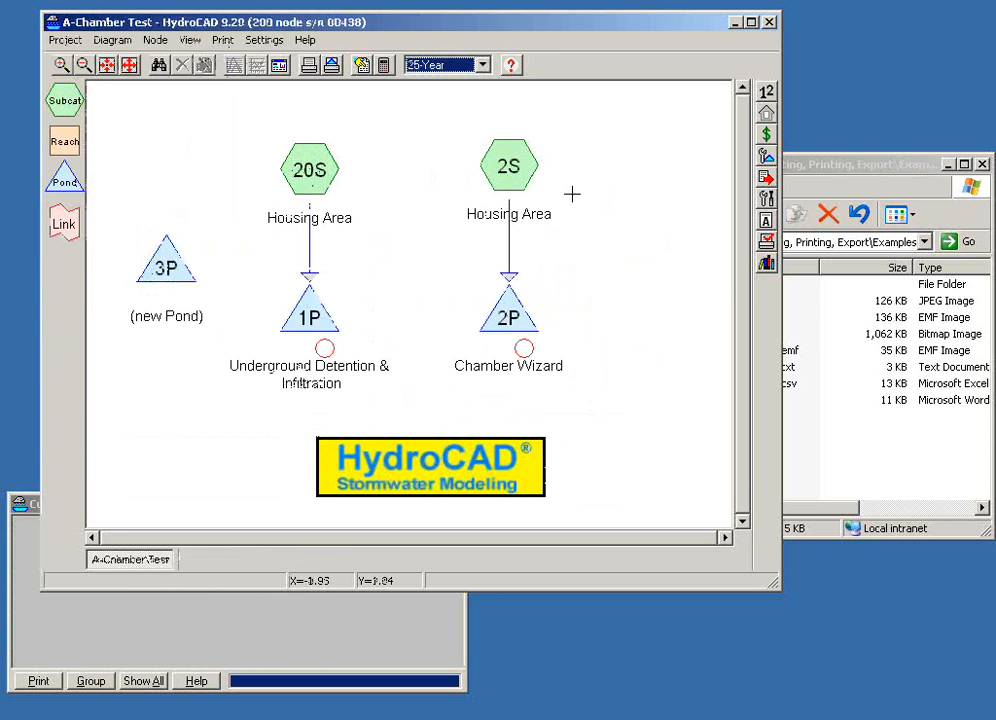
click(70, 45)
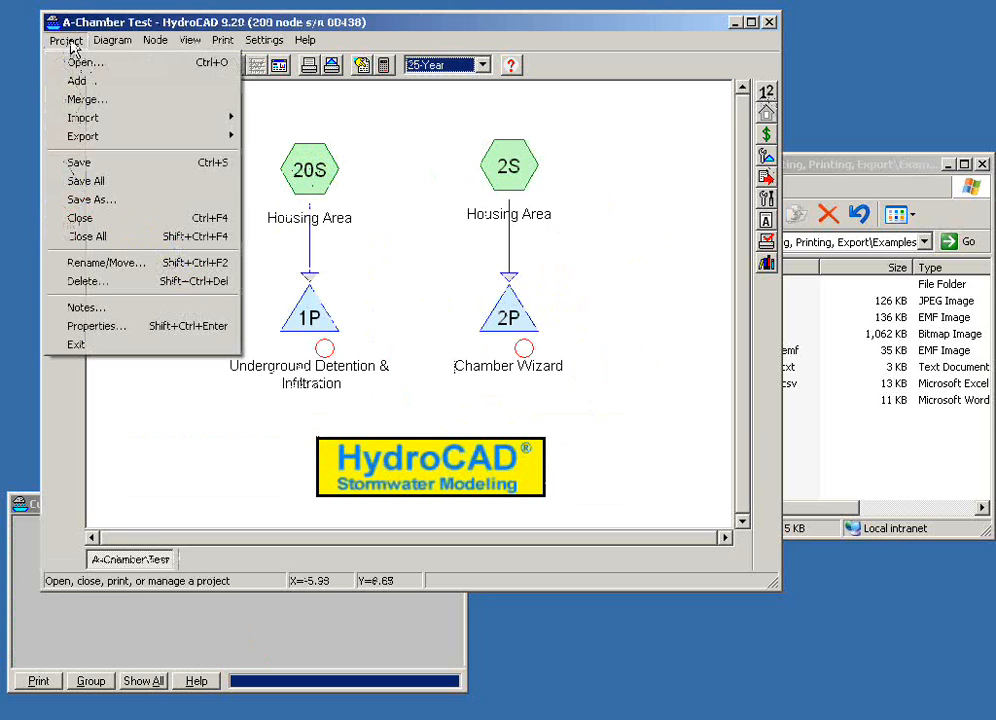
click(90, 222)
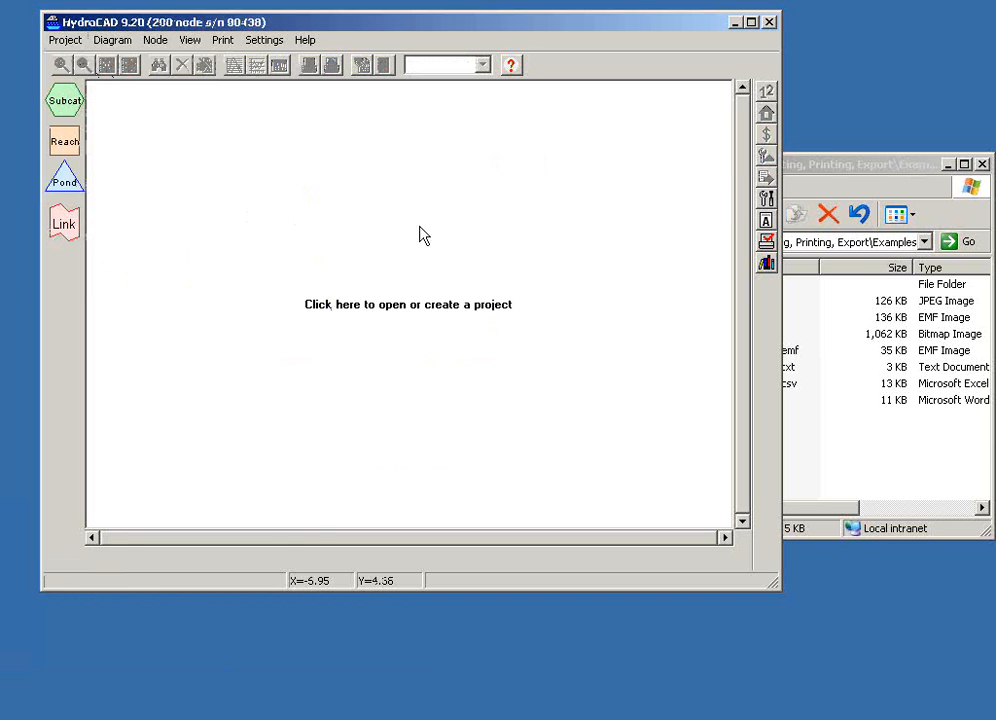
- Open the Mountain View Housing Complex Rev. H project and shift subcatchment 11S and pond 1P up and to the right on the routing diagram
click(422, 236)
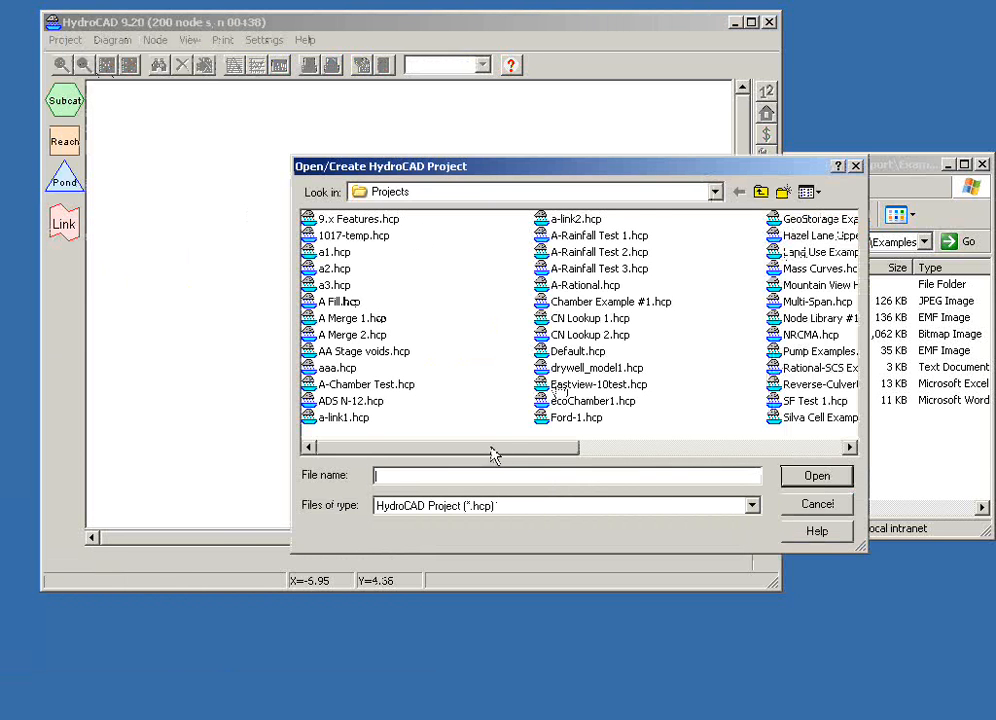
drag(491, 447, 685, 447)
double_click(658, 287)
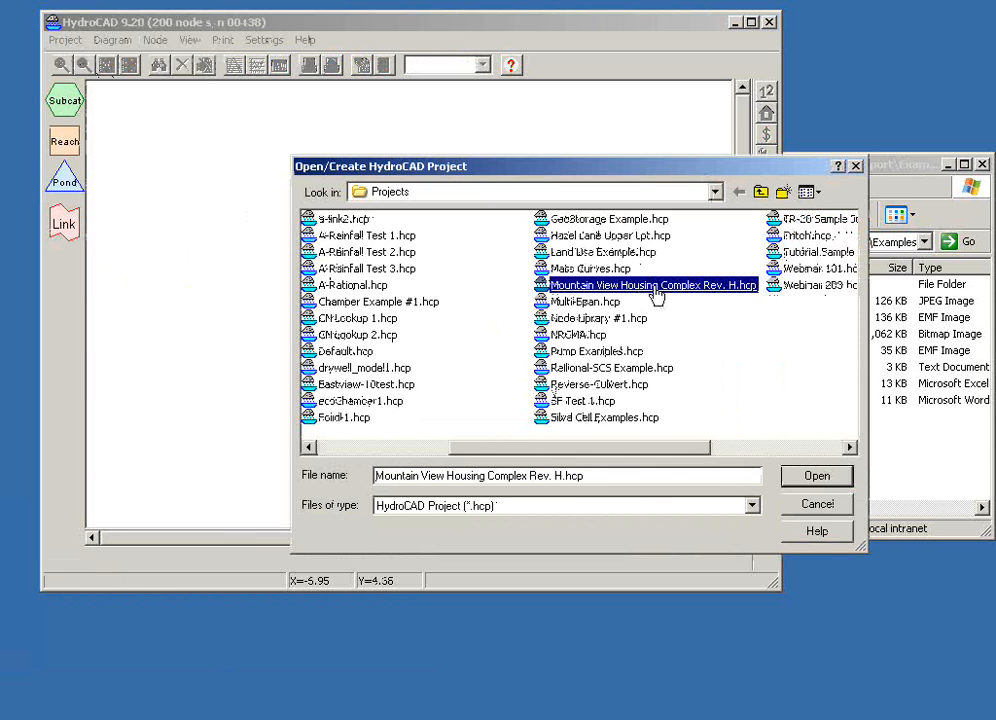
drag(450, 180, 510, 132)
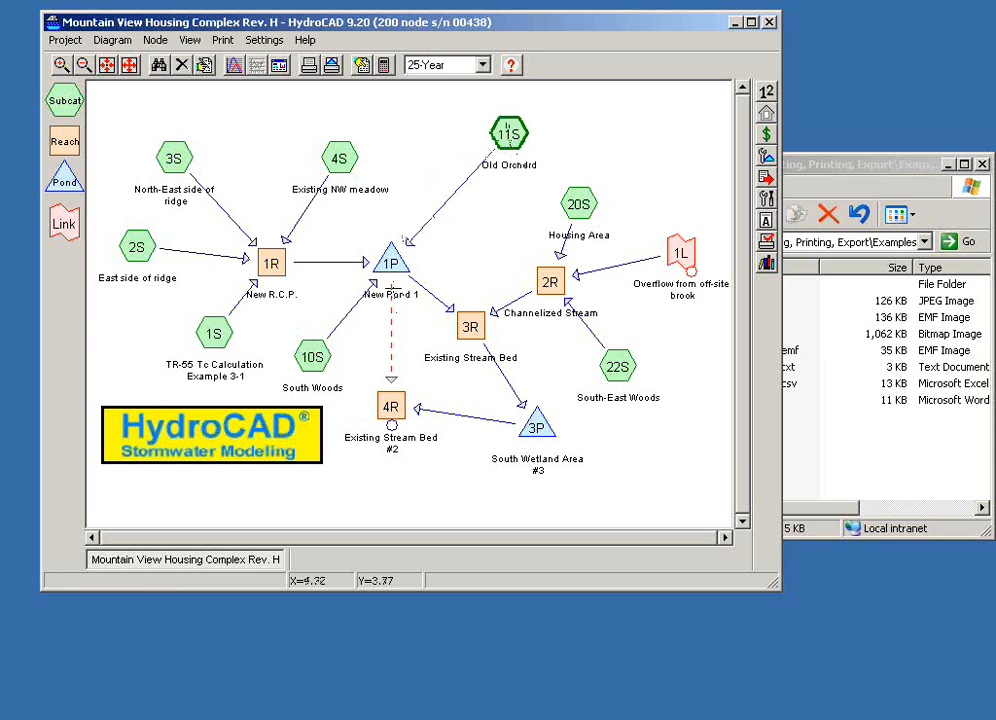
drag(391, 260, 418, 248)
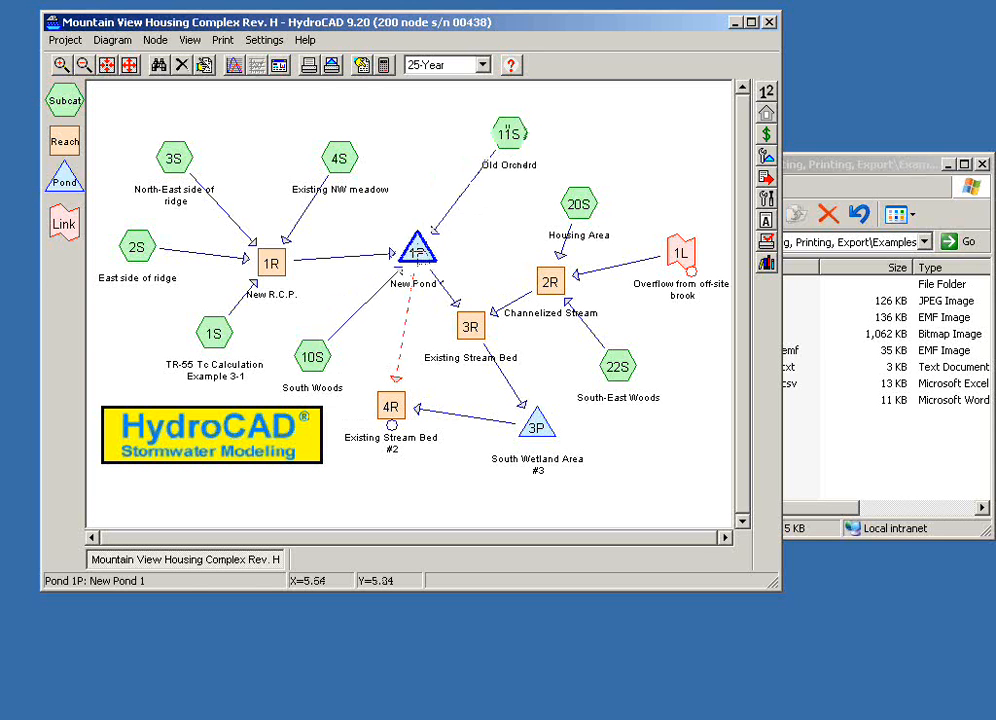
- Check the project's export settings and accept them with summarized node tables enabled for CSV export
click(265, 40)
click(285, 173)
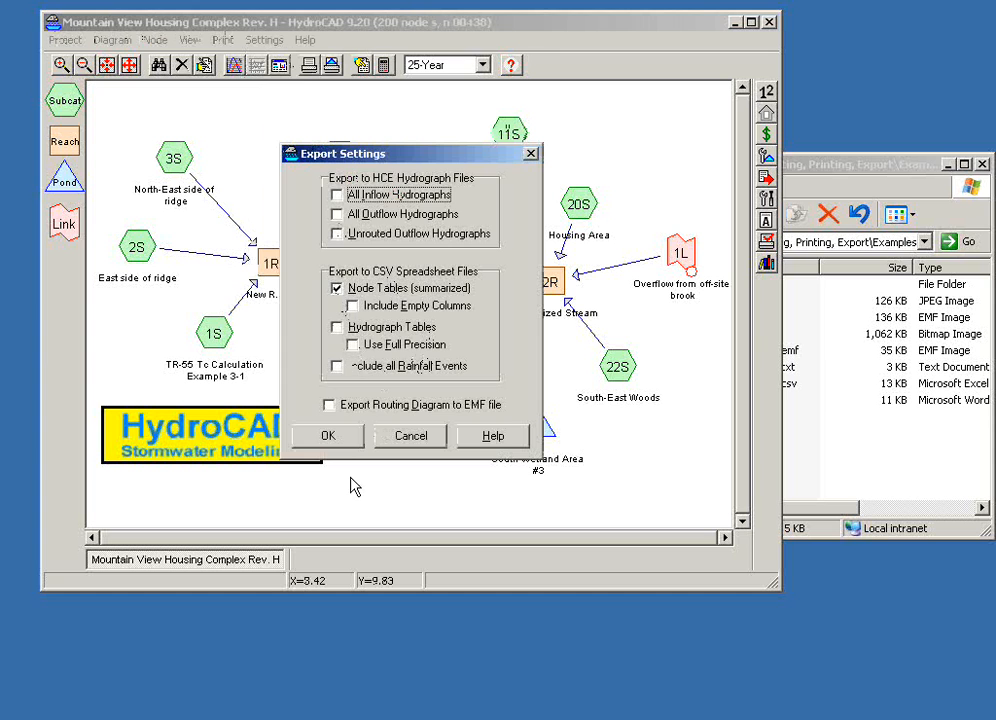
click(338, 437)
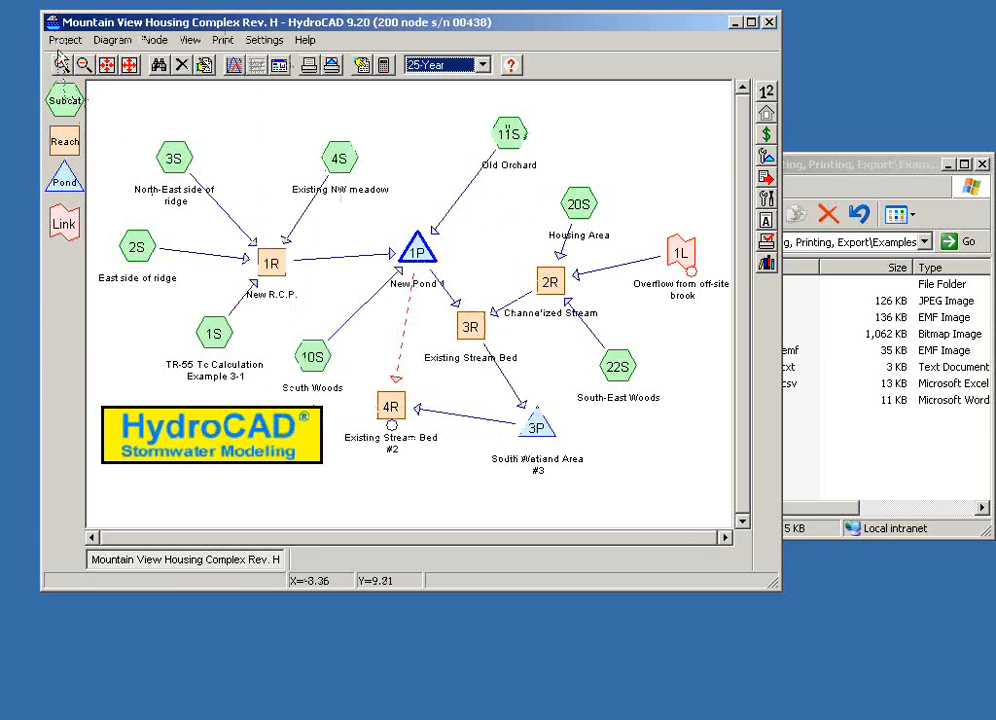
- Save the Mountain View Housing Complex Rev. H project and close it
click(62, 42)
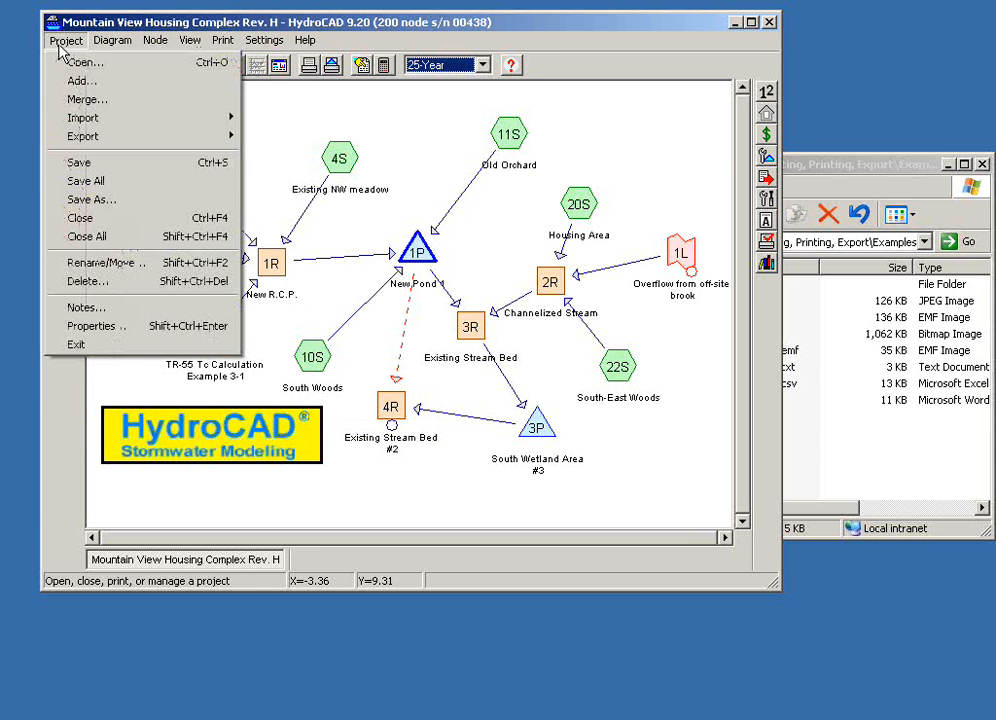
click(98, 162)
click(70, 41)
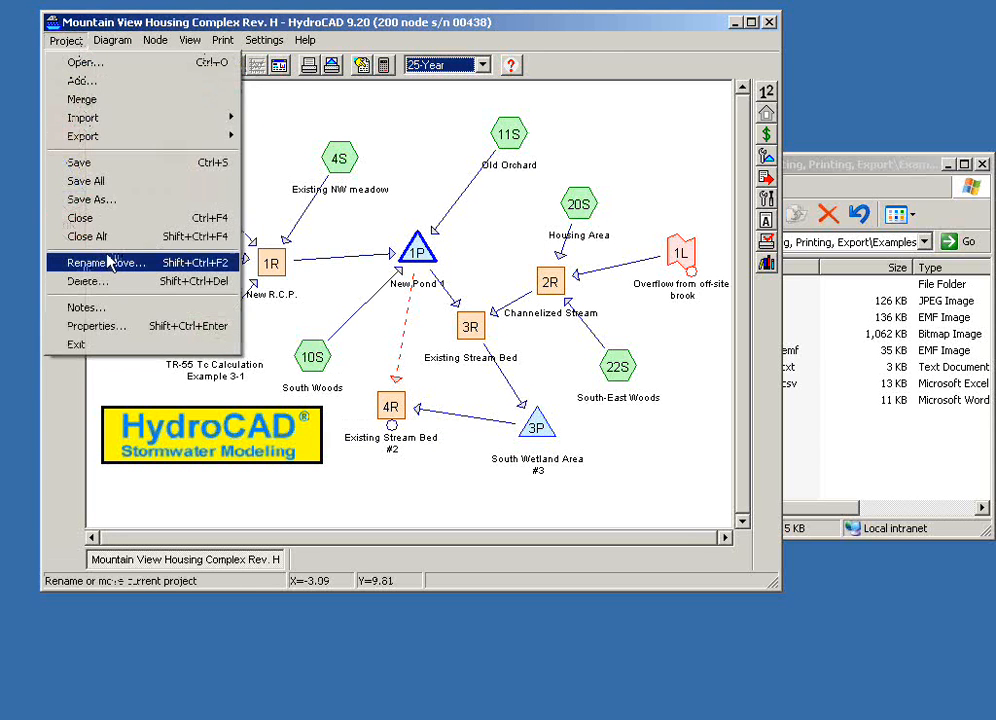
click(98, 190)
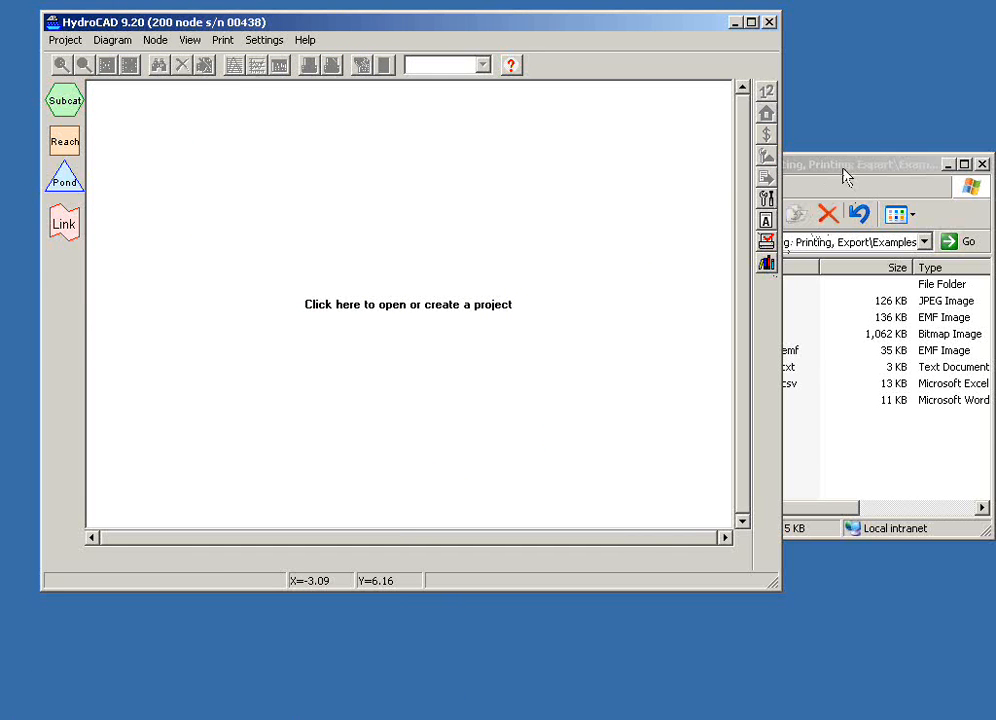
click(826, 466)
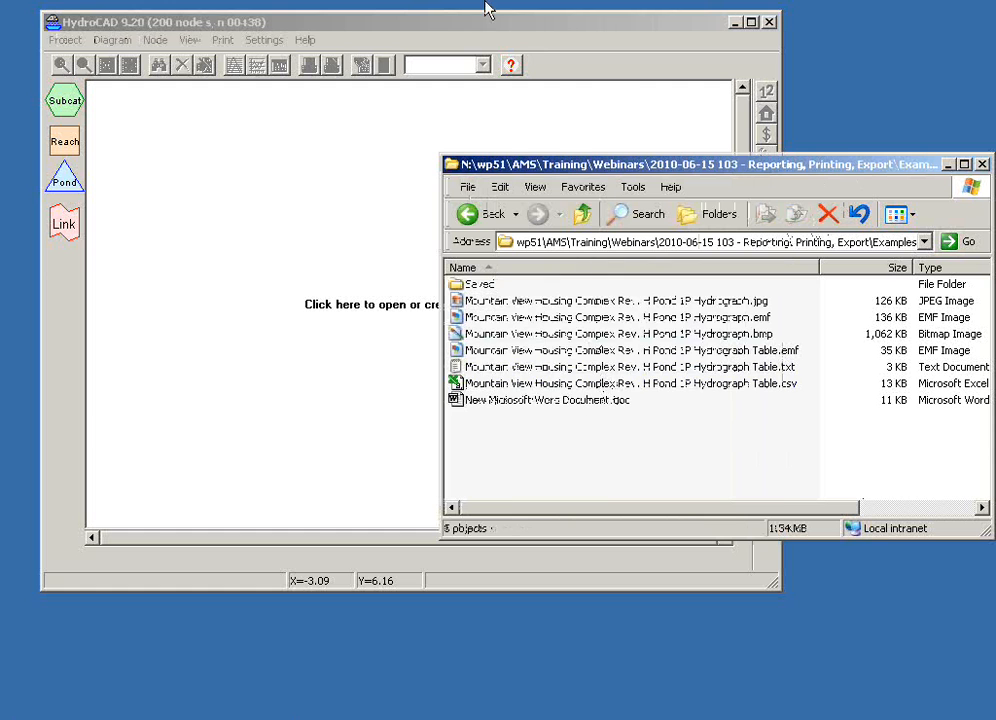
click(488, 30)
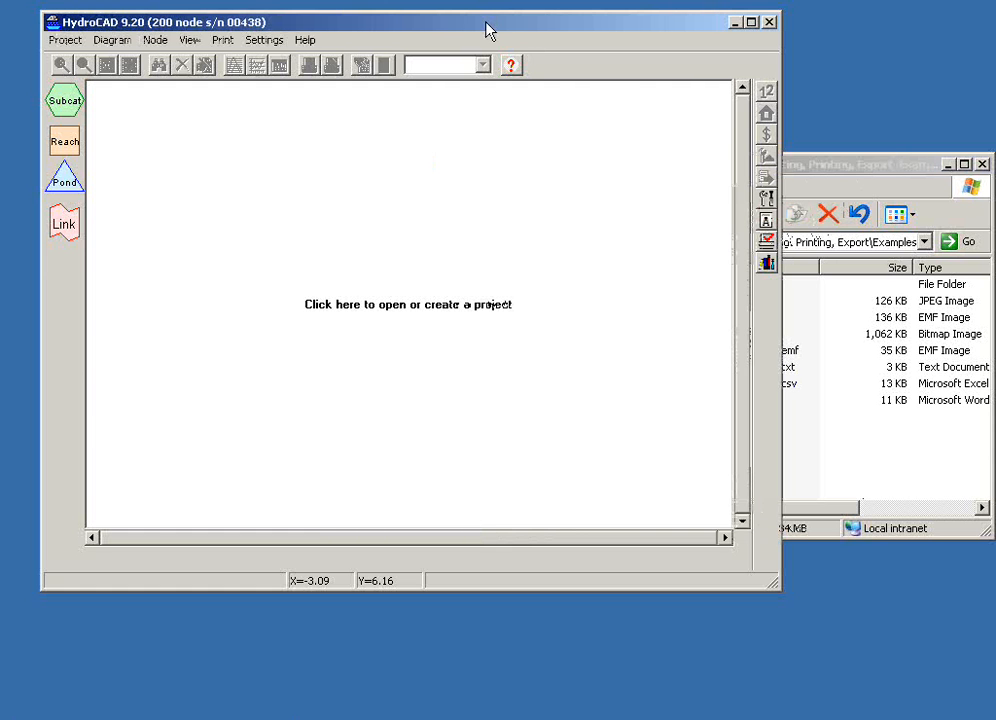
- Switch to the Windows Explorer window and go up from the webinar's Examples folder to My Computer
click(889, 170)
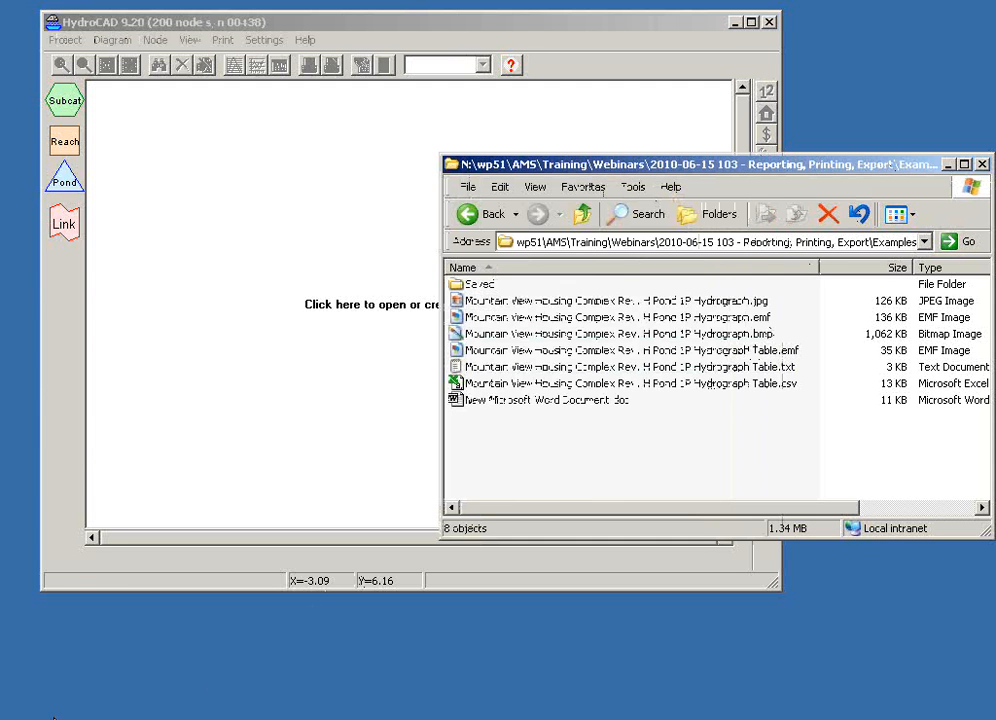
click(20, 716)
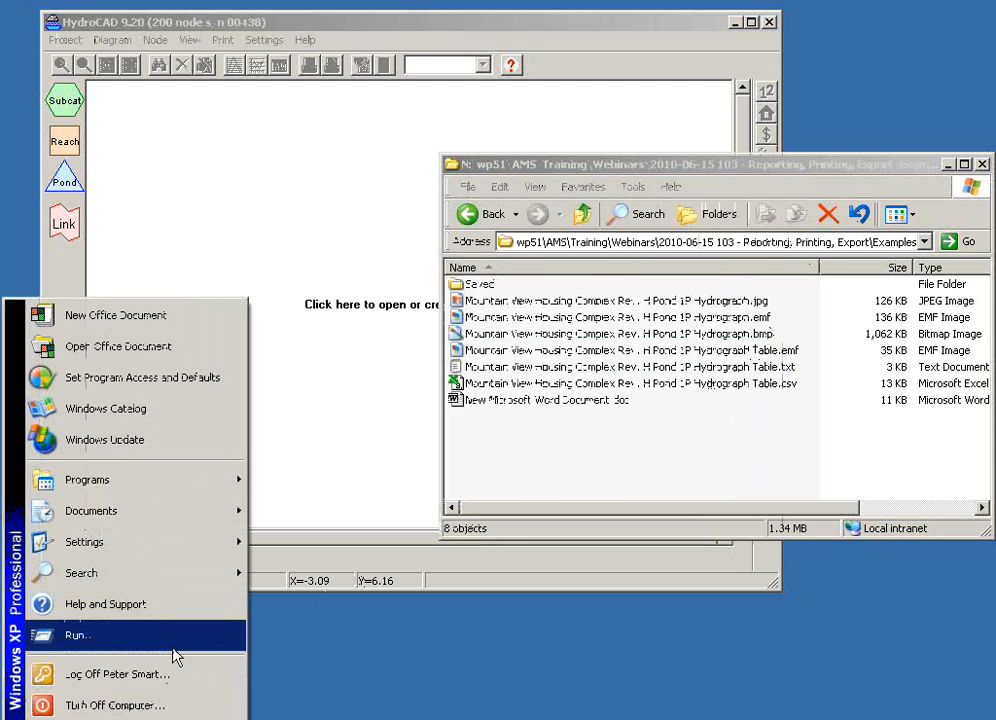
click(314, 717)
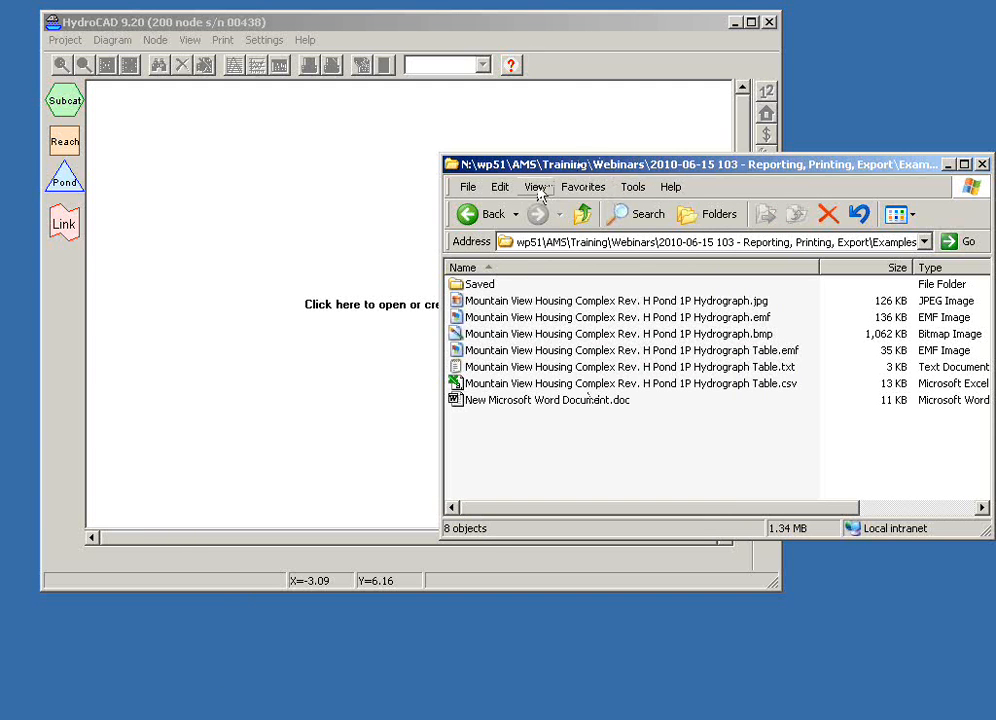
click(580, 216)
click(580, 218)
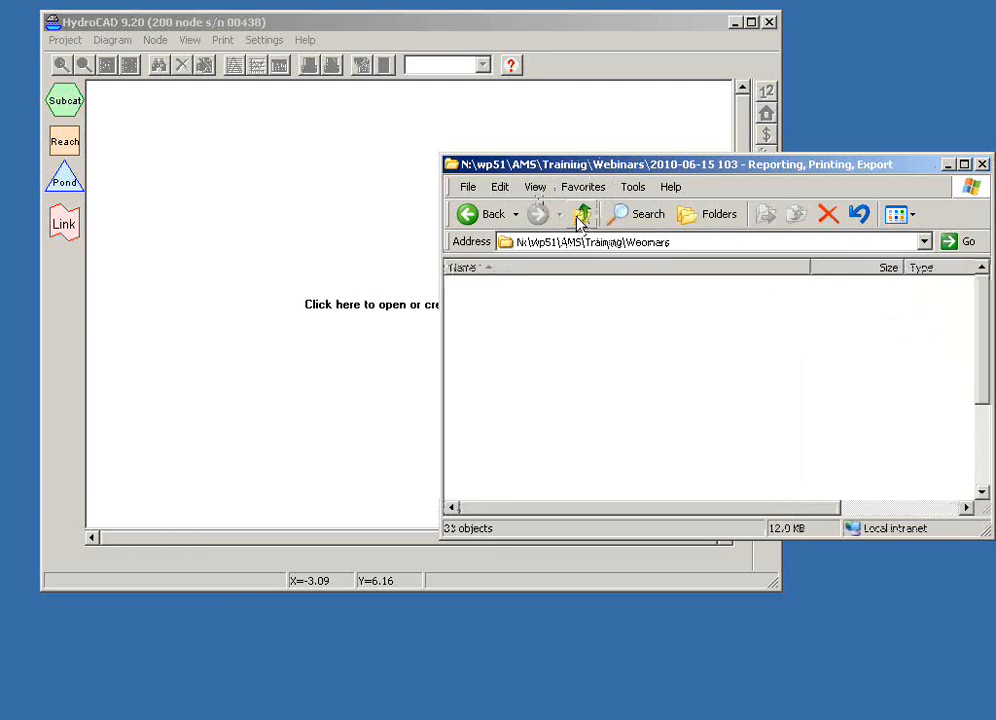
click(579, 220)
click(580, 218)
click(580, 218)
click(580, 218)
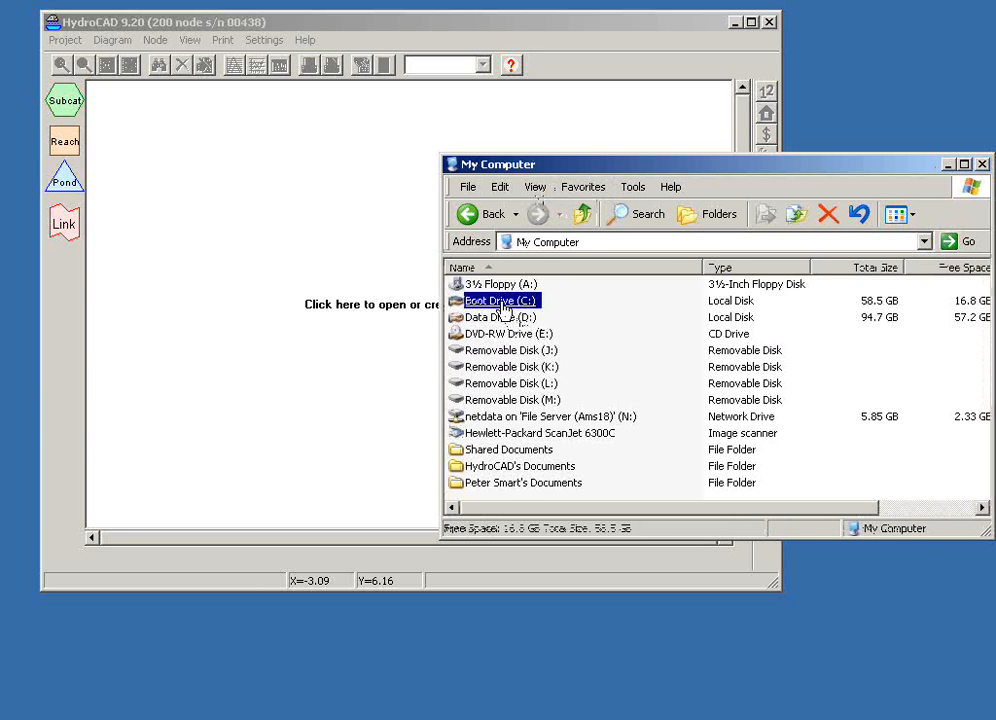
- Browse to C:\Program Files\HydroCAD\Projects and locate the Mountain View Housing Complex files
click(500, 302)
scroll(529, 460, down, 3)
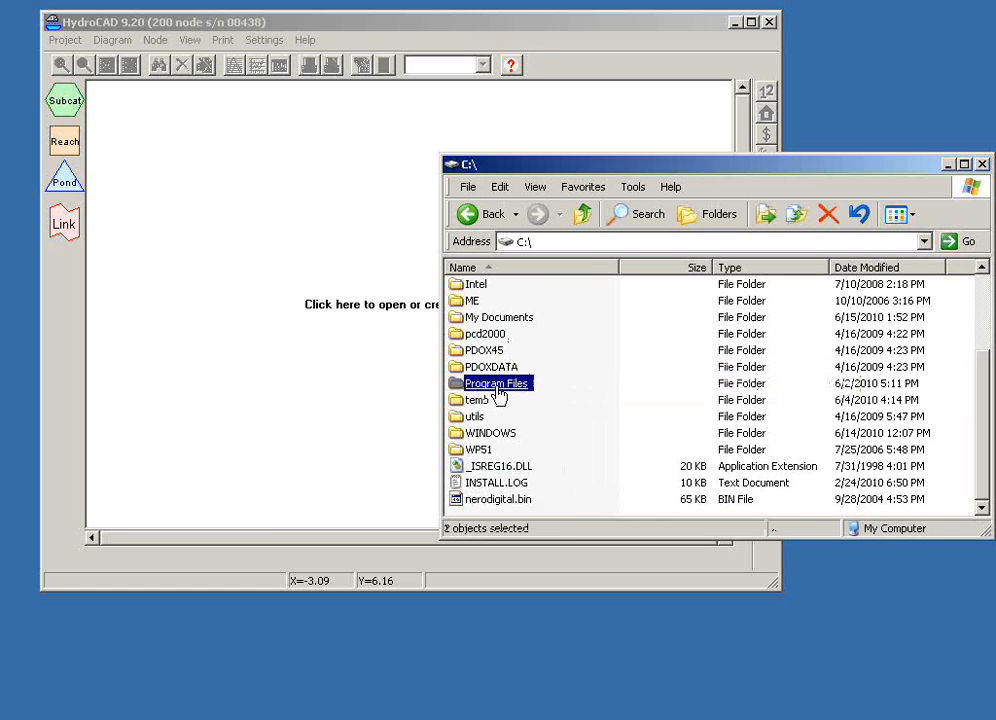
click(498, 390)
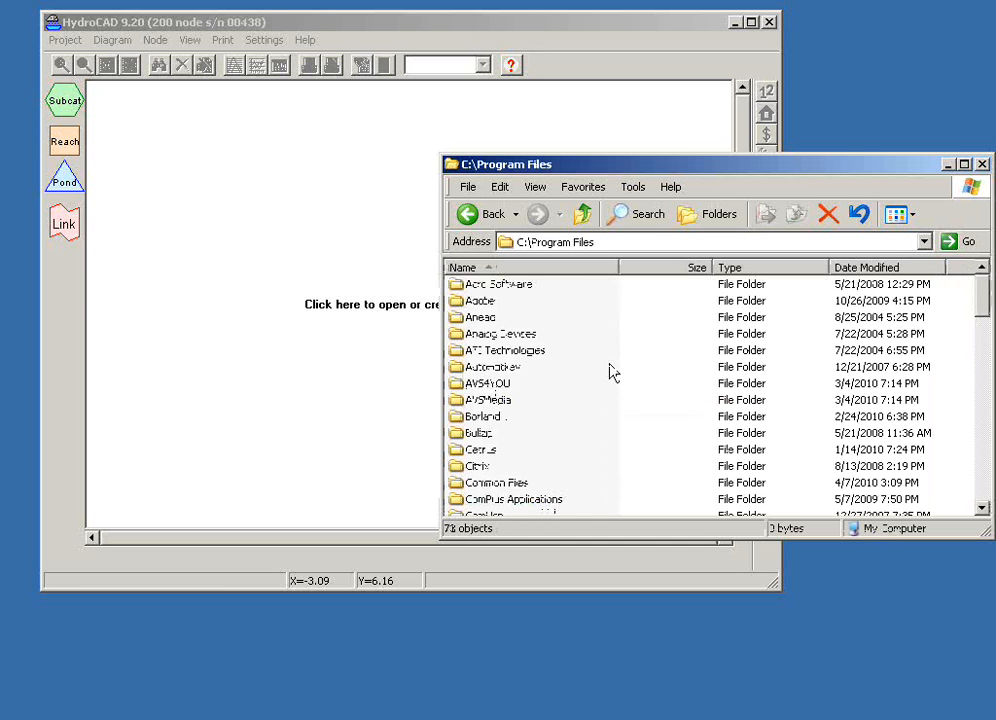
scroll(613, 372, down, 1)
scroll(610, 372, down, 2)
scroll(560, 462, down, 1)
double_click(492, 482)
double_click(512, 337)
click(512, 337)
drag(978, 322, 980, 456)
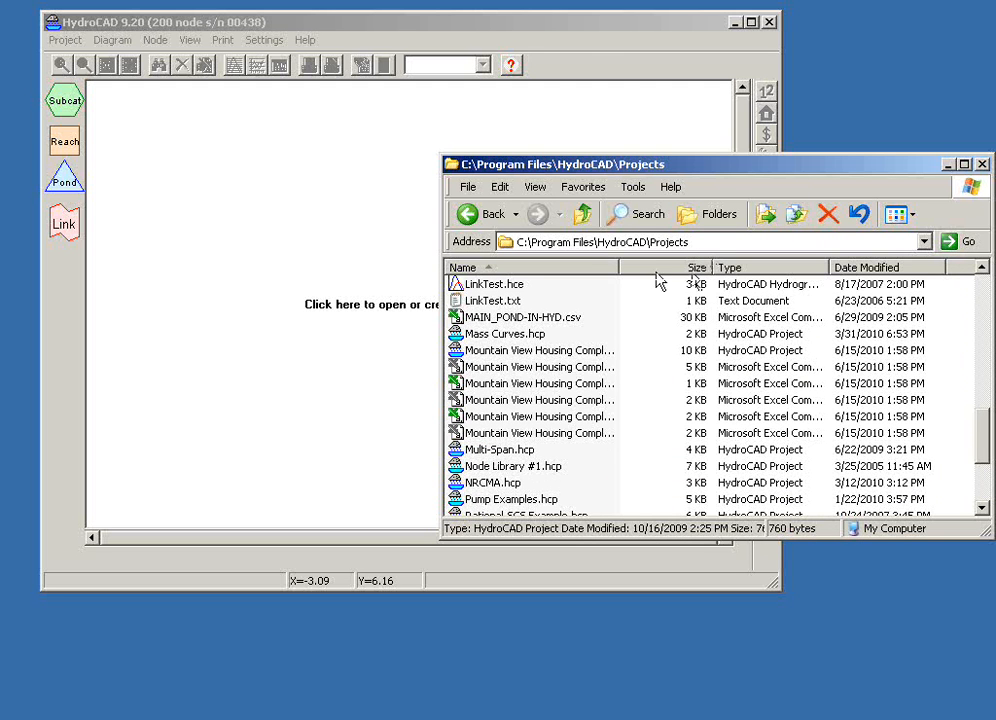
- Widen the file name column and look through the node table CSV files exported alongside the Mountain View Housing Complex Rev. H project
drag(618, 267, 822, 278)
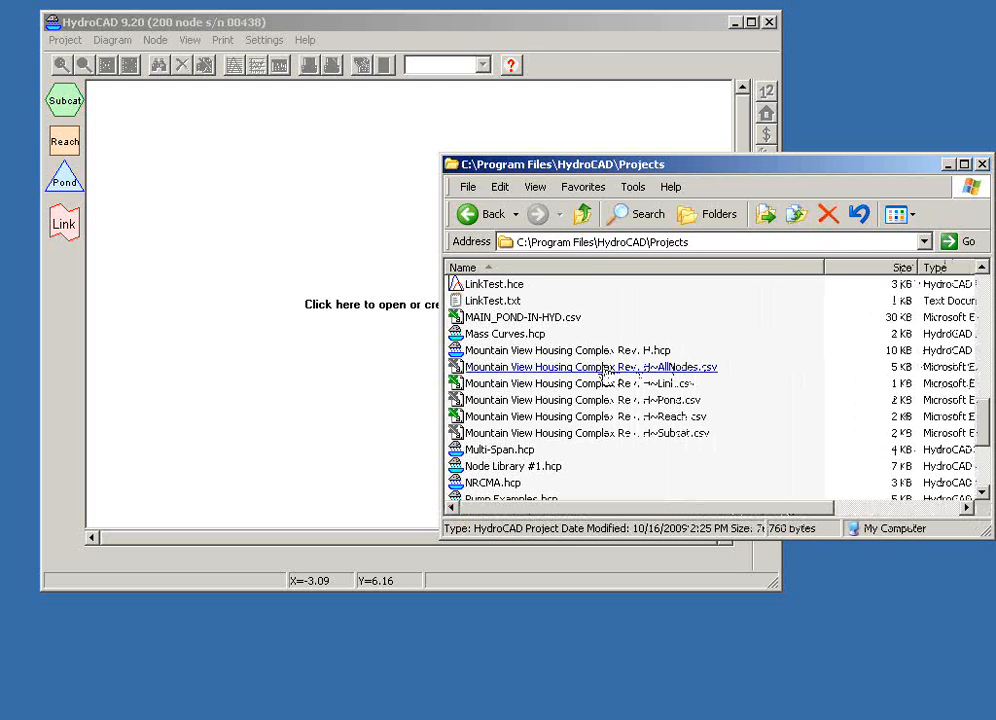
click(595, 352)
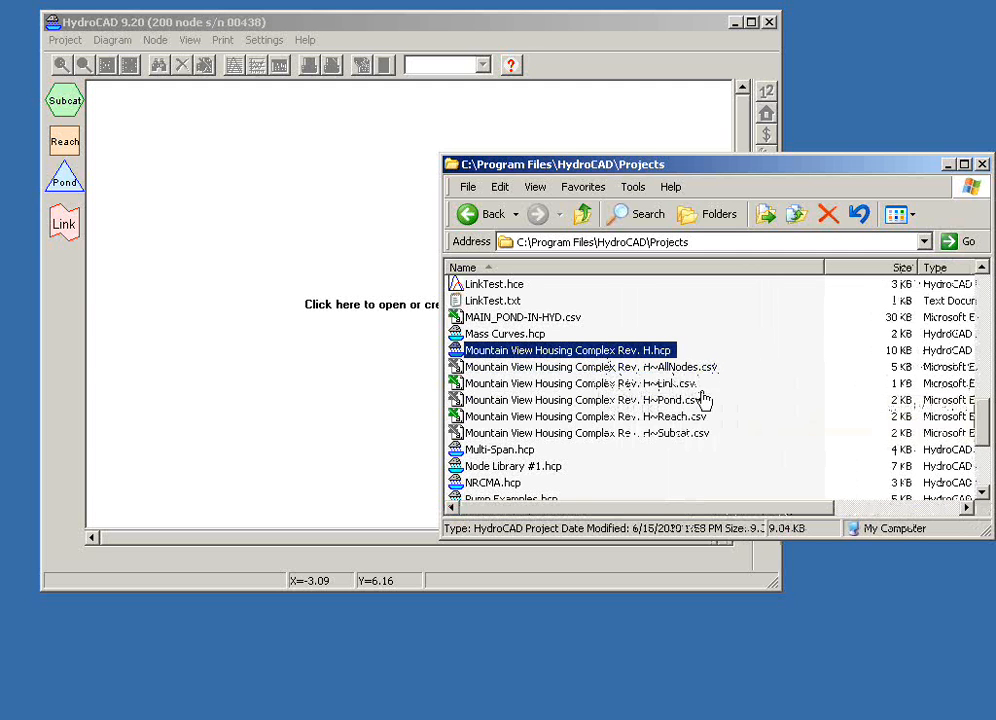
click(703, 437)
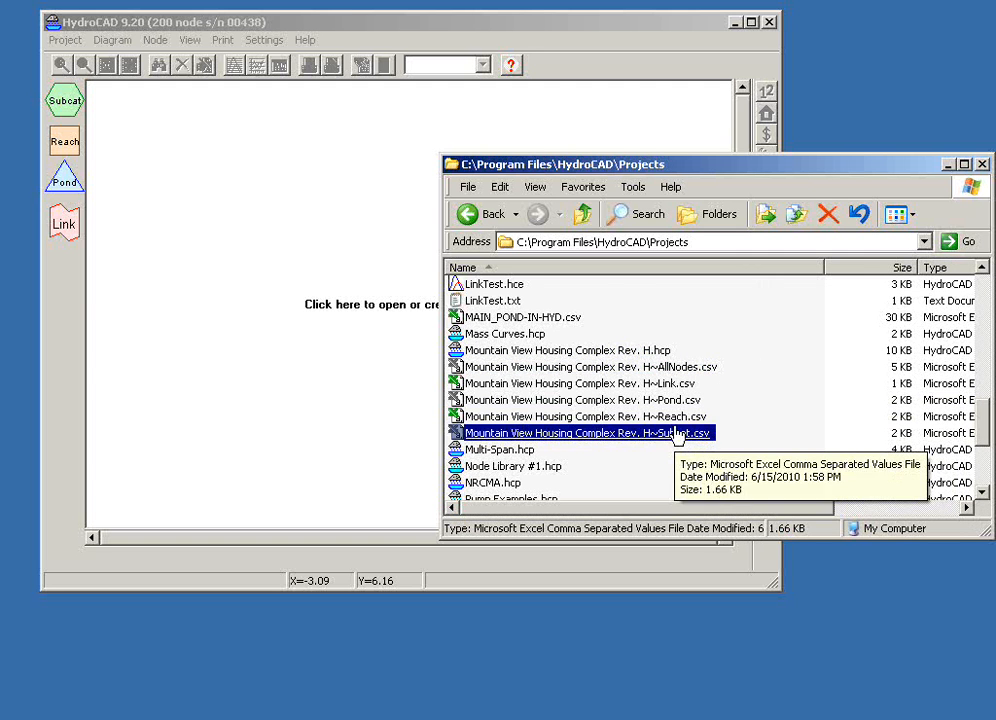
key(Up)
key(Up)
key(Up)
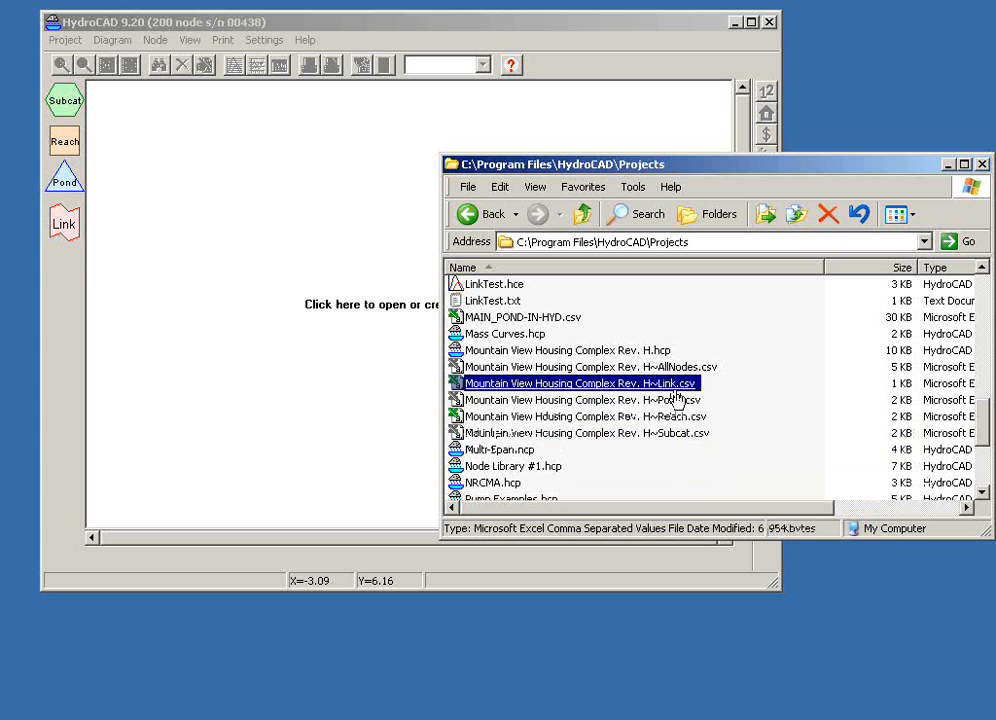
- Open the exported Mountain View Housing Complex Rev. H~Subcat.csv in Excel and heighten row 1 to reveal the full column headings
click(670, 438)
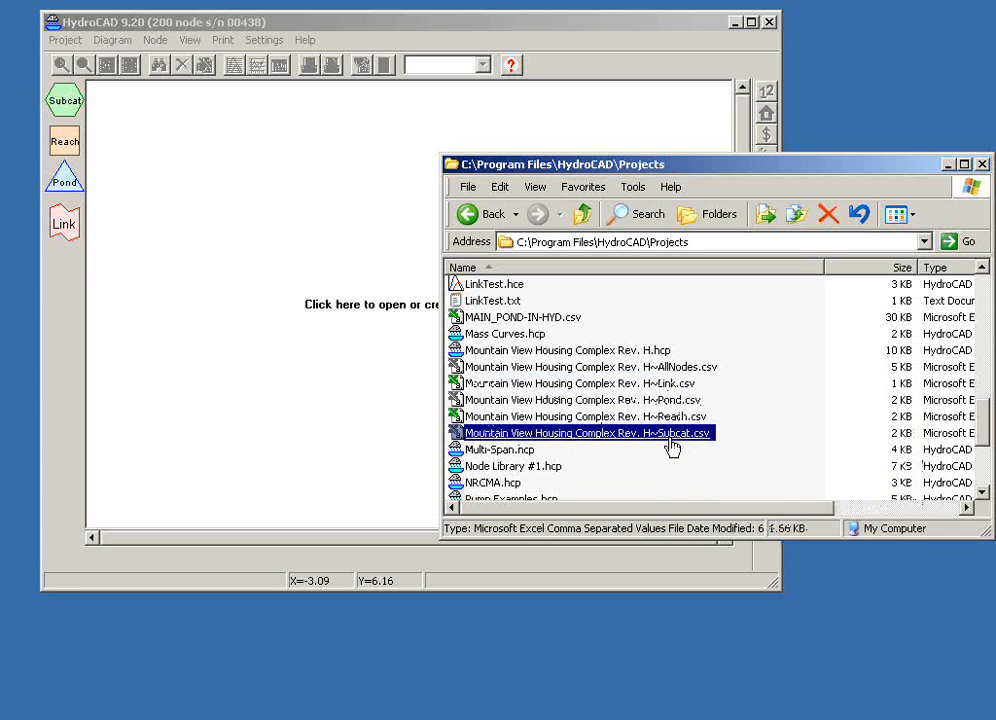
double_click(668, 438)
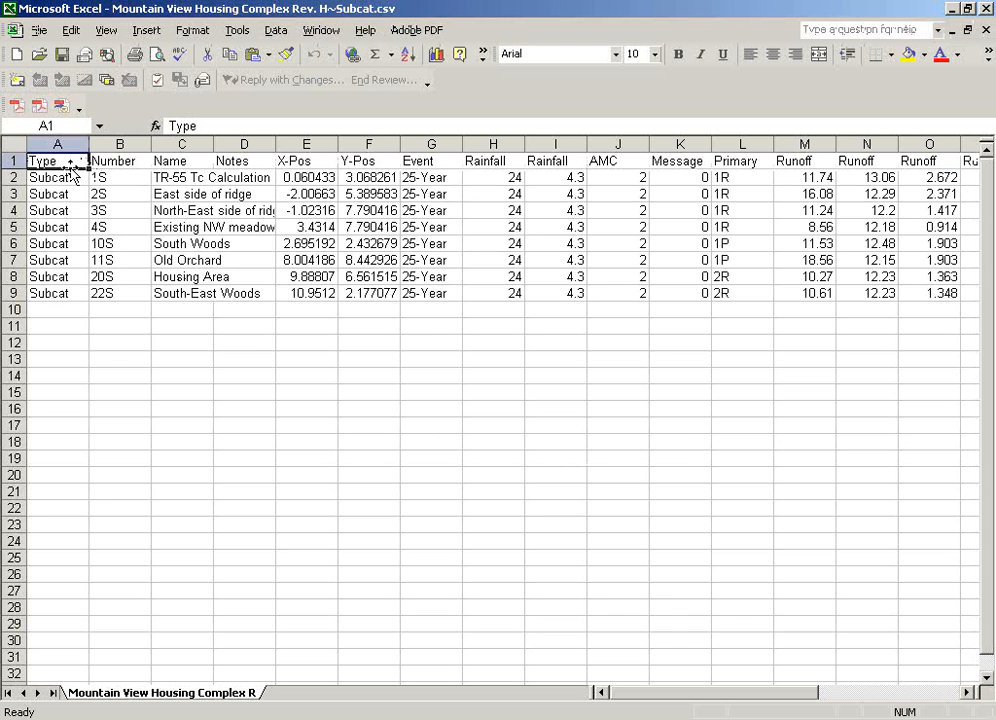
drag(14, 168, 14, 196)
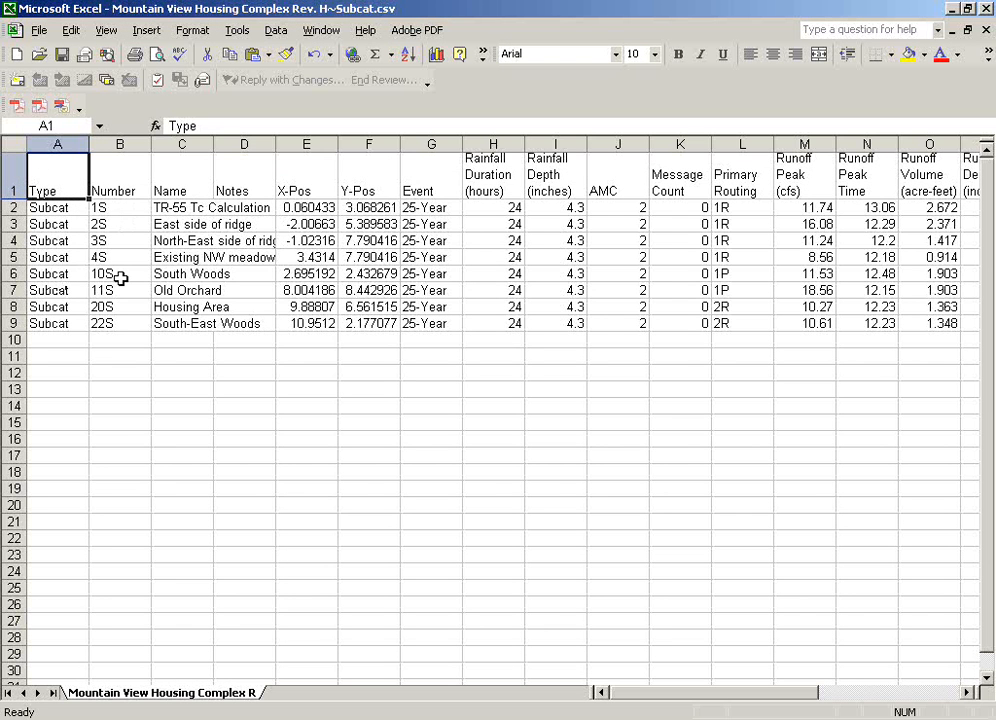
- Examine the columns of the exported subcatchment table across its full width, and close Excel without saving changes
click(190, 190)
click(266, 190)
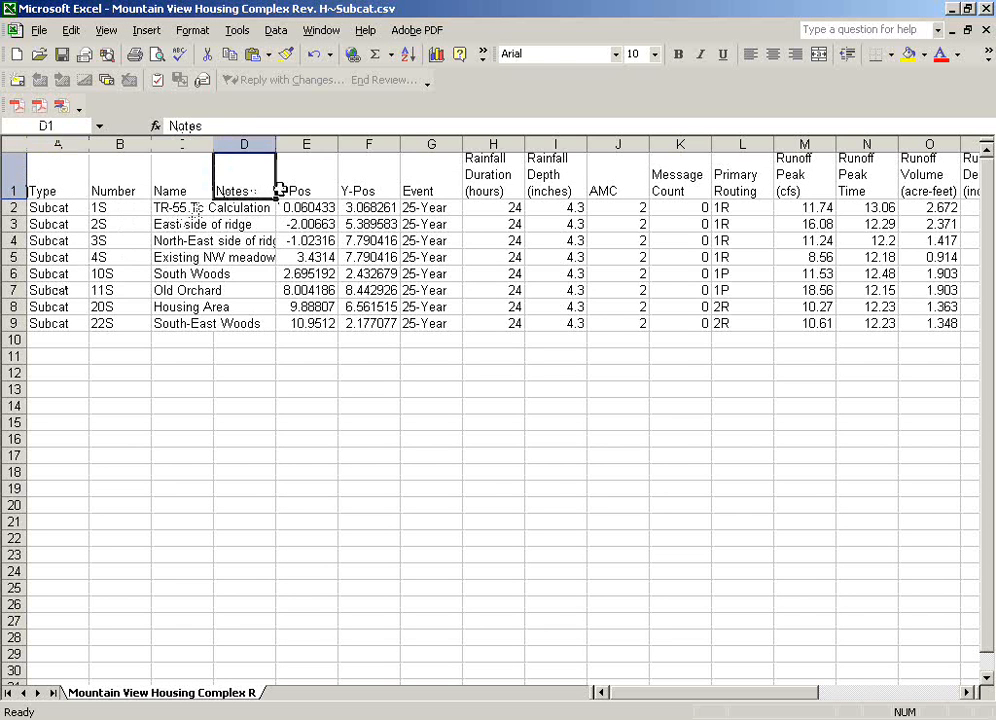
click(310, 191)
click(350, 190)
click(414, 189)
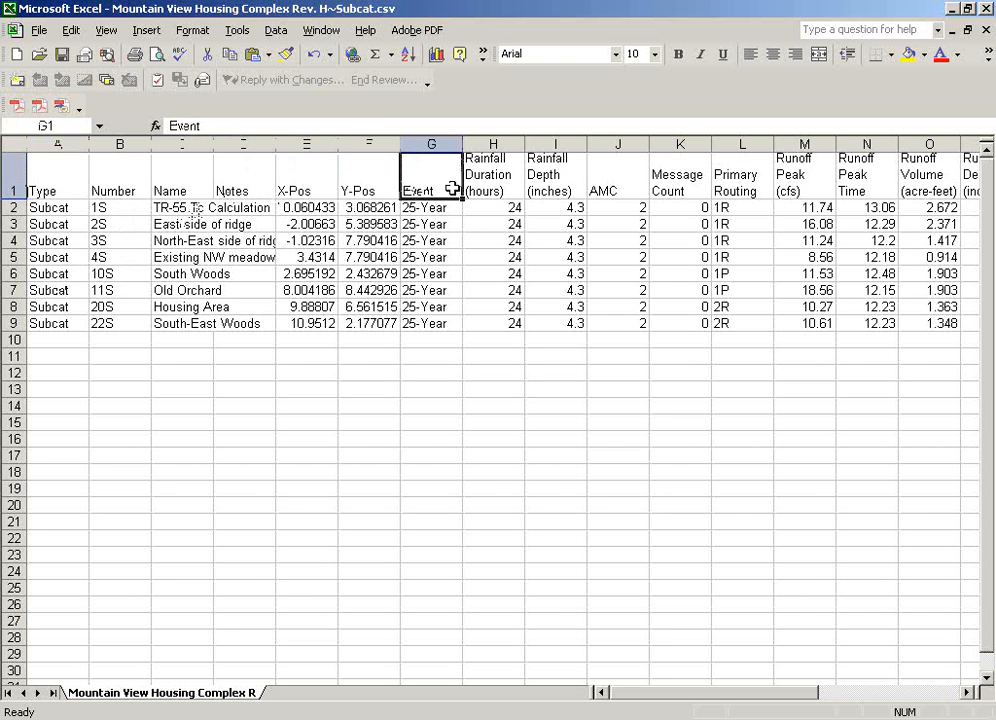
click(482, 188)
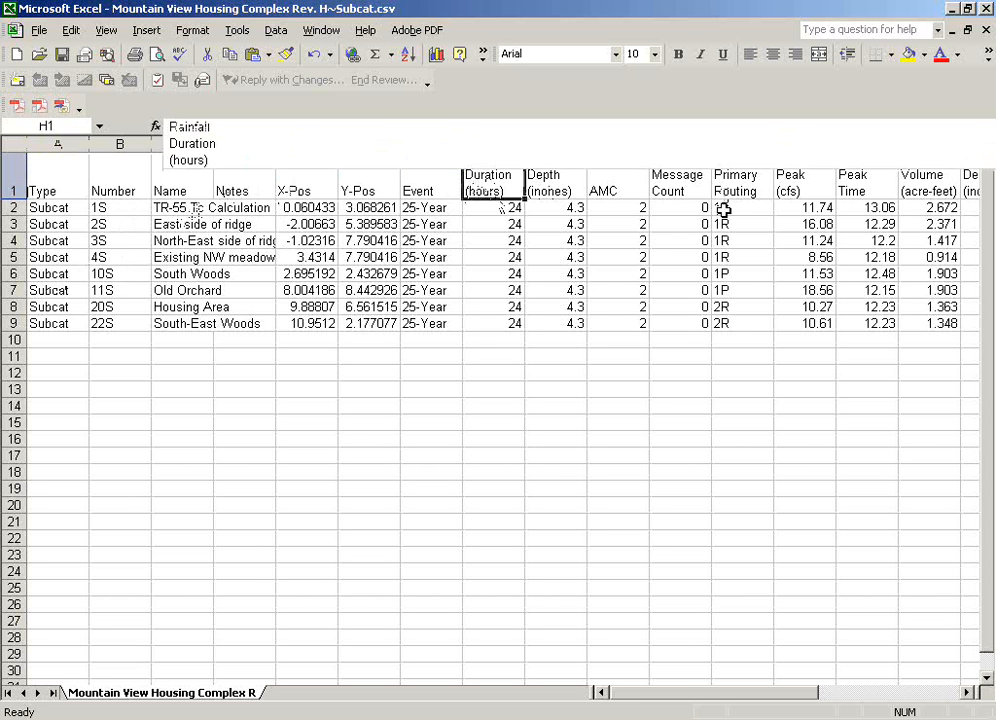
click(640, 228)
drag(800, 697, 898, 697)
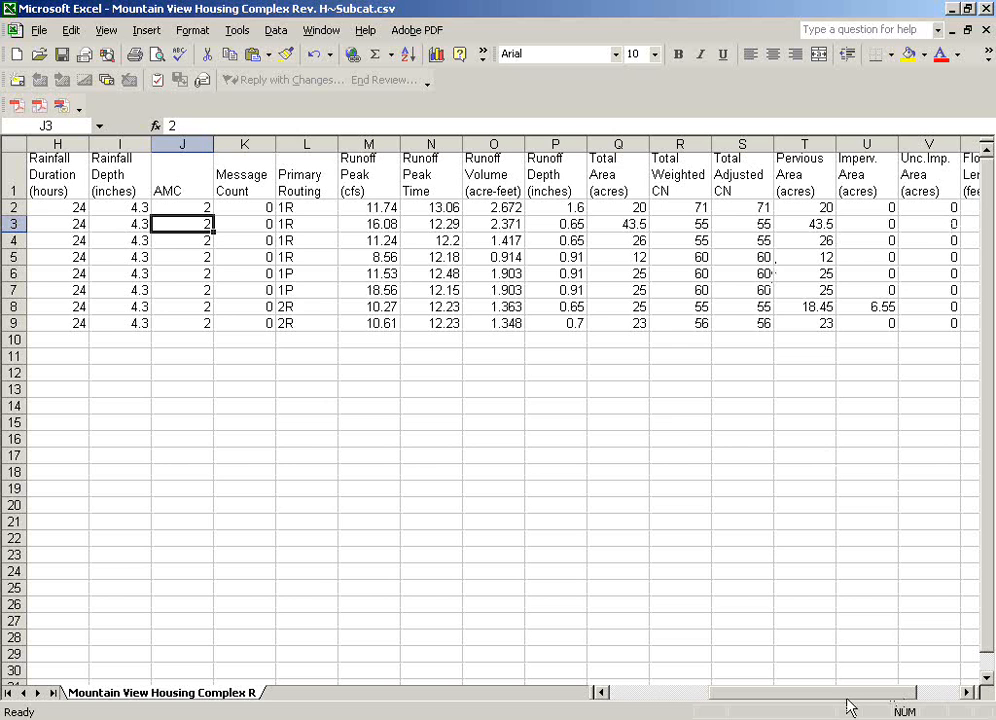
drag(851, 698, 573, 707)
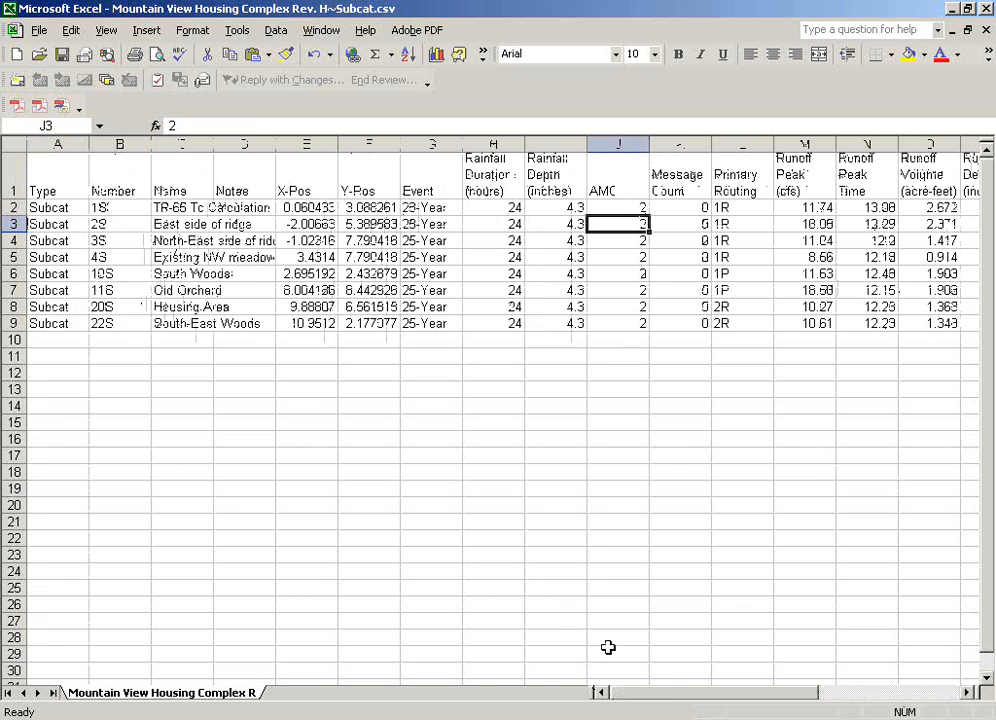
click(985, 10)
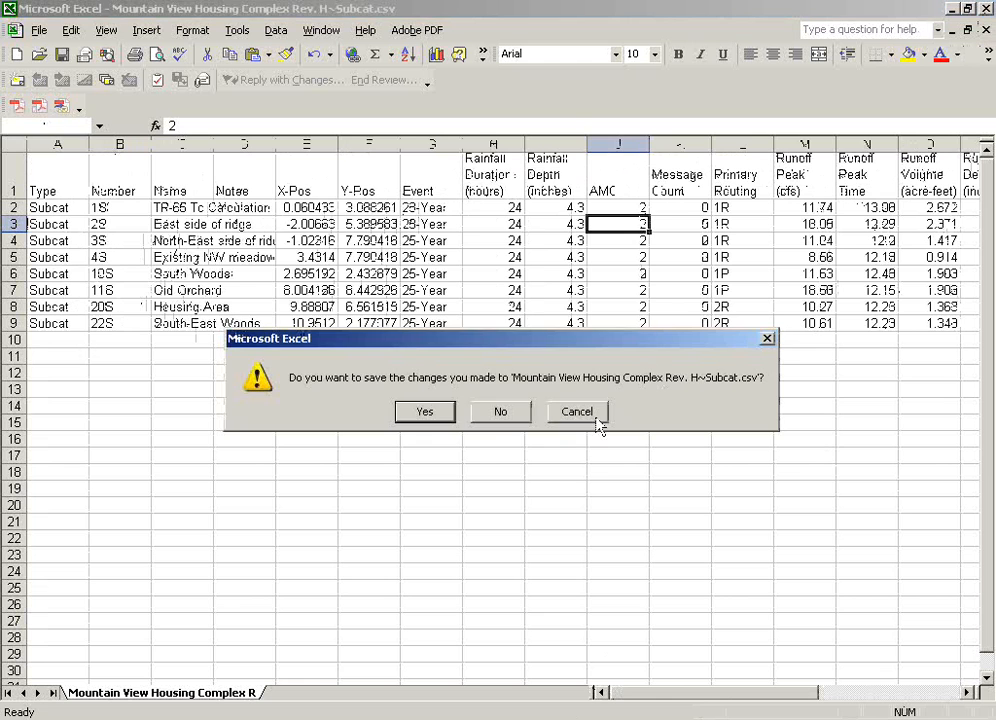
click(499, 416)
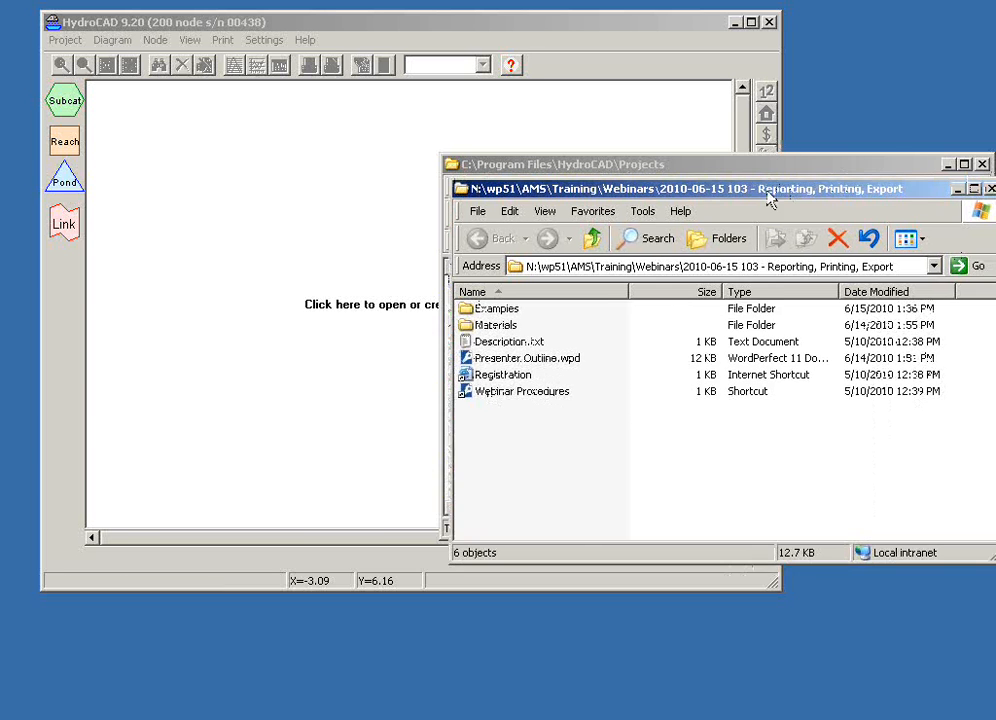
drag(768, 199, 639, 250)
click(367, 378)
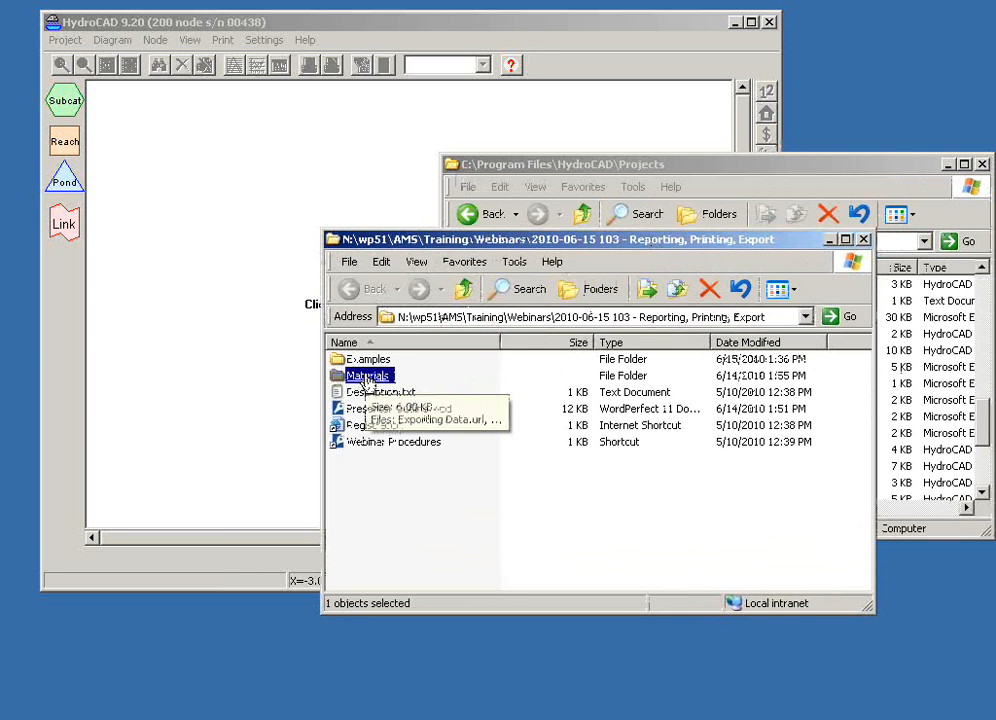
click(367, 378)
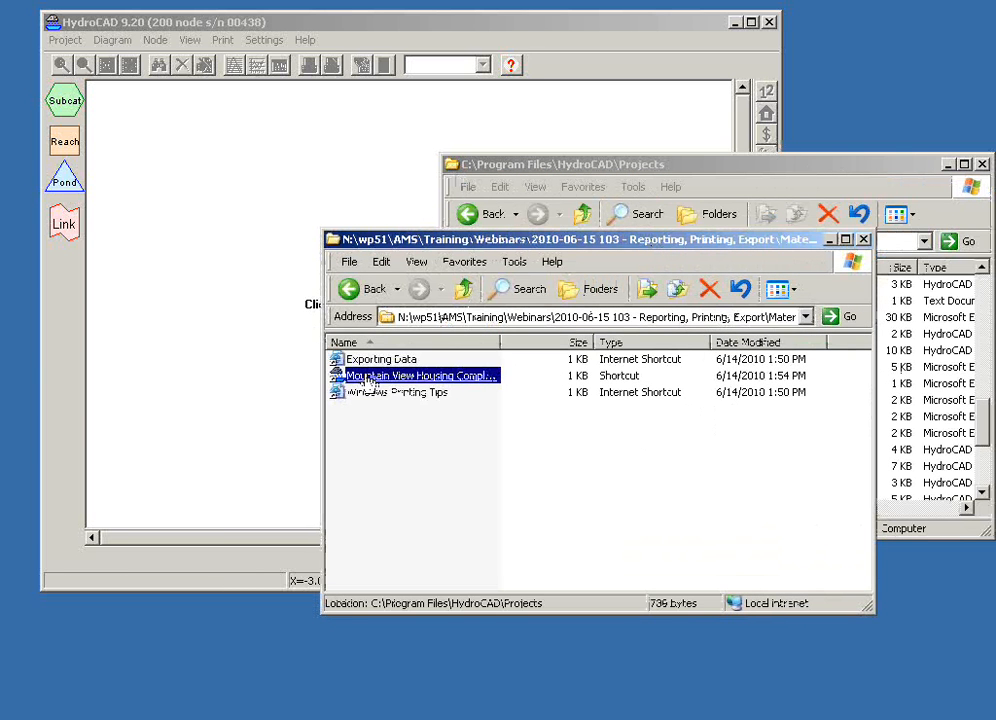
- Open the Exporting Data web shortcut from the Materials folder and read through its individual-node and entire-project export options
click(369, 364)
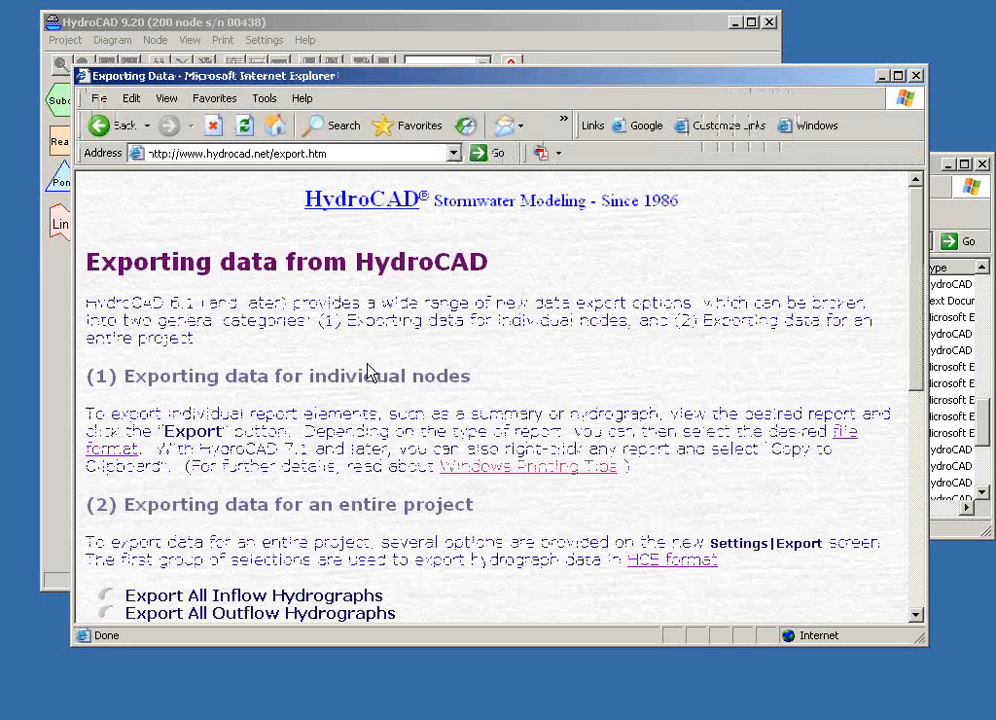
scroll(369, 371, down, 9)
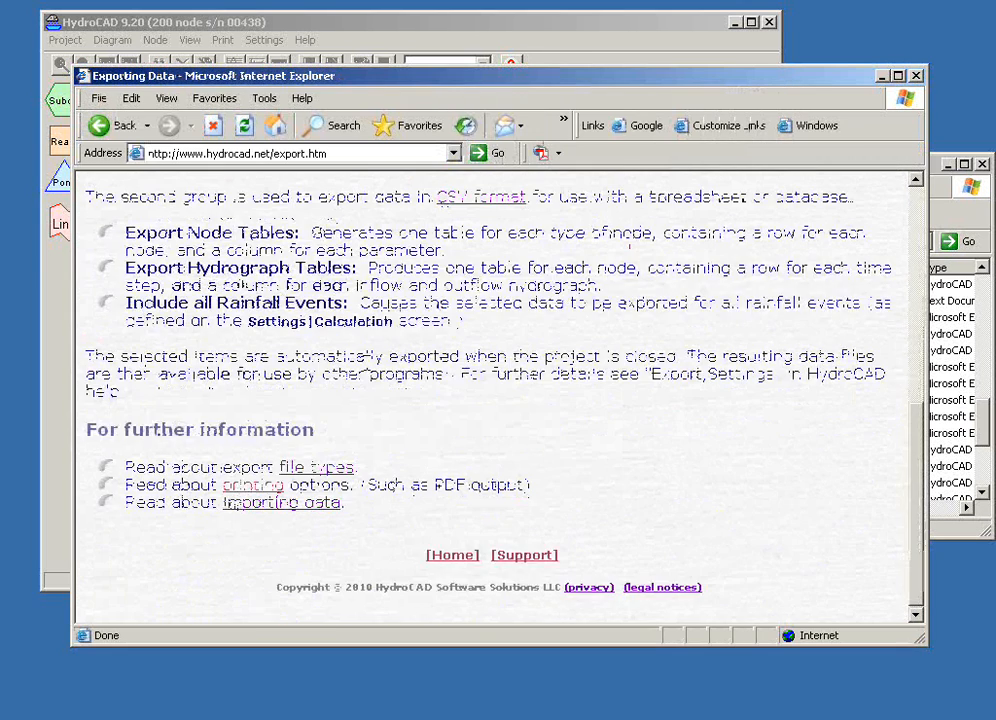
scroll(369, 371, up, 3)
- Return to the Materials folder, open the Windows Printing Tips web shortcut, and read through to the advice on saving reports as PDF
click(490, 715)
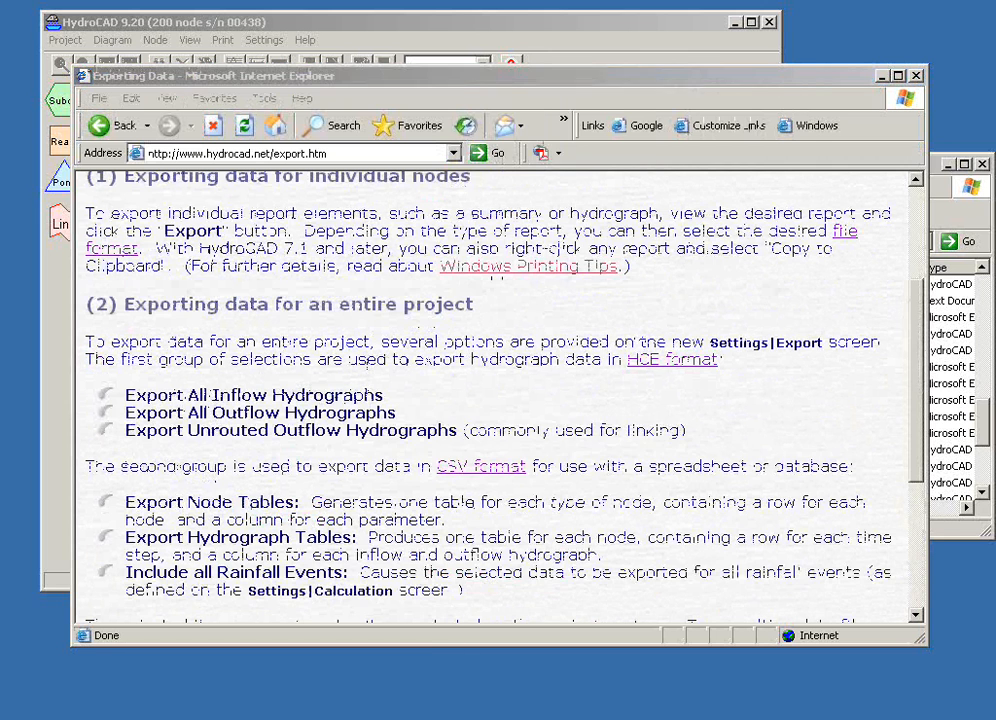
click(450, 716)
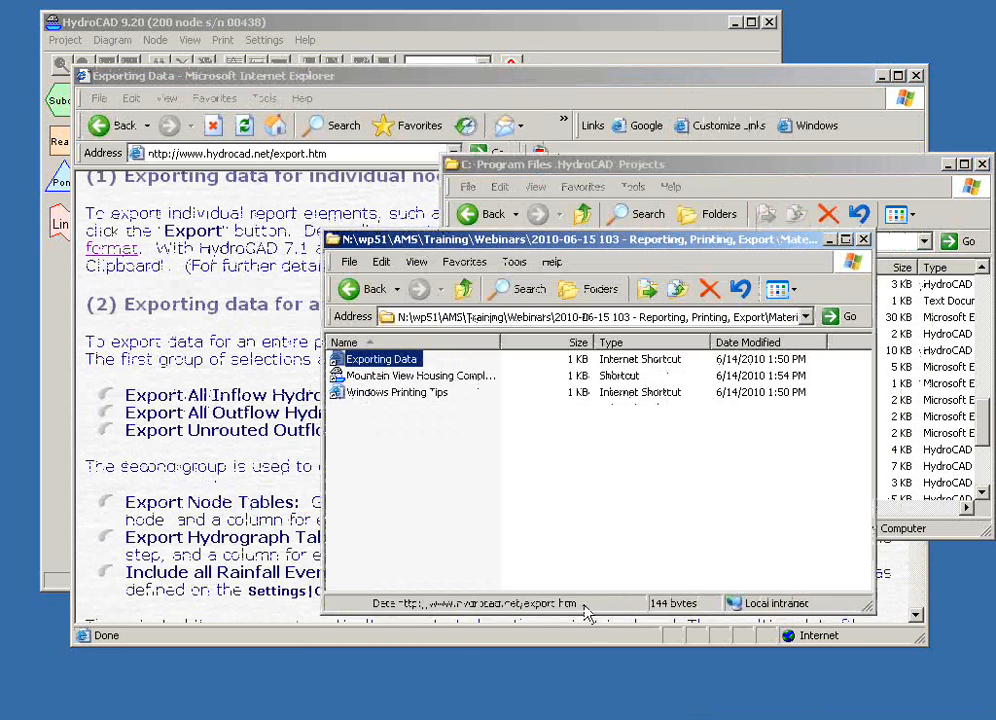
double_click(400, 393)
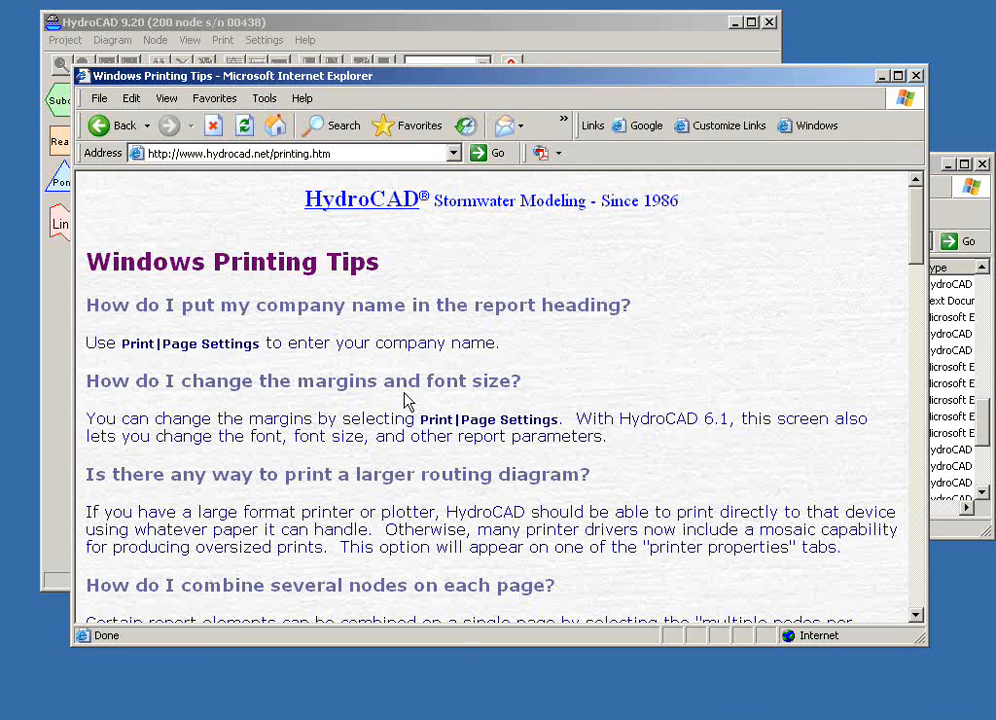
scroll(406, 401, down, 5)
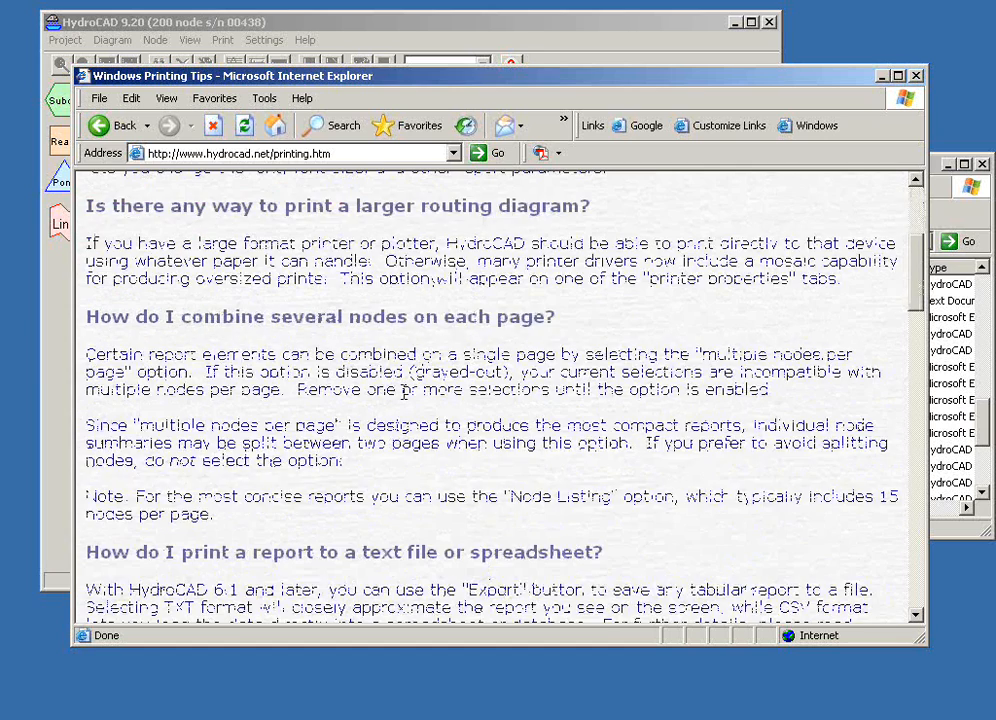
scroll(404, 393, down, 4)
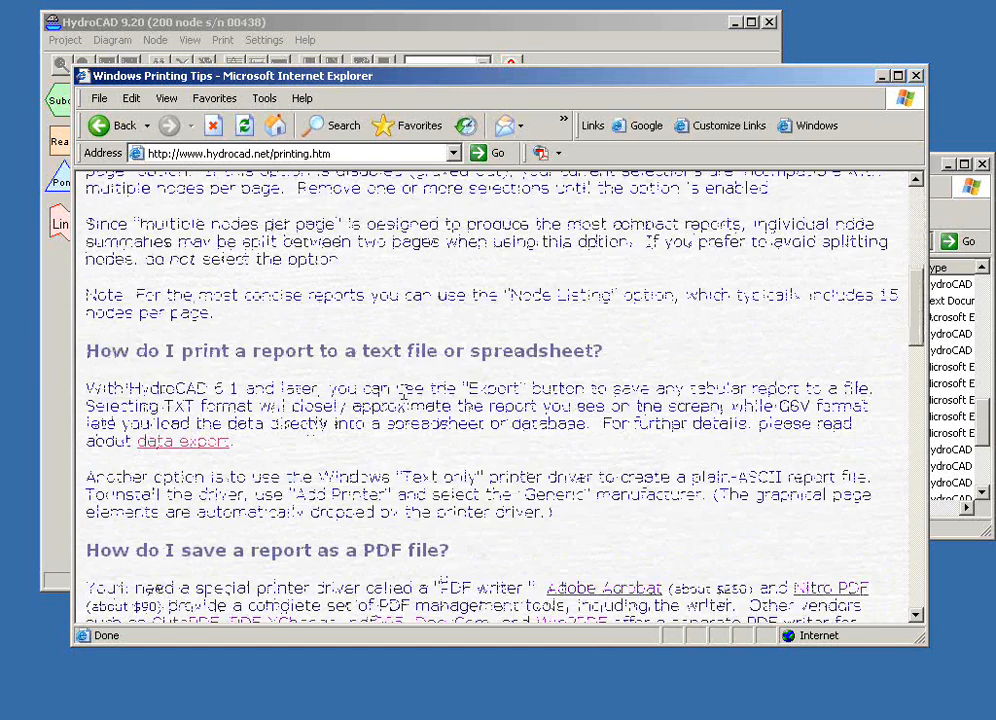
scroll(404, 393, down, 3)
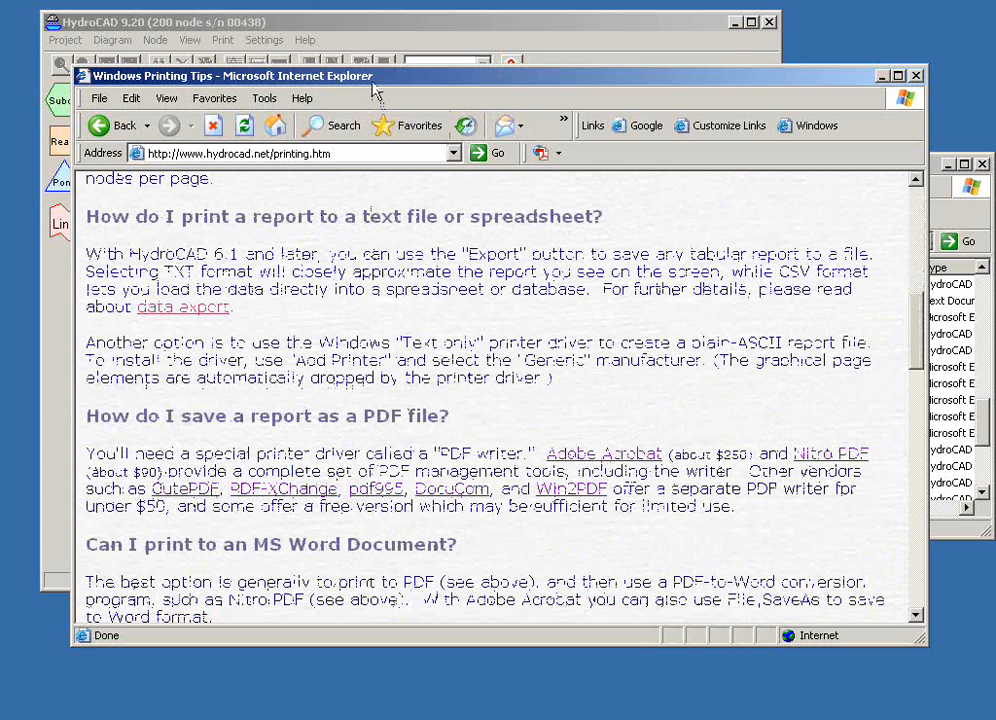
- Reposition the Windows Printing Tips browser window and follow the data export link in the text file or spreadsheet section
drag(371, 90, 383, 110)
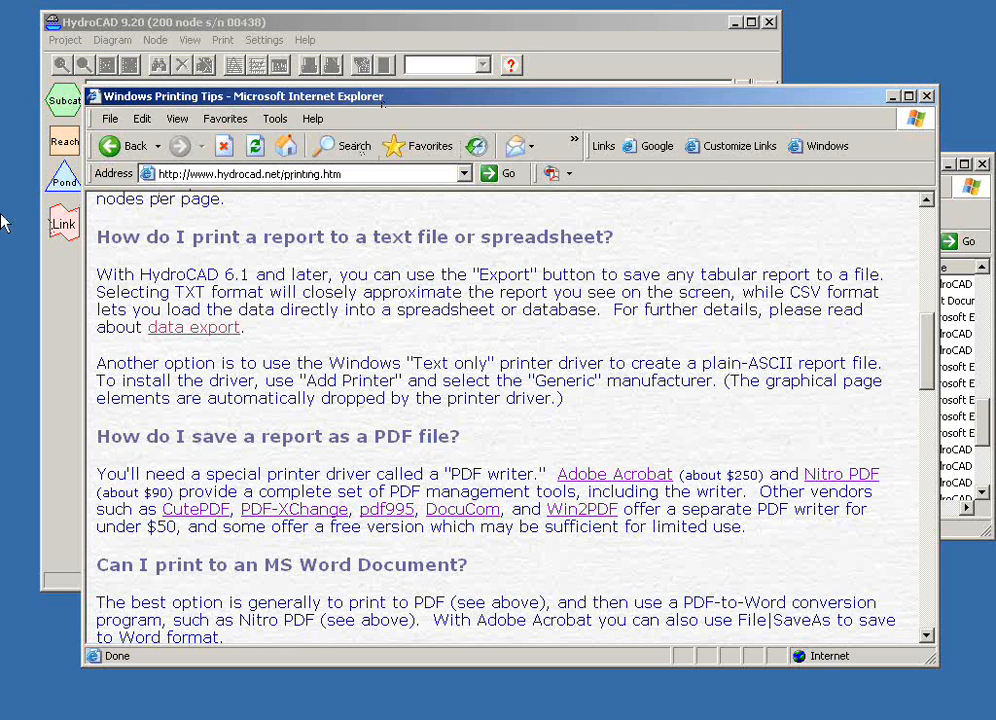
click(215, 328)
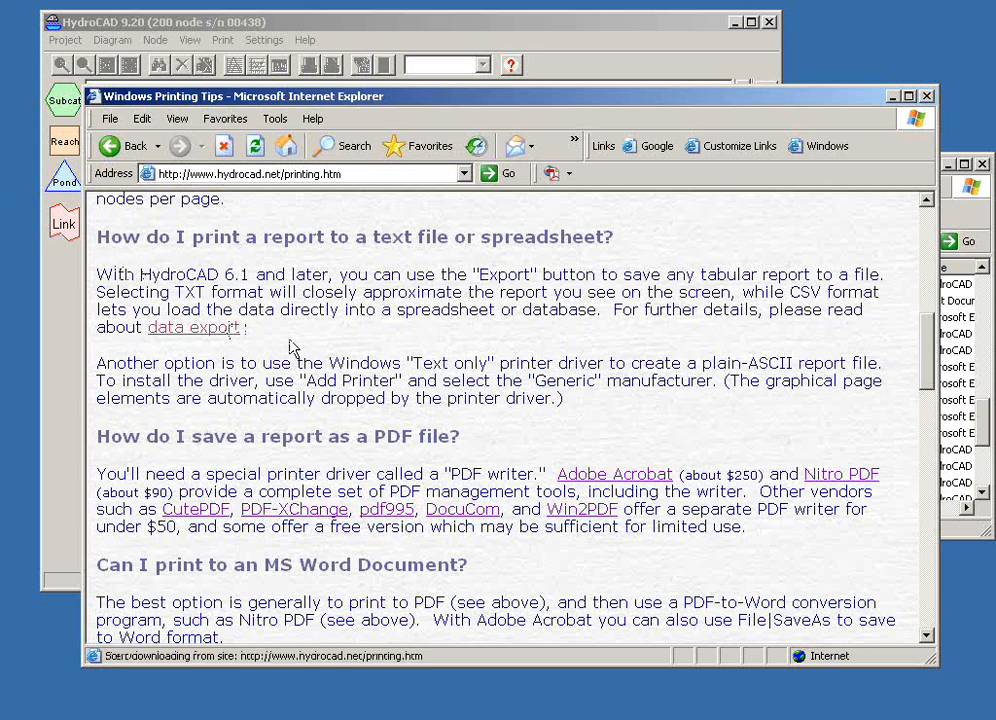